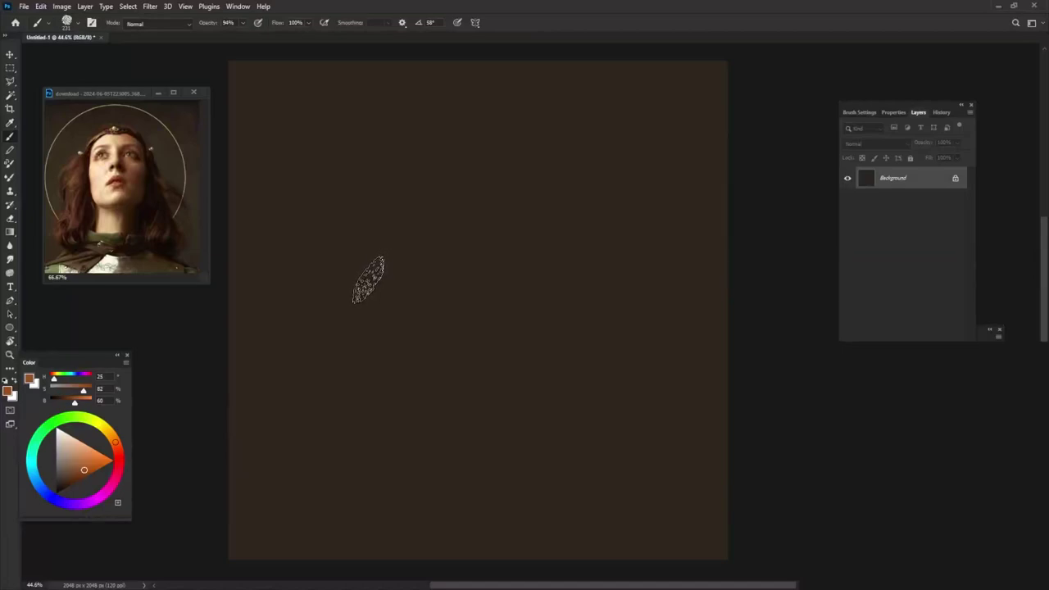
Step: Paint the rounded orange head mass, smoothing its outline and lower right
{"action": "mouse_move", "coordinate": [403, 133]}
{"action": "left_mouse_down"}
{"action": "mouse_move", "coordinate": [579, 344]}
{"action": "mouse_move", "coordinate": [440, 98]}
{"action": "mouse_move", "coordinate": [374, 216]}
{"action": "mouse_move", "coordinate": [385, 327]}
{"action": "mouse_move", "coordinate": [421, 436]}
{"action": "mouse_move", "coordinate": [393, 234]}
{"action": "left_mouse_up"}
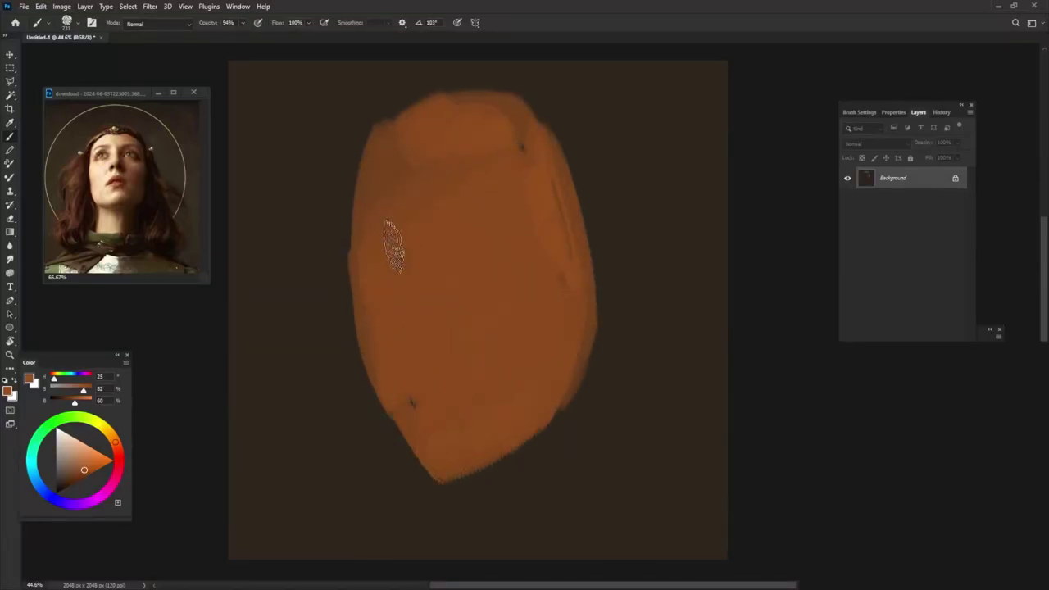
{"action": "left_click", "coordinate": [242, 23]}
{"action": "mouse_move", "coordinate": [417, 156]}
{"action": "left_mouse_down"}
{"action": "mouse_move", "coordinate": [555, 141]}
{"action": "mouse_move", "coordinate": [554, 257]}
{"action": "mouse_move", "coordinate": [478, 304]}
{"action": "mouse_move", "coordinate": [377, 297]}
{"action": "mouse_move", "coordinate": [427, 429]}
{"action": "left_mouse_up"}
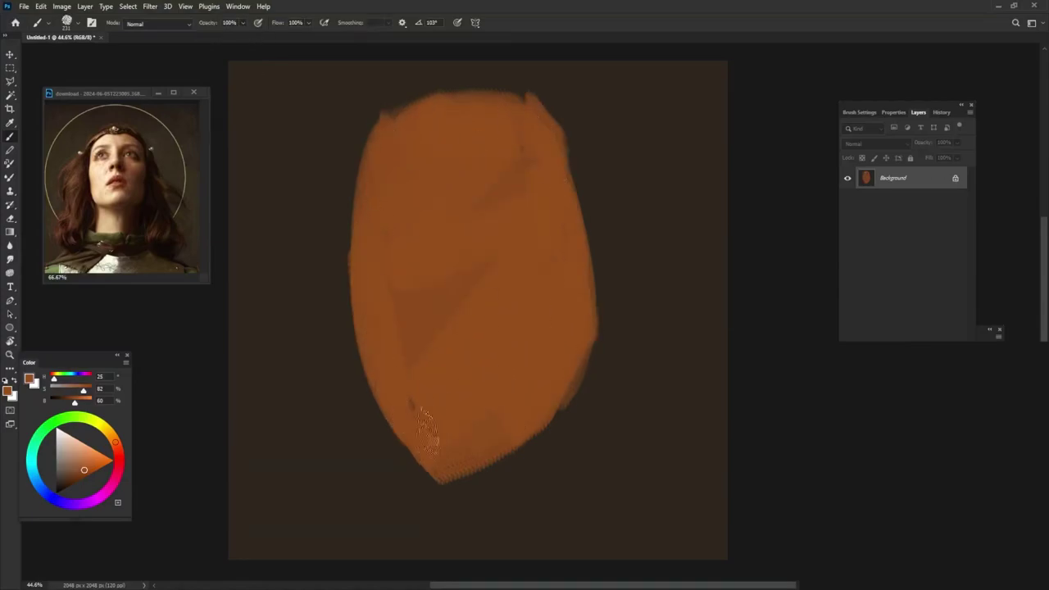
{"action": "left_click_drag", "start_coordinate": [569, 371], "coordinate": [402, 347]}
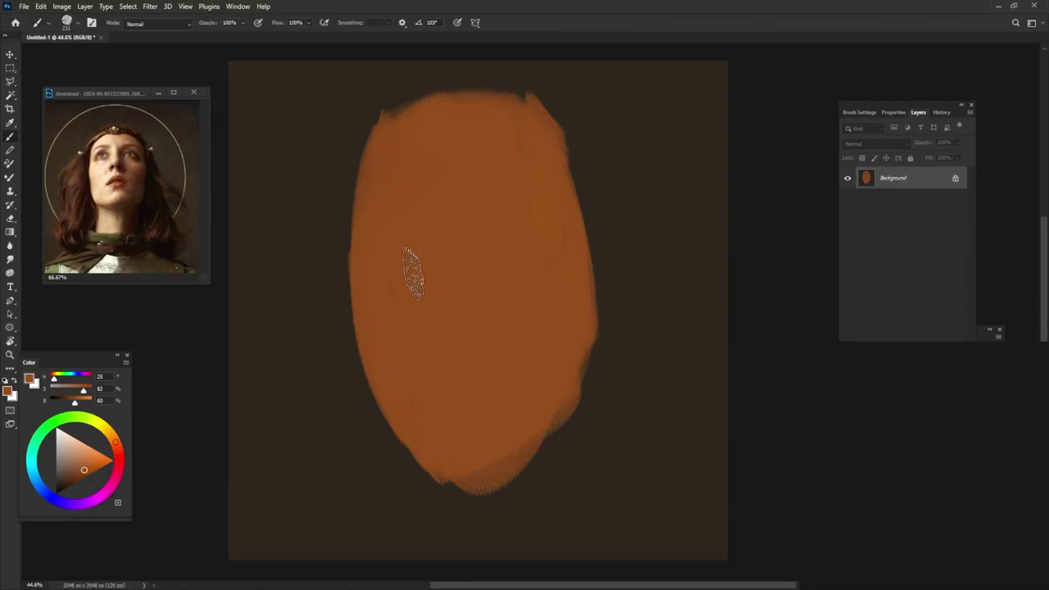
Step: Square off the head top and paint a wide orange neck down to the canvas bottom
{"action": "left_click_drag", "start_coordinate": [364, 131], "coordinate": [577, 205]}
{"action": "left_click_drag", "start_coordinate": [507, 405], "coordinate": [541, 561]}
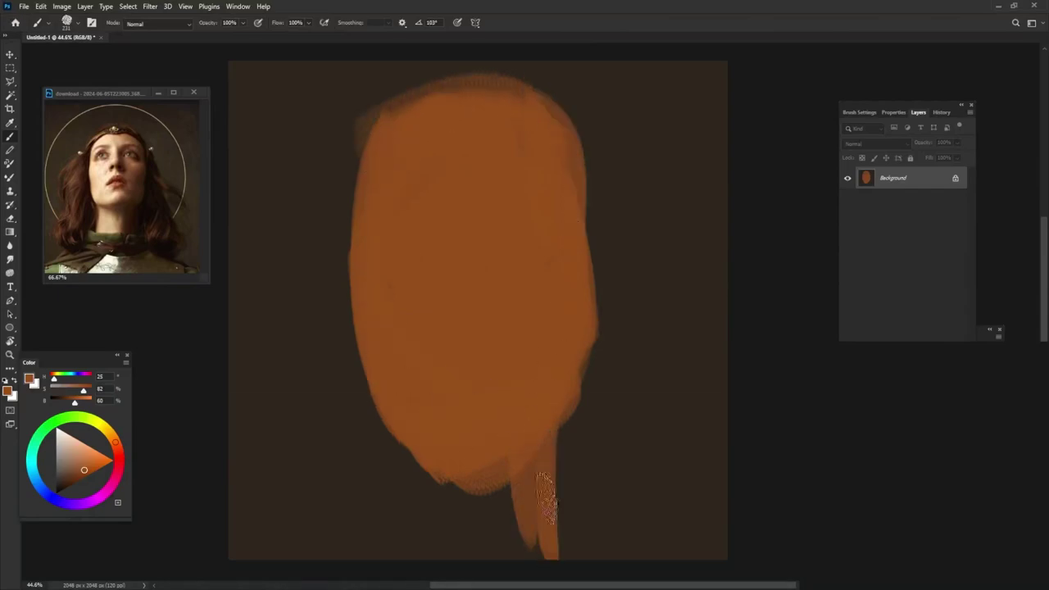
{"action": "left_click_drag", "start_coordinate": [532, 459], "coordinate": [434, 560]}
{"action": "left_click_drag", "start_coordinate": [406, 438], "coordinate": [410, 565]}
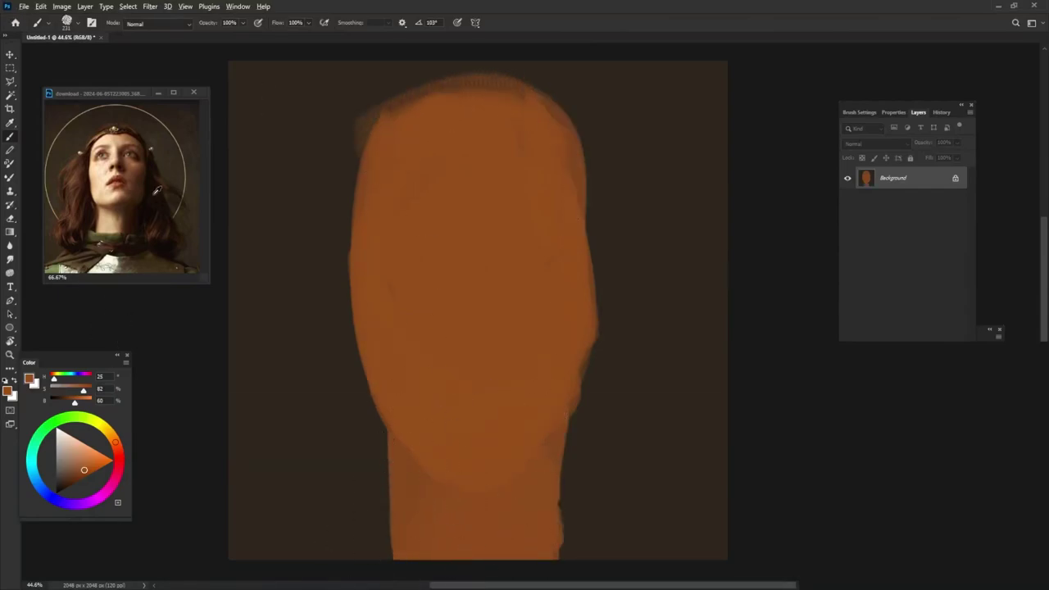
{"action": "left_click", "coordinate": [156, 190], "text": "alt"}
Step: Choose a medium red-brown and paint hair over the head top and down the left edge
{"action": "left_click", "coordinate": [70, 478]}
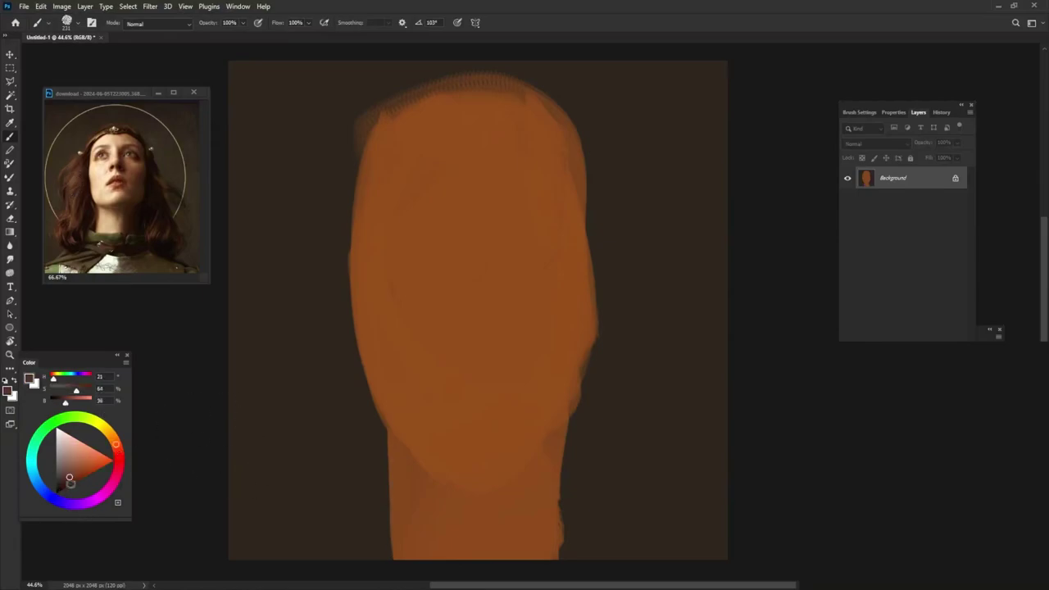
{"action": "left_click", "coordinate": [74, 482]}
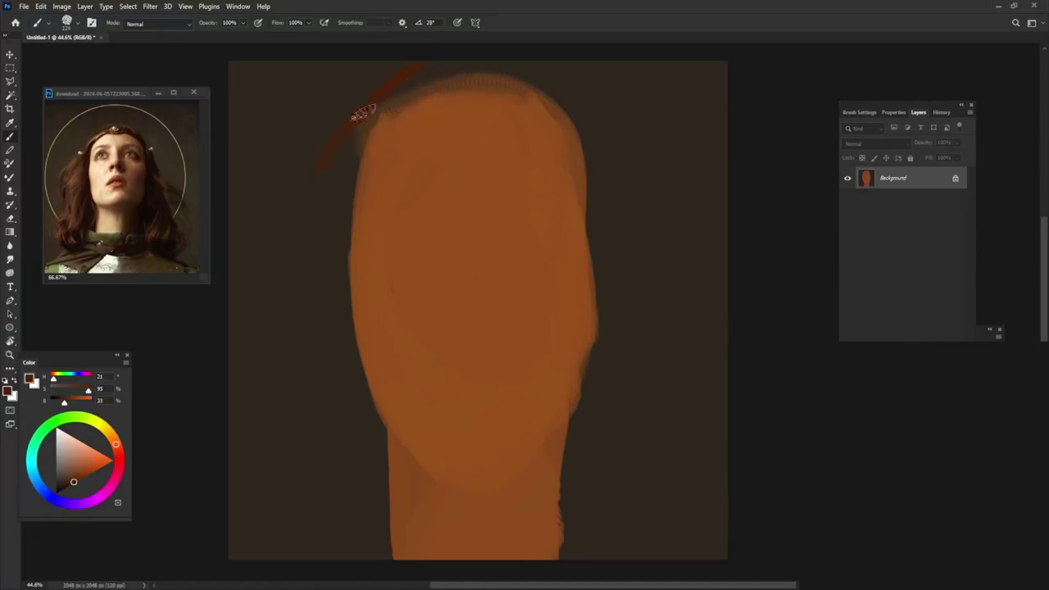
{"action": "left_click_drag", "start_coordinate": [363, 113], "coordinate": [436, 92]}
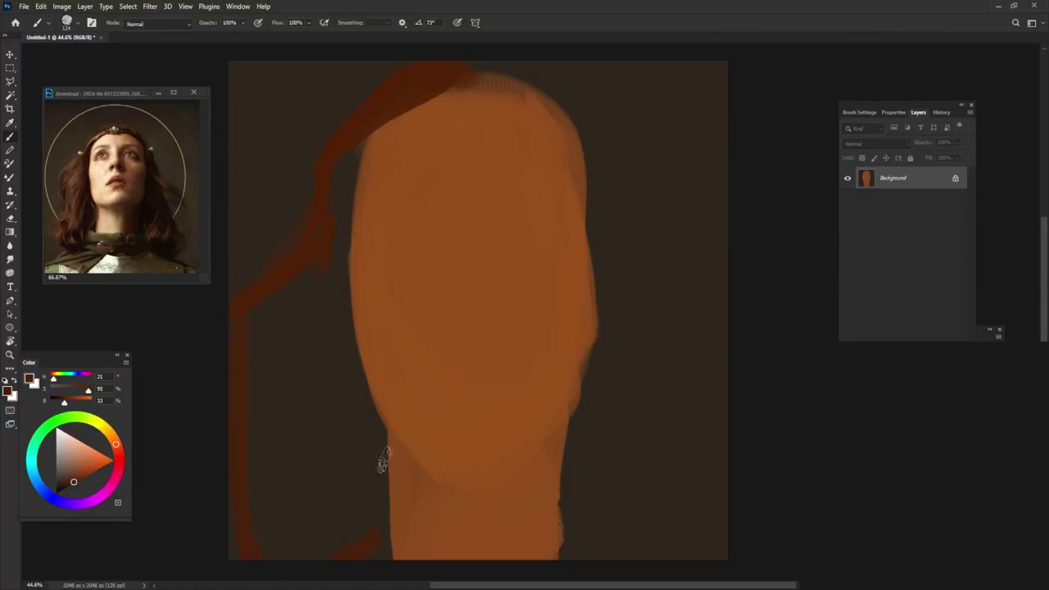
{"action": "mouse_move", "coordinate": [369, 106]}
{"action": "left_mouse_down"}
{"action": "mouse_move", "coordinate": [409, 115]}
{"action": "mouse_move", "coordinate": [377, 172]}
{"action": "left_mouse_up"}
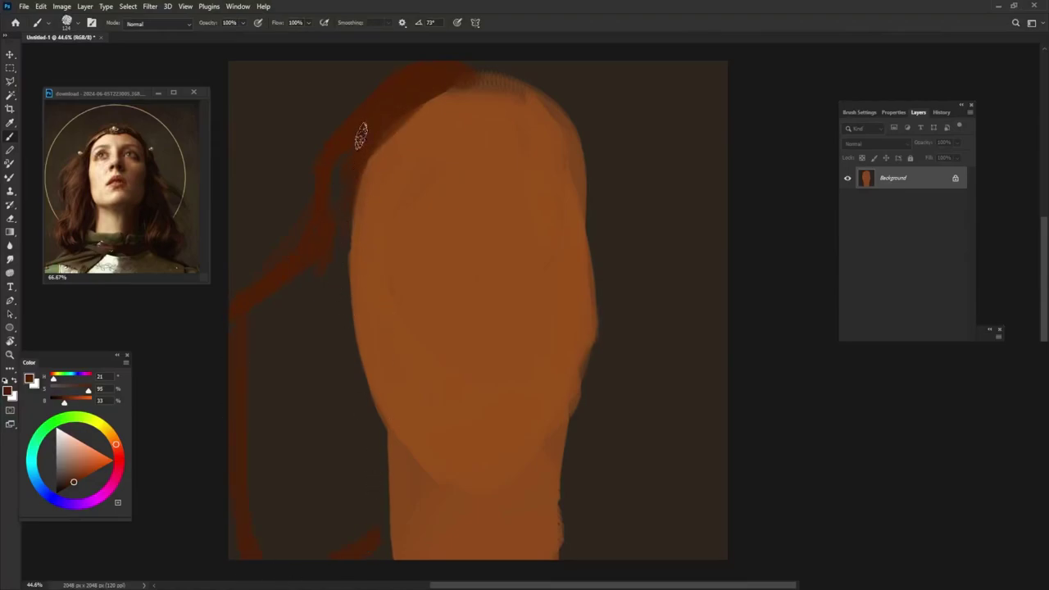
{"action": "left_click_drag", "start_coordinate": [361, 137], "coordinate": [347, 276]}
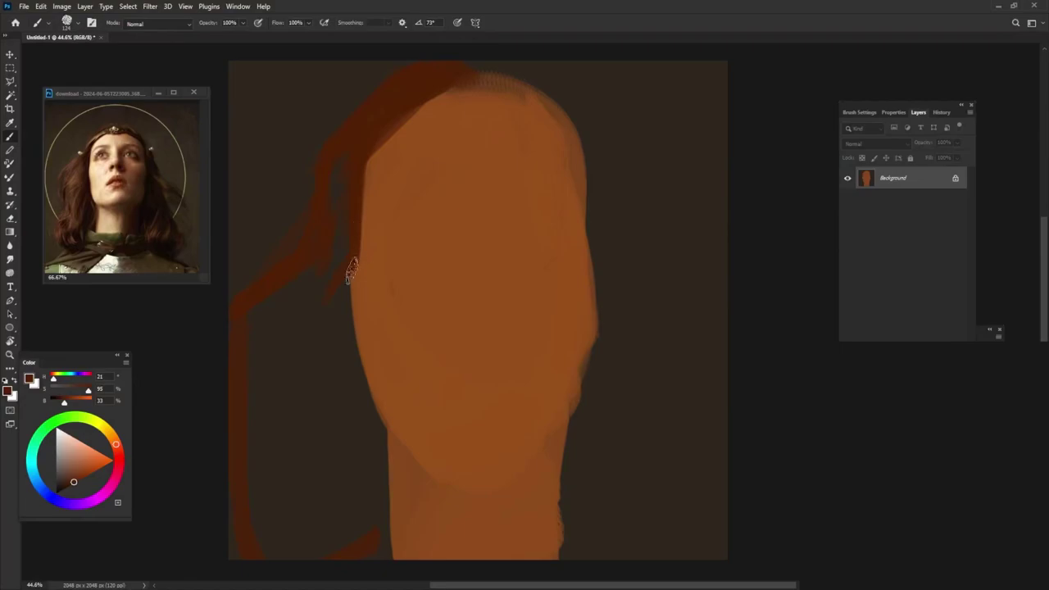
{"action": "left_click_drag", "start_coordinate": [347, 263], "coordinate": [385, 467]}
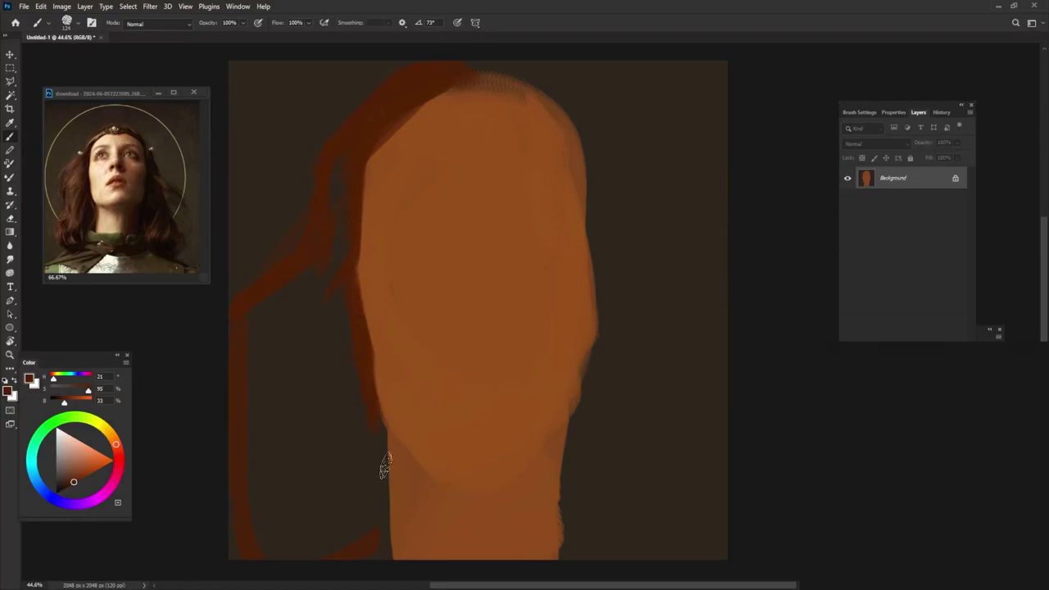
{"action": "mouse_move", "coordinate": [376, 422]}
{"action": "left_mouse_down"}
{"action": "mouse_move", "coordinate": [393, 445]}
{"action": "mouse_move", "coordinate": [381, 571]}
{"action": "left_mouse_up"}
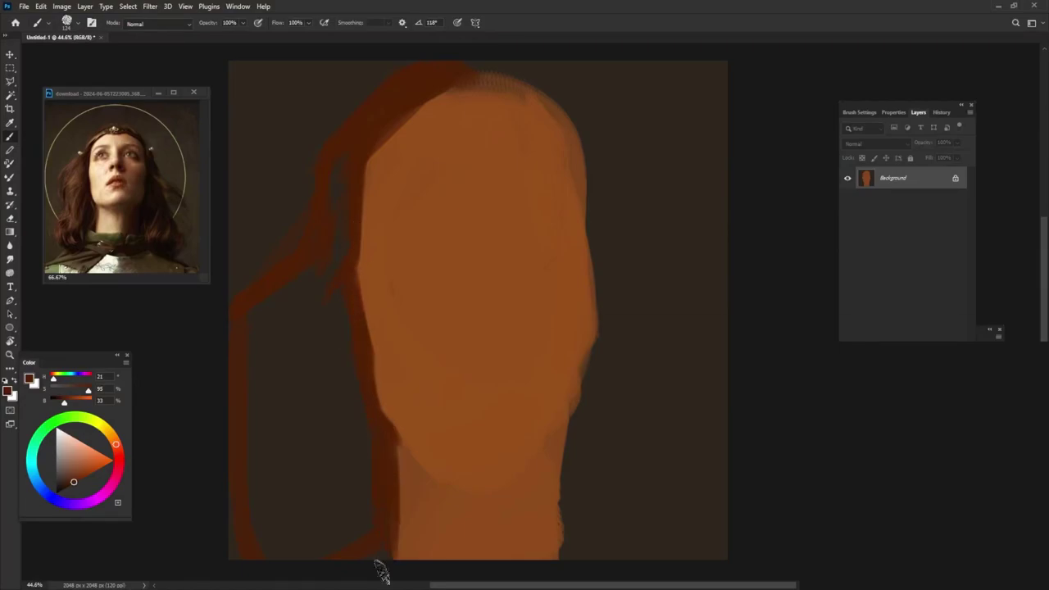
Step: Fill hair left of the face, widen it on the right, and narrow the face's top and sides
{"action": "mouse_move", "coordinate": [327, 345]}
{"action": "left_mouse_down"}
{"action": "mouse_move", "coordinate": [323, 270]}
{"action": "mouse_move", "coordinate": [304, 293]}
{"action": "mouse_move", "coordinate": [347, 480]}
{"action": "mouse_move", "coordinate": [353, 426]}
{"action": "mouse_move", "coordinate": [269, 497]}
{"action": "left_mouse_up"}
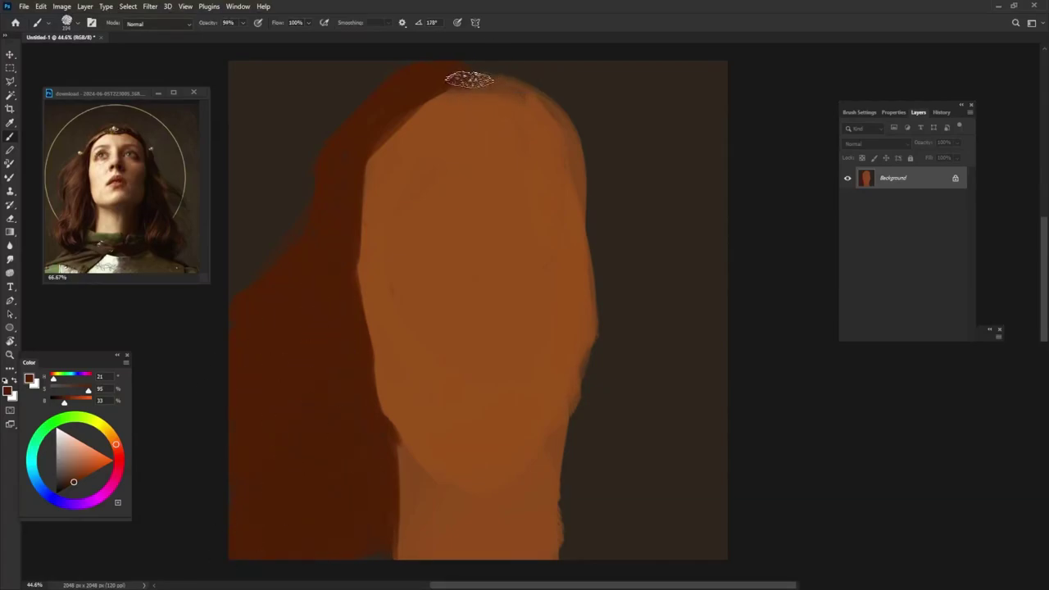
{"action": "mouse_move", "coordinate": [467, 82]}
{"action": "left_mouse_down"}
{"action": "mouse_move", "coordinate": [533, 72]}
{"action": "mouse_move", "coordinate": [585, 152]}
{"action": "left_mouse_up"}
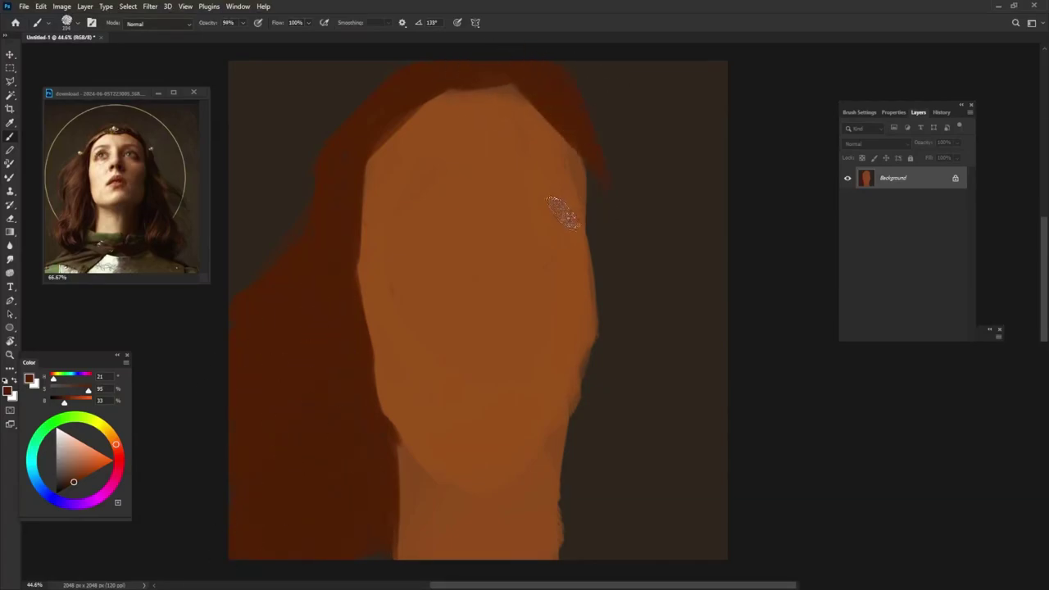
{"action": "mouse_move", "coordinate": [571, 92]}
{"action": "left_mouse_down"}
{"action": "mouse_move", "coordinate": [615, 196]}
{"action": "mouse_move", "coordinate": [607, 242]}
{"action": "left_mouse_up"}
{"action": "left_click_drag", "start_coordinate": [573, 130], "coordinate": [583, 233]}
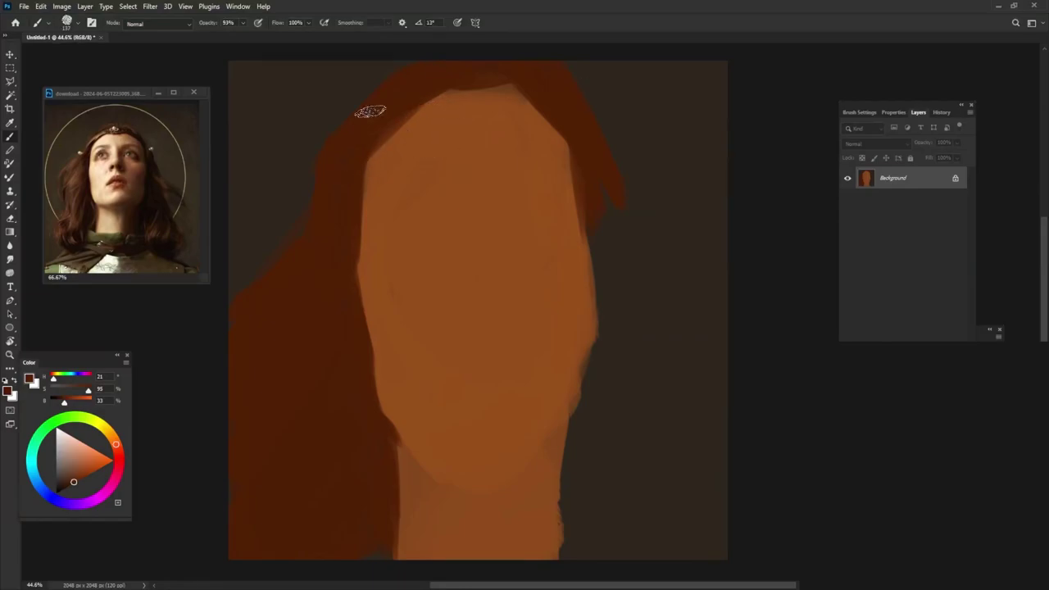
{"action": "left_click_drag", "start_coordinate": [410, 110], "coordinate": [373, 160]}
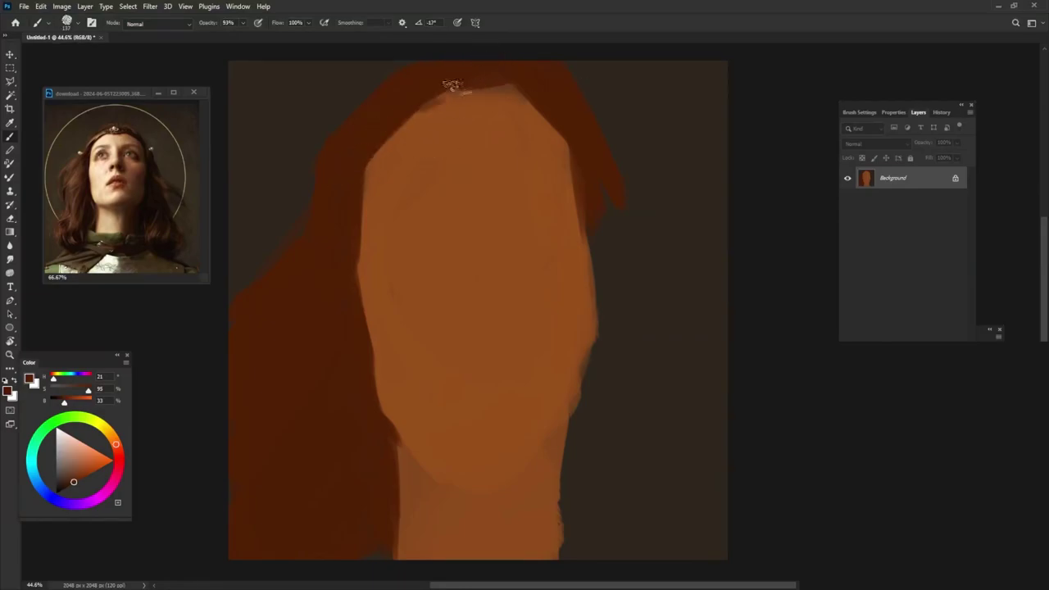
{"action": "left_click_drag", "start_coordinate": [445, 86], "coordinate": [529, 94]}
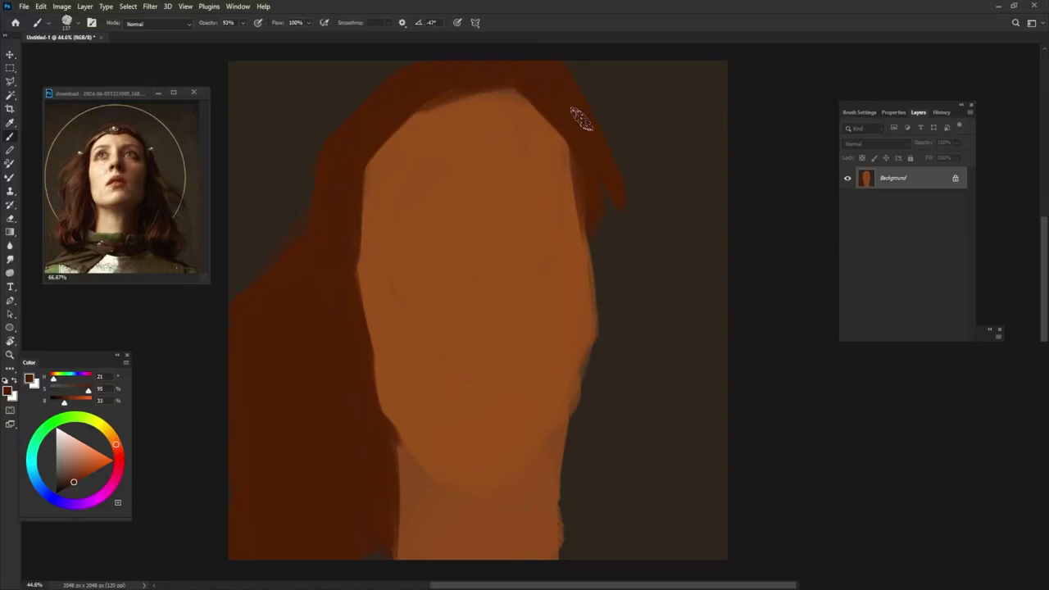
{"action": "left_click_drag", "start_coordinate": [444, 89], "coordinate": [535, 98]}
Step: Tidy the upper-left hair edge with sampled face orange, then fill hair right of the face
{"action": "left_click", "coordinate": [396, 174], "text": "alt"}
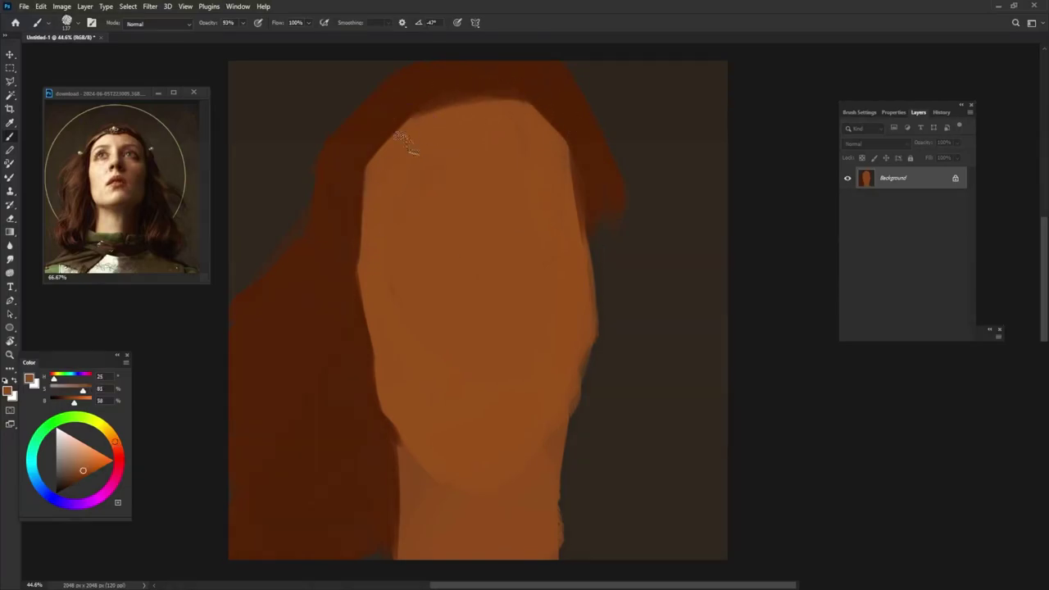
{"action": "mouse_move", "coordinate": [361, 192]}
{"action": "left_mouse_down"}
{"action": "mouse_move", "coordinate": [471, 108]}
{"action": "mouse_move", "coordinate": [588, 163]}
{"action": "mouse_move", "coordinate": [656, 263]}
{"action": "left_mouse_up"}
{"action": "left_click", "coordinate": [360, 156], "text": "alt"}
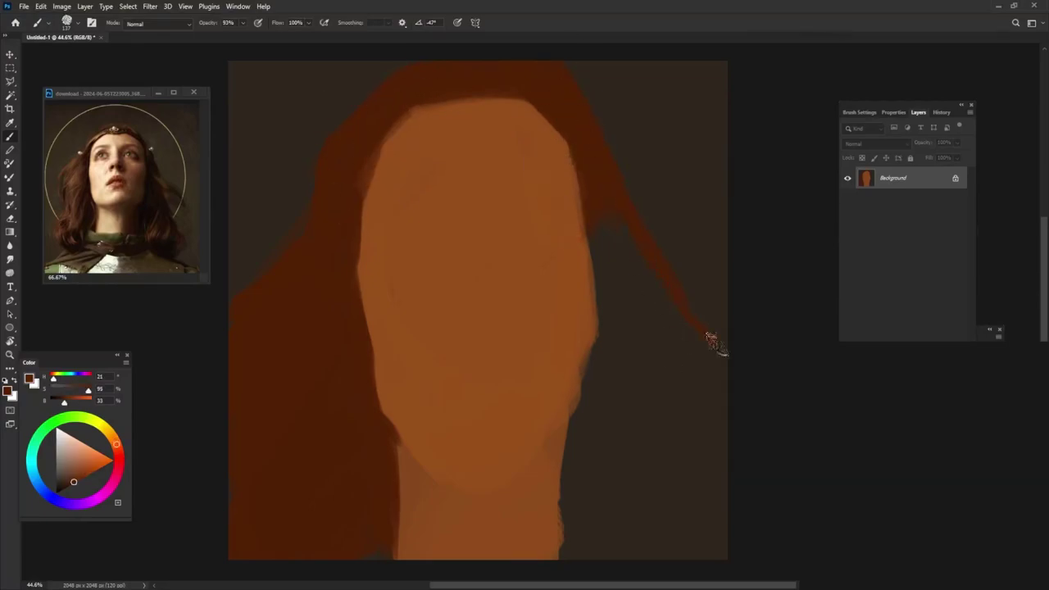
{"action": "mouse_move", "coordinate": [606, 303]}
{"action": "left_mouse_down"}
{"action": "mouse_move", "coordinate": [696, 368]}
{"action": "mouse_move", "coordinate": [590, 355]}
{"action": "mouse_move", "coordinate": [566, 501]}
{"action": "mouse_move", "coordinate": [686, 398]}
{"action": "mouse_move", "coordinate": [637, 533]}
{"action": "mouse_move", "coordinate": [696, 355]}
{"action": "mouse_move", "coordinate": [571, 496]}
{"action": "left_mouse_up"}
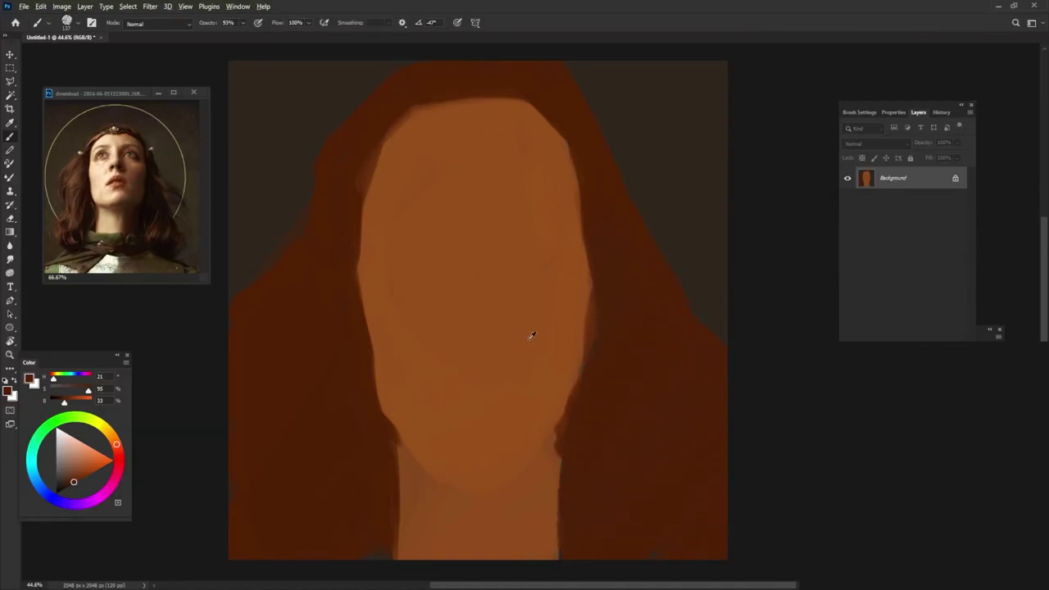
Step: Mix a darker reddish shadow brown and paint the shadow under the jaw and chin
{"action": "left_click", "coordinate": [424, 459], "text": "alt"}
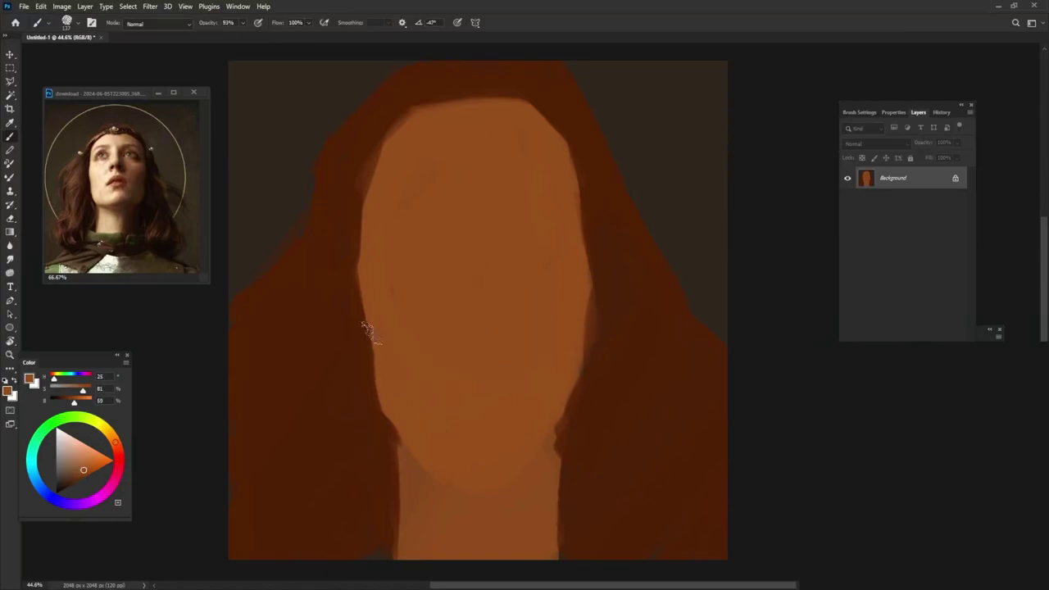
{"action": "left_click_drag", "start_coordinate": [68, 471], "coordinate": [71, 479]}
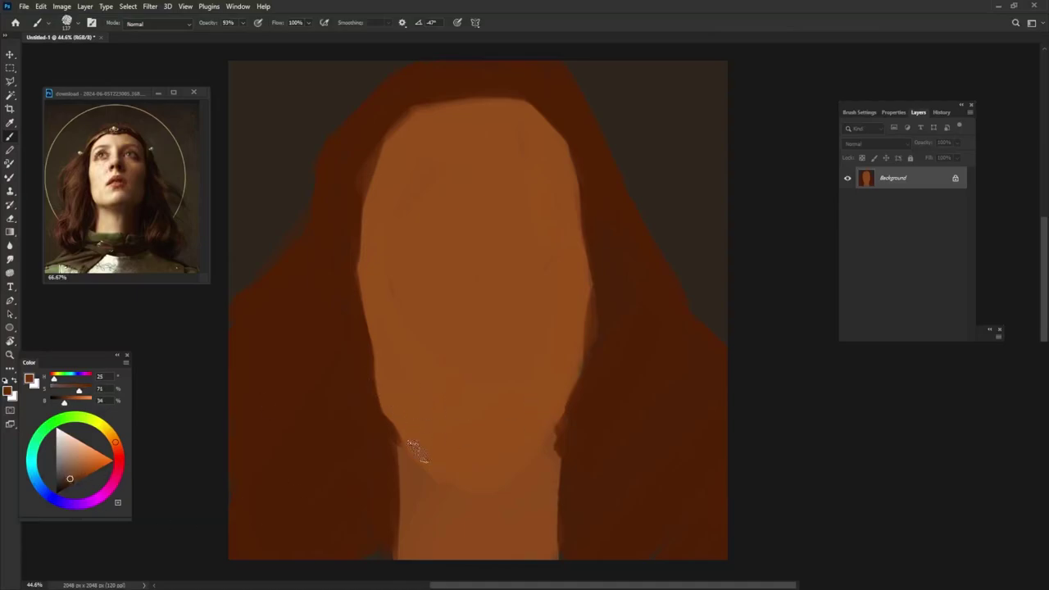
{"action": "left_click_drag", "start_coordinate": [393, 430], "coordinate": [441, 458]}
{"action": "left_click", "coordinate": [117, 450]}
{"action": "left_click", "coordinate": [77, 476]}
{"action": "left_click_drag", "start_coordinate": [395, 420], "coordinate": [452, 467]}
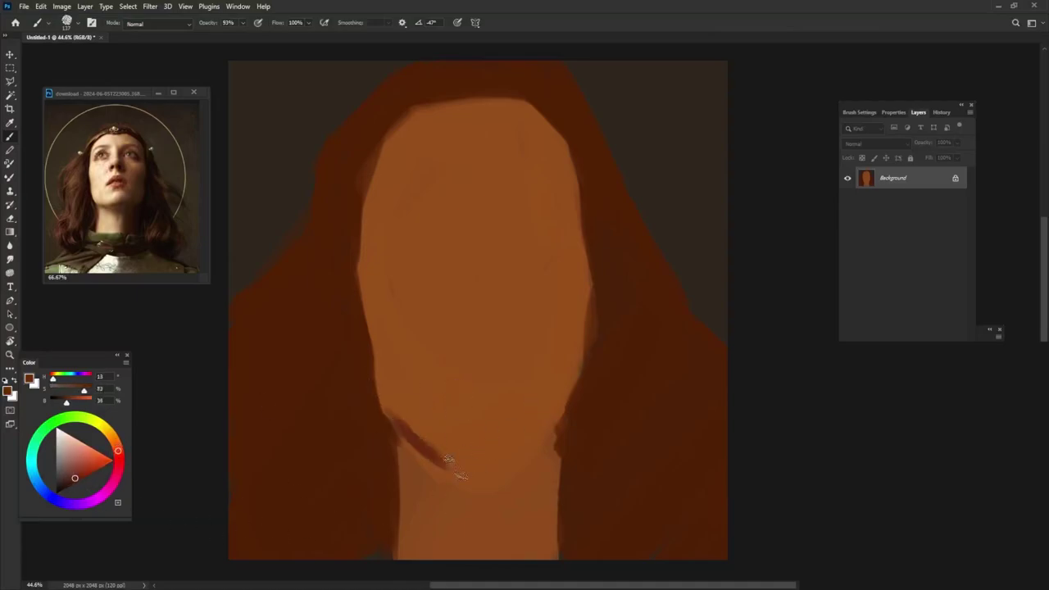
{"action": "left_click_drag", "start_coordinate": [411, 438], "coordinate": [465, 472]}
{"action": "mouse_move", "coordinate": [512, 443]}
{"action": "left_mouse_down"}
{"action": "mouse_move", "coordinate": [466, 445]}
{"action": "mouse_move", "coordinate": [544, 429]}
{"action": "mouse_move", "coordinate": [409, 468]}
{"action": "mouse_move", "coordinate": [480, 510]}
{"action": "mouse_move", "coordinate": [540, 466]}
{"action": "mouse_move", "coordinate": [544, 560]}
{"action": "mouse_move", "coordinate": [538, 440]}
{"action": "left_mouse_up"}
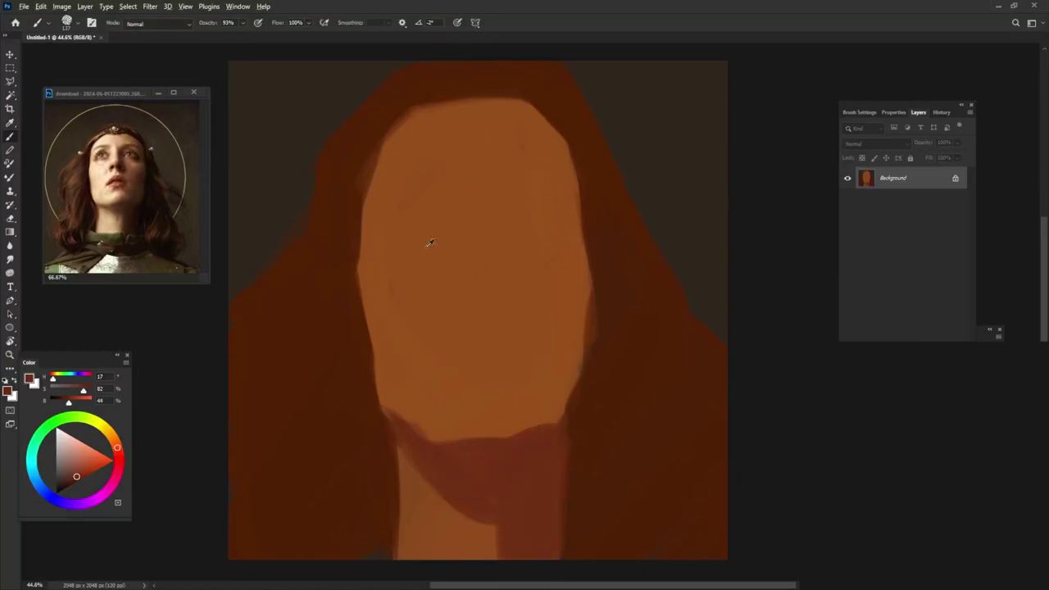
Step: Block in dark eye sockets, a nose shadow and the mouth, then shrink the brush
{"action": "mouse_move", "coordinate": [426, 238]}
{"action": "left_mouse_down"}
{"action": "mouse_move", "coordinate": [387, 220]}
{"action": "mouse_move", "coordinate": [547, 219]}
{"action": "mouse_move", "coordinate": [491, 219]}
{"action": "left_mouse_up"}
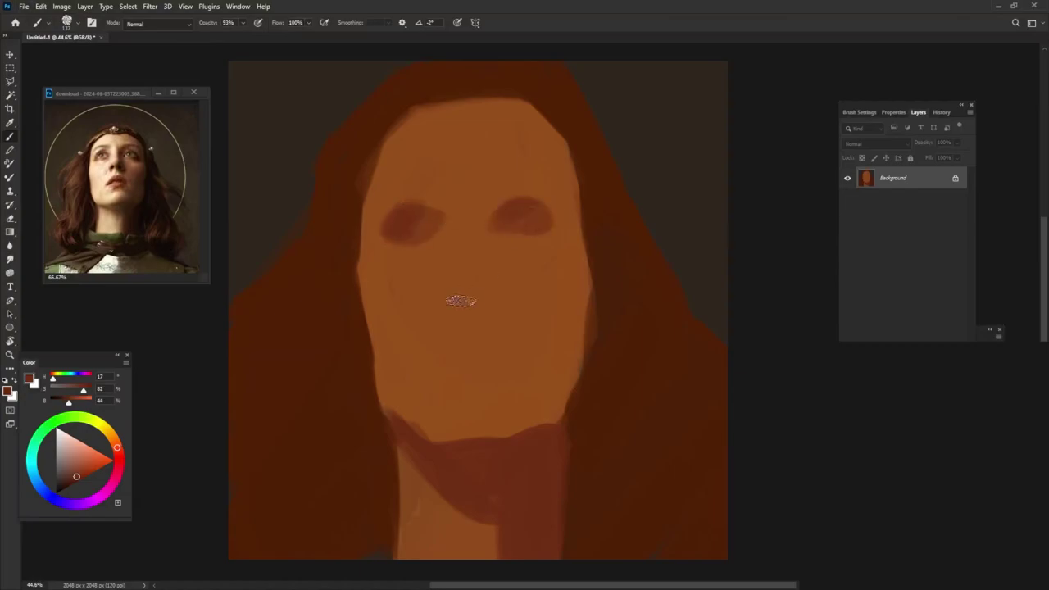
{"action": "mouse_move", "coordinate": [446, 279]}
{"action": "left_mouse_down"}
{"action": "mouse_move", "coordinate": [457, 292]}
{"action": "mouse_move", "coordinate": [492, 287]}
{"action": "left_mouse_up"}
{"action": "mouse_move", "coordinate": [467, 330]}
{"action": "left_mouse_down"}
{"action": "mouse_move", "coordinate": [501, 336]}
{"action": "mouse_move", "coordinate": [470, 333]}
{"action": "left_mouse_up"}
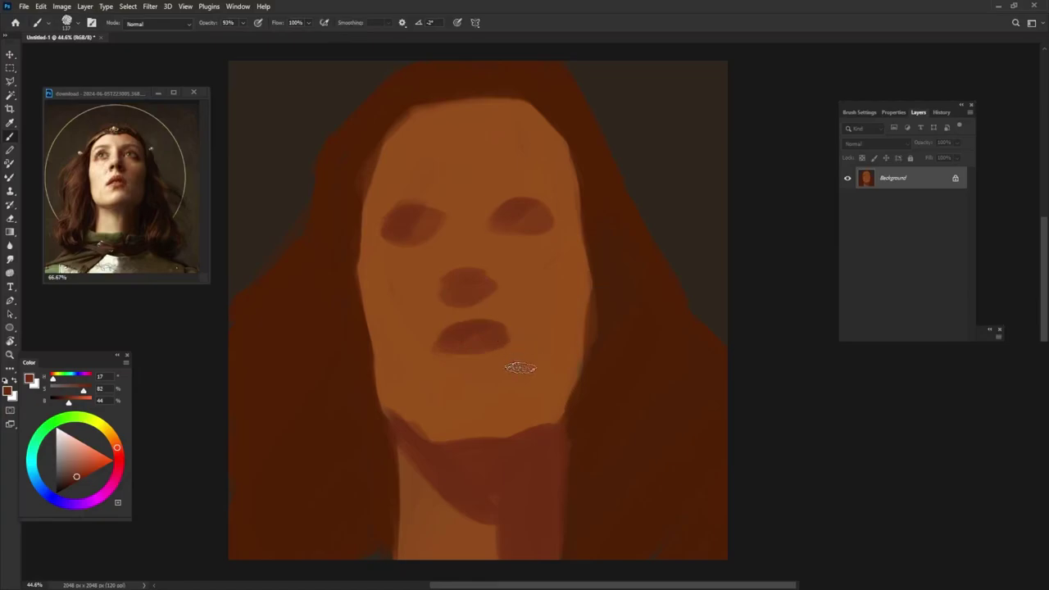
{"action": "left_click_drag", "start_coordinate": [524, 247], "coordinate": [546, 261]}
Step: Repaint the hair over the face's upper-left edge and the forehead top with darker browns
{"action": "left_click", "coordinate": [451, 77], "text": "alt"}
{"action": "left_click_drag", "start_coordinate": [334, 209], "coordinate": [426, 101]}
{"action": "mouse_move", "coordinate": [401, 136]}
{"action": "left_mouse_down"}
{"action": "mouse_move", "coordinate": [550, 129]}
{"action": "mouse_move", "coordinate": [574, 182]}
{"action": "left_mouse_up"}
{"action": "left_click_drag", "start_coordinate": [537, 104], "coordinate": [393, 123]}
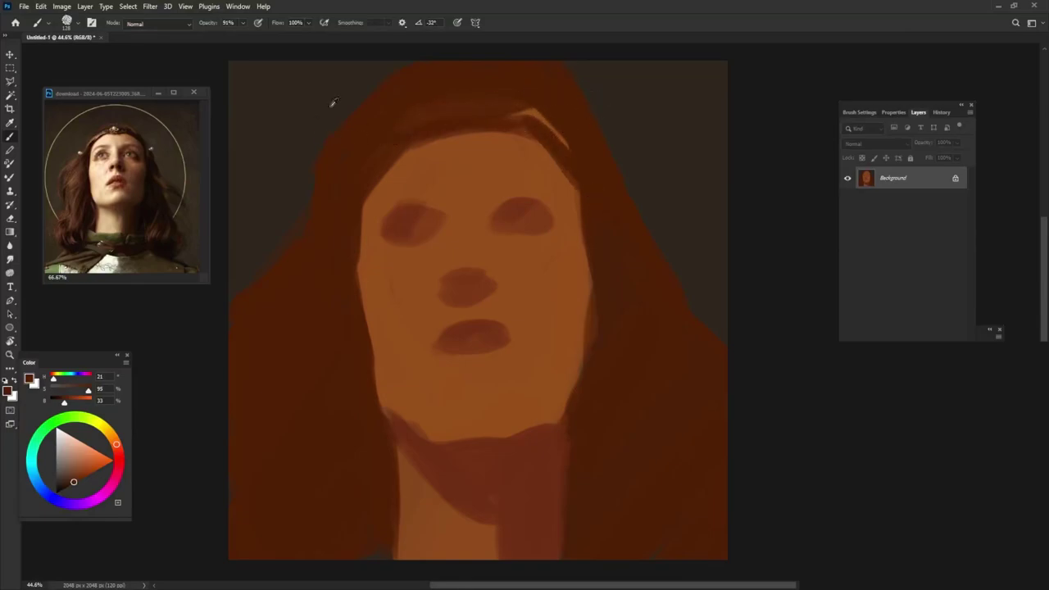
{"action": "left_click", "coordinate": [332, 100], "text": "alt"}
{"action": "mouse_move", "coordinate": [398, 47]}
{"action": "left_mouse_down"}
{"action": "mouse_move", "coordinate": [355, 141]}
{"action": "mouse_move", "coordinate": [564, 54]}
{"action": "left_mouse_up"}
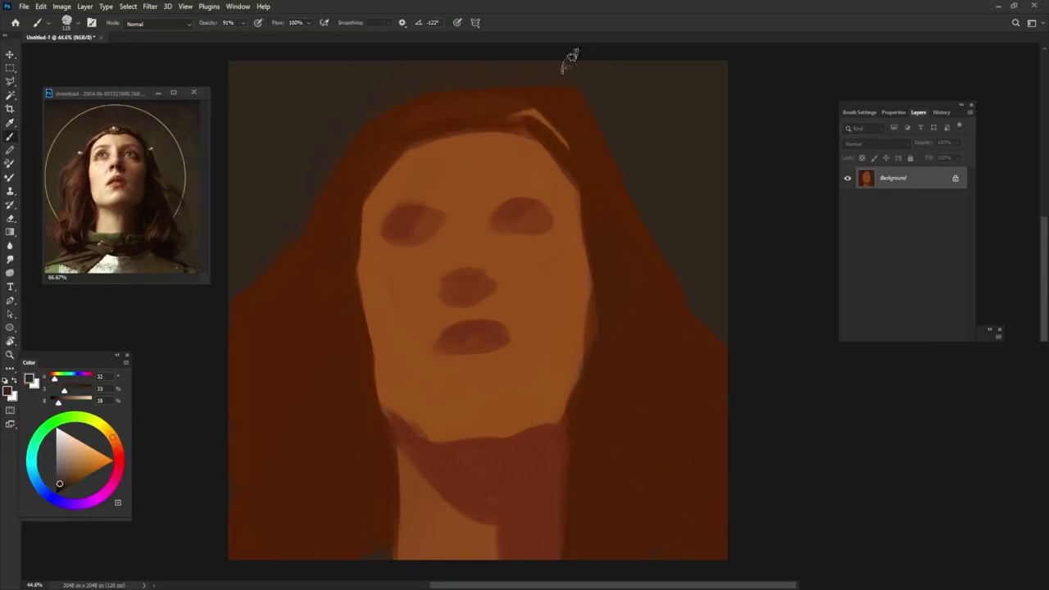
{"action": "left_click", "coordinate": [570, 104], "text": "alt"}
{"action": "left_click_drag", "start_coordinate": [515, 106], "coordinate": [543, 129]}
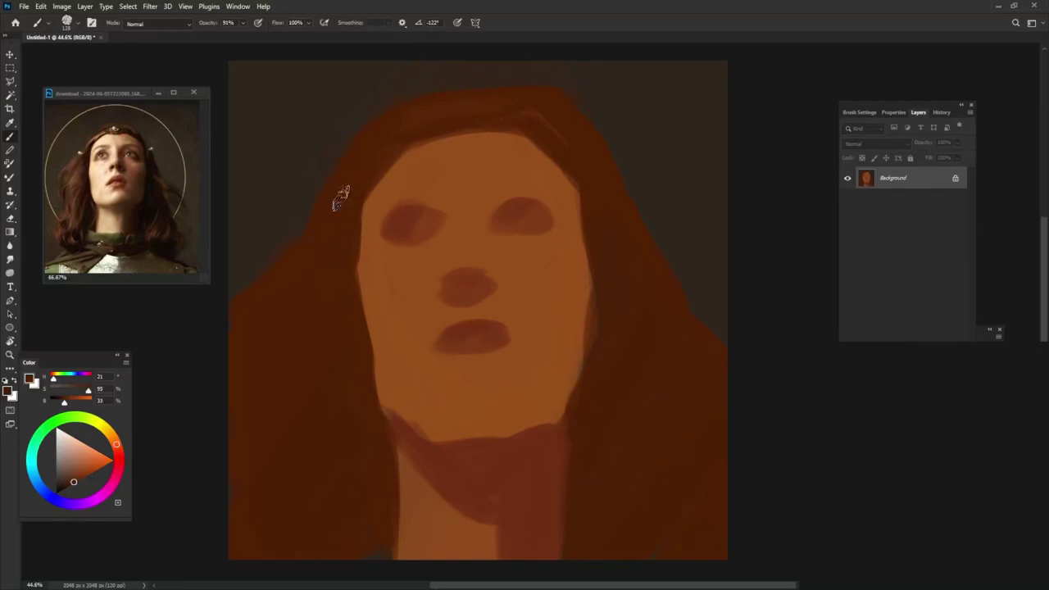
Step: Paint a long dark streak down the left hair edge, sampling deeper browns
{"action": "left_click", "coordinate": [321, 187], "text": "alt"}
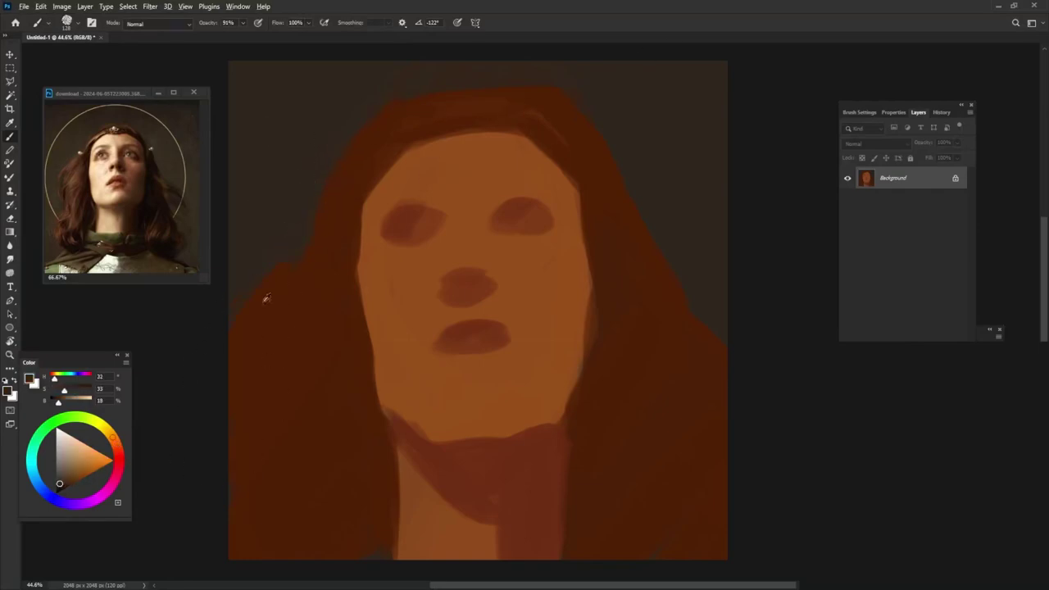
{"action": "left_click_drag", "start_coordinate": [264, 297], "coordinate": [238, 418]}
{"action": "left_click", "coordinate": [275, 331], "text": "alt"}
{"action": "left_click", "coordinate": [654, 182], "text": "alt"}
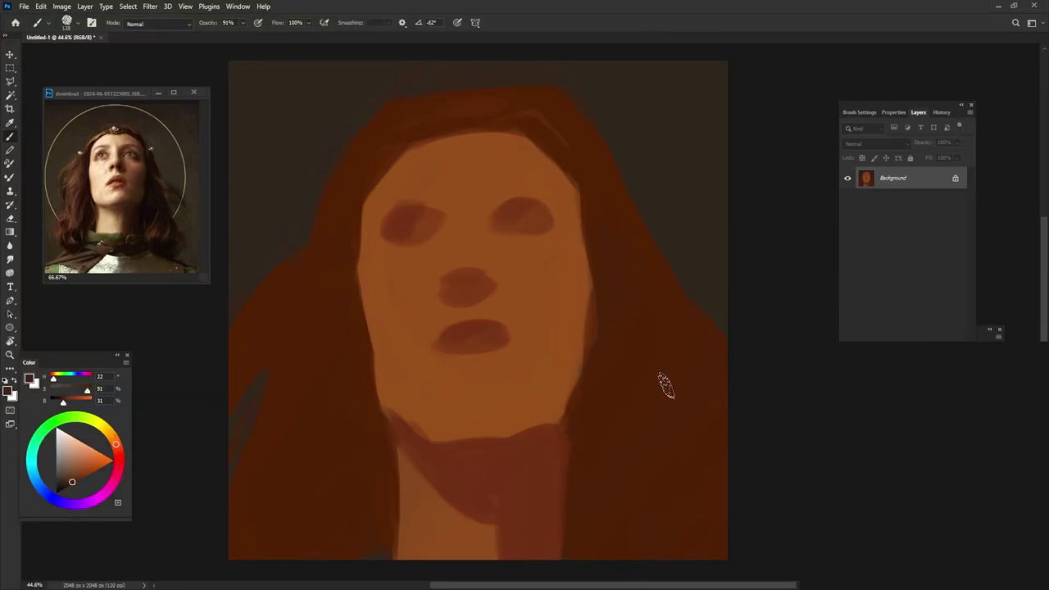
{"action": "left_click", "coordinate": [266, 481], "text": "alt"}
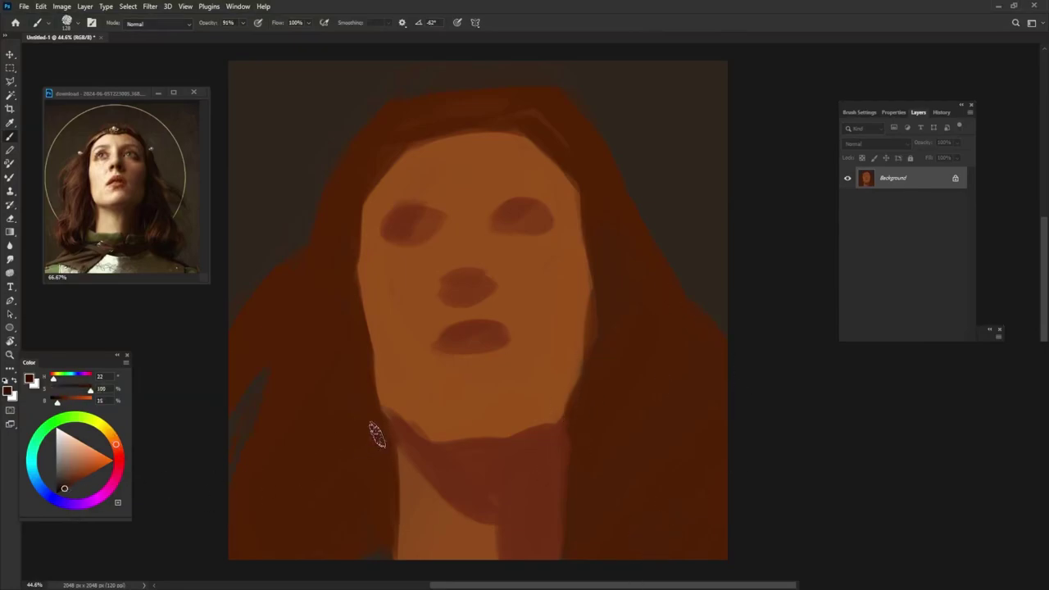
Step: Paint long dark brown strokes down both sides of the face and neck
{"action": "left_click_drag", "start_coordinate": [356, 311], "coordinate": [344, 503]}
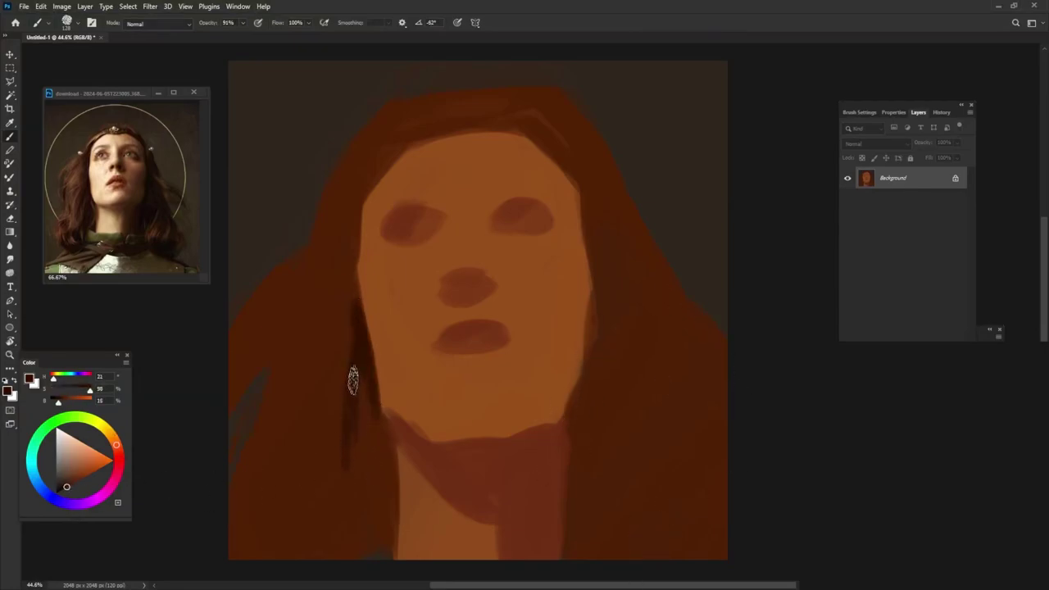
{"action": "left_click", "coordinate": [366, 379], "text": "alt"}
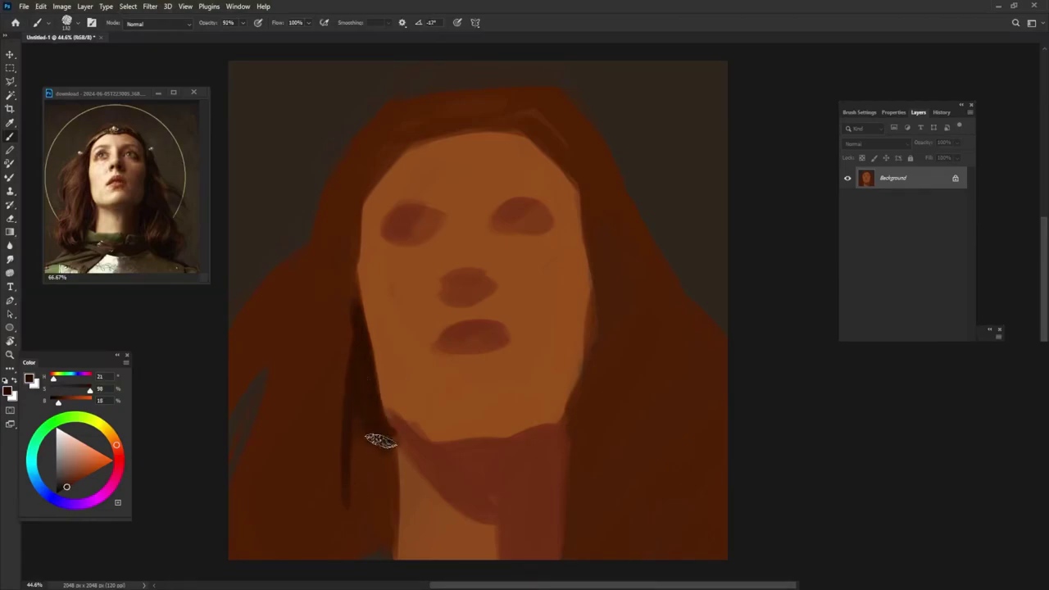
{"action": "left_click_drag", "start_coordinate": [375, 437], "coordinate": [373, 532]}
{"action": "left_click_drag", "start_coordinate": [575, 421], "coordinate": [564, 516]}
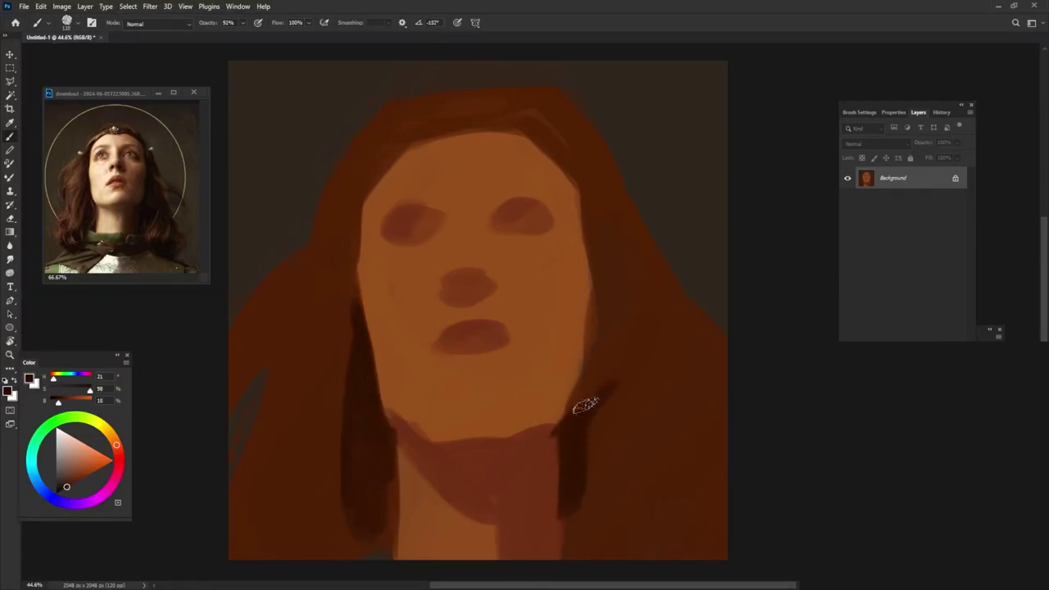
{"action": "mouse_move", "coordinate": [585, 403]}
{"action": "left_mouse_down"}
{"action": "mouse_move", "coordinate": [607, 373]}
{"action": "mouse_move", "coordinate": [608, 295]}
{"action": "left_mouse_up"}
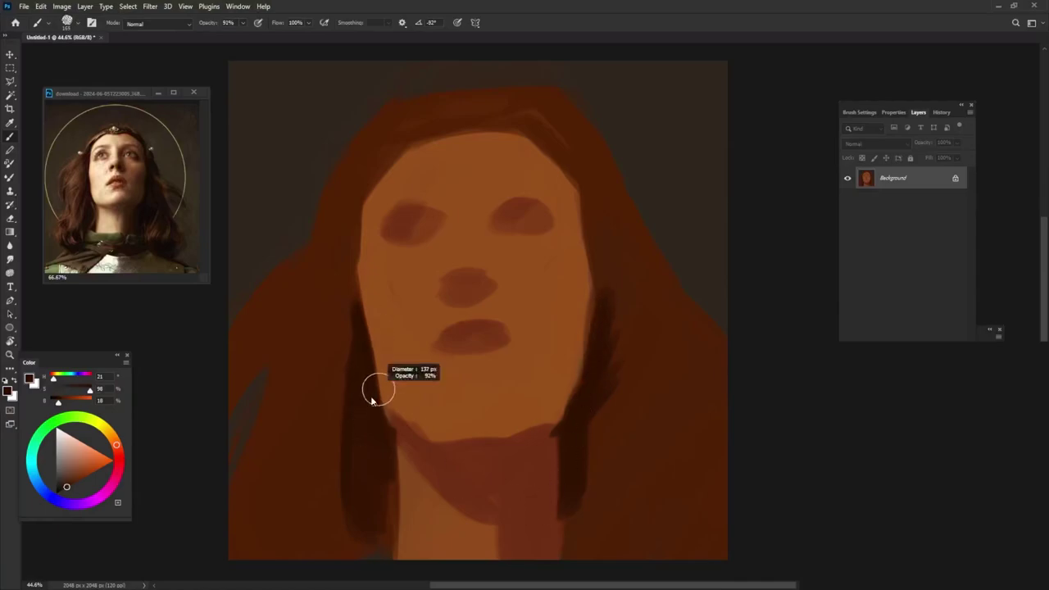
{"action": "left_click_drag", "start_coordinate": [357, 316], "coordinate": [386, 435]}
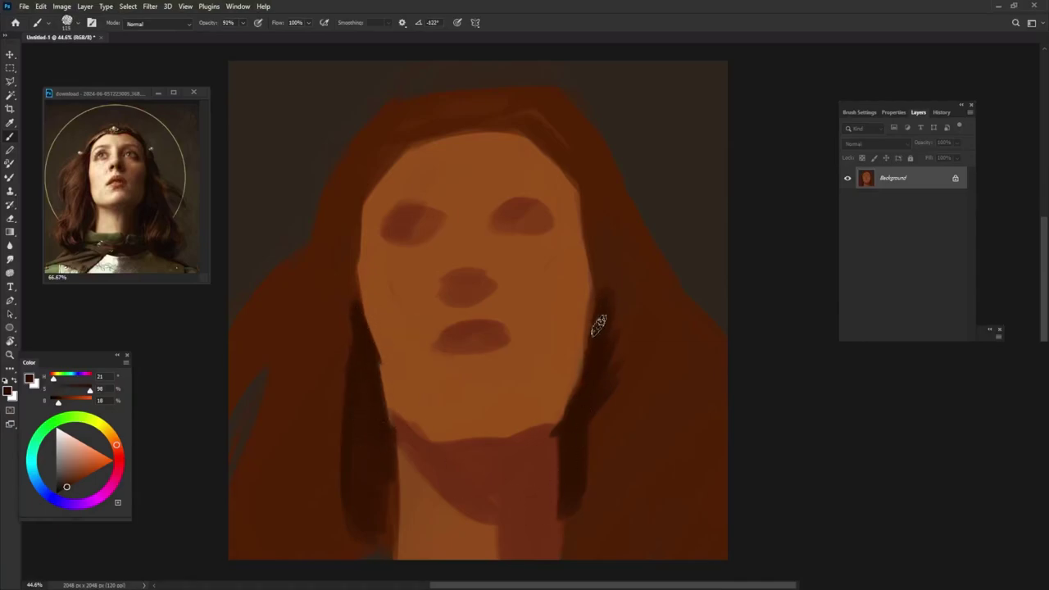
{"action": "left_click_drag", "start_coordinate": [598, 324], "coordinate": [583, 348]}
Step: Darken the left edge up to the hairline and the right face edge at 90% opacity
{"action": "mouse_move", "coordinate": [354, 318]}
{"action": "left_mouse_down"}
{"action": "mouse_move", "coordinate": [351, 199]}
{"action": "mouse_move", "coordinate": [414, 154]}
{"action": "mouse_move", "coordinate": [573, 106]}
{"action": "mouse_move", "coordinate": [467, 122]}
{"action": "mouse_move", "coordinate": [545, 145]}
{"action": "mouse_move", "coordinate": [487, 122]}
{"action": "mouse_move", "coordinate": [617, 238]}
{"action": "left_mouse_up"}
{"action": "left_click_drag", "start_coordinate": [588, 199], "coordinate": [598, 275]}
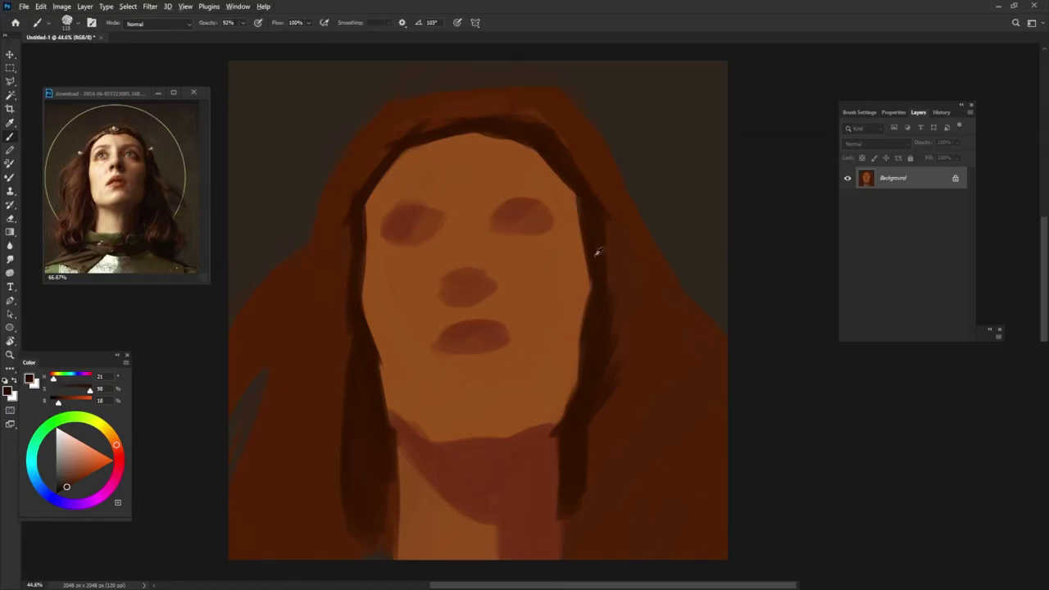
{"action": "left_click", "coordinate": [474, 288], "text": "alt"}
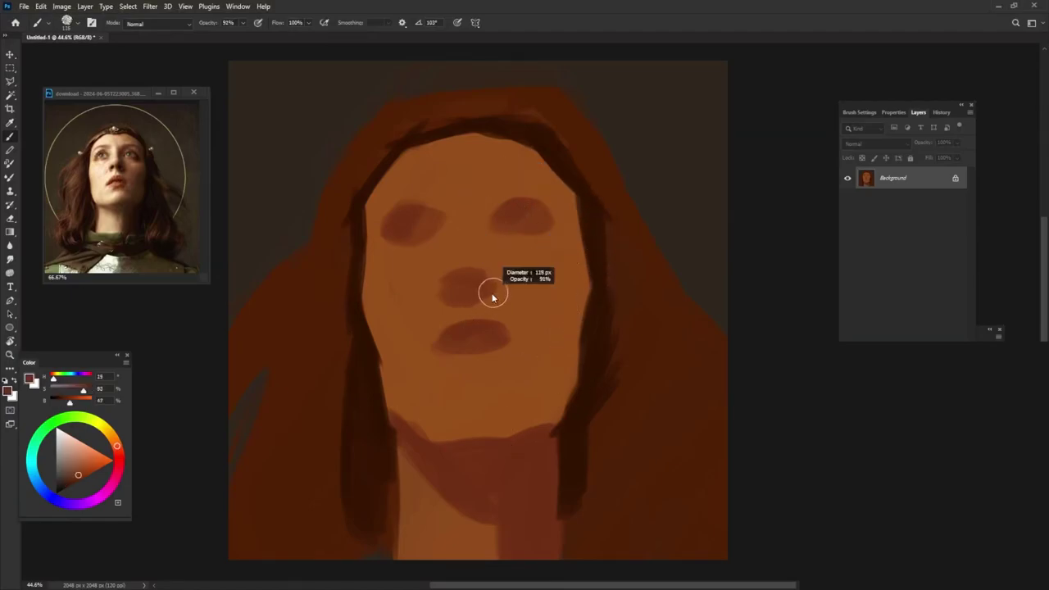
{"action": "left_click", "coordinate": [357, 310], "text": "alt"}
{"action": "key", "text": "9"}
{"action": "mouse_move", "coordinate": [356, 218]}
{"action": "left_mouse_down"}
{"action": "mouse_move", "coordinate": [346, 317]}
{"action": "mouse_move", "coordinate": [357, 196]}
{"action": "left_mouse_up"}
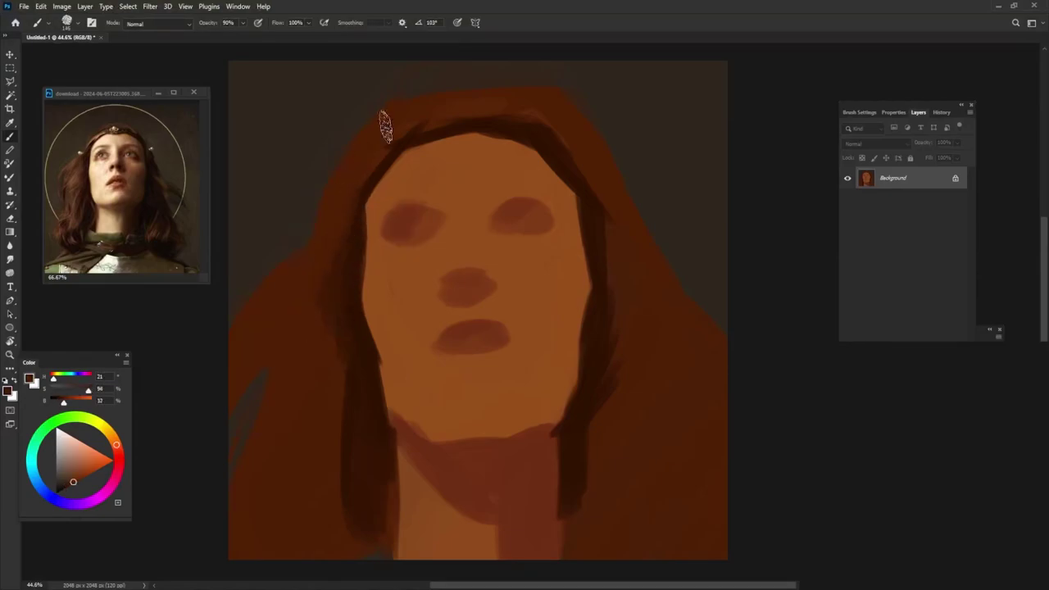
Step: Repaint the head top and hairline with sampled reddish brown
{"action": "left_click", "coordinate": [307, 150], "text": "alt"}
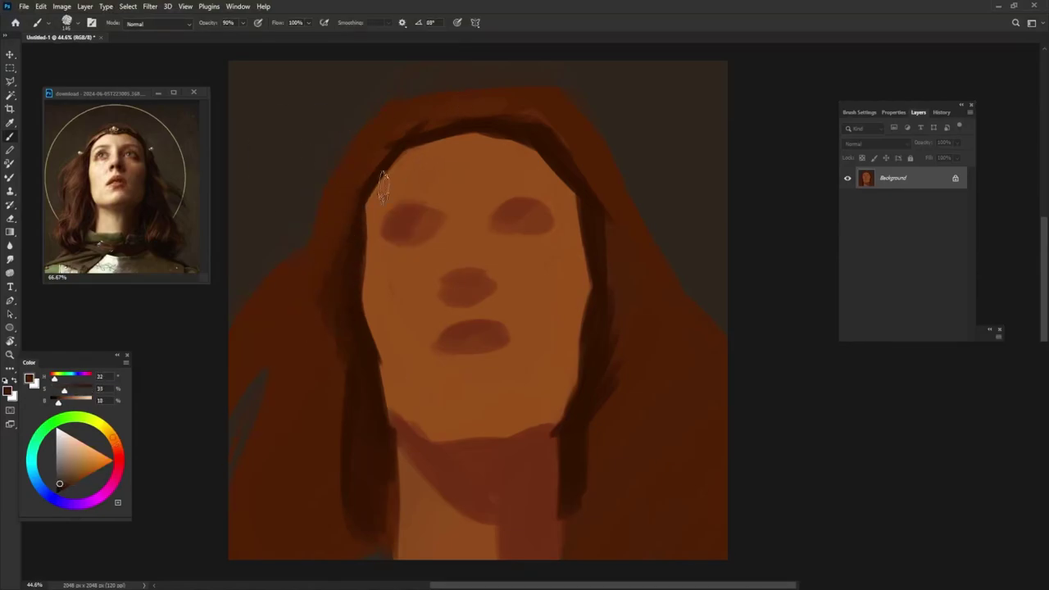
{"action": "left_click", "coordinate": [422, 110], "text": "alt"}
{"action": "mouse_move", "coordinate": [347, 191]}
{"action": "left_mouse_down"}
{"action": "mouse_move", "coordinate": [533, 98]}
{"action": "mouse_move", "coordinate": [578, 98]}
{"action": "mouse_move", "coordinate": [516, 106]}
{"action": "mouse_move", "coordinate": [614, 227]}
{"action": "left_mouse_up"}
{"action": "left_click_drag", "start_coordinate": [368, 171], "coordinate": [335, 208]}
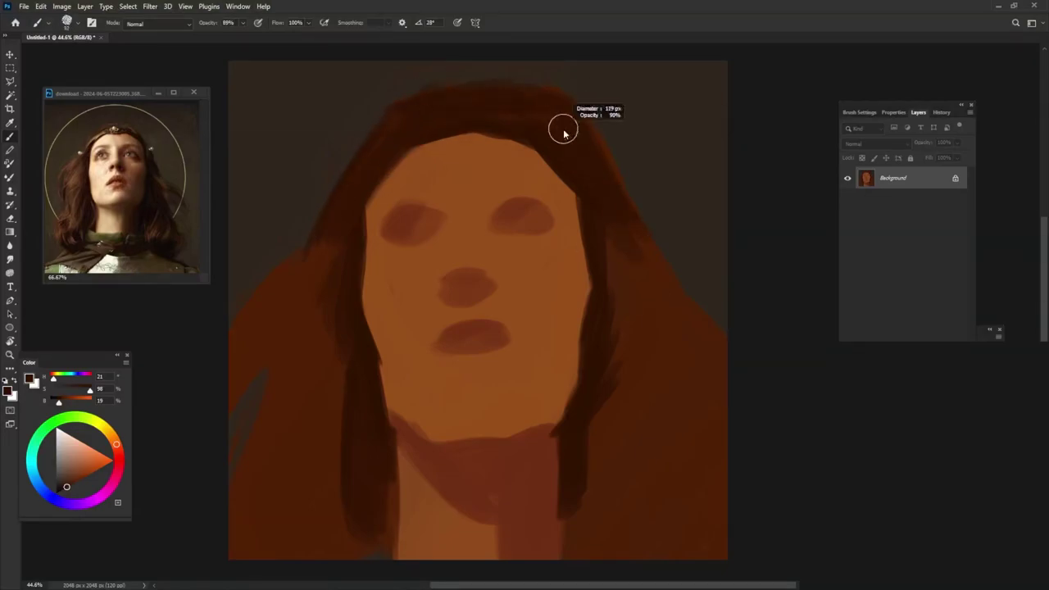
Step: Darken and extend the left and right hair strands, thickening the left hair mass
{"action": "left_click", "coordinate": [328, 246], "text": "alt"}
{"action": "left_click_drag", "start_coordinate": [323, 270], "coordinate": [316, 442]}
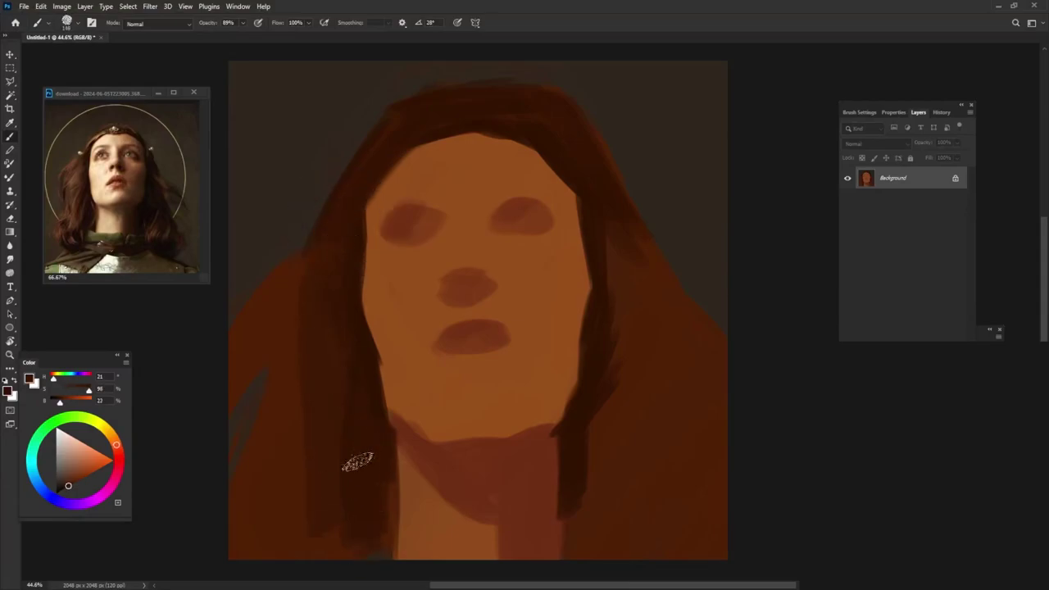
{"action": "left_click_drag", "start_coordinate": [382, 420], "coordinate": [399, 557]}
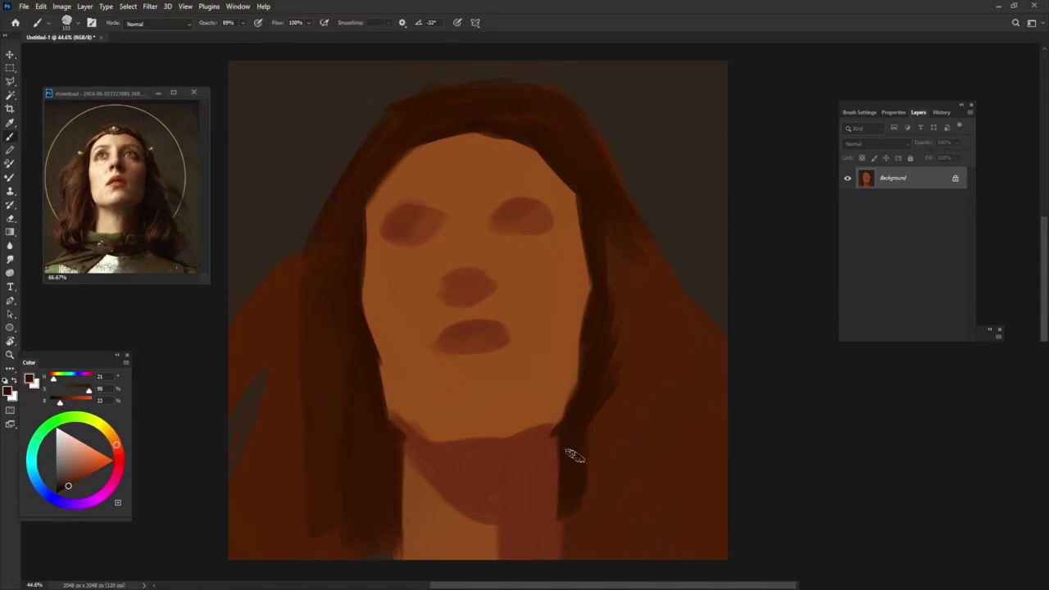
{"action": "mouse_move", "coordinate": [618, 242]}
{"action": "left_mouse_down"}
{"action": "mouse_move", "coordinate": [618, 382]}
{"action": "mouse_move", "coordinate": [592, 552]}
{"action": "mouse_move", "coordinate": [679, 434]}
{"action": "left_mouse_up"}
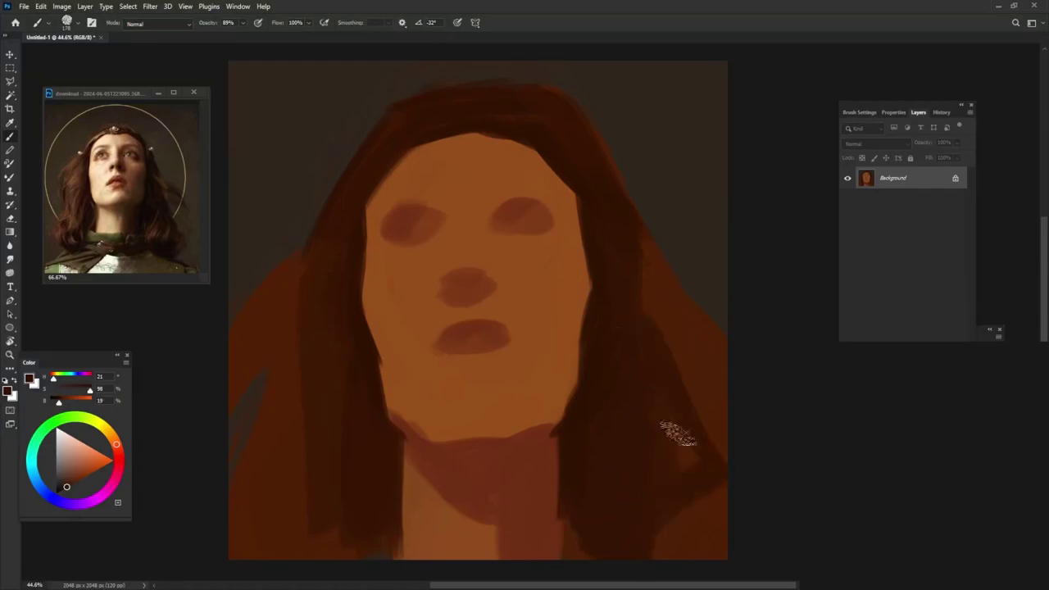
{"action": "left_click_drag", "start_coordinate": [328, 405], "coordinate": [340, 494]}
{"action": "mouse_move", "coordinate": [275, 442]}
{"action": "left_mouse_down"}
{"action": "mouse_move", "coordinate": [309, 234]}
{"action": "mouse_move", "coordinate": [227, 440]}
{"action": "mouse_move", "coordinate": [304, 241]}
{"action": "mouse_move", "coordinate": [246, 336]}
{"action": "left_mouse_up"}
Step: Sample several dark browns from the hair, then take the collar's olive green from the reference
{"action": "left_click", "coordinate": [338, 148], "text": "alt"}
{"action": "left_click", "coordinate": [643, 279], "text": "alt"}
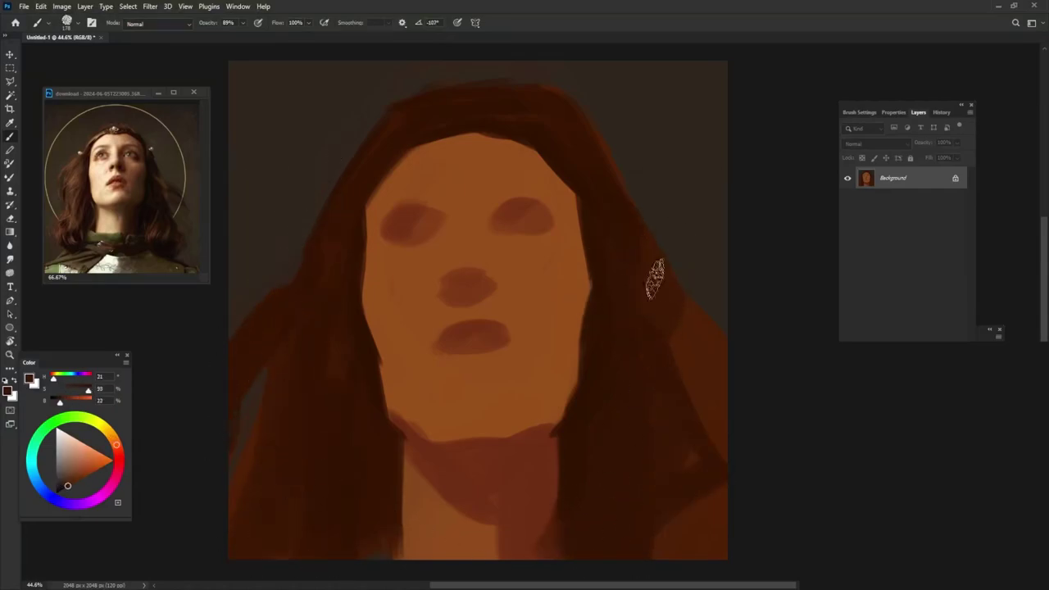
{"action": "left_click", "coordinate": [662, 327], "text": "alt"}
{"action": "left_click", "coordinate": [676, 344], "text": "alt"}
{"action": "left_click", "coordinate": [660, 270], "text": "alt"}
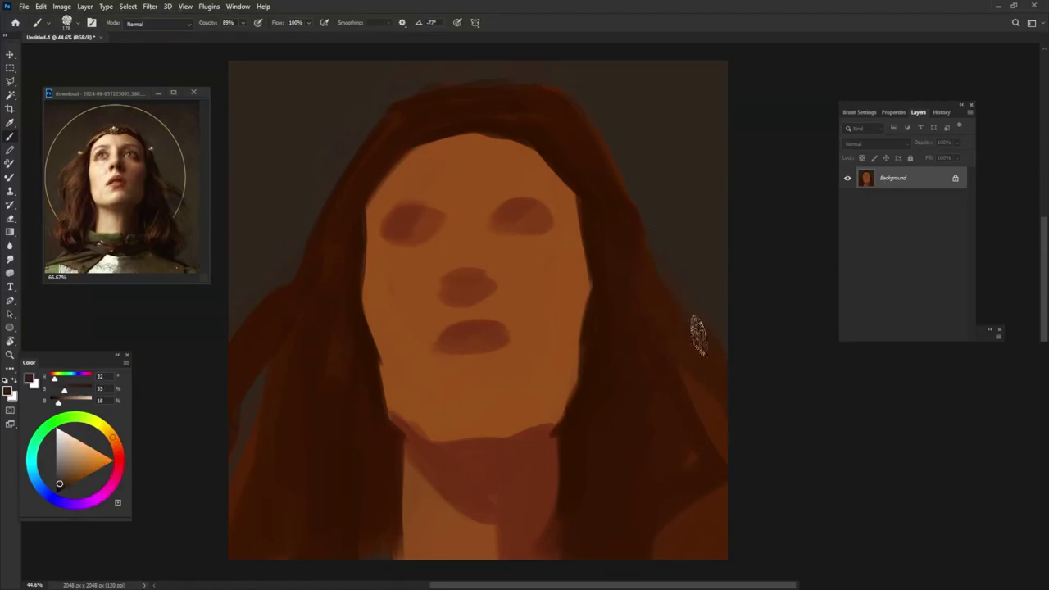
{"action": "left_click", "coordinate": [716, 463], "text": "alt"}
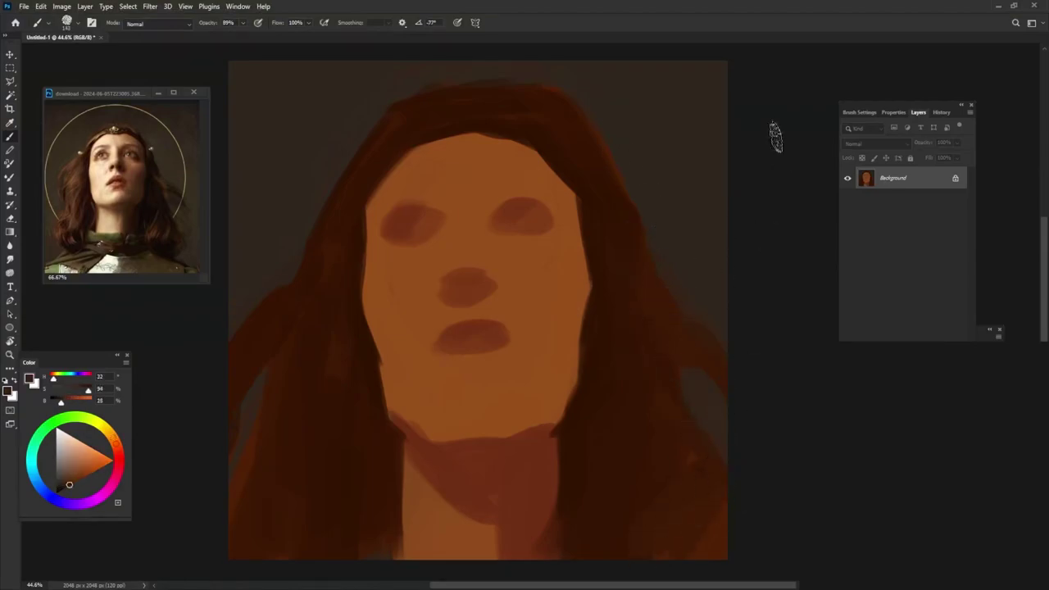
{"action": "left_click", "coordinate": [113, 238], "text": "alt"}
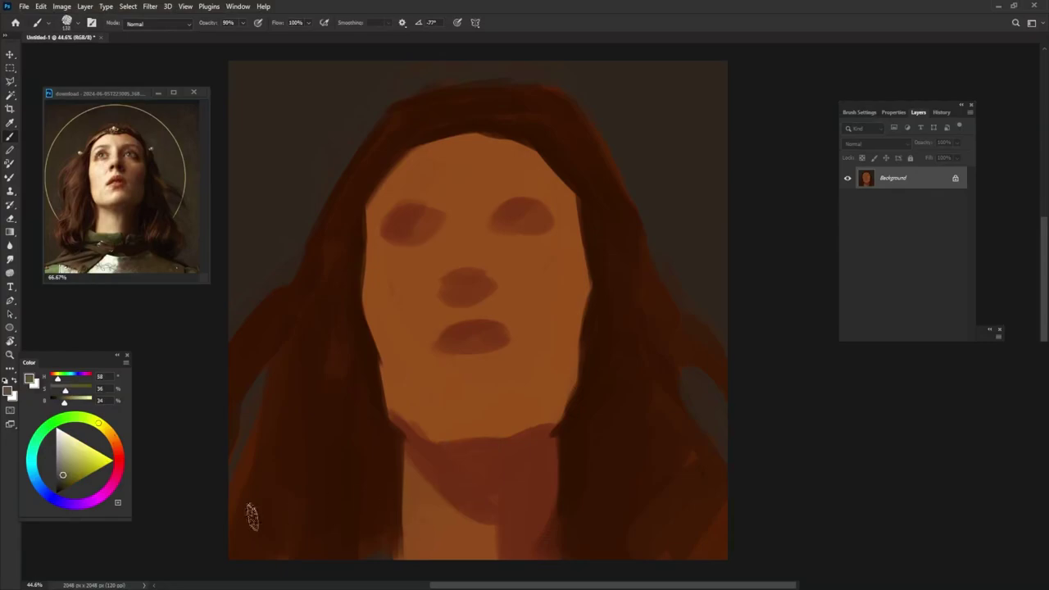
Step: Paint an olive-green collar band across the neck base, widening it to both sides
{"action": "left_click_drag", "start_coordinate": [408, 514], "coordinate": [484, 537]}
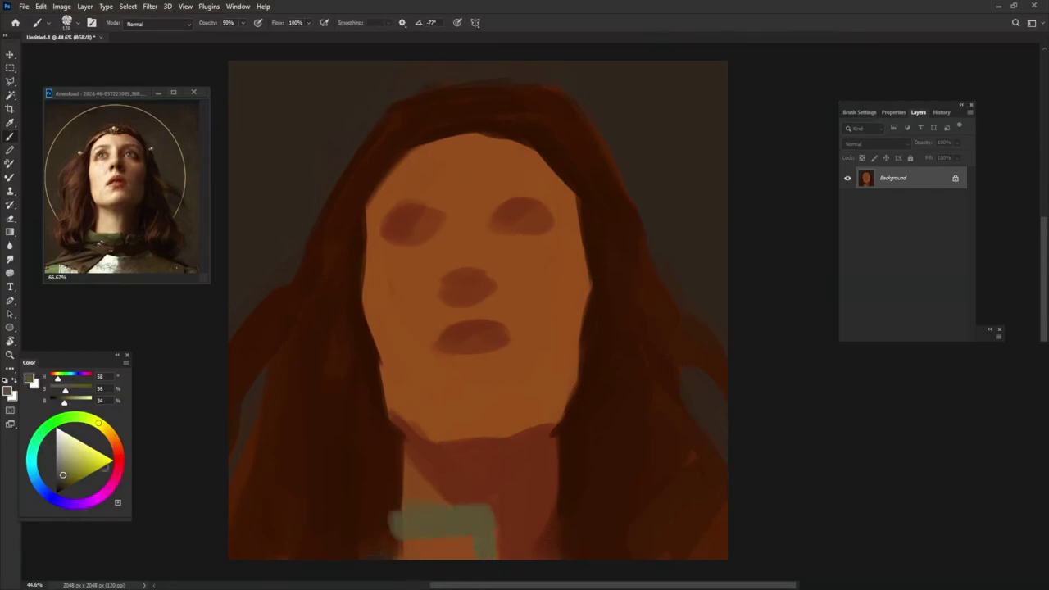
{"action": "mouse_move", "coordinate": [464, 499]}
{"action": "left_mouse_down"}
{"action": "mouse_move", "coordinate": [417, 516]}
{"action": "mouse_move", "coordinate": [458, 532]}
{"action": "mouse_move", "coordinate": [391, 528]}
{"action": "mouse_move", "coordinate": [362, 553]}
{"action": "left_mouse_up"}
{"action": "left_click_drag", "start_coordinate": [562, 515], "coordinate": [514, 563]}
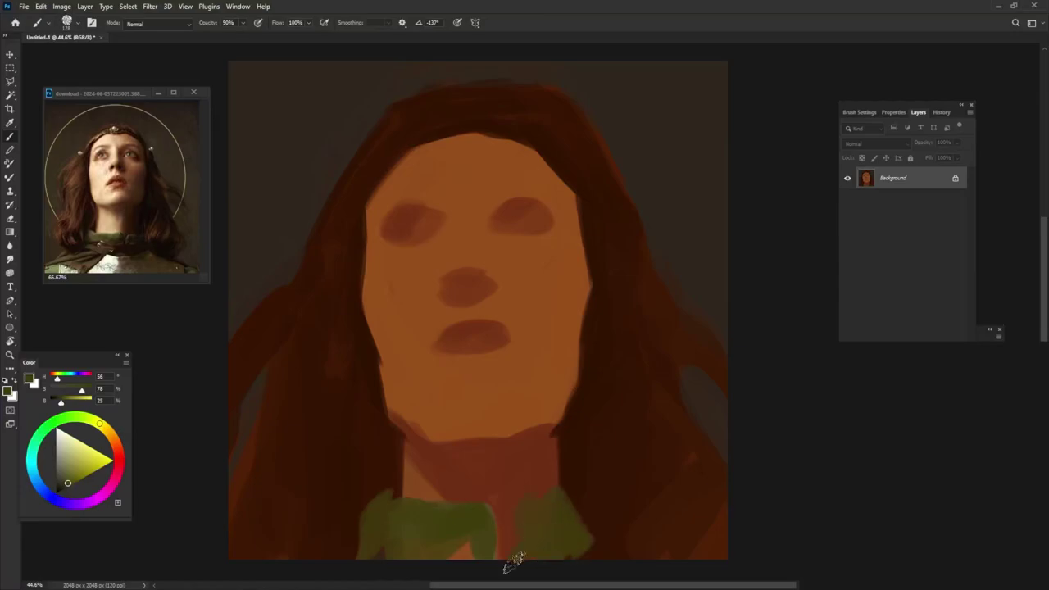
{"action": "left_click_drag", "start_coordinate": [363, 537], "coordinate": [332, 556]}
{"action": "left_click", "coordinate": [351, 518], "text": "alt"}
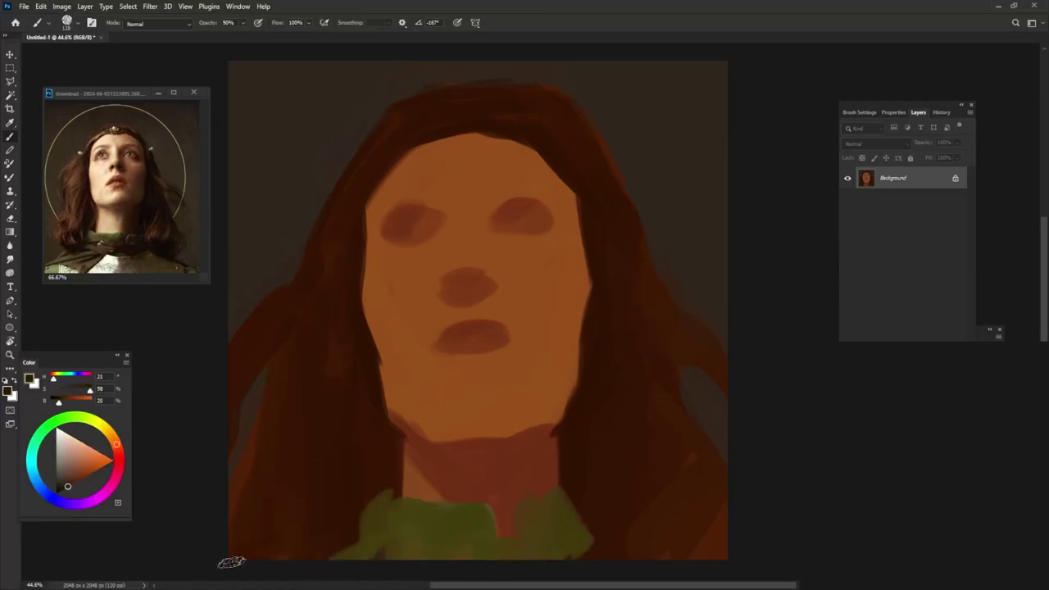
{"action": "left_click", "coordinate": [344, 547], "text": "alt"}
{"action": "left_click_drag", "start_coordinate": [257, 543], "coordinate": [368, 555]}
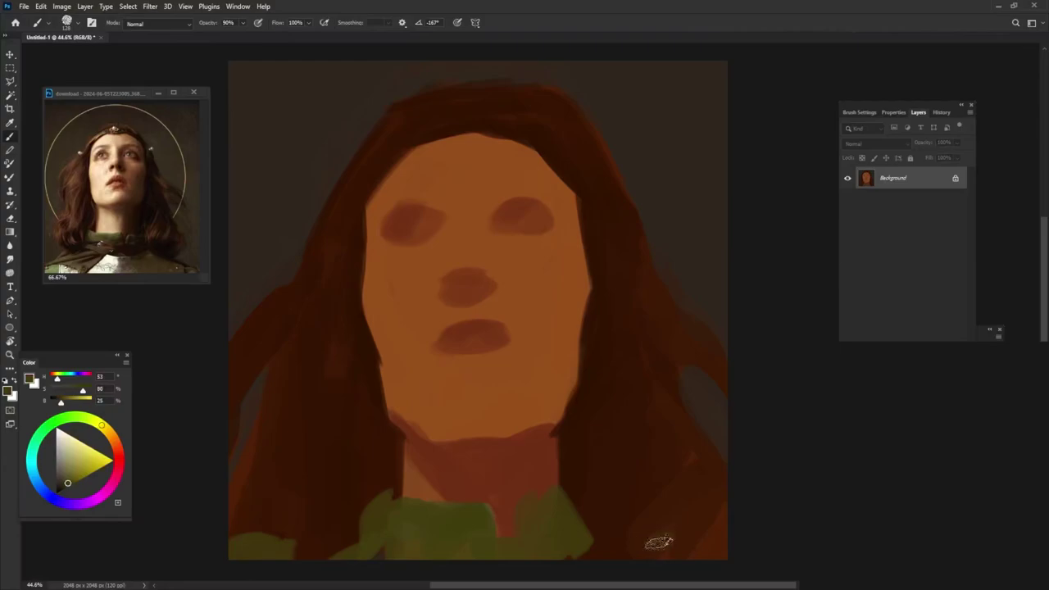
Step: Darken the bottom-left collar strip and repaint the left hair edge in dark brown
{"action": "left_click", "coordinate": [562, 471], "text": "alt"}
{"action": "left_click_drag", "start_coordinate": [295, 534], "coordinate": [238, 548]}
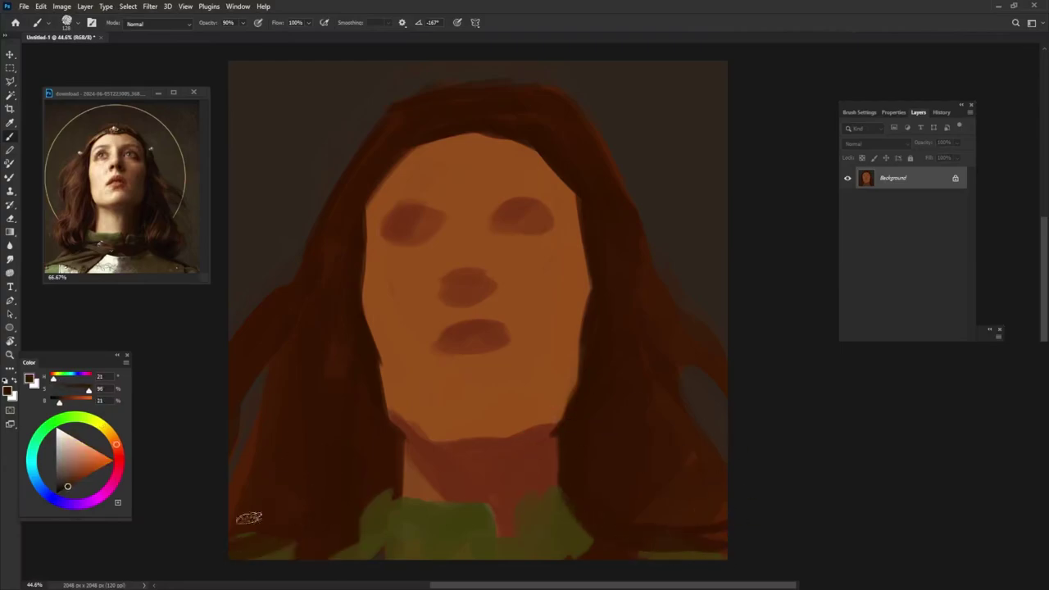
{"action": "left_click", "coordinate": [311, 183], "text": "alt"}
{"action": "left_click_drag", "start_coordinate": [283, 295], "coordinate": [234, 393]}
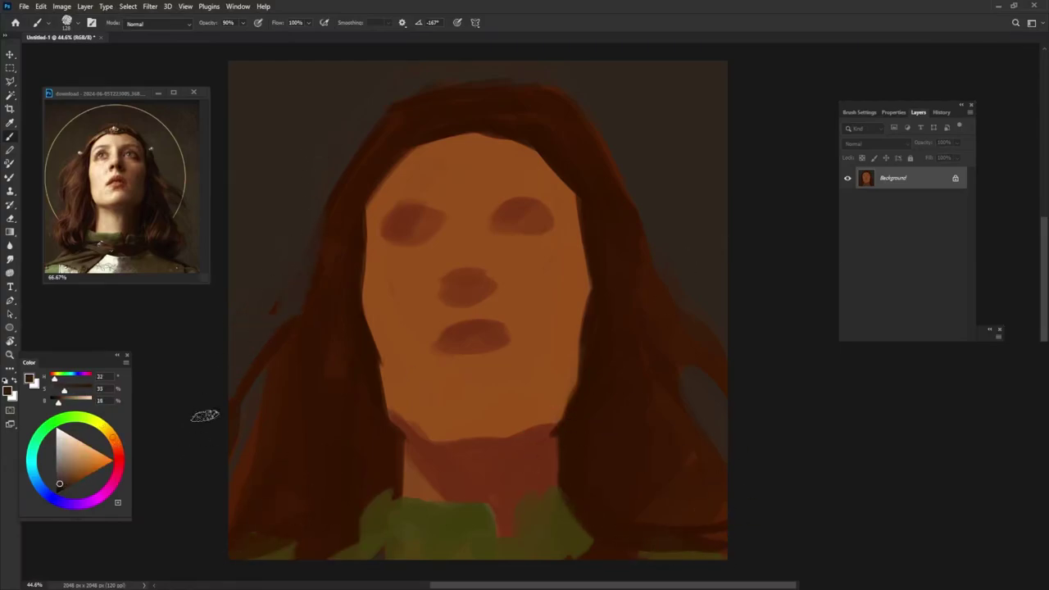
Step: Add darker strokes in the right-side hair and over the neck's right edge at 90% opacity
{"action": "left_click", "coordinate": [666, 330], "text": "alt"}
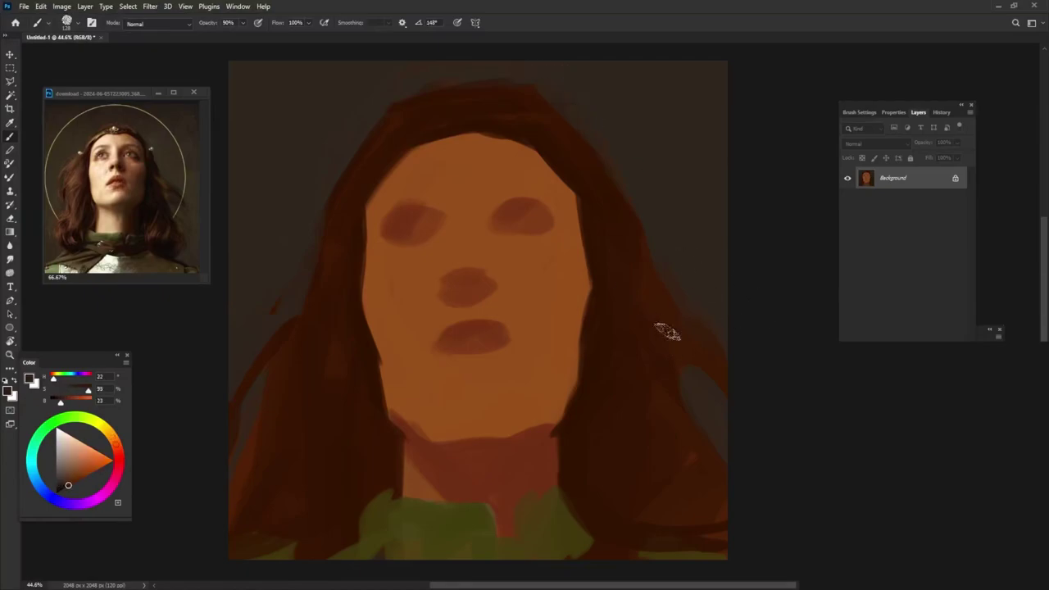
{"action": "left_click_drag", "start_coordinate": [705, 384], "coordinate": [715, 461]}
{"action": "left_click", "coordinate": [600, 486], "text": "alt"}
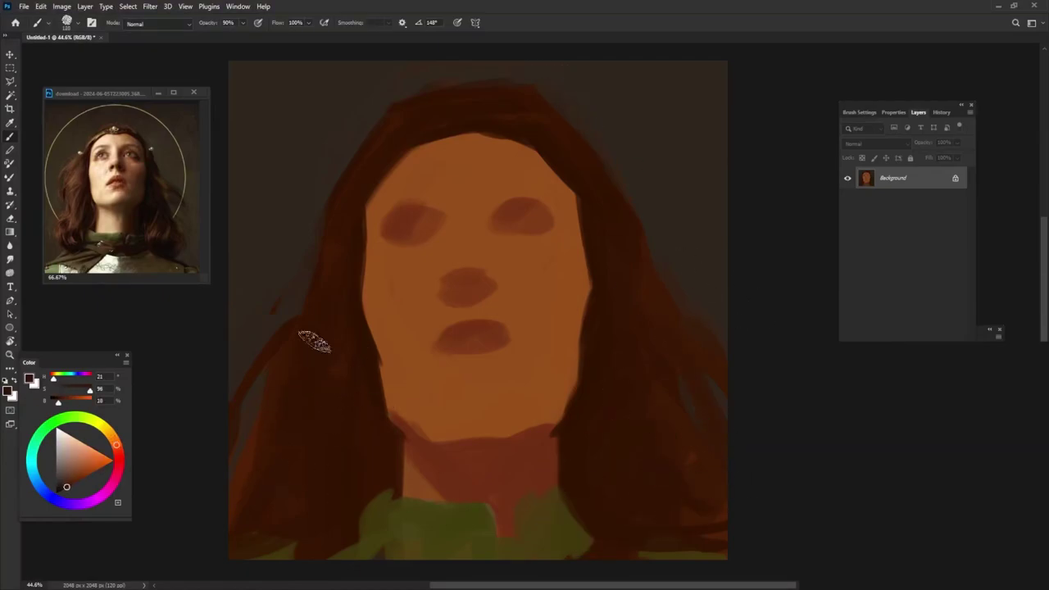
{"action": "left_click", "coordinate": [577, 434], "text": "alt"}
{"action": "key", "text": "8"}
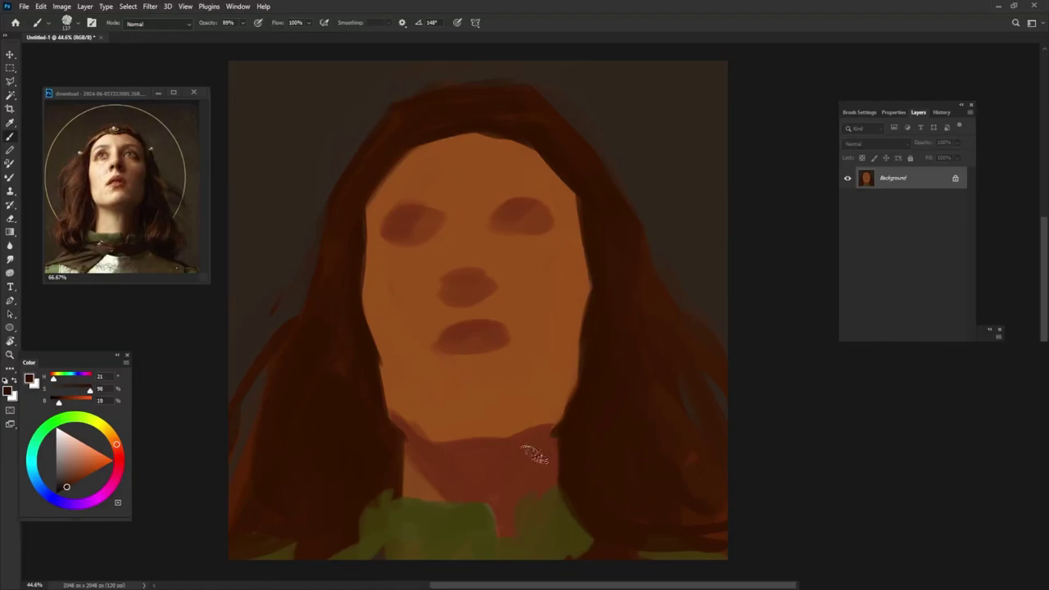
{"action": "key", "text": "9"}
{"action": "left_click", "coordinate": [546, 445], "text": "alt"}
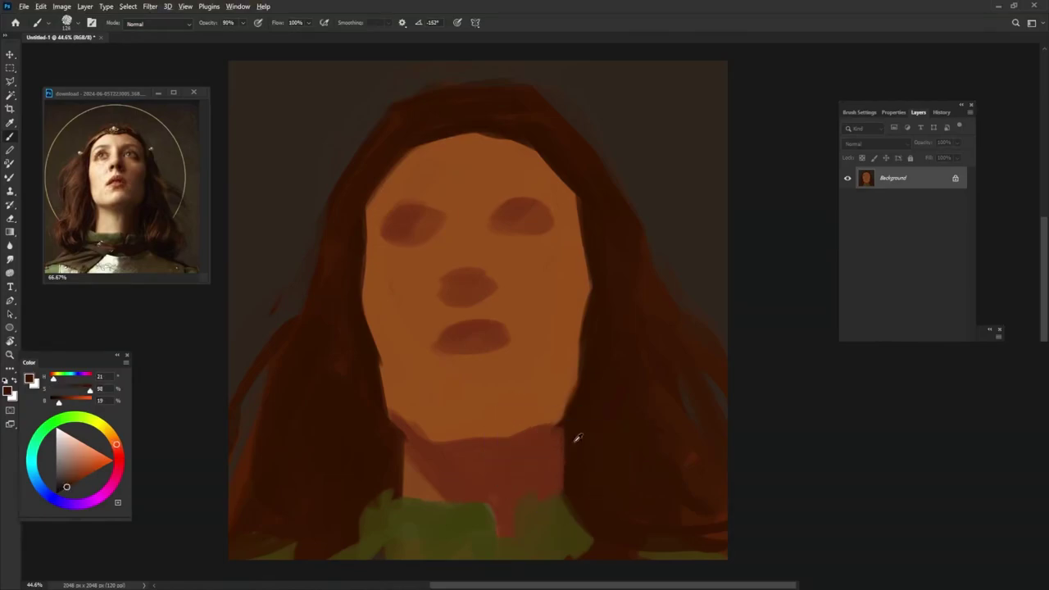
{"action": "mouse_move", "coordinate": [562, 422]}
{"action": "left_mouse_down"}
{"action": "mouse_move", "coordinate": [556, 525]}
{"action": "mouse_move", "coordinate": [592, 524]}
{"action": "left_mouse_up"}
Step: Extend the collar green rightward, deepen the chin shadow, and add a new empty layer
{"action": "left_click", "coordinate": [537, 514], "text": "alt"}
{"action": "left_click", "coordinate": [534, 491], "text": "alt"}
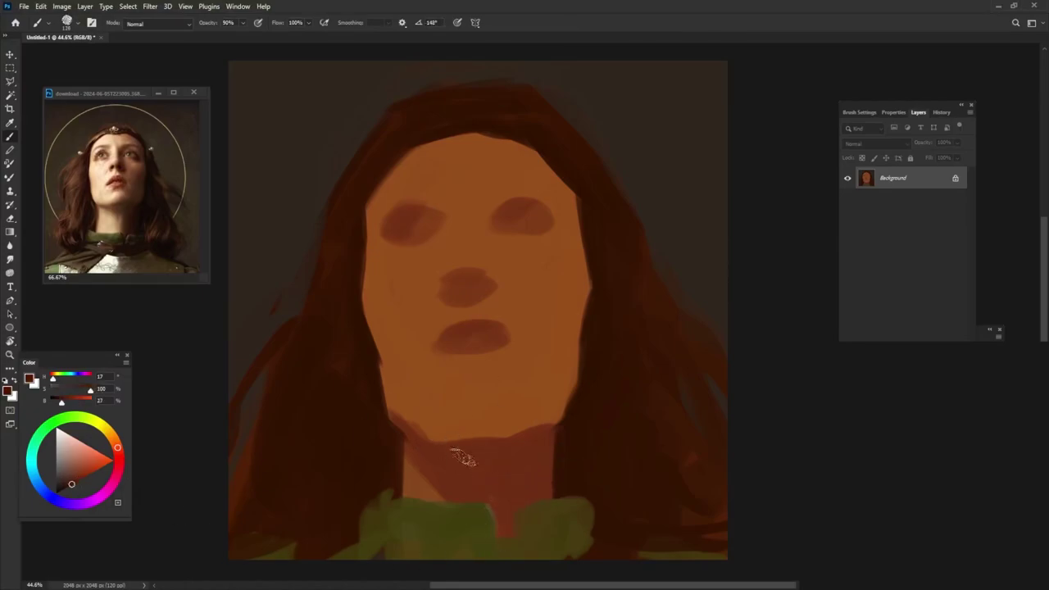
{"action": "left_click", "coordinate": [503, 461], "text": "alt"}
{"action": "mouse_move", "coordinate": [461, 456]}
{"action": "left_mouse_down"}
{"action": "mouse_move", "coordinate": [525, 468]}
{"action": "mouse_move", "coordinate": [491, 475]}
{"action": "left_mouse_up"}
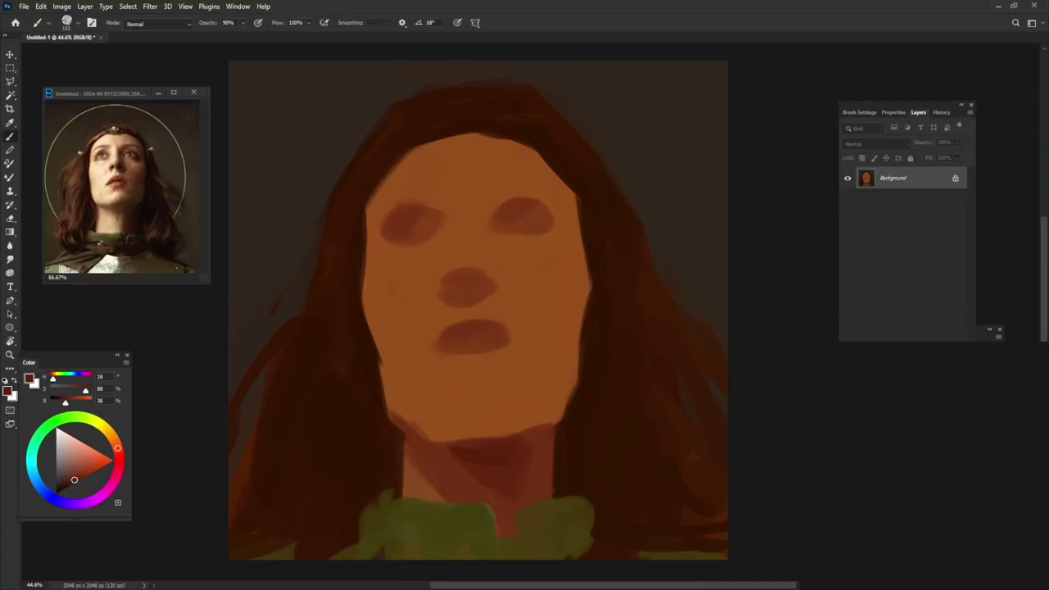
{"action": "key", "text": "ctrl+shift+alt+n"}
{"action": "left_click", "coordinate": [462, 283], "text": "alt"}
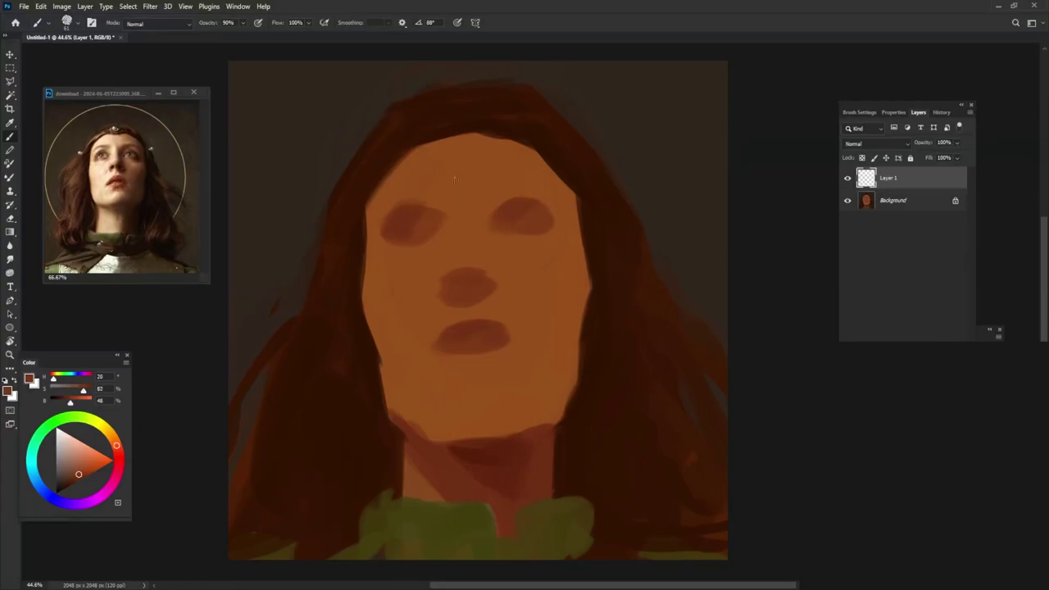
Step: Draw a centre line on Layer 1, then reshape the nose and mouth on the Background
{"action": "left_click_drag", "start_coordinate": [466, 137], "coordinate": [484, 434]}
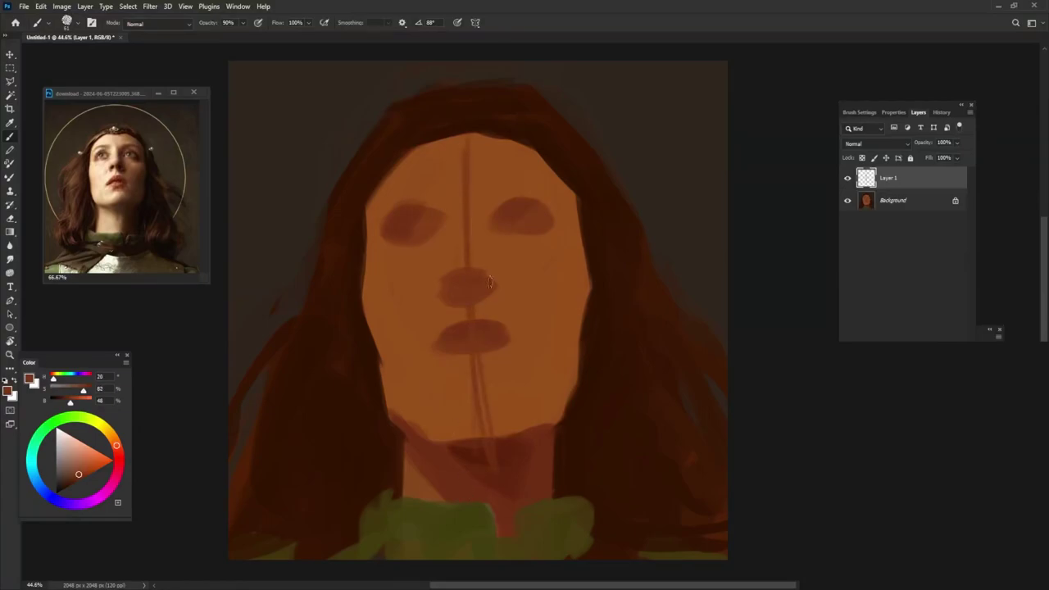
{"action": "left_click", "coordinate": [896, 200]}
{"action": "mouse_move", "coordinate": [483, 287]}
{"action": "left_mouse_down"}
{"action": "mouse_move", "coordinate": [446, 299]}
{"action": "mouse_move", "coordinate": [504, 348]}
{"action": "left_mouse_up"}
{"action": "left_click", "coordinate": [512, 213], "text": "alt"}
{"action": "mouse_move", "coordinate": [467, 275]}
{"action": "left_mouse_down"}
{"action": "mouse_move", "coordinate": [486, 297]}
{"action": "mouse_move", "coordinate": [436, 343]}
{"action": "mouse_move", "coordinate": [492, 327]}
{"action": "left_mouse_up"}
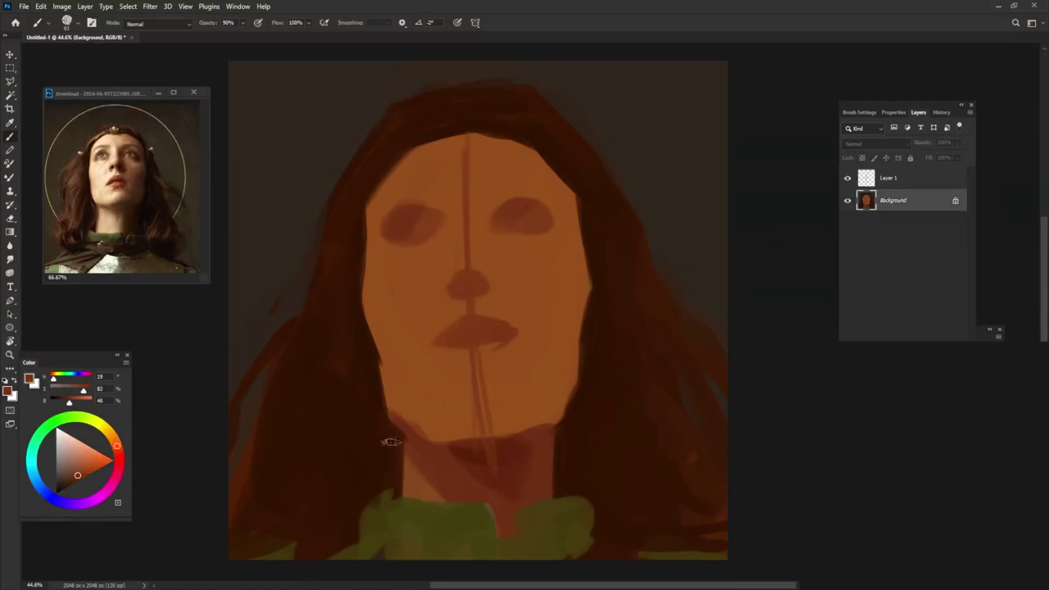
{"action": "left_click", "coordinate": [899, 170]}
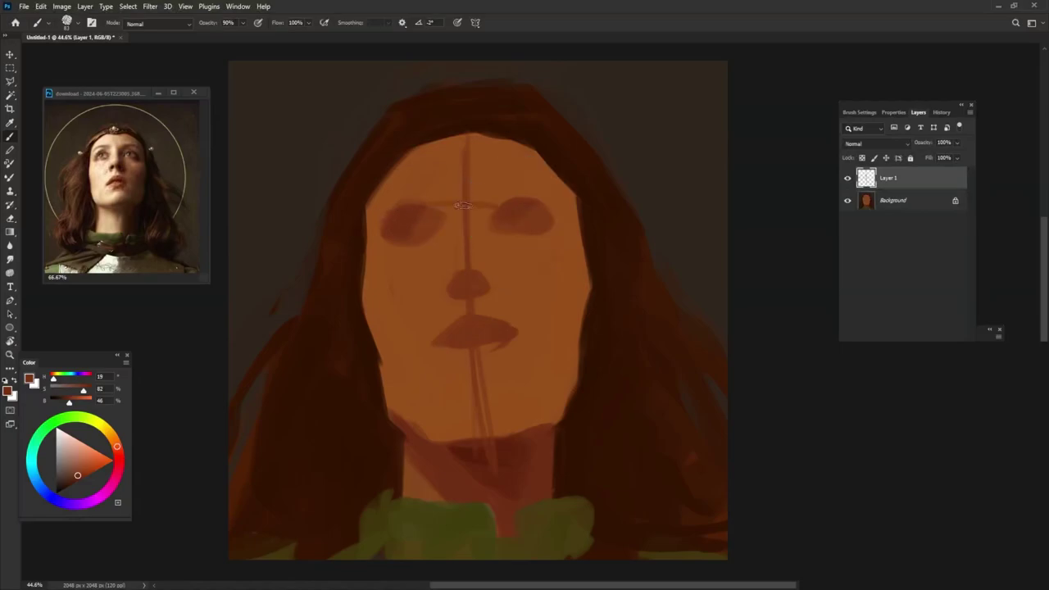
Step: Sketch the brow and under-eye lines, cheek strokes, a lip shadow and the left cheek line
{"action": "left_click_drag", "start_coordinate": [549, 196], "coordinate": [458, 198]}
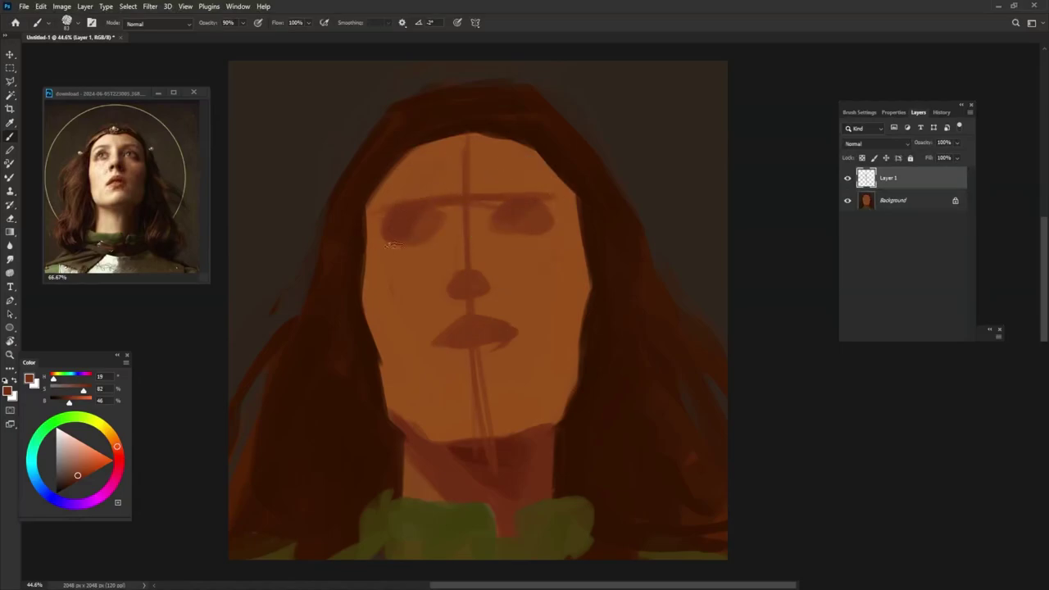
{"action": "left_click_drag", "start_coordinate": [392, 245], "coordinate": [620, 229]}
{"action": "left_click_drag", "start_coordinate": [562, 215], "coordinate": [598, 255]}
{"action": "left_click_drag", "start_coordinate": [382, 211], "coordinate": [366, 258]}
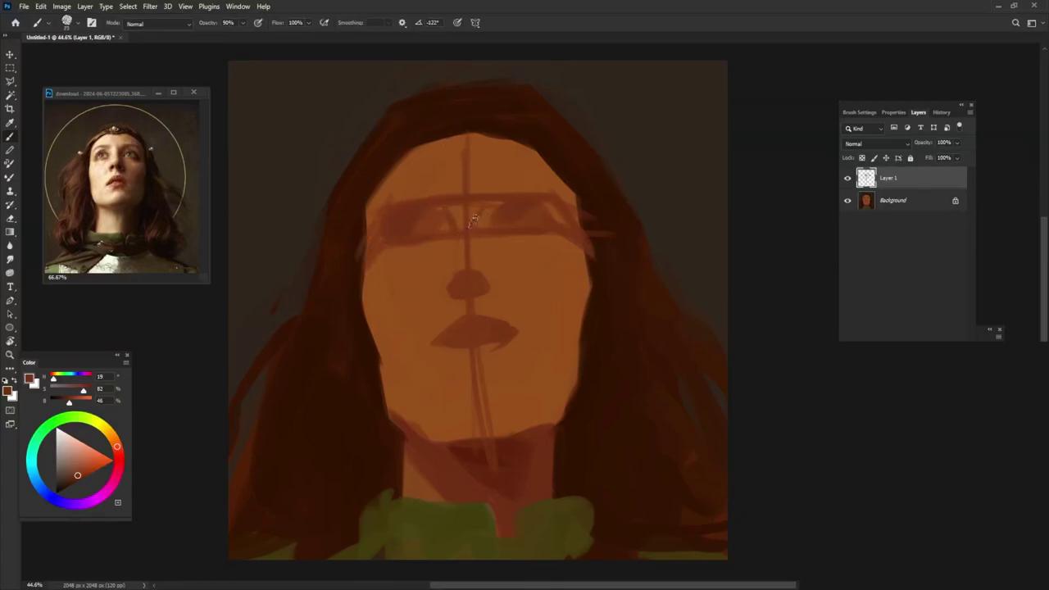
{"action": "mouse_move", "coordinate": [474, 219]}
{"action": "left_mouse_down"}
{"action": "mouse_move", "coordinate": [491, 255]}
{"action": "mouse_move", "coordinate": [444, 257]}
{"action": "mouse_move", "coordinate": [486, 279]}
{"action": "left_mouse_up"}
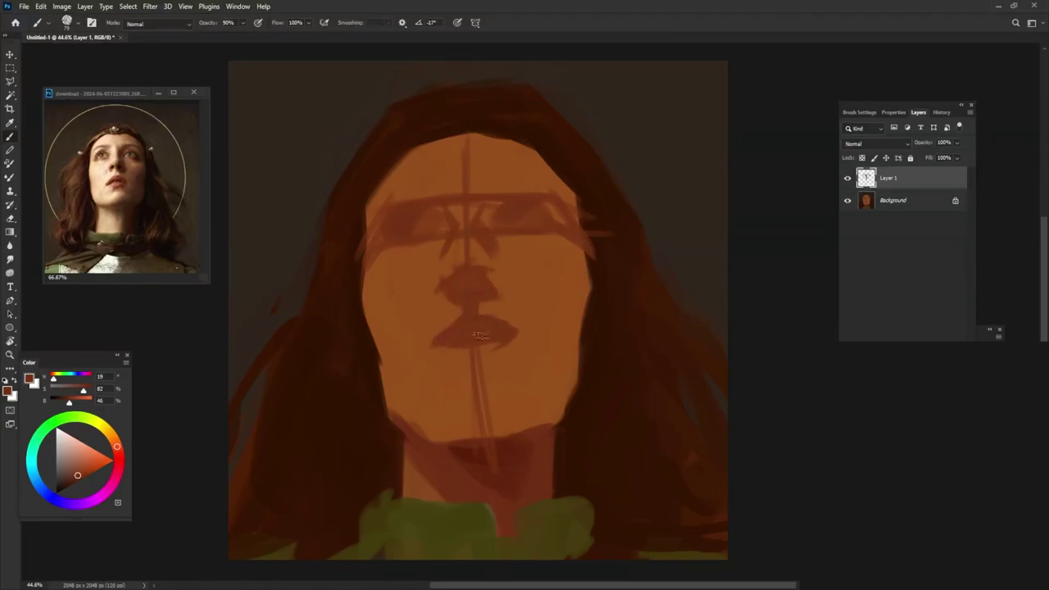
{"action": "left_click_drag", "start_coordinate": [466, 360], "coordinate": [487, 359]}
{"action": "left_click_drag", "start_coordinate": [363, 295], "coordinate": [418, 400]}
Step: Draw the jaw and chin lines and dark hair strokes at both upper forehead corners
{"action": "left_click_drag", "start_coordinate": [579, 287], "coordinate": [526, 428]}
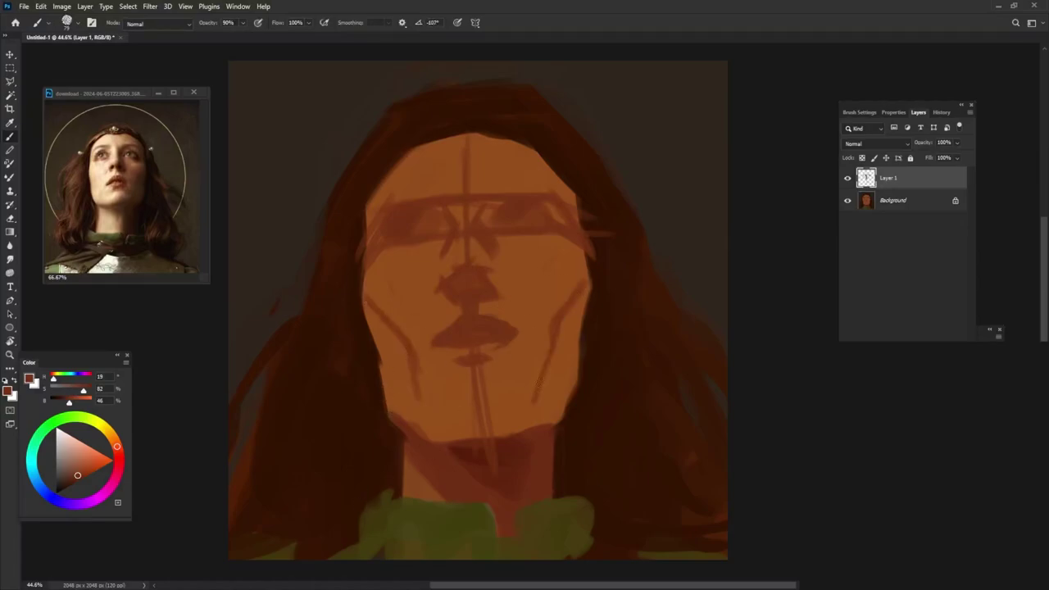
{"action": "left_click_drag", "start_coordinate": [393, 331], "coordinate": [519, 436]}
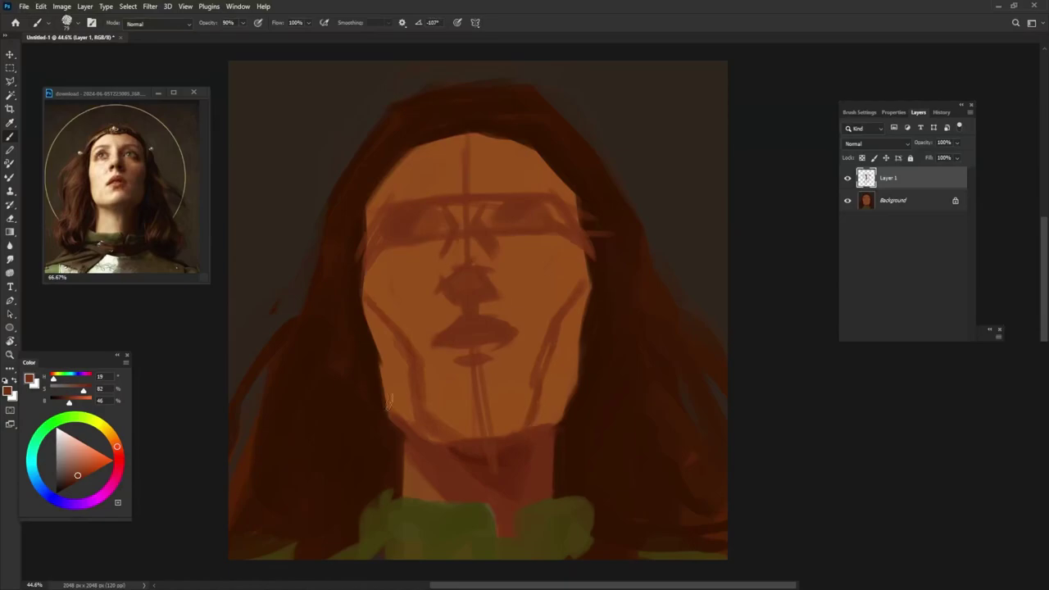
{"action": "left_click_drag", "start_coordinate": [400, 167], "coordinate": [385, 200]}
{"action": "left_click_drag", "start_coordinate": [541, 151], "coordinate": [554, 192]}
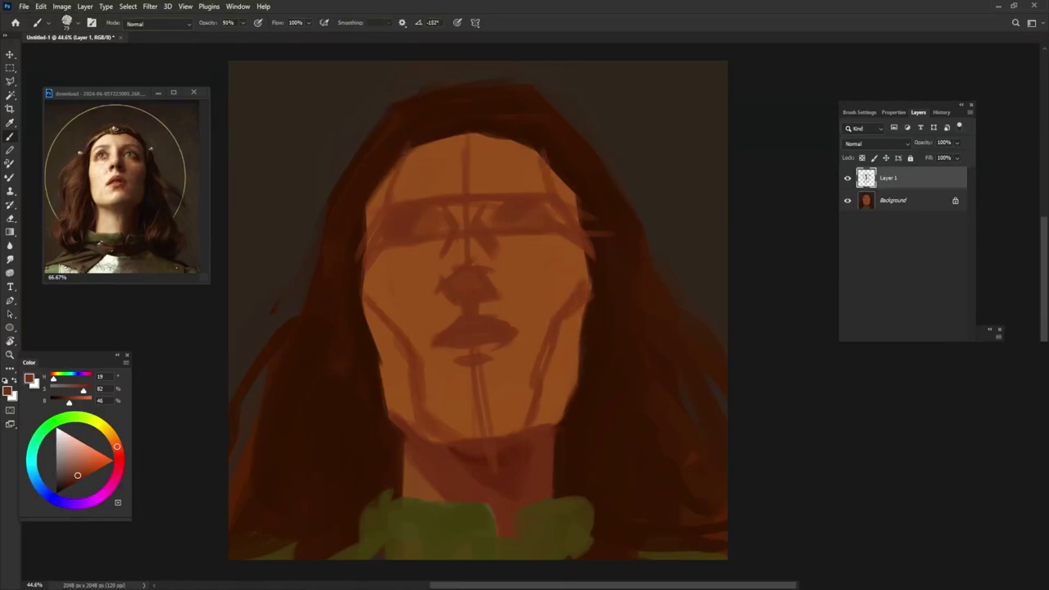
Step: Paint light and dark strokes along the right jaw edge and lighten the left cheek
{"action": "left_click", "coordinate": [354, 357], "text": "alt"}
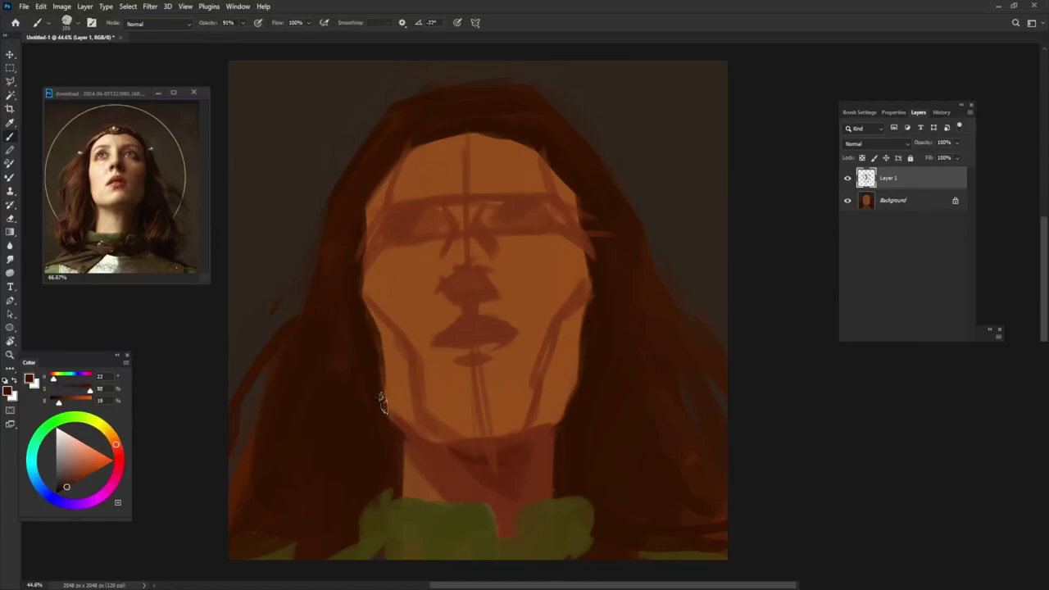
{"action": "left_click", "coordinate": [557, 365], "text": "alt"}
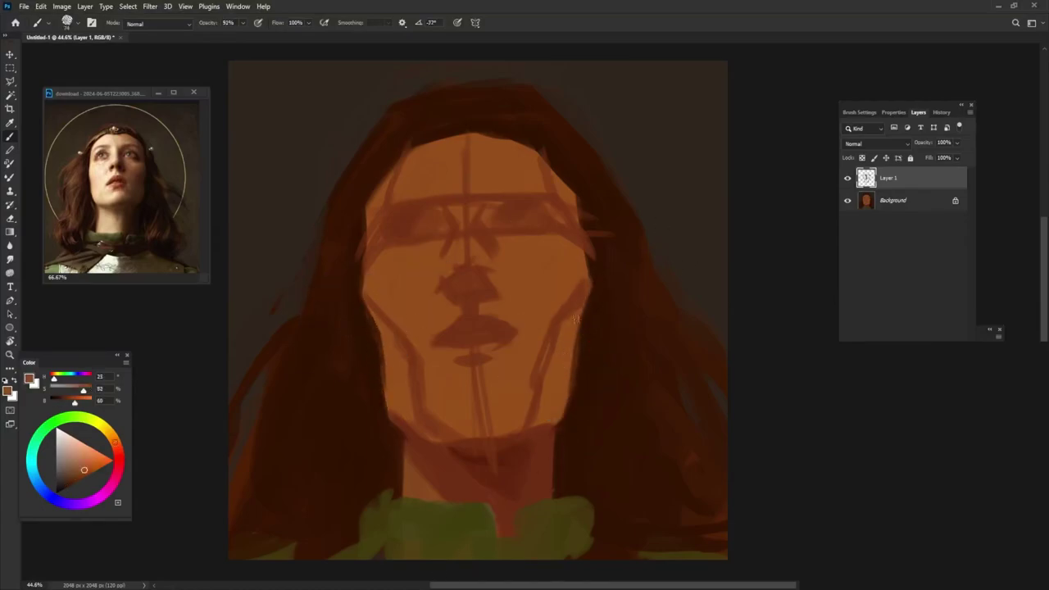
{"action": "mouse_move", "coordinate": [592, 258]}
{"action": "left_mouse_down"}
{"action": "mouse_move", "coordinate": [573, 346]}
{"action": "mouse_move", "coordinate": [531, 418]}
{"action": "left_mouse_up"}
{"action": "left_click", "coordinate": [578, 317], "text": "alt"}
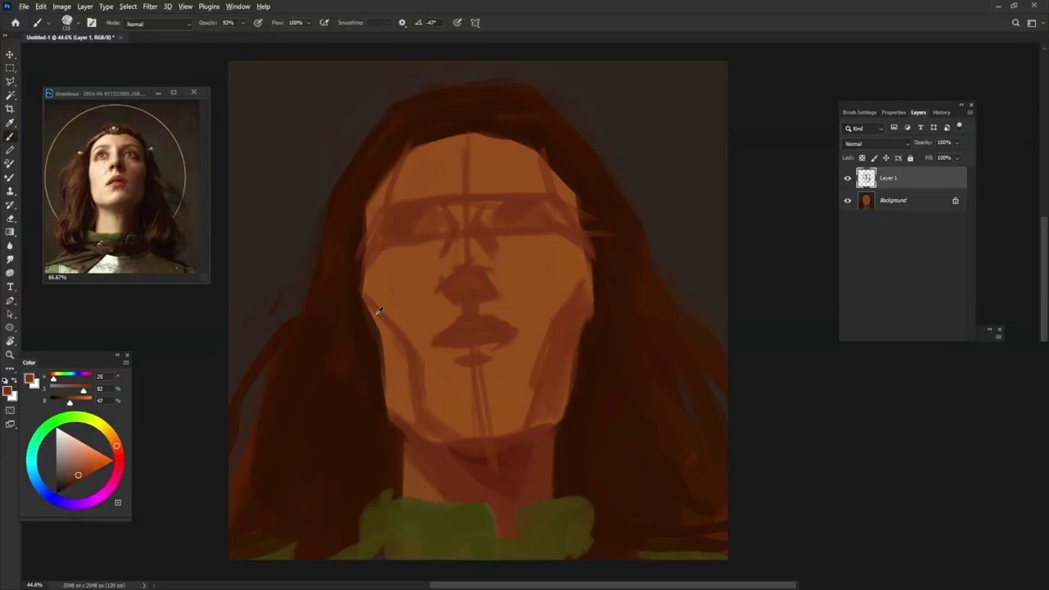
{"action": "left_click", "coordinate": [385, 344], "text": "alt"}
{"action": "left_click_drag", "start_coordinate": [377, 304], "coordinate": [391, 303]}
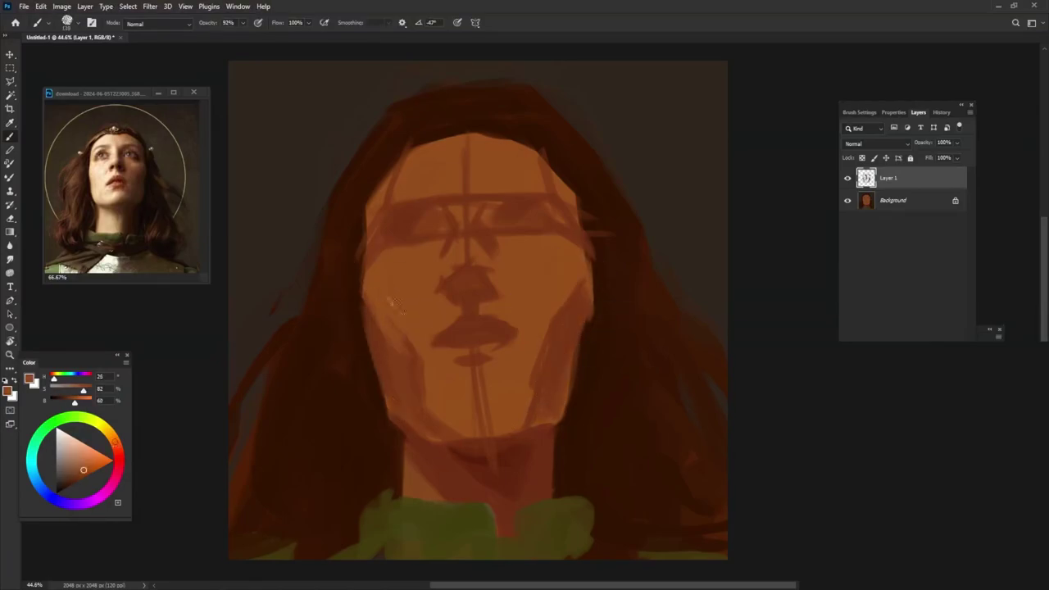
Step: At 94% brush opacity, paint a very dark edge along the upper-right forehead
{"action": "left_click", "coordinate": [390, 197], "text": "alt"}
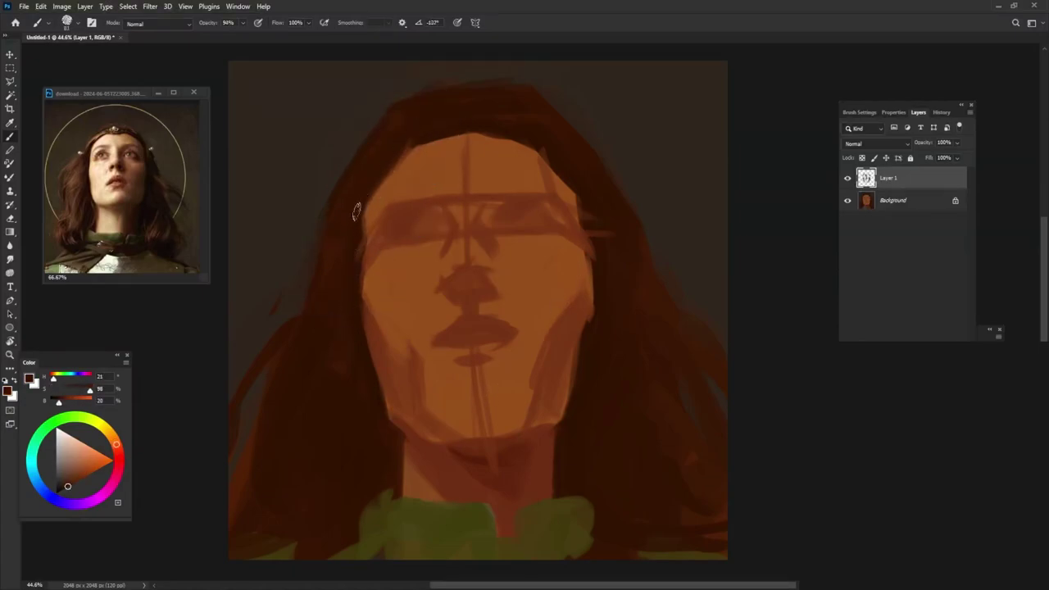
{"action": "key", "text": "9"}
{"action": "key", "text": "4"}
{"action": "left_click_drag", "start_coordinate": [535, 146], "coordinate": [577, 206]}
Step: At 55% opacity, paint lighter hair strands into the left and right hair
{"action": "left_click", "coordinate": [401, 387], "text": "alt"}
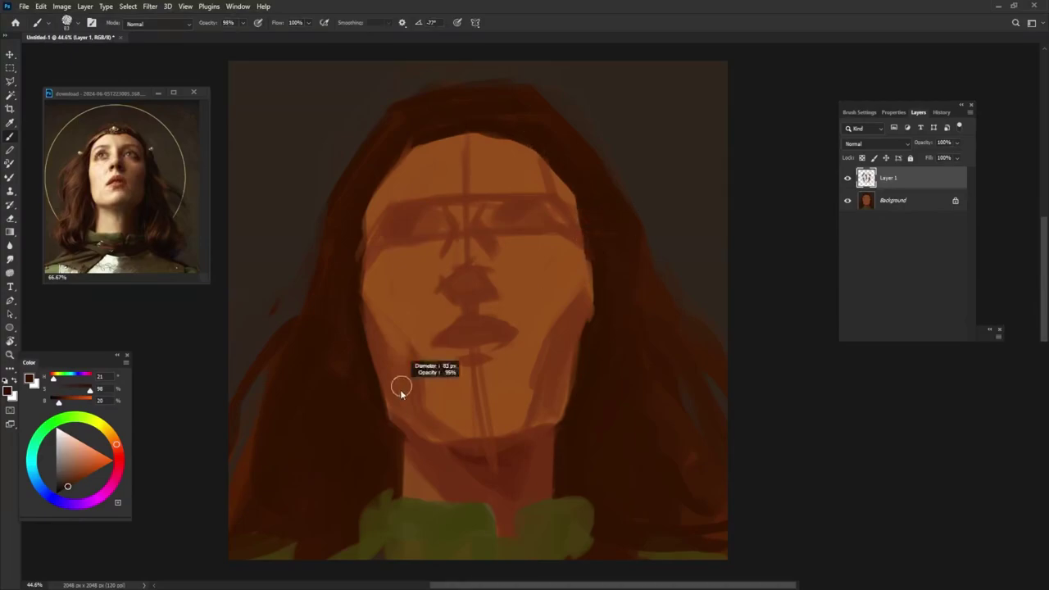
{"action": "key", "text": "5"}
{"action": "key", "text": "5"}
{"action": "left_click", "coordinate": [328, 402], "text": "alt"}
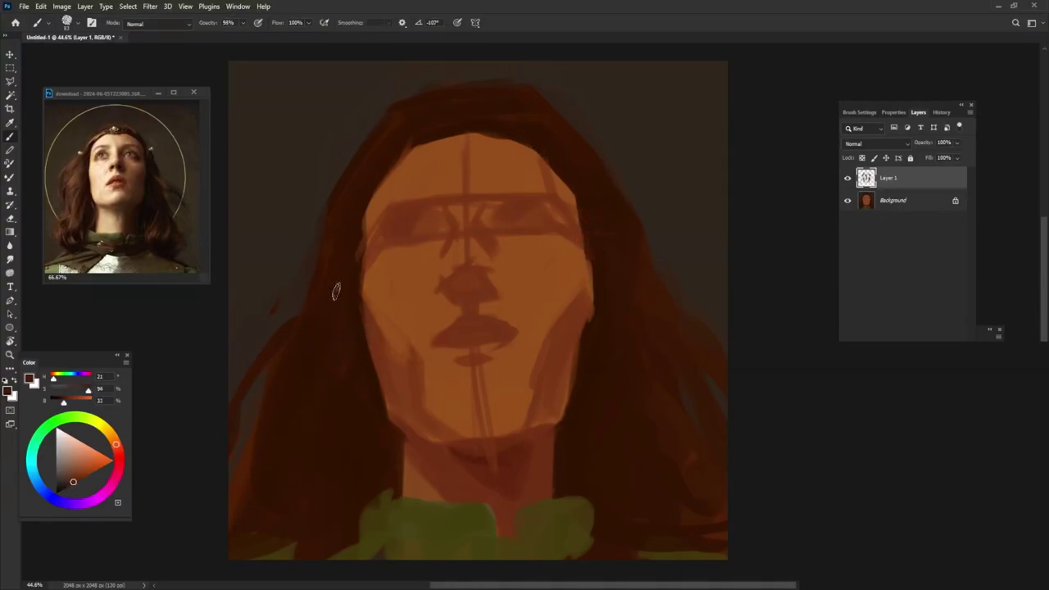
{"action": "left_click_drag", "start_coordinate": [319, 315], "coordinate": [286, 385]}
{"action": "left_click_drag", "start_coordinate": [279, 512], "coordinate": [301, 395]}
{"action": "left_click", "coordinate": [650, 346], "text": "alt"}
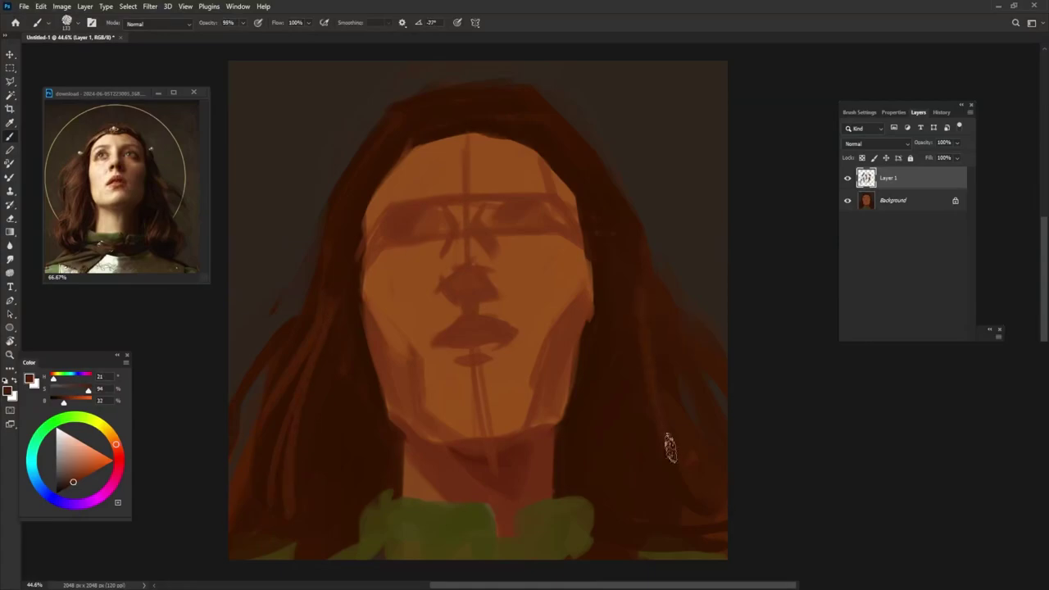
{"action": "left_click_drag", "start_coordinate": [667, 440], "coordinate": [646, 304]}
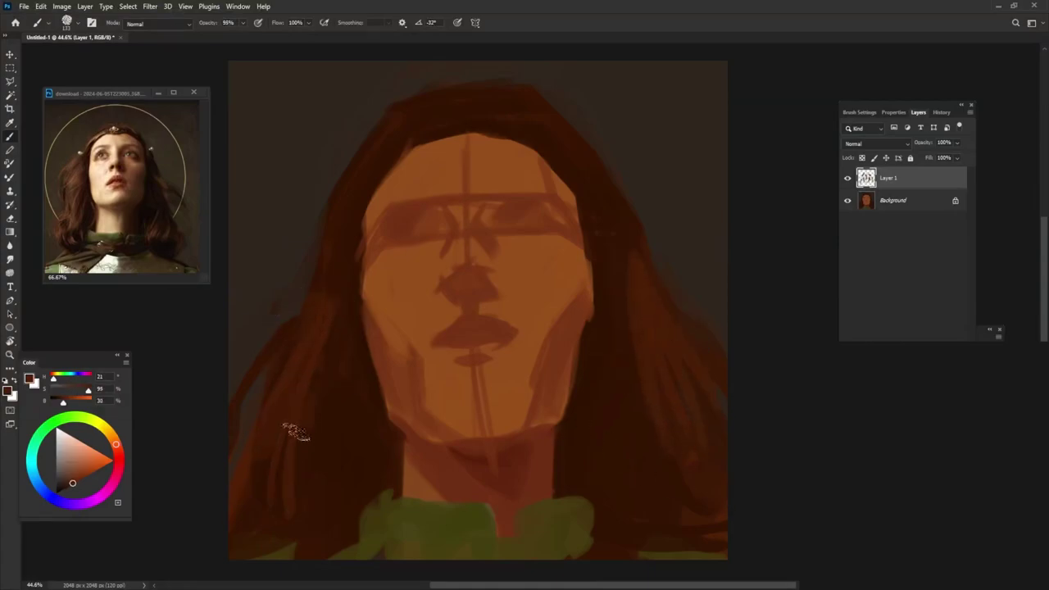
Step: Darken the eye socket by the nose bridge, cover the centre forehead line, and lighten the right brow
{"action": "left_click", "coordinate": [484, 282], "text": "alt"}
{"action": "left_click_drag", "start_coordinate": [455, 270], "coordinate": [401, 250]}
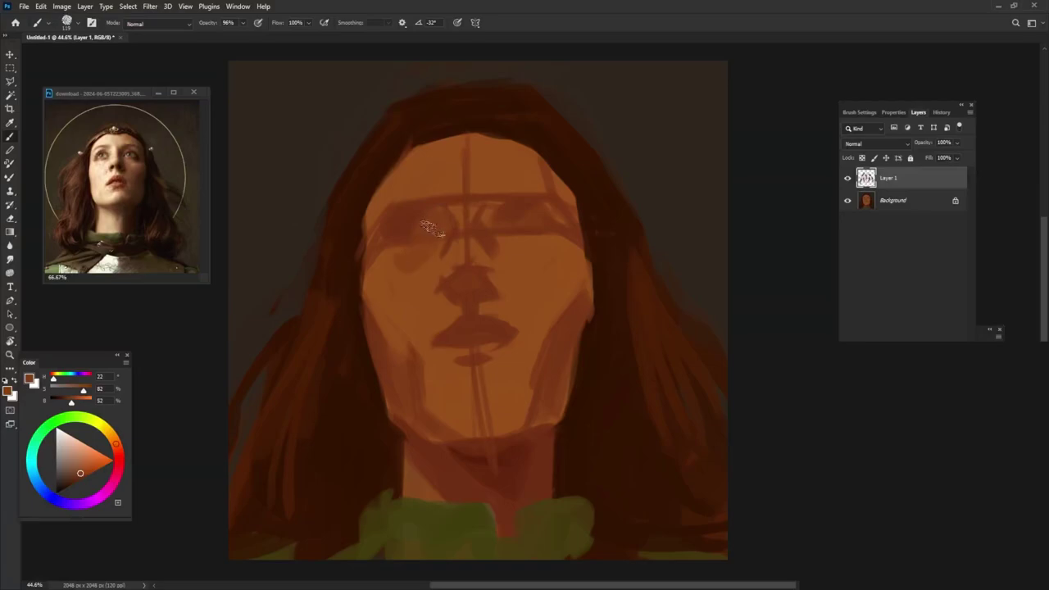
{"action": "left_click", "coordinate": [426, 206], "text": "alt"}
{"action": "left_click", "coordinate": [435, 177], "text": "alt"}
{"action": "mouse_move", "coordinate": [459, 158]}
{"action": "left_mouse_down"}
{"action": "mouse_move", "coordinate": [456, 199]}
{"action": "mouse_move", "coordinate": [484, 246]}
{"action": "mouse_move", "coordinate": [538, 274]}
{"action": "left_mouse_up"}
{"action": "mouse_move", "coordinate": [566, 180]}
{"action": "left_mouse_down"}
{"action": "mouse_move", "coordinate": [530, 208]}
{"action": "mouse_move", "coordinate": [493, 216]}
{"action": "left_mouse_up"}
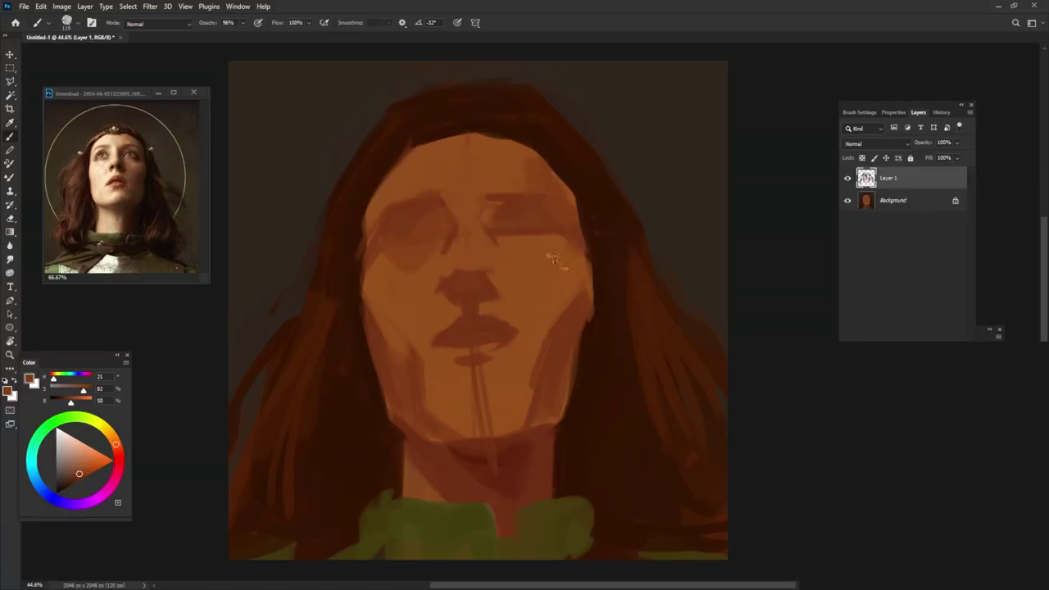
Step: Darken the forehead centre and right cheek, then paint an orange arrow beside the head
{"action": "left_click", "coordinate": [546, 269], "text": "alt"}
{"action": "mouse_move", "coordinate": [484, 155]}
{"action": "left_mouse_down"}
{"action": "mouse_move", "coordinate": [495, 176]}
{"action": "mouse_move", "coordinate": [515, 385]}
{"action": "left_mouse_up"}
{"action": "left_click_drag", "start_coordinate": [541, 238], "coordinate": [547, 360]}
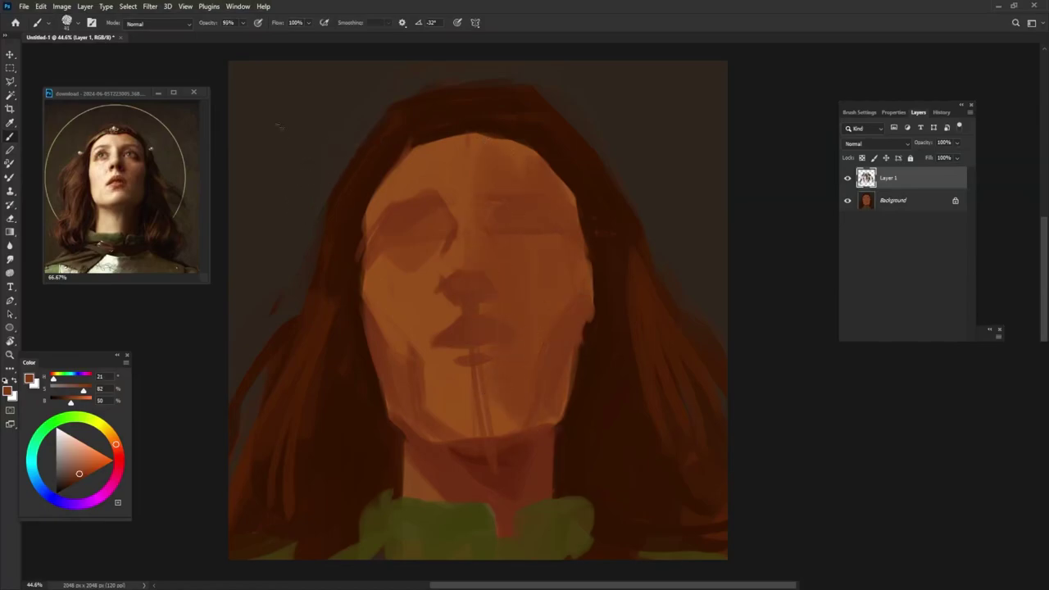
{"action": "left_click_drag", "start_coordinate": [259, 119], "coordinate": [318, 147]}
{"action": "left_click_drag", "start_coordinate": [302, 107], "coordinate": [278, 157]}
Step: At 91% opacity, lighten the left cheek with peach V-shaped highlights and brighten the upper-left forehead
{"action": "key", "text": "9"}
{"action": "key", "text": "1"}
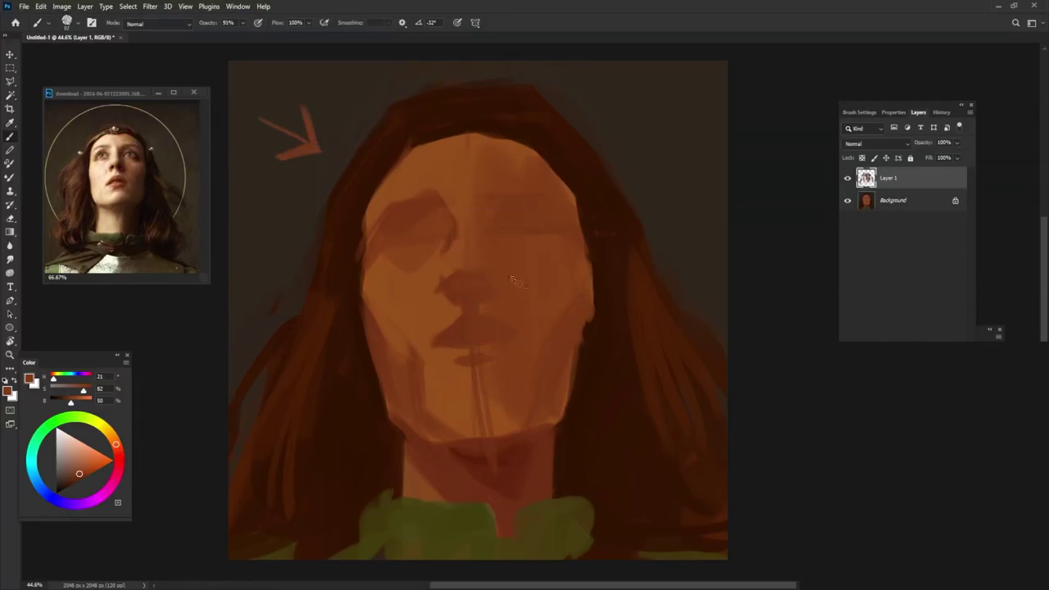
{"action": "left_click", "coordinate": [369, 305], "text": "alt"}
{"action": "left_click_drag", "start_coordinate": [363, 304], "coordinate": [413, 393]}
{"action": "left_click", "coordinate": [88, 436]}
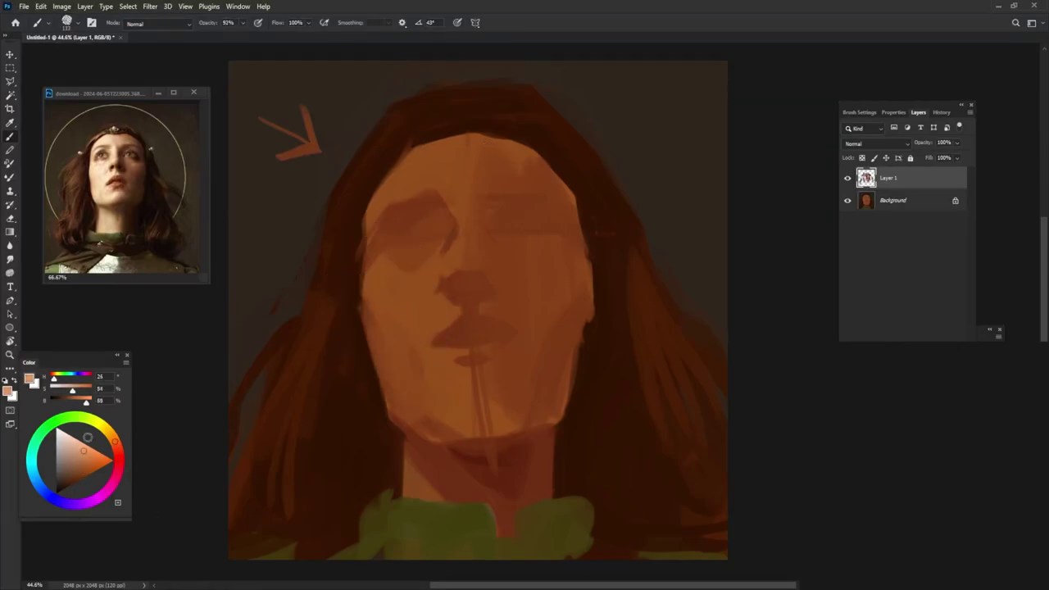
{"action": "left_click", "coordinate": [393, 279], "text": "alt"}
{"action": "mouse_move", "coordinate": [377, 285]}
{"action": "left_mouse_down"}
{"action": "mouse_move", "coordinate": [409, 308]}
{"action": "mouse_move", "coordinate": [430, 250]}
{"action": "left_mouse_up"}
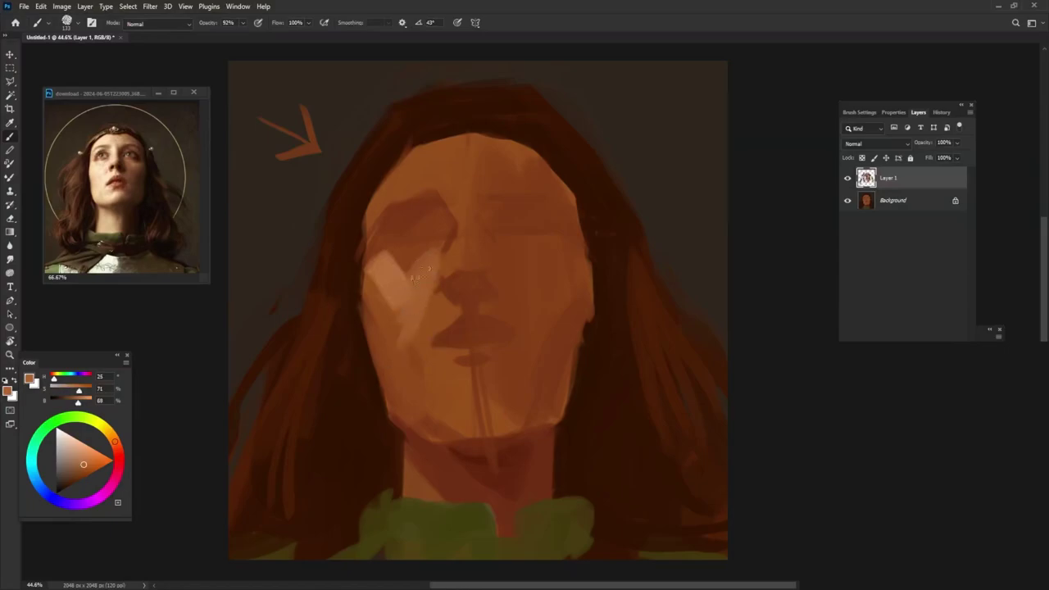
{"action": "mouse_move", "coordinate": [397, 176]}
{"action": "left_mouse_down"}
{"action": "mouse_move", "coordinate": [377, 207]}
{"action": "mouse_move", "coordinate": [434, 144]}
{"action": "mouse_move", "coordinate": [439, 154]}
{"action": "mouse_move", "coordinate": [534, 156]}
{"action": "left_mouse_up"}
Step: Paint lighter touches along the left brow and eye socket with a darker brow stroke
{"action": "left_click", "coordinate": [386, 215], "text": "alt"}
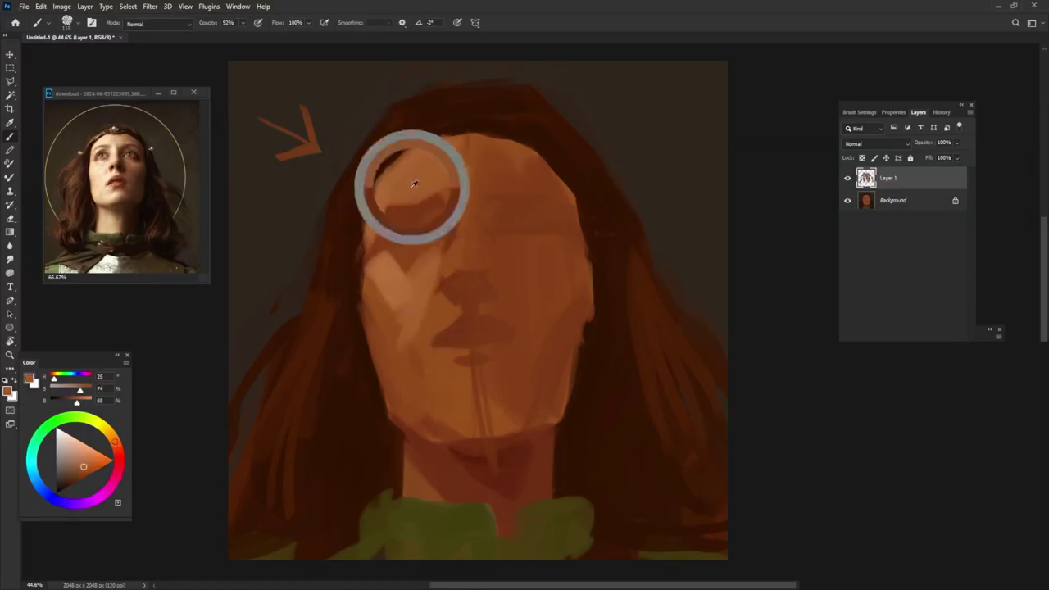
{"action": "mouse_move", "coordinate": [384, 226]}
{"action": "left_mouse_down"}
{"action": "mouse_move", "coordinate": [438, 206]}
{"action": "mouse_move", "coordinate": [373, 220]}
{"action": "mouse_move", "coordinate": [386, 205]}
{"action": "left_mouse_up"}
{"action": "left_click", "coordinate": [418, 203], "text": "alt"}
{"action": "left_click", "coordinate": [438, 206], "text": "alt"}
{"action": "left_click", "coordinate": [385, 228], "text": "alt"}
Step: Build the dark red-brown brow arc from the inner brow down-left over the eye
{"action": "left_click", "coordinate": [428, 206], "text": "alt"}
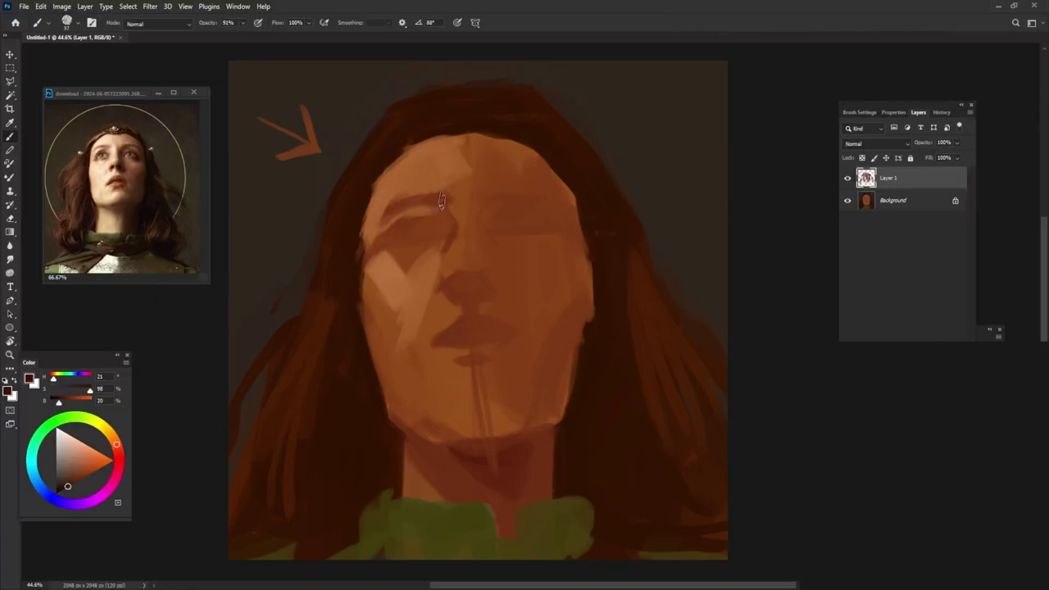
{"action": "mouse_move", "coordinate": [449, 193]}
{"action": "left_mouse_down"}
{"action": "mouse_move", "coordinate": [386, 210]}
{"action": "mouse_move", "coordinate": [374, 229]}
{"action": "left_mouse_up"}
{"action": "left_click", "coordinate": [434, 201], "text": "alt"}
{"action": "left_click", "coordinate": [393, 215], "text": "alt"}
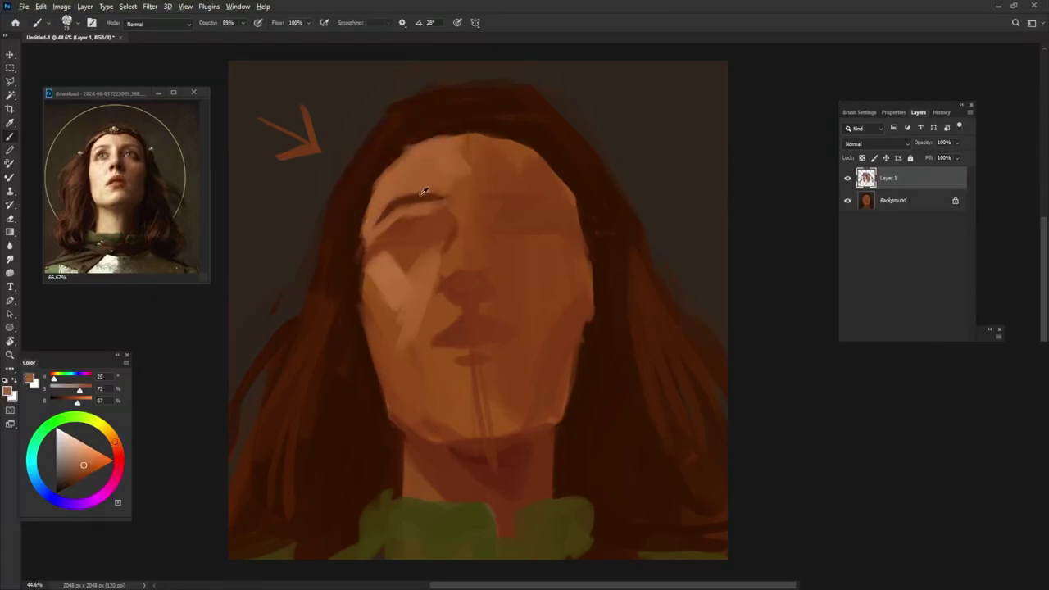
{"action": "left_click", "coordinate": [424, 193], "text": "alt"}
{"action": "left_click", "coordinate": [441, 199], "text": "alt"}
{"action": "left_click", "coordinate": [433, 168], "text": "alt"}
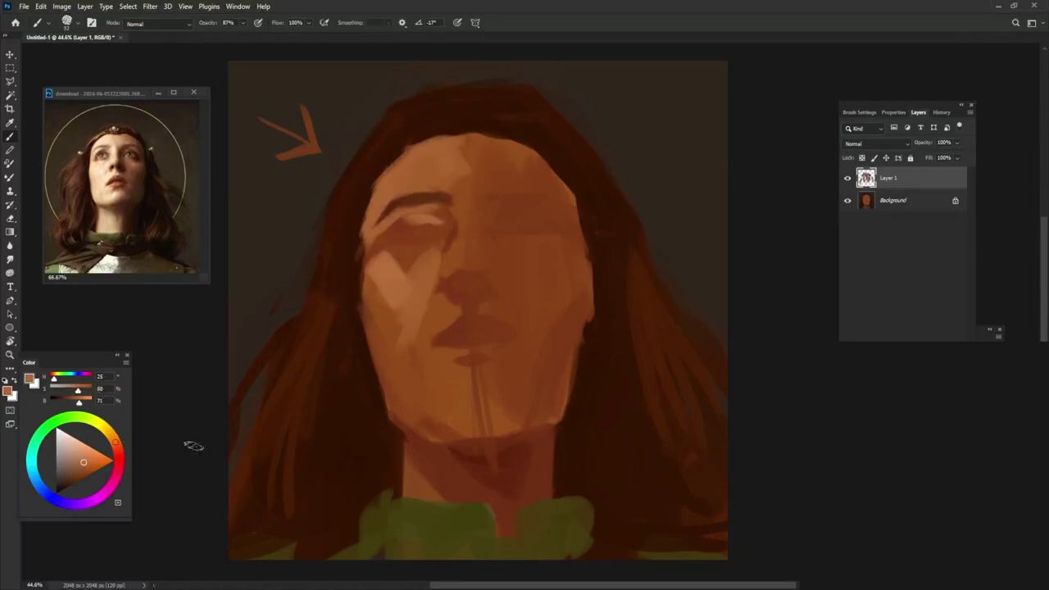
Step: Paint a light, less saturated highlight across the left eye
{"action": "left_click", "coordinate": [426, 226], "text": "alt"}
{"action": "left_click_drag", "start_coordinate": [441, 220], "coordinate": [418, 218]}
{"action": "left_click", "coordinate": [422, 222], "text": "alt"}
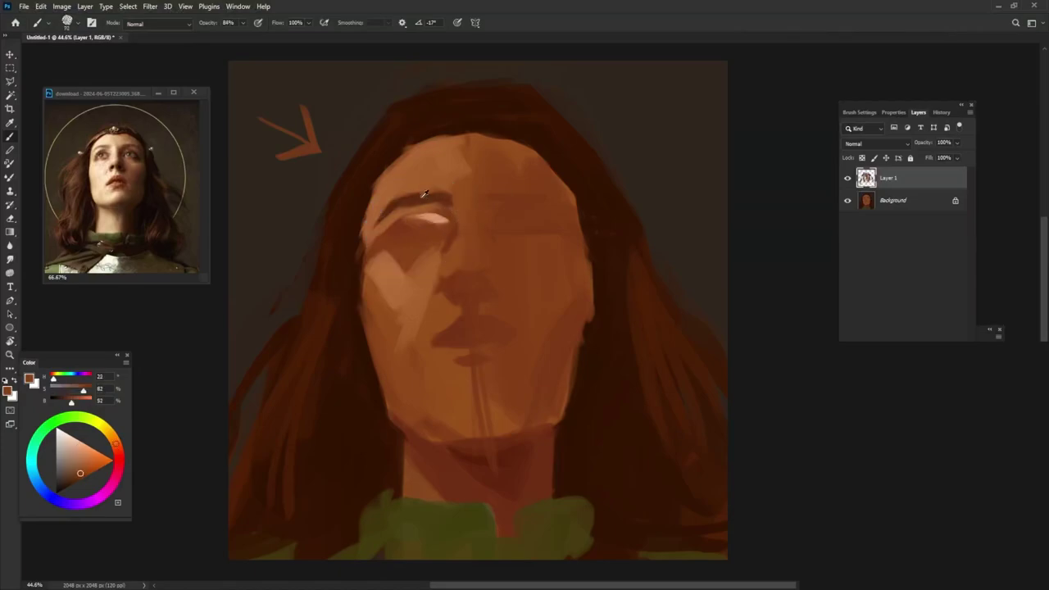
Step: In a deep red-brown, line the upper eyelid and under-eye, then lighten the upper lid
{"action": "left_click", "coordinate": [393, 237], "text": "alt"}
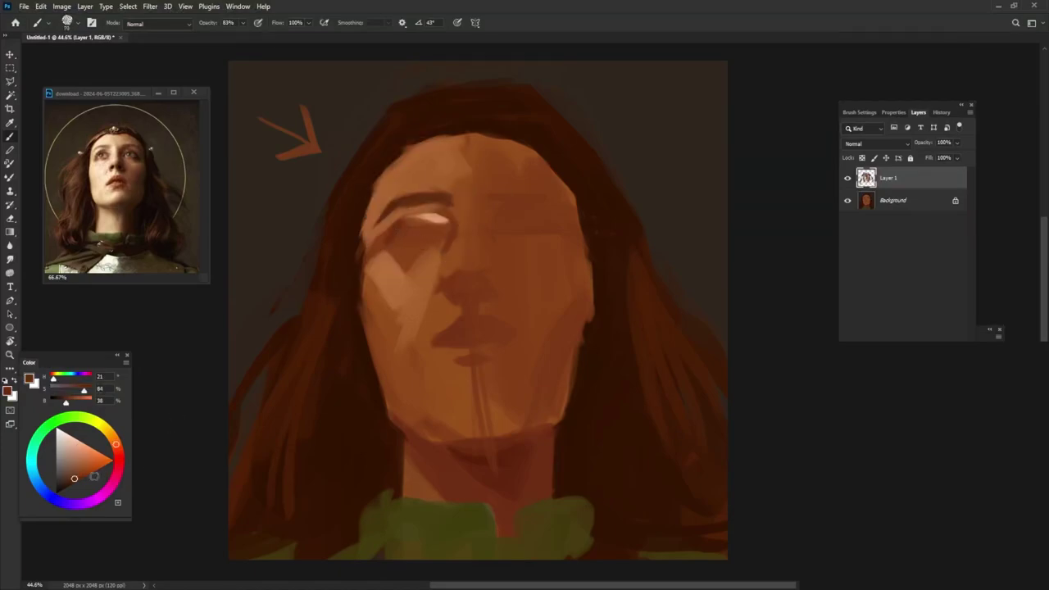
{"action": "left_click_drag", "start_coordinate": [115, 445], "coordinate": [119, 455]}
{"action": "left_click", "coordinate": [72, 484]}
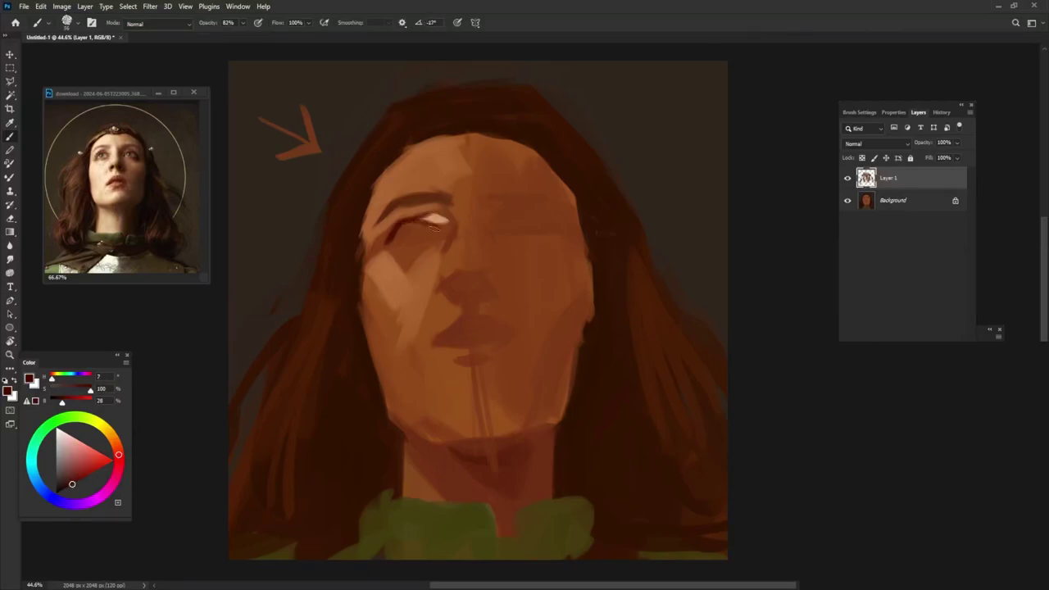
{"action": "mouse_move", "coordinate": [445, 216]}
{"action": "left_mouse_down"}
{"action": "mouse_move", "coordinate": [403, 224]}
{"action": "mouse_move", "coordinate": [444, 237]}
{"action": "mouse_move", "coordinate": [437, 224]}
{"action": "left_mouse_up"}
{"action": "left_click", "coordinate": [468, 211], "text": "alt"}
{"action": "left_click", "coordinate": [451, 259], "text": "alt"}
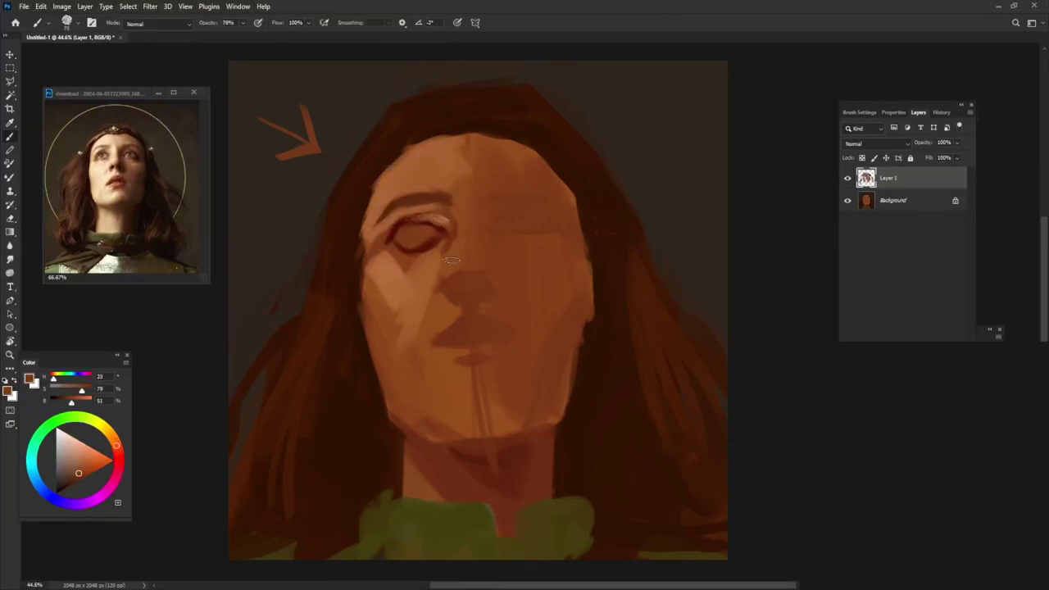
Step: Set brush opacity 100% and flow 21%, then paint a lighter stroke at the eye's lower-left
{"action": "key", "text": "0"}
{"action": "key", "text": "shift+2"}
{"action": "key", "text": "shift+1"}
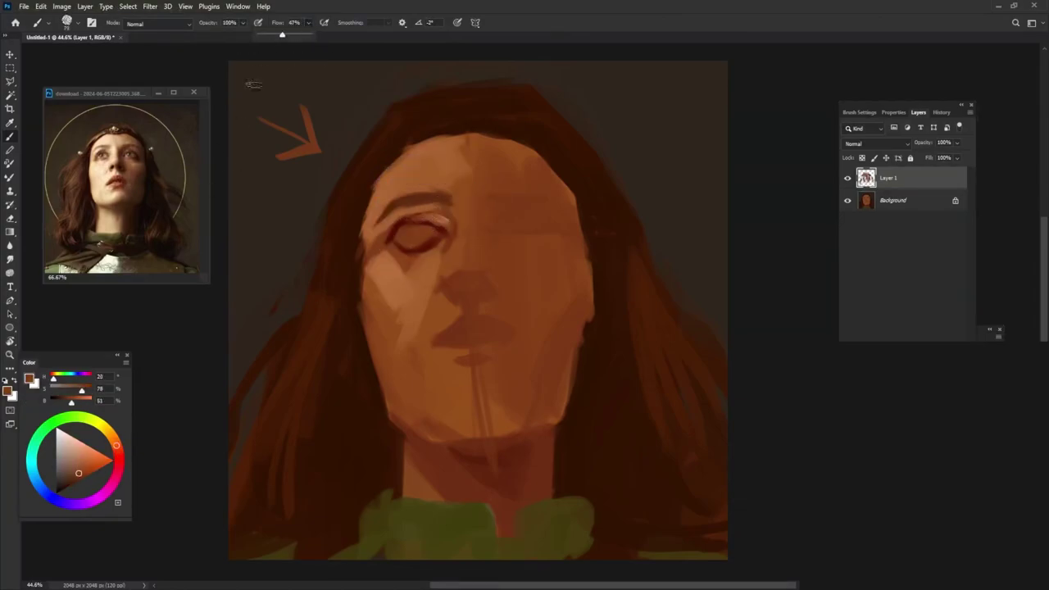
{"action": "left_click", "coordinate": [400, 263], "text": "alt"}
{"action": "key", "text": "9"}
{"action": "left_click_drag", "start_coordinate": [369, 238], "coordinate": [414, 248]}
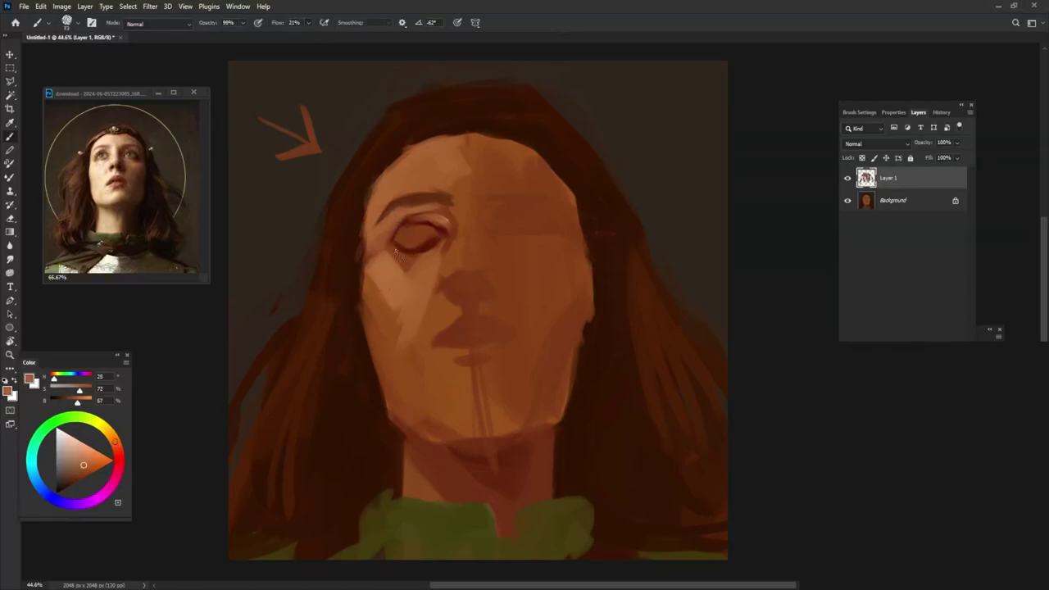
{"action": "left_click", "coordinate": [400, 259], "text": "alt"}
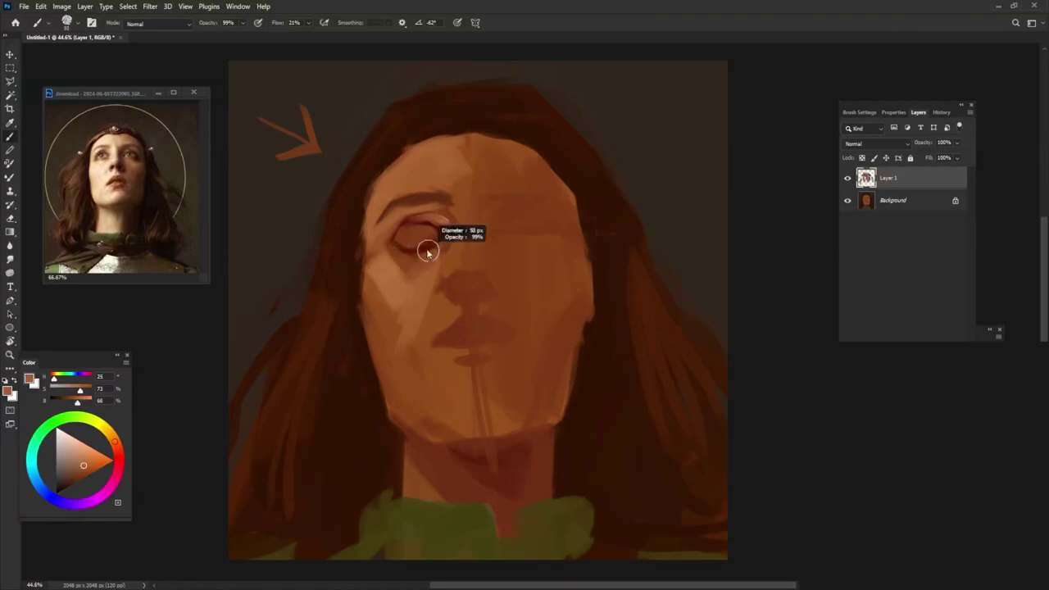
Step: Paint near-black hair along the face's left edge at the temple
{"action": "left_click", "coordinate": [430, 234], "text": "alt"}
{"action": "left_click", "coordinate": [388, 218], "text": "alt"}
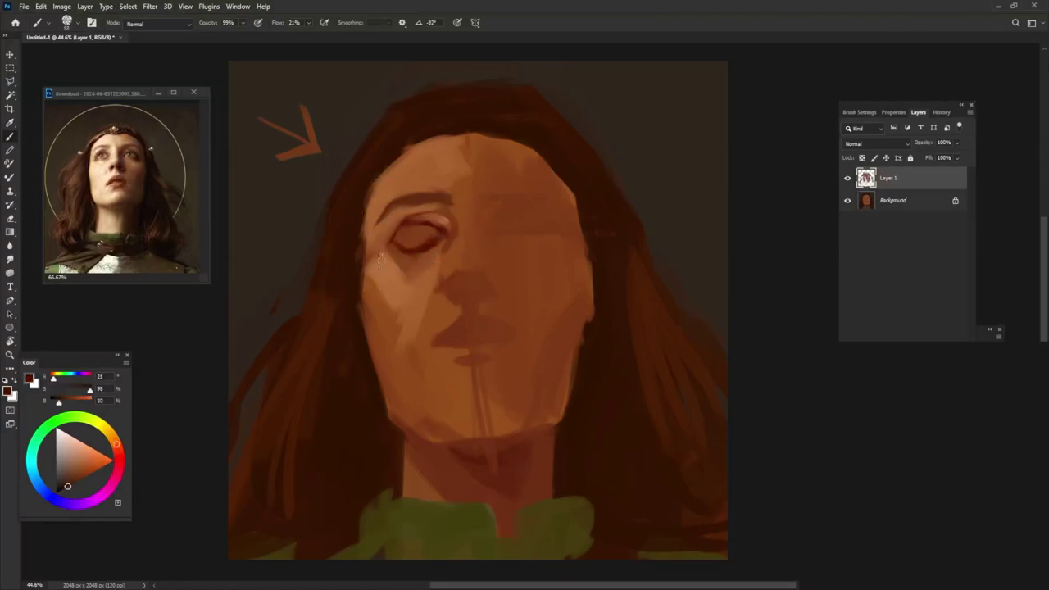
{"action": "mouse_move", "coordinate": [364, 246]}
{"action": "left_mouse_down"}
{"action": "mouse_move", "coordinate": [384, 168]}
{"action": "mouse_move", "coordinate": [352, 254]}
{"action": "left_mouse_up"}
{"action": "left_click", "coordinate": [59, 492]}
{"action": "left_click_drag", "start_coordinate": [363, 188], "coordinate": [358, 246]}
Step: Extend dark hair along the left edge and down the right edge beside the jaw
{"action": "left_click", "coordinate": [361, 215], "text": "alt"}
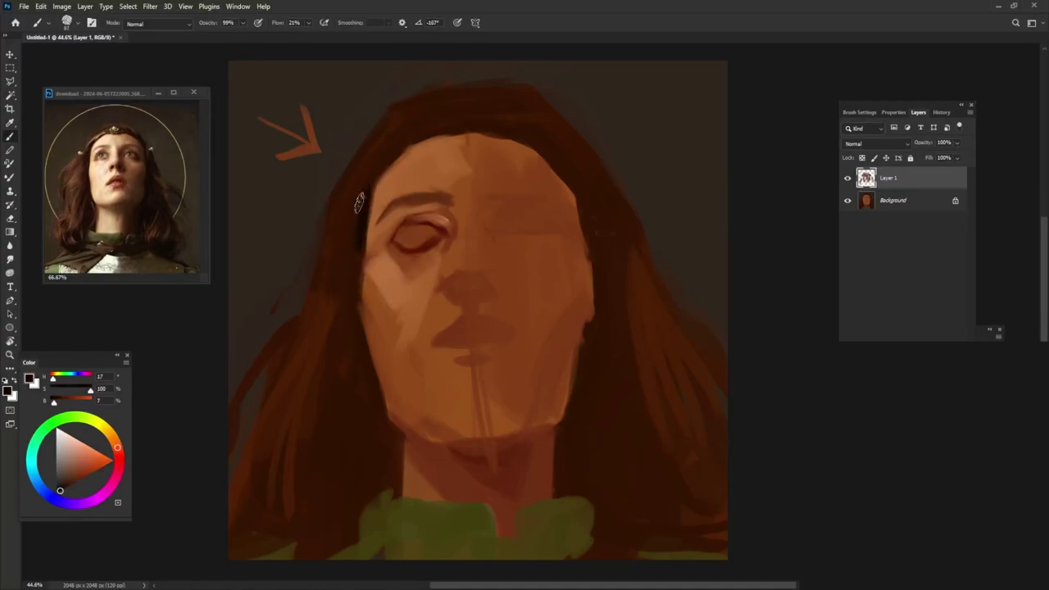
{"action": "left_click_drag", "start_coordinate": [358, 206], "coordinate": [348, 291]}
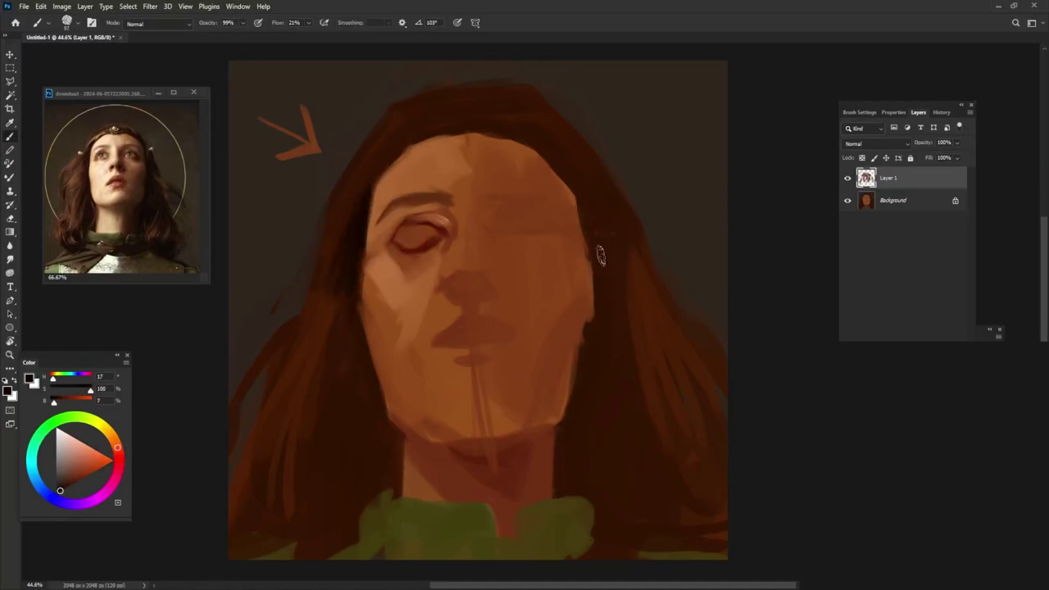
{"action": "left_click_drag", "start_coordinate": [592, 236], "coordinate": [599, 363]}
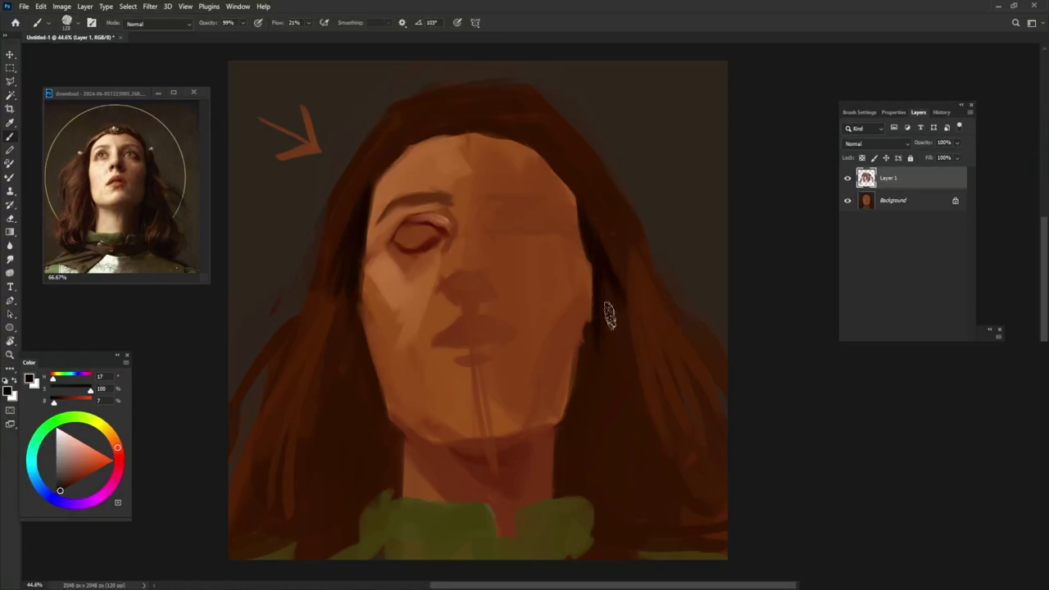
{"action": "left_click_drag", "start_coordinate": [608, 312], "coordinate": [572, 449]}
Step: At 100% opacity, lighten skin near the nose, the left cheek and jaw, and under the left eye
{"action": "key", "text": "0"}
{"action": "left_click", "coordinate": [517, 459], "text": "alt"}
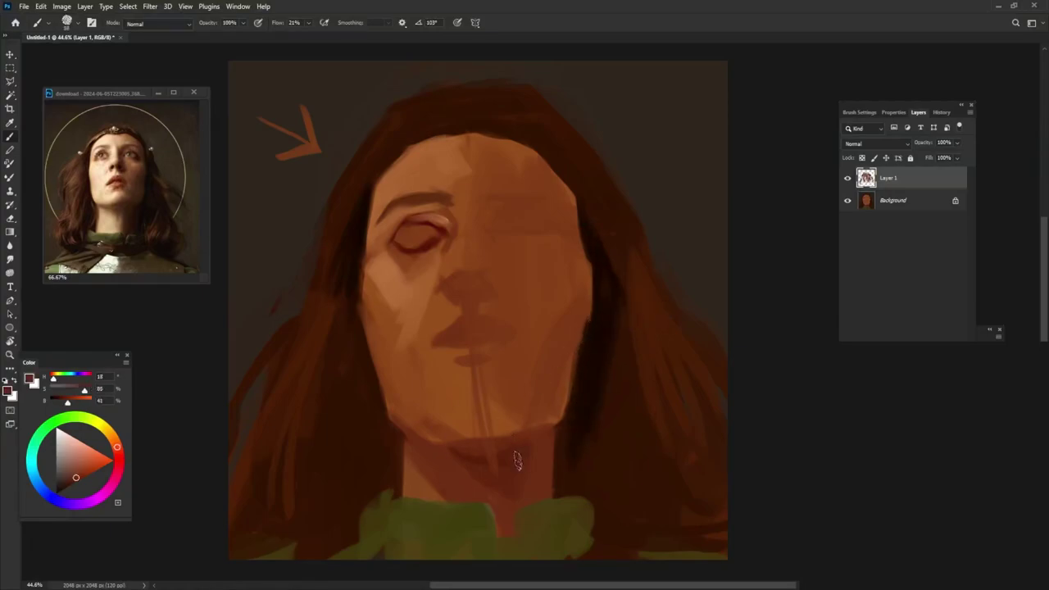
{"action": "left_click", "coordinate": [410, 292], "text": "alt"}
{"action": "mouse_move", "coordinate": [434, 337]}
{"action": "left_mouse_down"}
{"action": "mouse_move", "coordinate": [453, 313]}
{"action": "mouse_move", "coordinate": [433, 351]}
{"action": "left_mouse_up"}
{"action": "right_click", "coordinate": [416, 285], "text": "alt"}
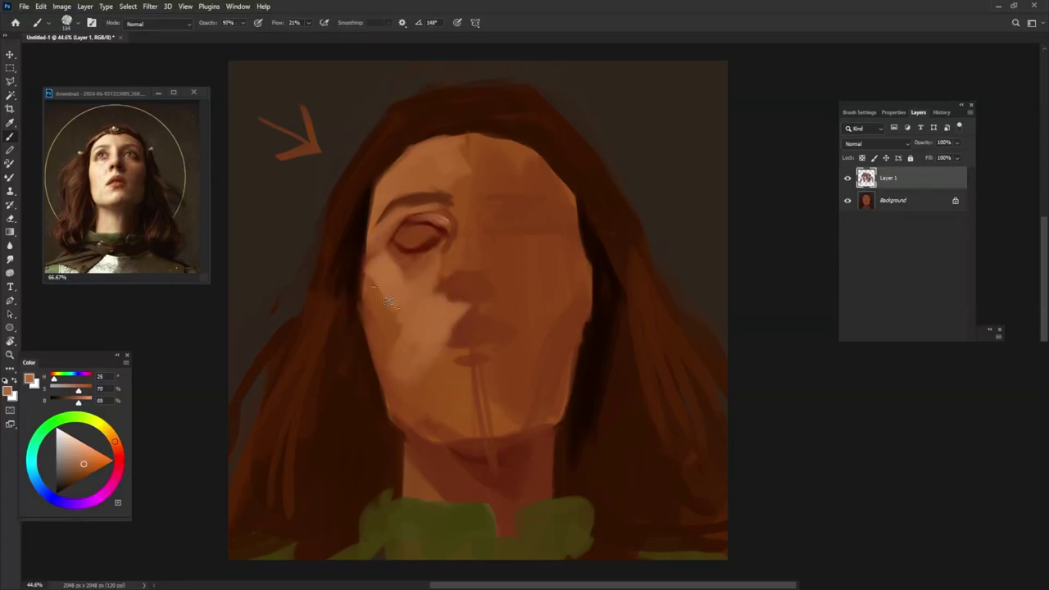
{"action": "left_click_drag", "start_coordinate": [359, 254], "coordinate": [445, 402]}
{"action": "left_click_drag", "start_coordinate": [419, 264], "coordinate": [405, 253]}
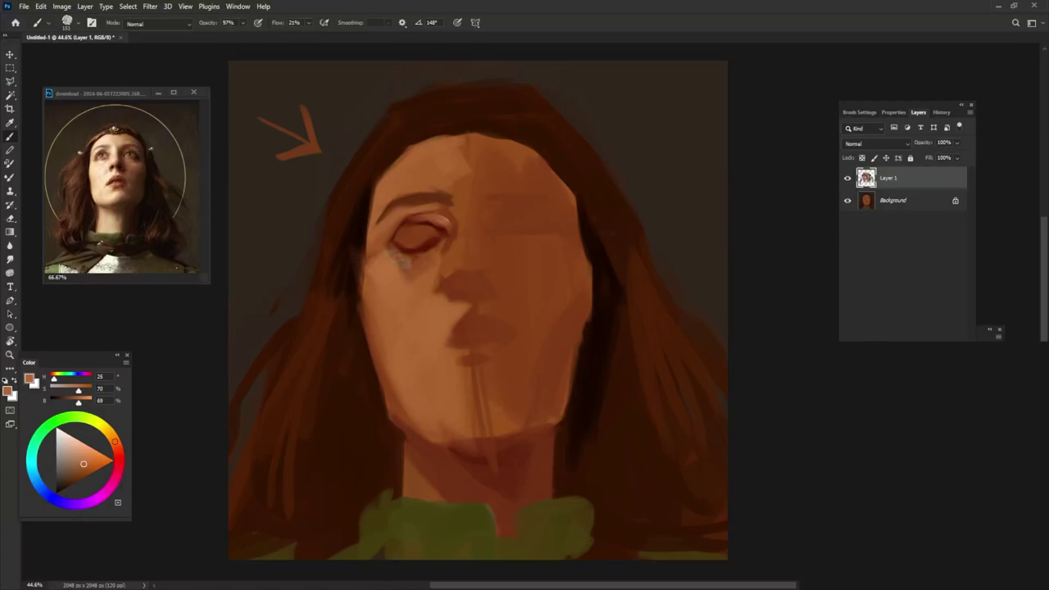
Step: Resize the brush, repaint the left eye in light tan, and darken its corner
{"action": "right_click", "coordinate": [443, 246], "text": "alt"}
{"action": "left_click", "coordinate": [417, 255], "text": "alt"}
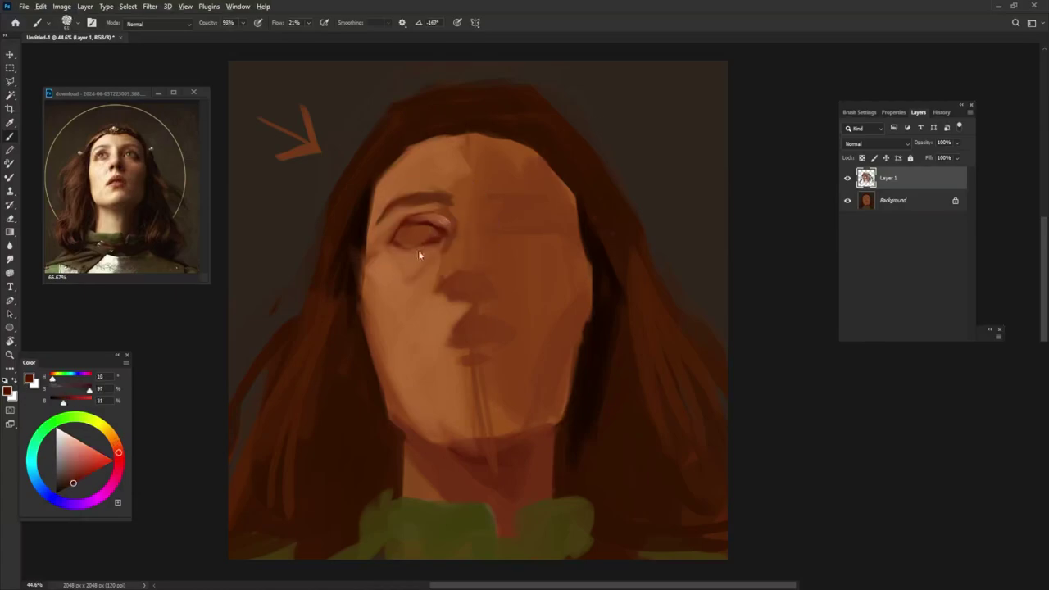
{"action": "left_click", "coordinate": [423, 164], "text": "alt"}
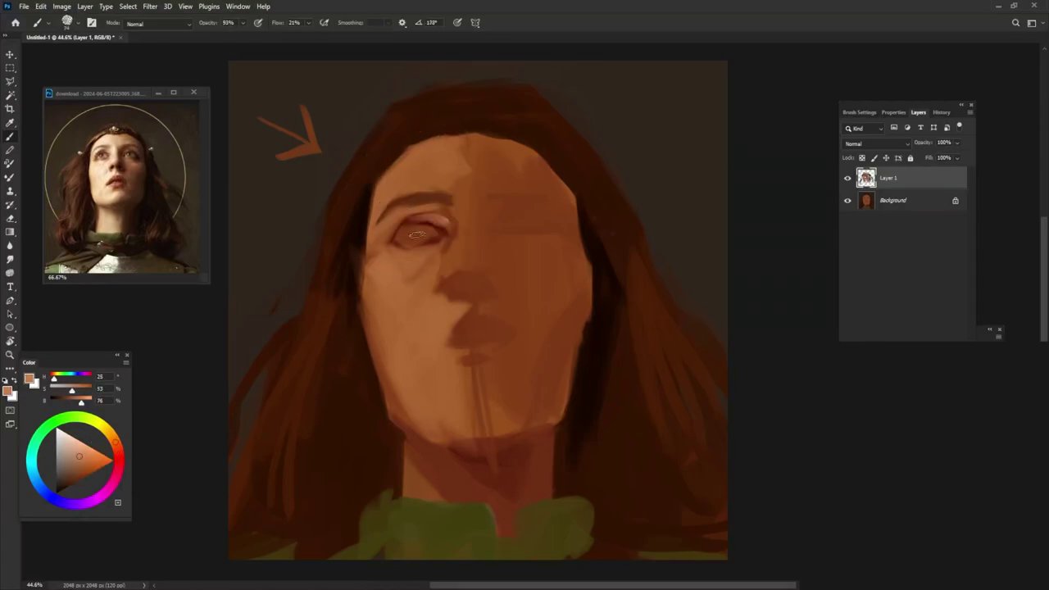
{"action": "left_click_drag", "start_coordinate": [416, 235], "coordinate": [433, 237]}
{"action": "left_click", "coordinate": [430, 224], "text": "alt"}
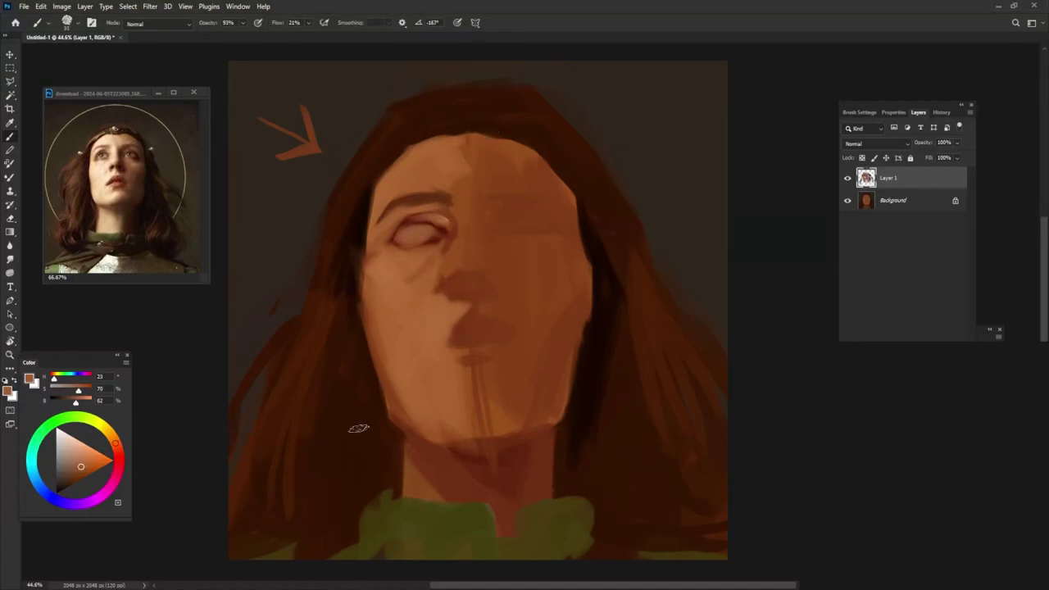
{"action": "left_click", "coordinate": [353, 241], "text": "alt"}
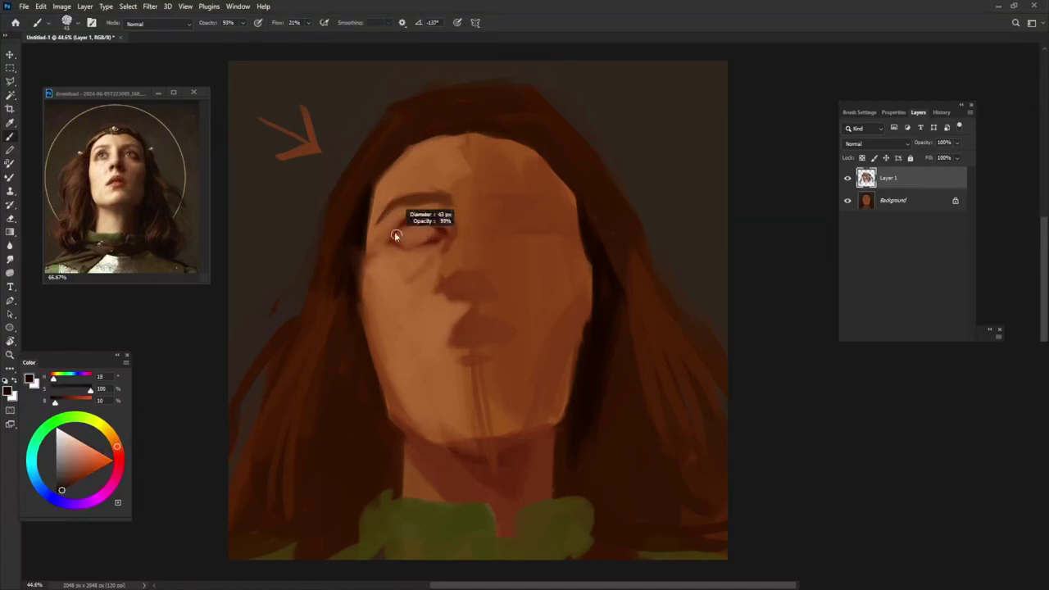
{"action": "left_click", "coordinate": [393, 238]}
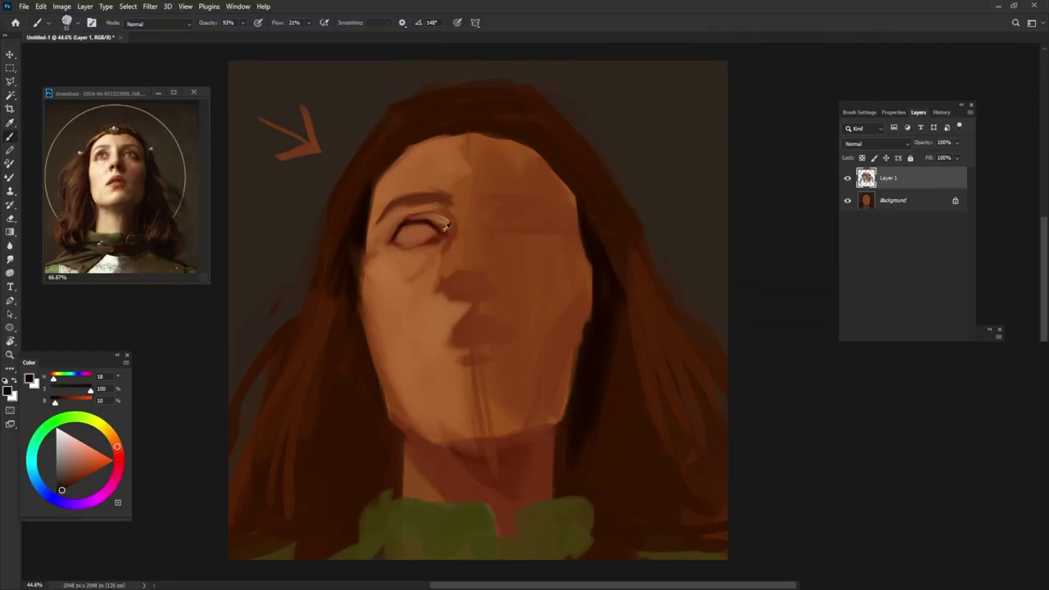
Step: Paint a light highlight along the left eye's upper eyelid
{"action": "left_click", "coordinate": [357, 320], "text": "alt"}
{"action": "left_click", "coordinate": [443, 222], "text": "alt"}
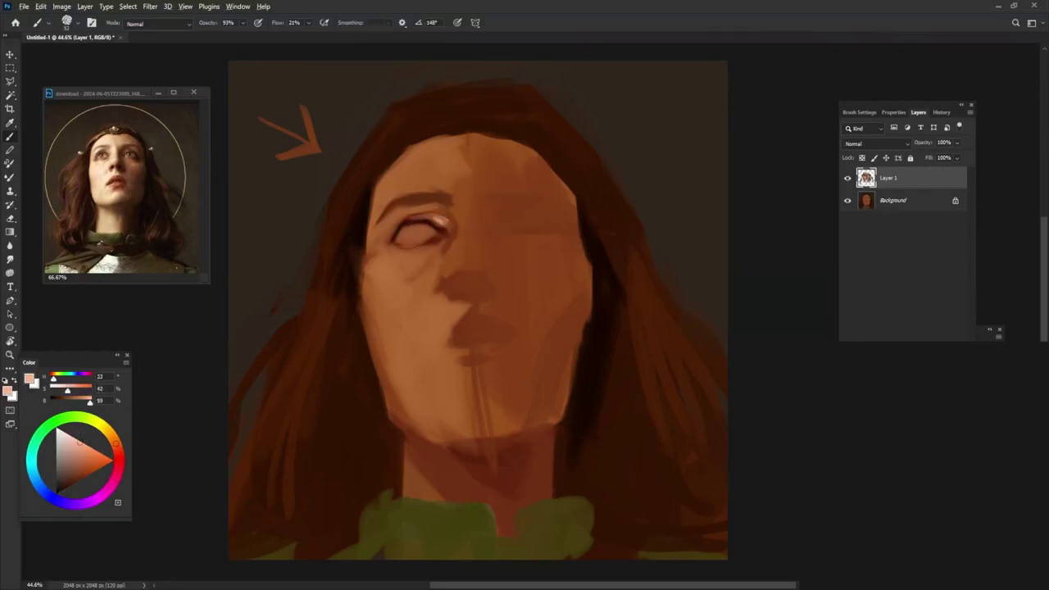
{"action": "left_click", "coordinate": [447, 233], "text": "alt"}
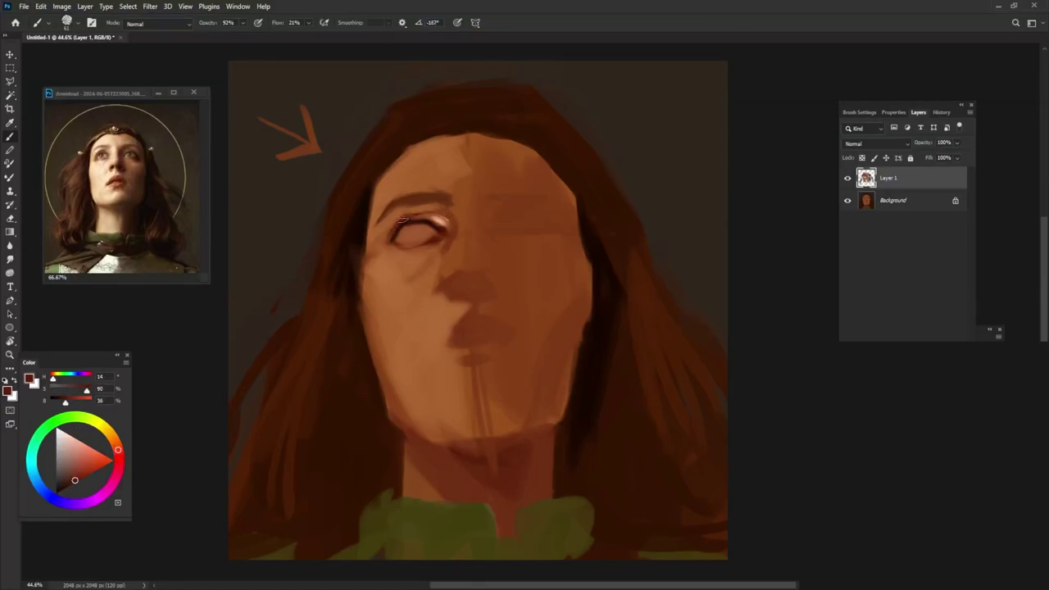
{"action": "left_click", "coordinate": [432, 215], "text": "alt"}
{"action": "left_click_drag", "start_coordinate": [404, 218], "coordinate": [431, 215]}
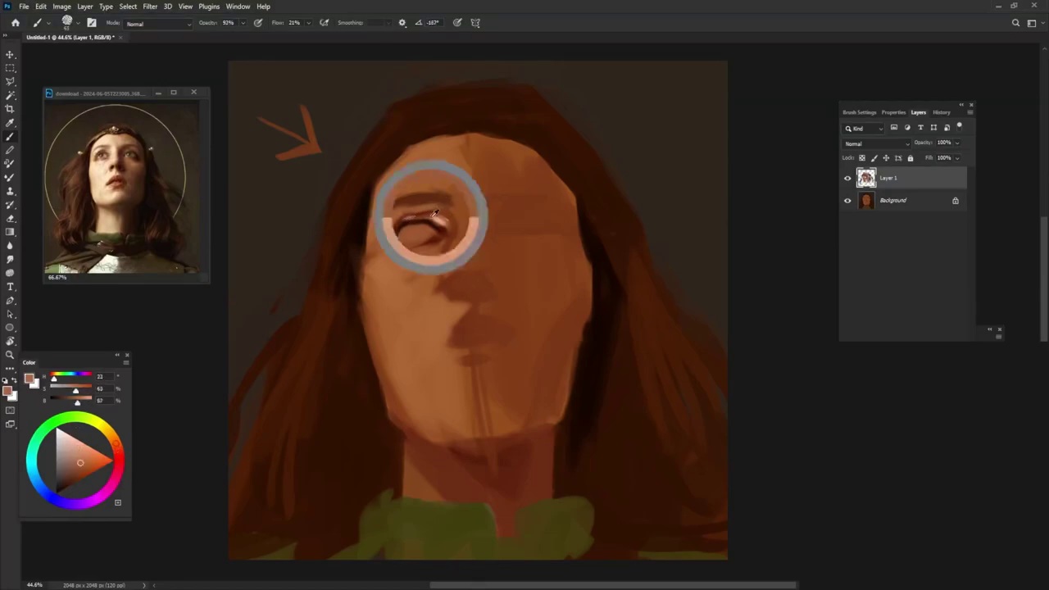
{"action": "left_click", "coordinate": [433, 217], "text": "alt"}
Step: Paint a dark red-brown line along the lower eyelid
{"action": "left_click", "coordinate": [394, 226], "text": "alt"}
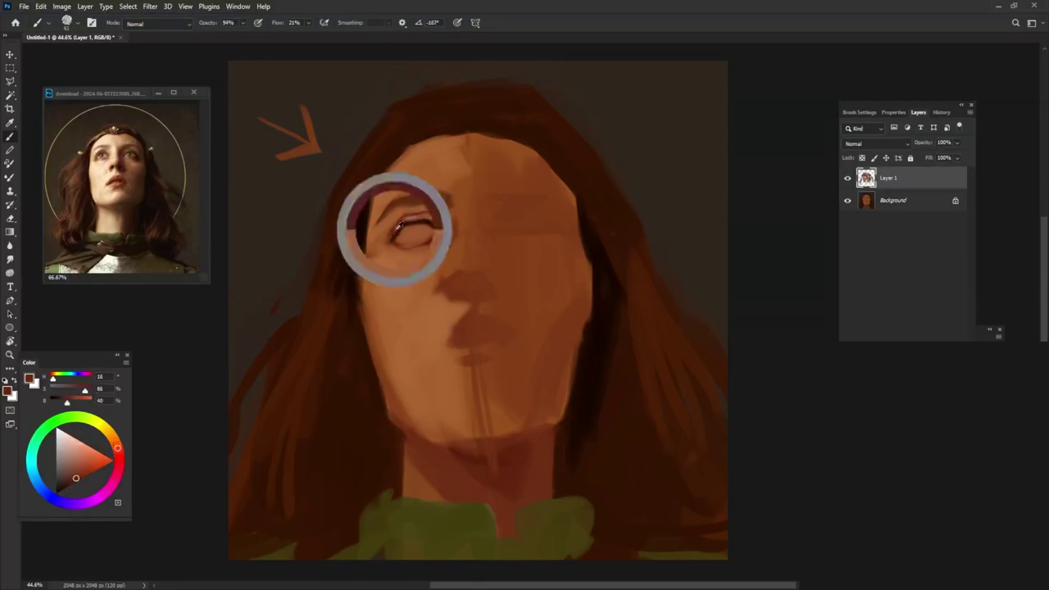
{"action": "left_click", "coordinate": [449, 213], "text": "alt"}
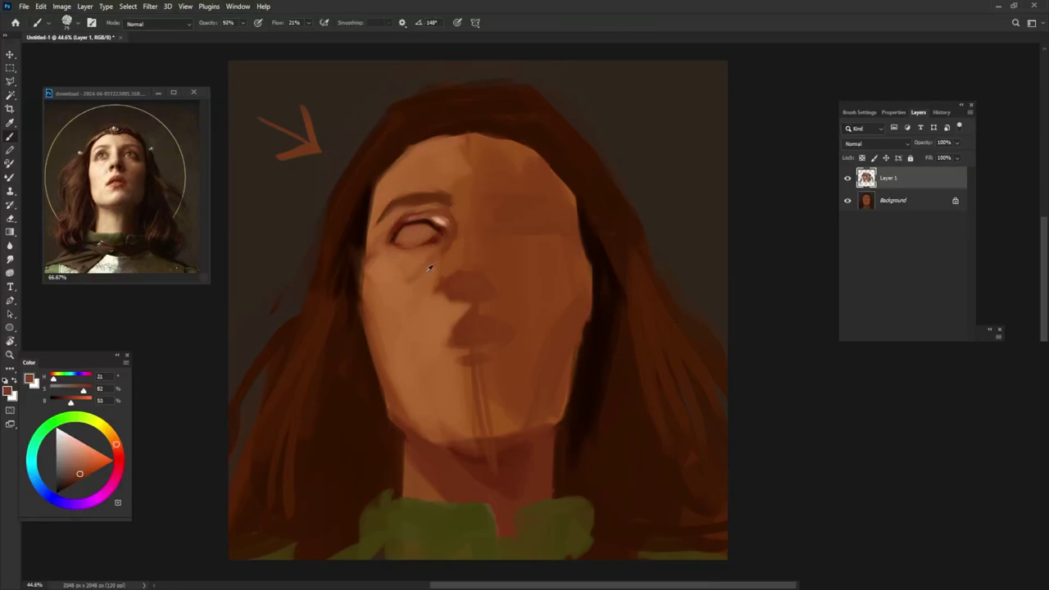
{"action": "left_click", "coordinate": [401, 247], "text": "alt"}
{"action": "left_click", "coordinate": [422, 248], "text": "alt"}
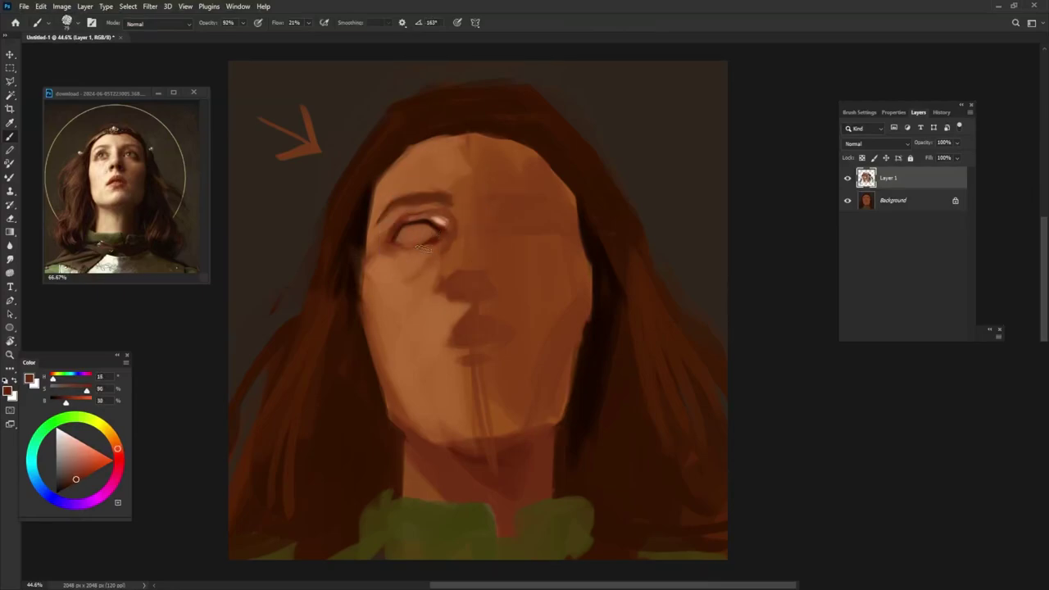
{"action": "left_click_drag", "start_coordinate": [394, 252], "coordinate": [396, 249]}
Step: Add light tan highlight to the upper eyelid and brighten the forehead above the left eye
{"action": "left_click", "coordinate": [407, 300], "text": "alt"}
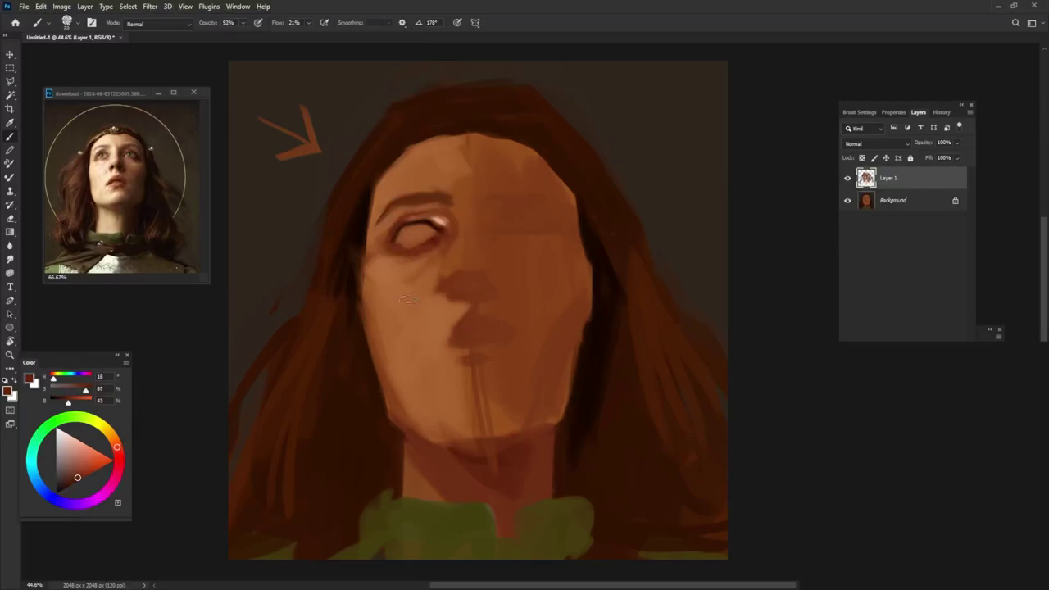
{"action": "left_click", "coordinate": [405, 265], "text": "alt"}
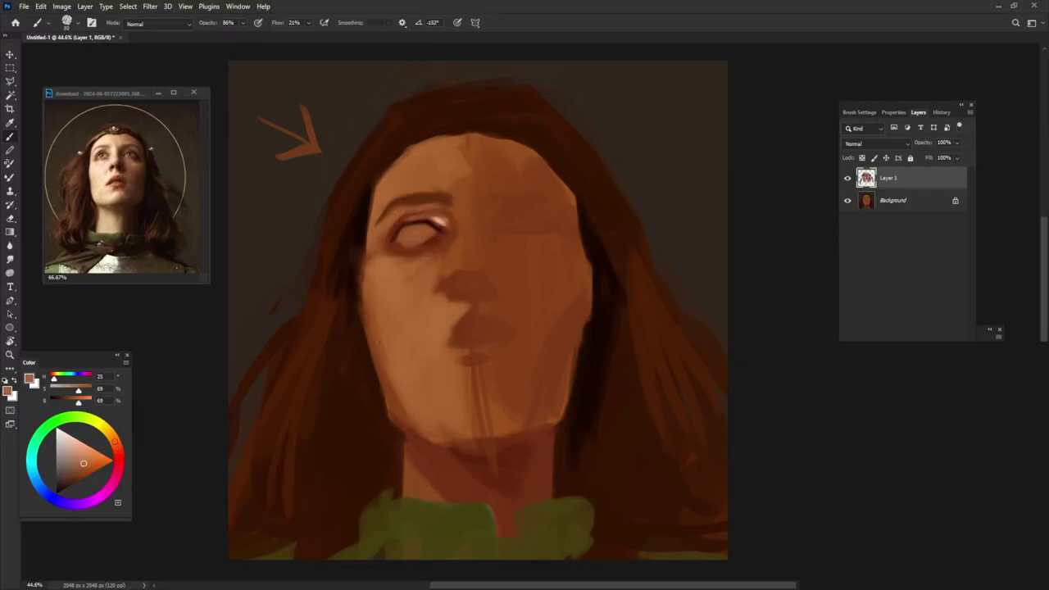
{"action": "left_click", "coordinate": [440, 211], "text": "alt"}
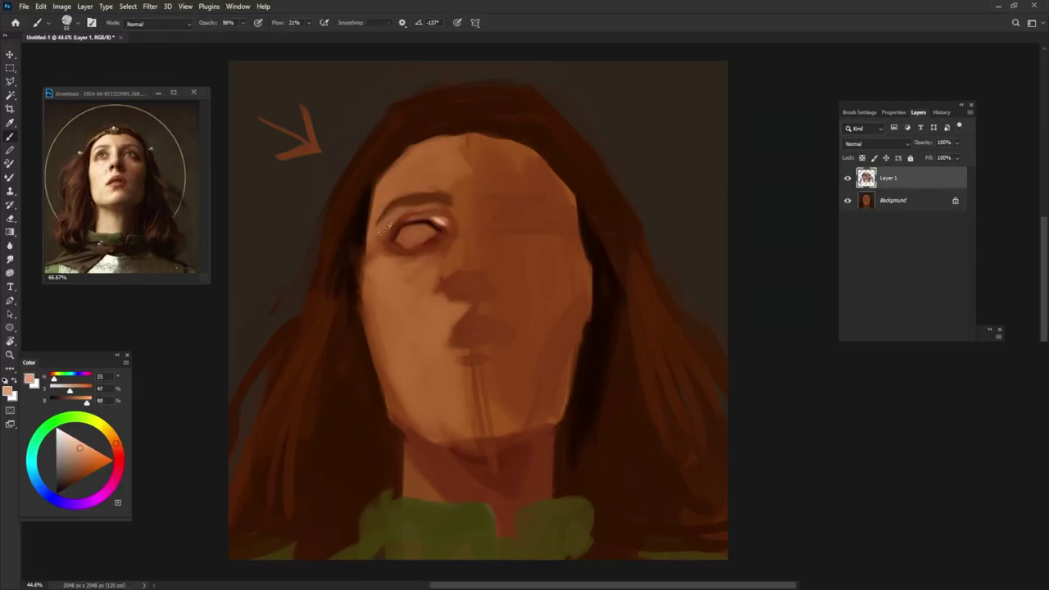
{"action": "mouse_move", "coordinate": [384, 229]}
{"action": "left_mouse_down"}
{"action": "mouse_move", "coordinate": [385, 179]}
{"action": "mouse_move", "coordinate": [406, 192]}
{"action": "left_mouse_up"}
{"action": "left_click", "coordinate": [382, 223], "text": "alt"}
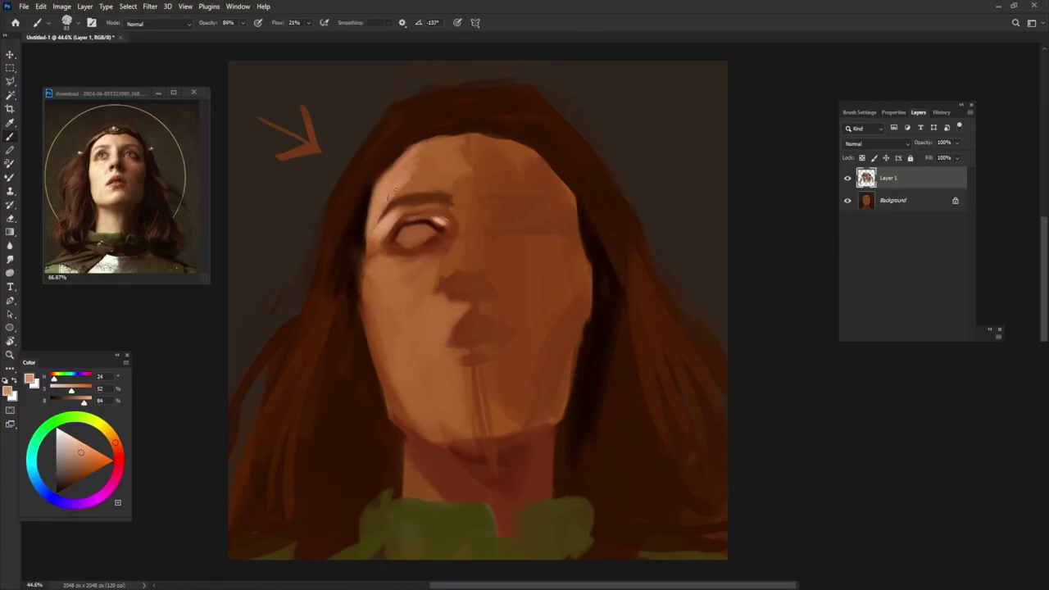
{"action": "mouse_move", "coordinate": [414, 154]}
{"action": "left_mouse_down"}
{"action": "mouse_move", "coordinate": [393, 196]}
{"action": "mouse_move", "coordinate": [488, 182]}
{"action": "left_mouse_up"}
{"action": "left_click", "coordinate": [473, 168], "text": "alt"}
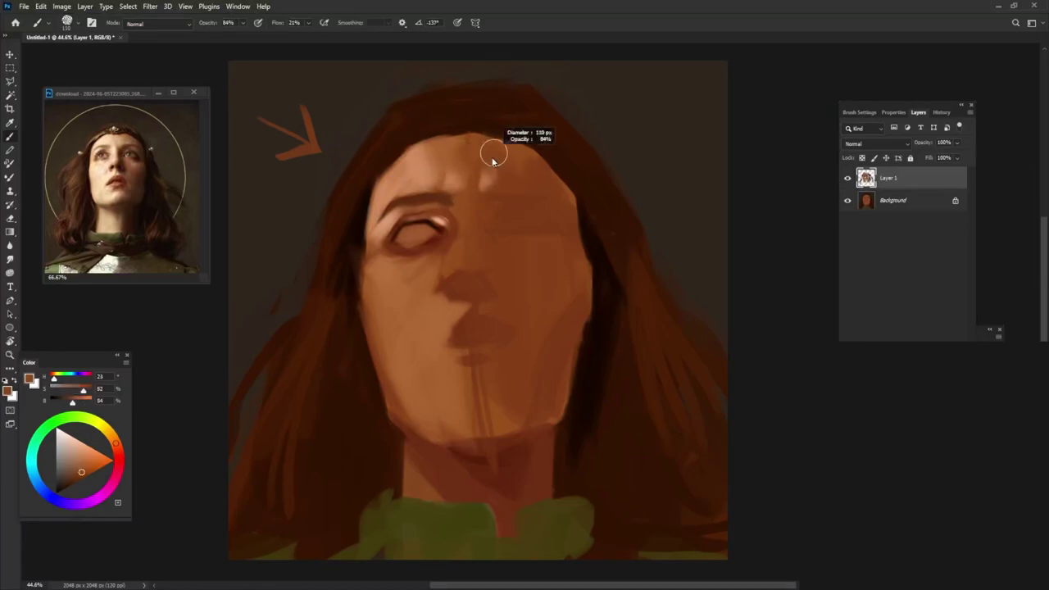
{"action": "left_click", "coordinate": [436, 229], "text": "alt"}
Step: Lighten and smooth the eye white, then darken the eye's lower rim
{"action": "left_click", "coordinate": [420, 236], "text": "alt"}
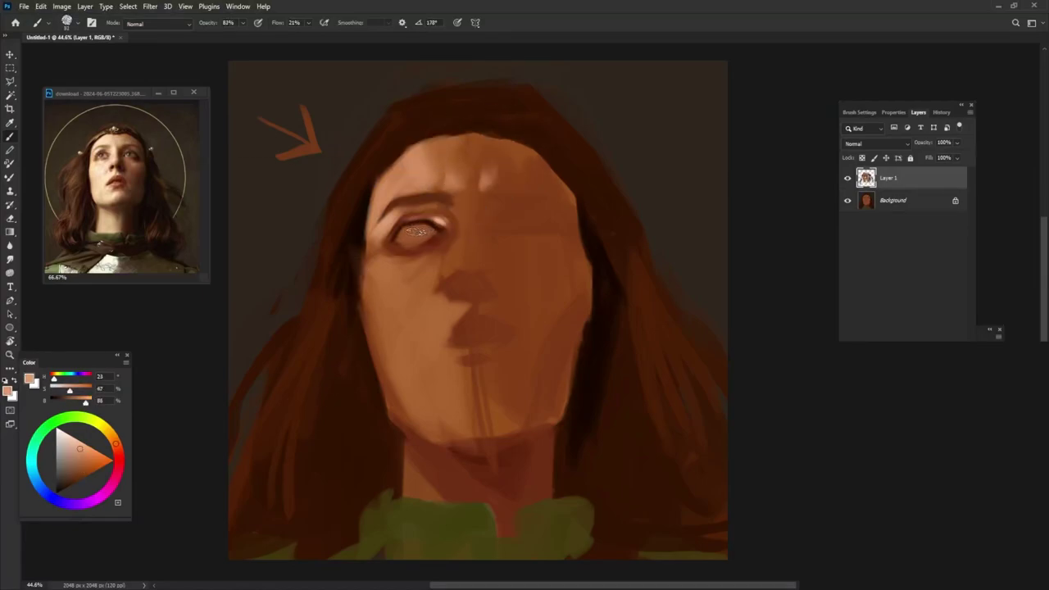
{"action": "mouse_move", "coordinate": [408, 233]}
{"action": "left_mouse_down"}
{"action": "mouse_move", "coordinate": [424, 235]}
{"action": "mouse_move", "coordinate": [402, 237]}
{"action": "left_mouse_up"}
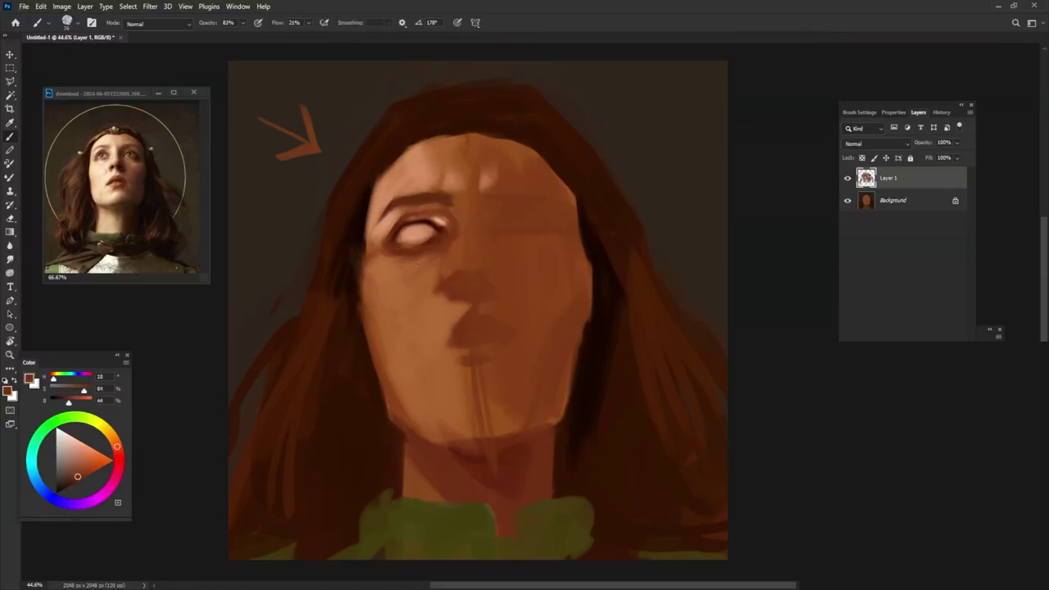
{"action": "left_click", "coordinate": [393, 216], "text": "alt"}
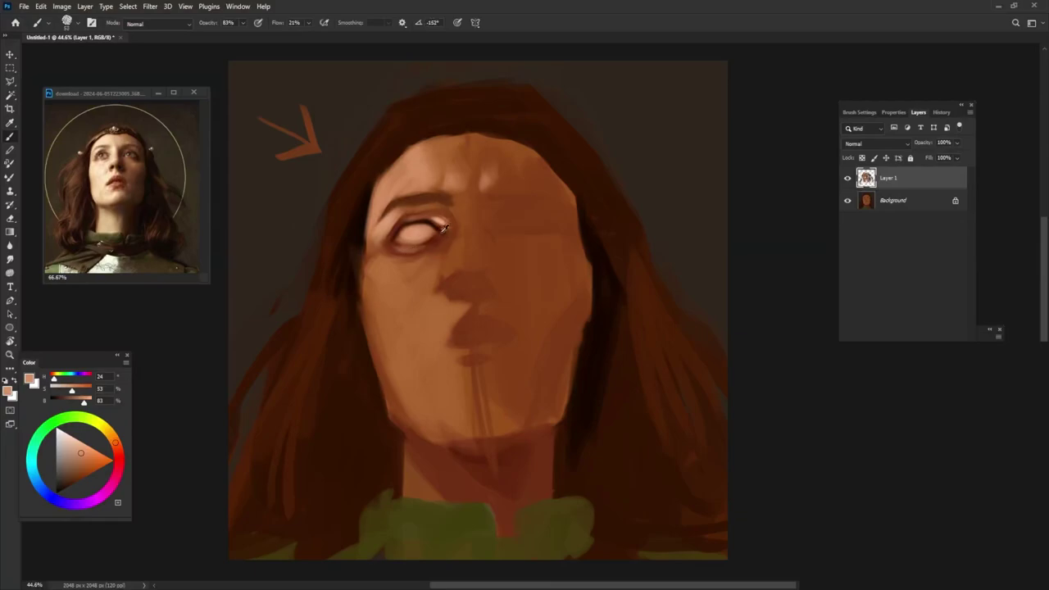
{"action": "left_click", "coordinate": [436, 235], "text": "alt"}
{"action": "left_click", "coordinate": [430, 237], "text": "alt"}
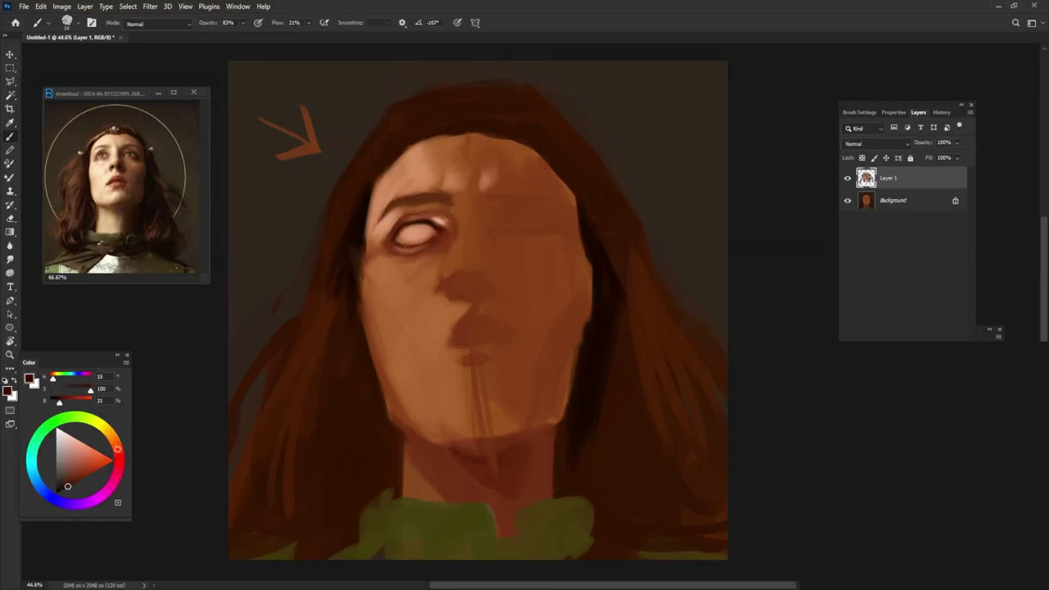
{"action": "left_click", "coordinate": [414, 245], "text": "alt"}
{"action": "left_click_drag", "start_coordinate": [411, 242], "coordinate": [396, 240]}
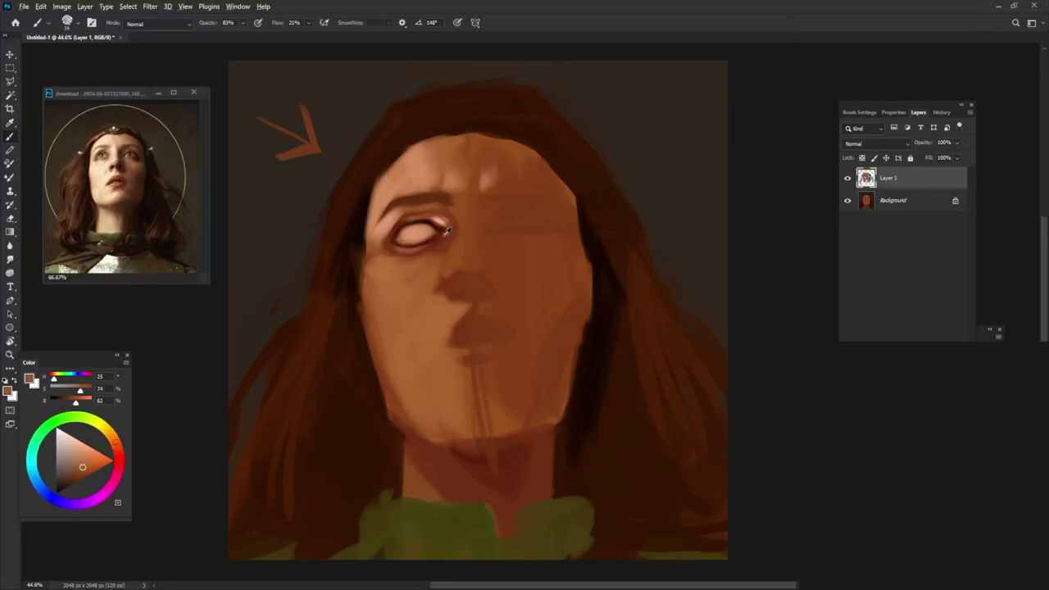
Step: Pick a deeper red and resize the brush for eye detail, sampling tones around the eye
{"action": "left_click_drag", "start_coordinate": [115, 442], "coordinate": [119, 454]}
{"action": "left_click", "coordinate": [82, 473]}
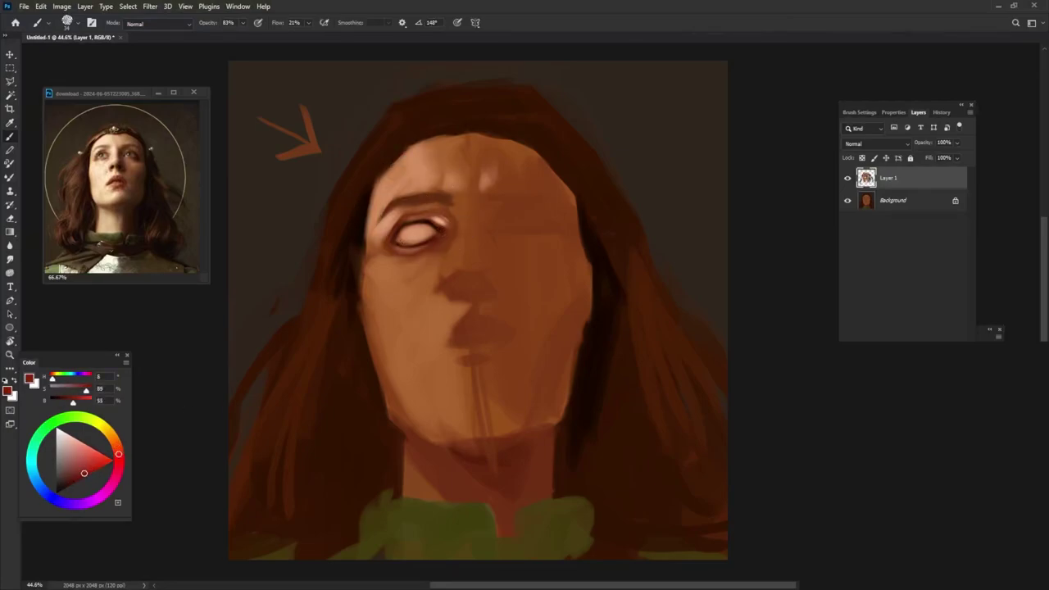
{"action": "right_click", "coordinate": [397, 235], "text": "alt"}
{"action": "left_click", "coordinate": [424, 232], "text": "alt"}
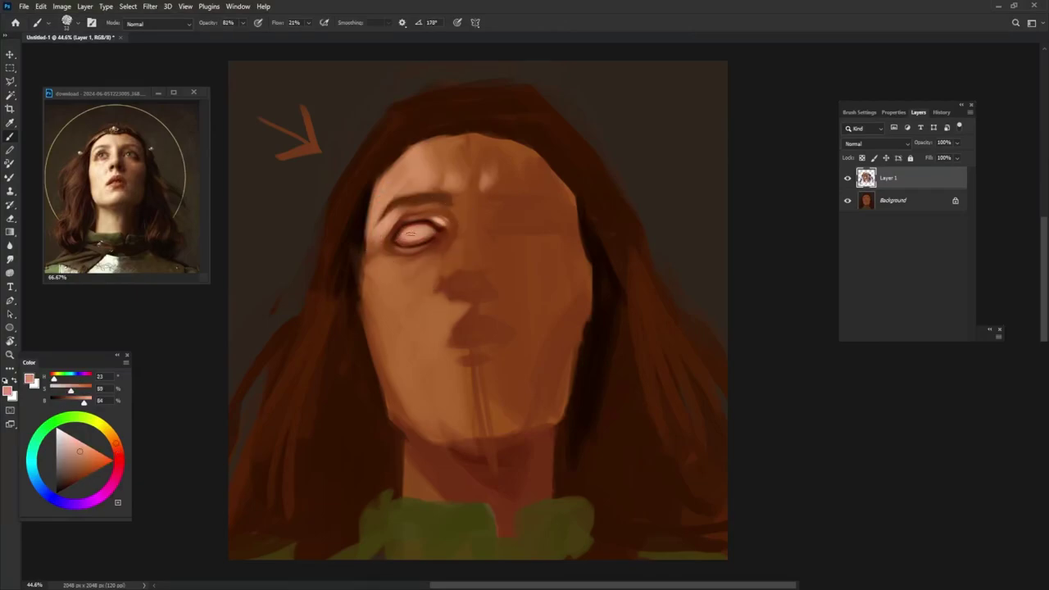
{"action": "left_click", "coordinate": [417, 233], "text": "alt"}
{"action": "left_click", "coordinate": [356, 233], "text": "alt"}
{"action": "right_click", "coordinate": [390, 233], "text": "alt"}
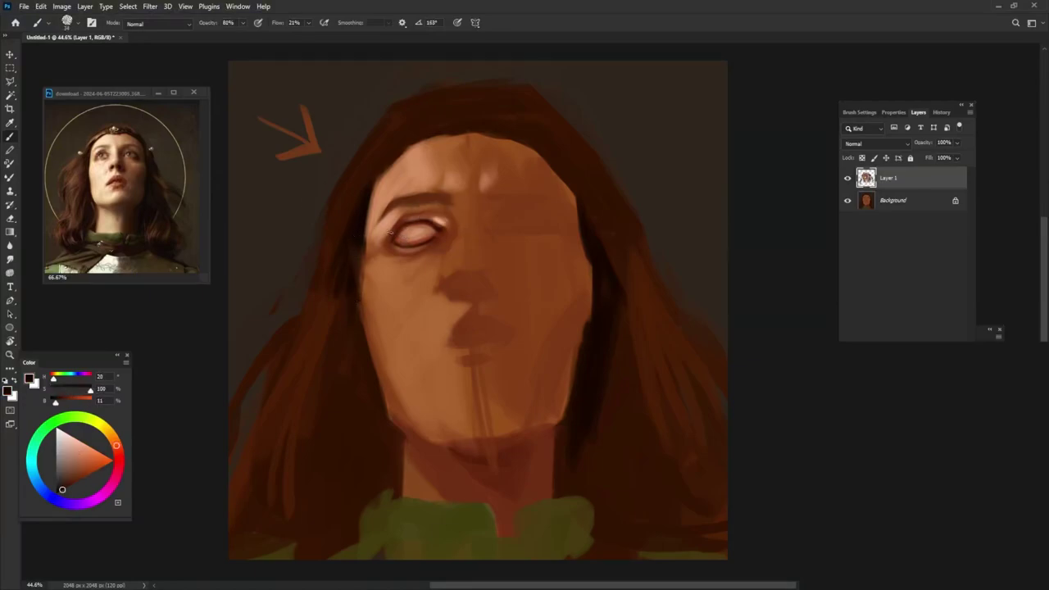
{"action": "left_click", "coordinate": [369, 260], "text": "alt"}
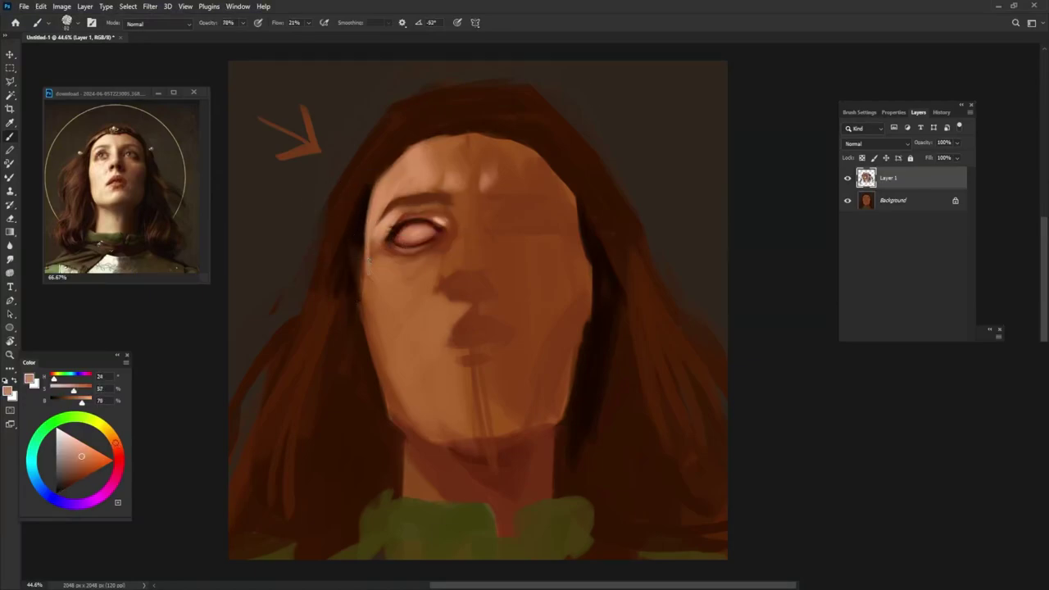
{"action": "left_click", "coordinate": [357, 233], "text": "alt"}
Step: Lighten the forehead along the hairline and the left cheek edge beside the hair
{"action": "left_click", "coordinate": [396, 246], "text": "alt"}
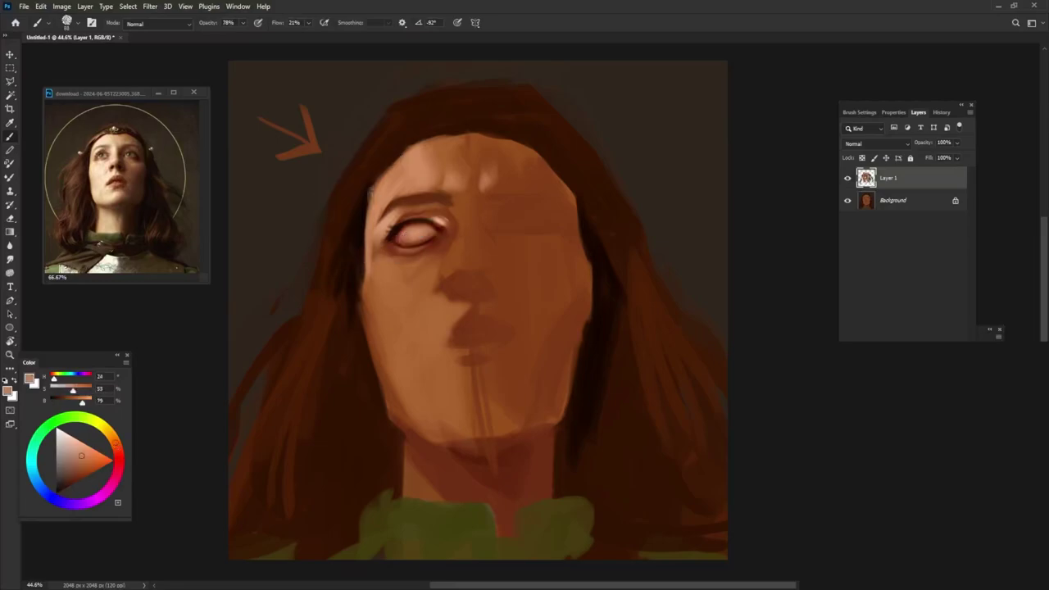
{"action": "left_click_drag", "start_coordinate": [373, 195], "coordinate": [418, 139]}
{"action": "left_click_drag", "start_coordinate": [367, 278], "coordinate": [382, 373]}
{"action": "left_click", "coordinate": [356, 311], "text": "alt"}
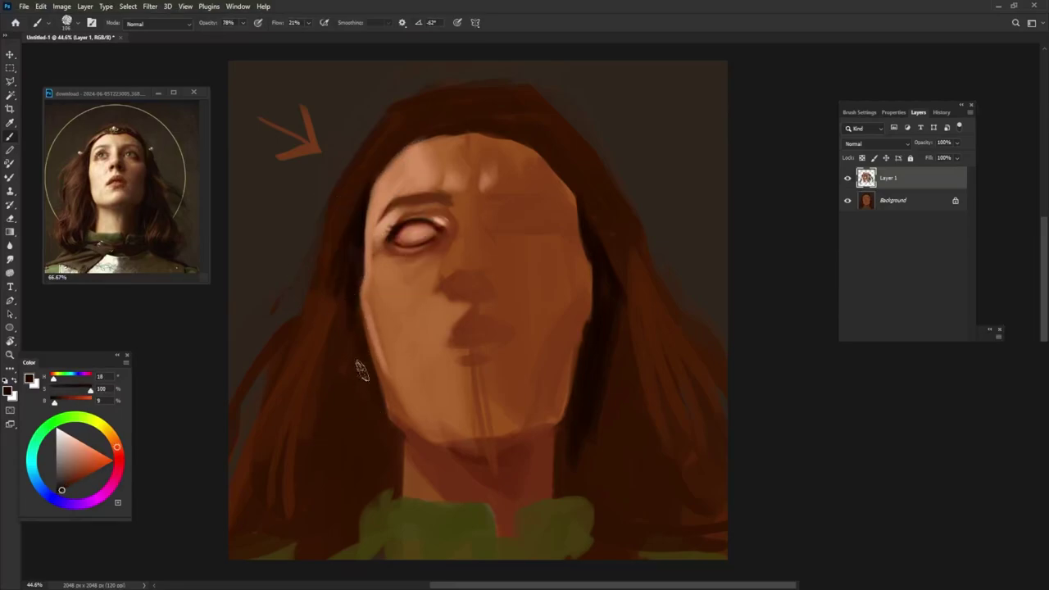
Step: Lighten the nose bridge and the forehead between the brows with pale skin strokes
{"action": "left_click", "coordinate": [378, 237], "text": "alt"}
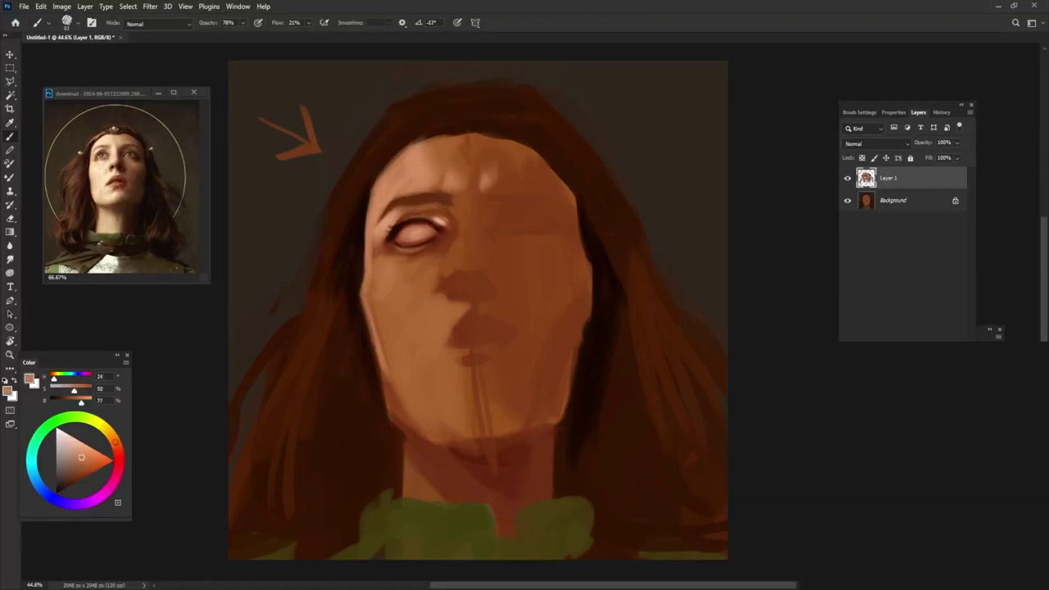
{"action": "left_click", "coordinate": [409, 264], "text": "alt"}
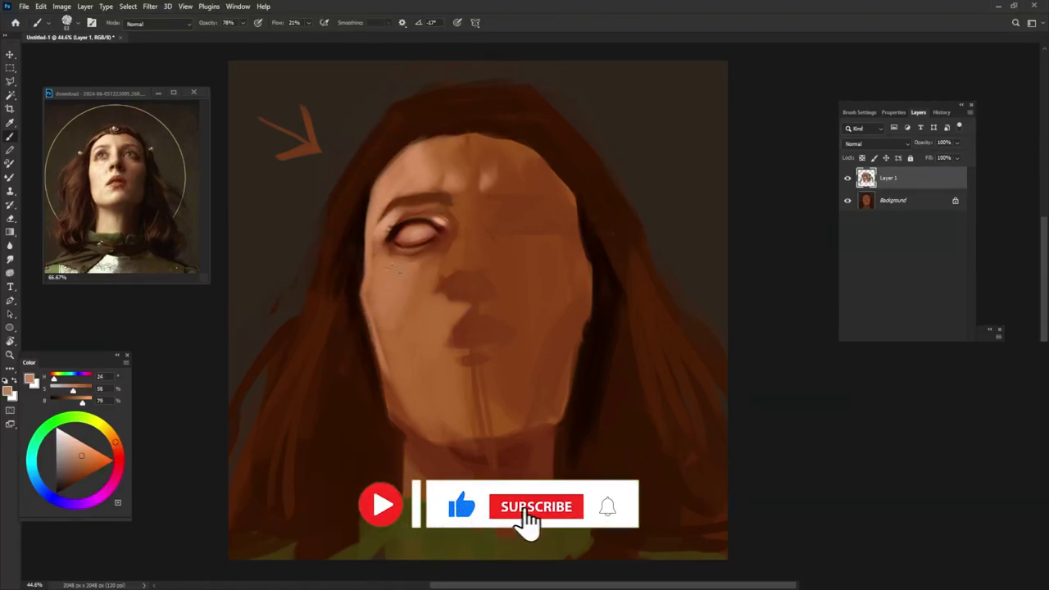
{"action": "left_click", "coordinate": [475, 229], "text": "alt"}
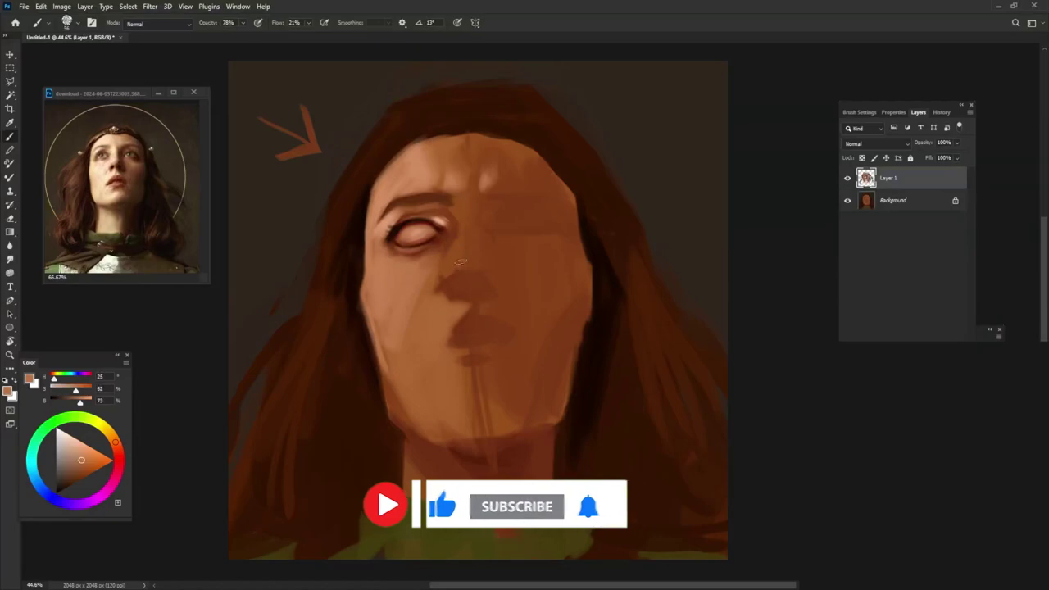
{"action": "left_click_drag", "start_coordinate": [460, 275], "coordinate": [475, 260]}
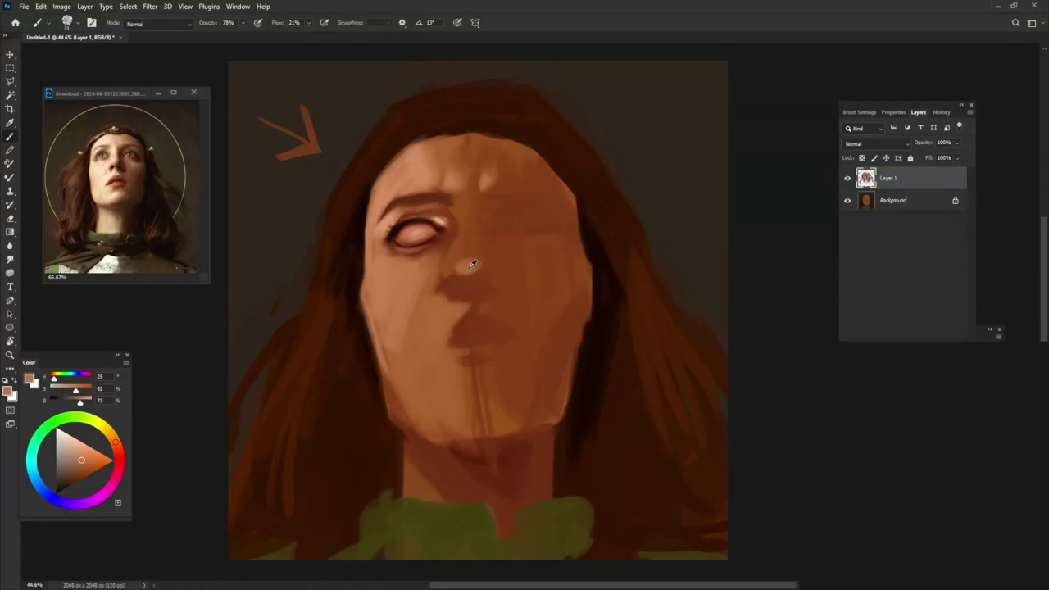
{"action": "left_click", "coordinate": [467, 266], "text": "alt"}
{"action": "mouse_move", "coordinate": [461, 214]}
{"action": "left_mouse_down"}
{"action": "mouse_move", "coordinate": [470, 206]}
{"action": "mouse_move", "coordinate": [475, 223]}
{"action": "left_mouse_up"}
{"action": "left_click", "coordinate": [467, 211], "text": "alt"}
{"action": "left_click", "coordinate": [354, 215], "text": "alt"}
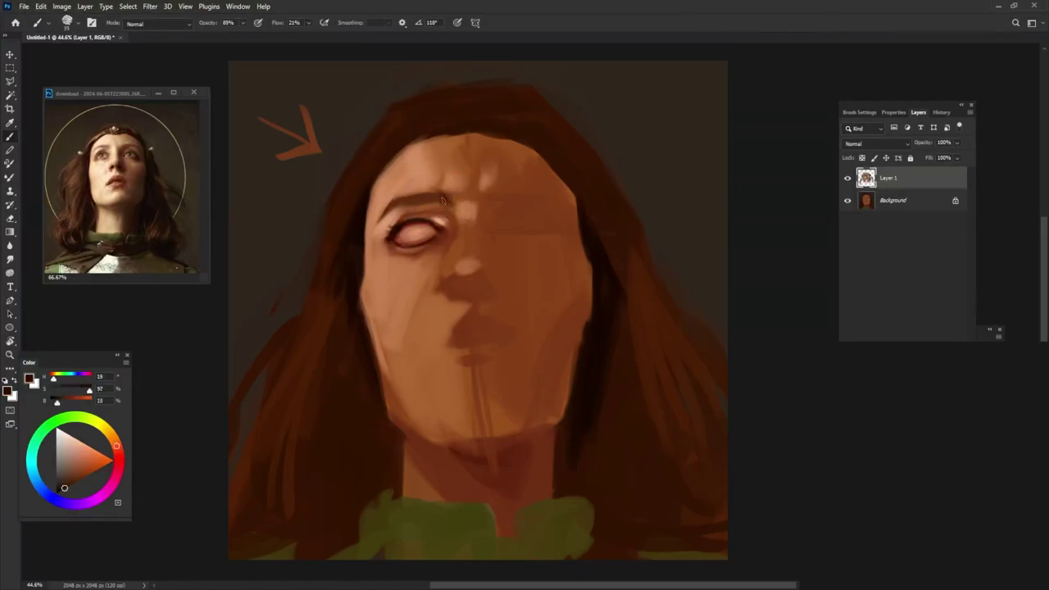
Step: Paint the right eyebrow in dark brown and soften the surrounding brow area
{"action": "right_click", "coordinate": [496, 197], "text": "alt"}
{"action": "left_click_drag", "start_coordinate": [493, 198], "coordinate": [541, 187]}
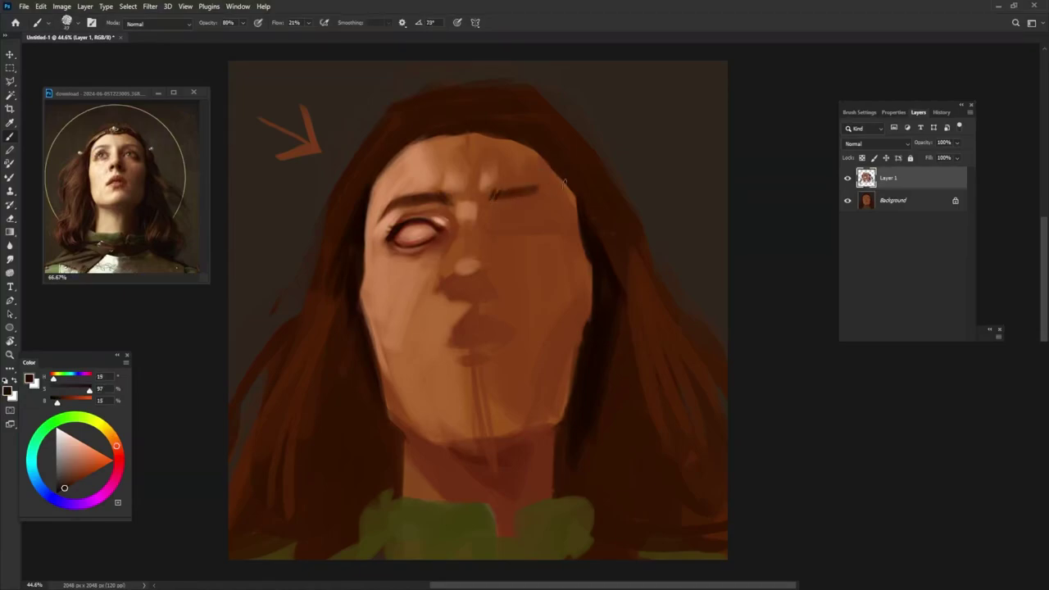
{"action": "right_click", "coordinate": [537, 190], "text": "alt"}
{"action": "left_click", "coordinate": [543, 192], "text": "alt"}
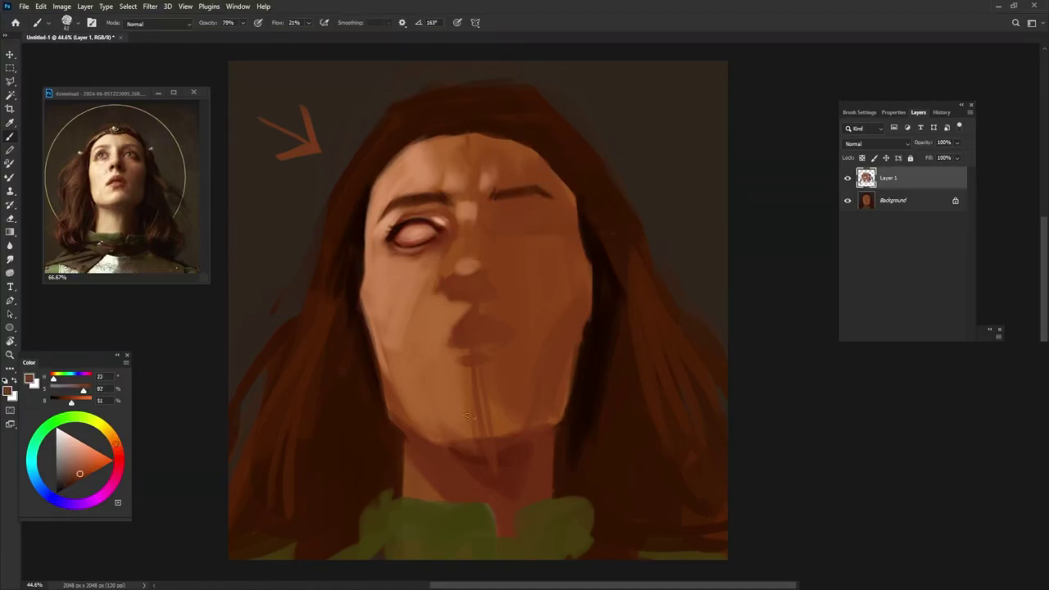
{"action": "left_click_drag", "start_coordinate": [566, 193], "coordinate": [501, 205]}
Step: Switch to a dark red colour and paint a reddish tint on the nose
{"action": "mouse_move", "coordinate": [116, 444]}
{"action": "left_mouse_down"}
{"action": "mouse_move", "coordinate": [119, 455]}
{"action": "mouse_move", "coordinate": [71, 484]}
{"action": "left_mouse_up"}
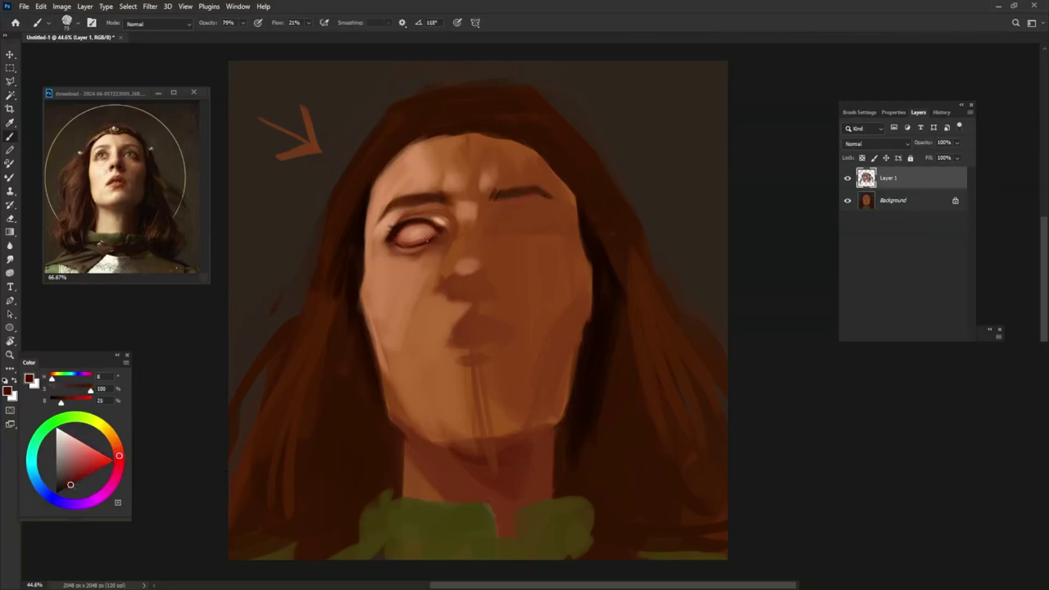
{"action": "right_click", "coordinate": [434, 214], "text": "alt"}
{"action": "key", "text": "shift+Right"}
{"action": "key", "text": "shift+Right"}
{"action": "key", "text": "shift+Right"}
{"action": "left_click", "coordinate": [438, 218], "text": "alt"}
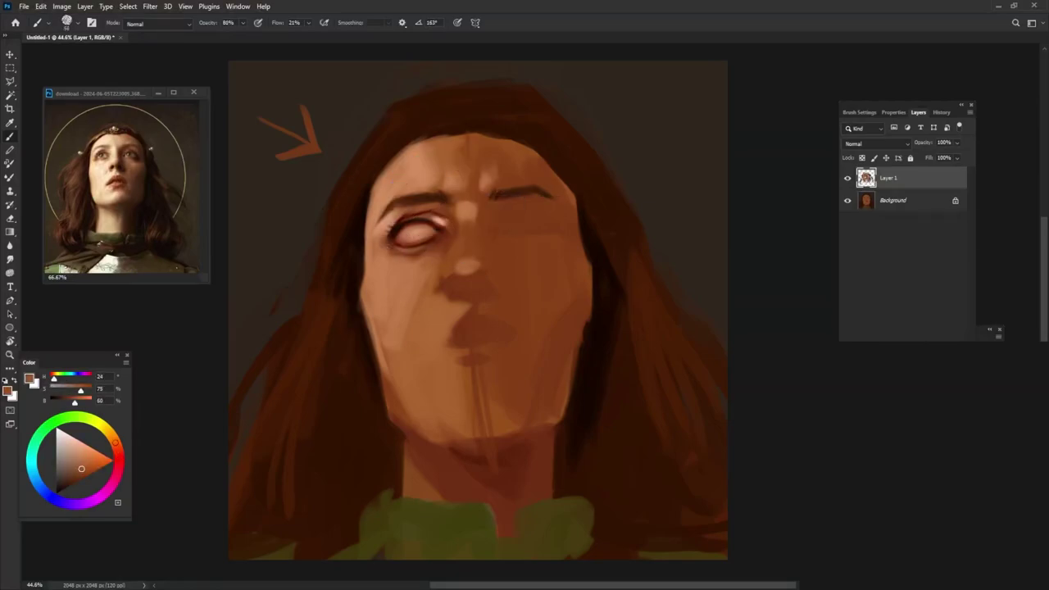
{"action": "left_click", "coordinate": [387, 233], "text": "alt"}
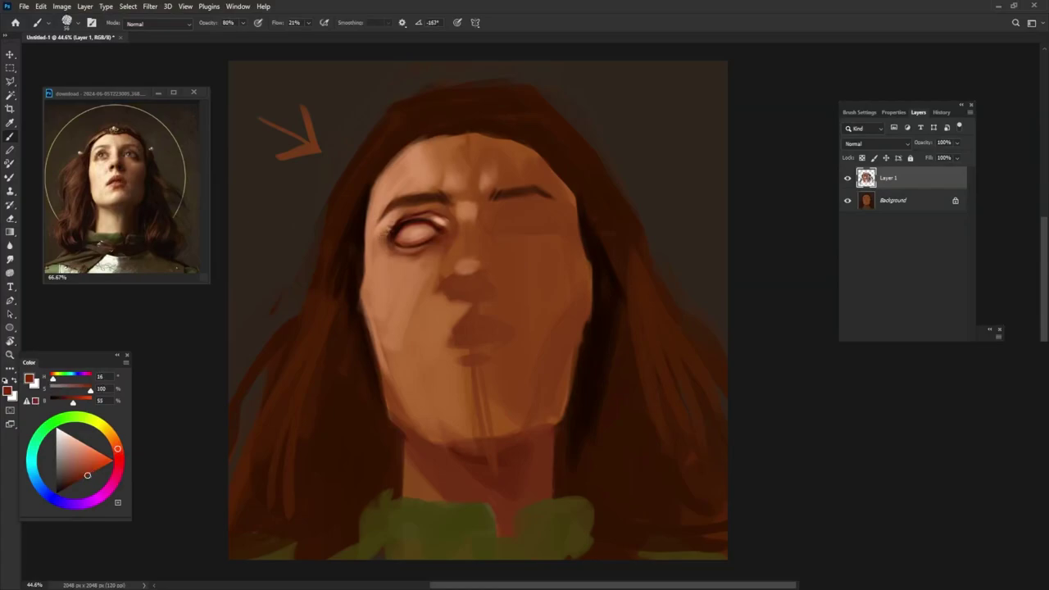
{"action": "mouse_move", "coordinate": [476, 282]}
{"action": "left_mouse_down"}
{"action": "mouse_move", "coordinate": [459, 277]}
{"action": "mouse_move", "coordinate": [472, 263]}
{"action": "left_mouse_up"}
Step: Shade the right eye socket with a darker red-brown
{"action": "left_click", "coordinate": [299, 409], "text": "alt"}
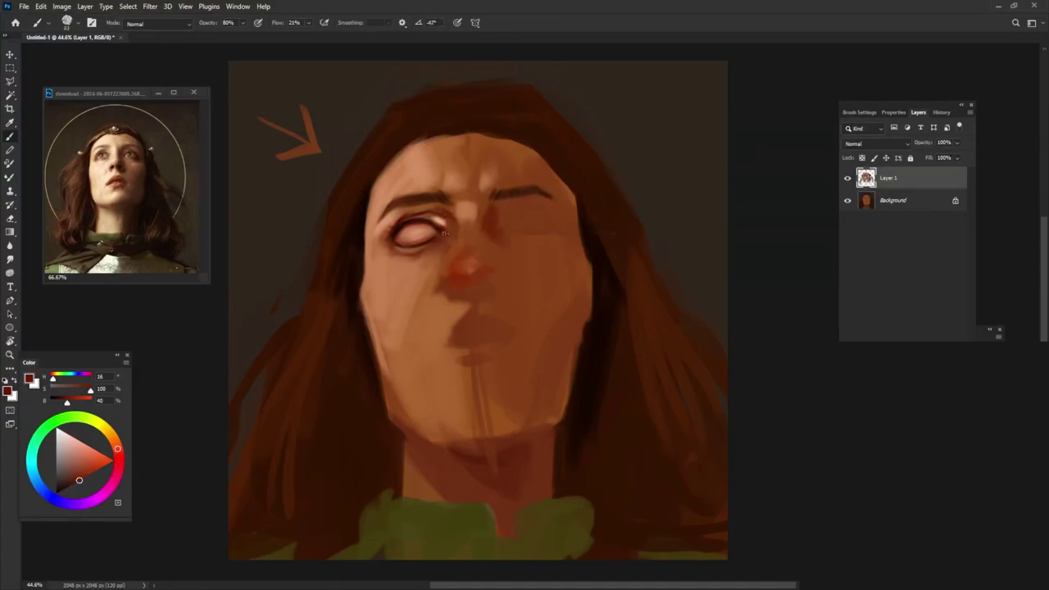
{"action": "right_click", "coordinate": [503, 226], "text": "alt"}
{"action": "left_click_drag", "start_coordinate": [503, 223], "coordinate": [511, 217]}
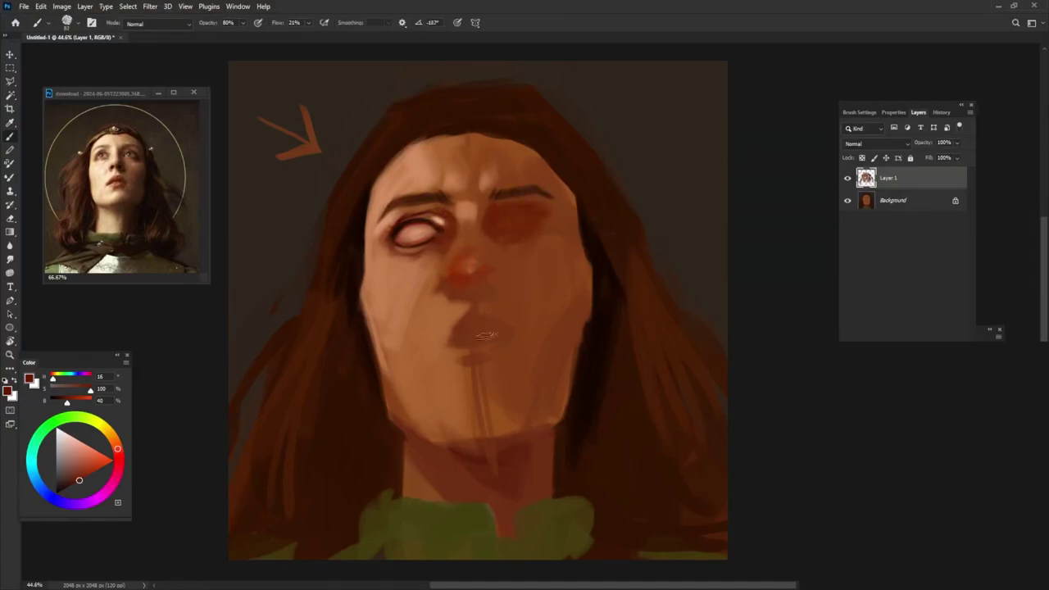
{"action": "left_click", "coordinate": [429, 259], "text": "alt"}
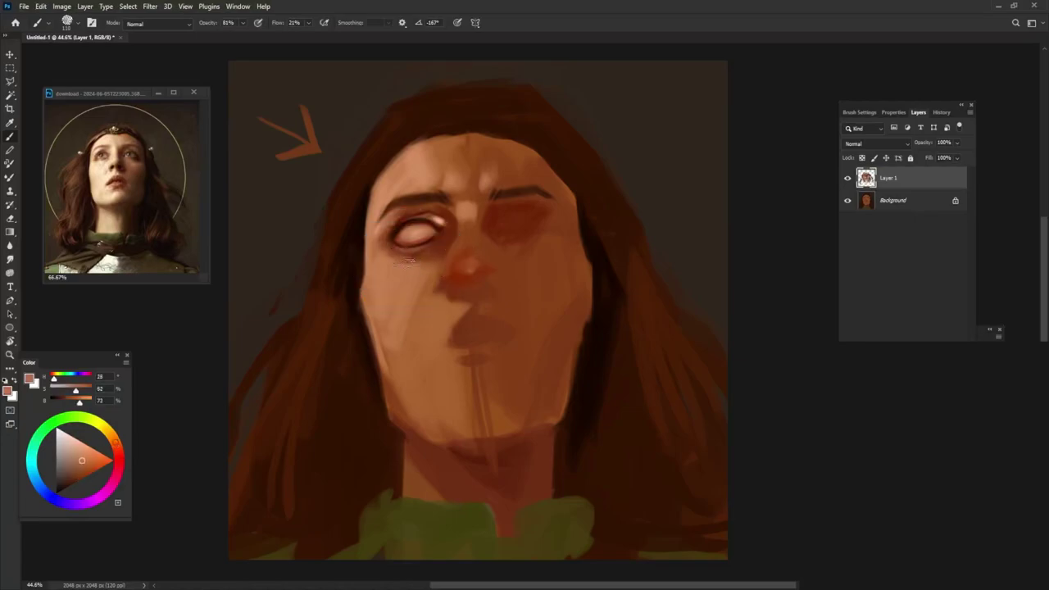
Step: With a smaller brush, dab very dark red-brown onto the nose tip
{"action": "left_click", "coordinate": [123, 445]}
{"action": "left_click", "coordinate": [68, 487]}
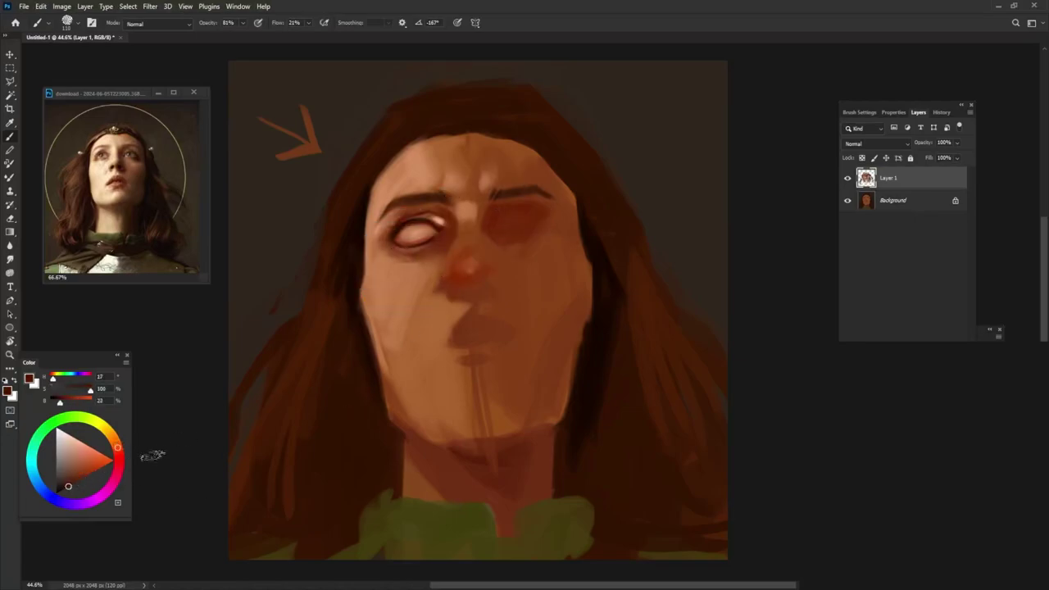
{"action": "right_click", "coordinate": [457, 287], "text": "alt"}
{"action": "mouse_move", "coordinate": [462, 269]}
{"action": "left_mouse_down"}
{"action": "mouse_move", "coordinate": [447, 291]}
{"action": "mouse_move", "coordinate": [449, 260]}
{"action": "left_mouse_up"}
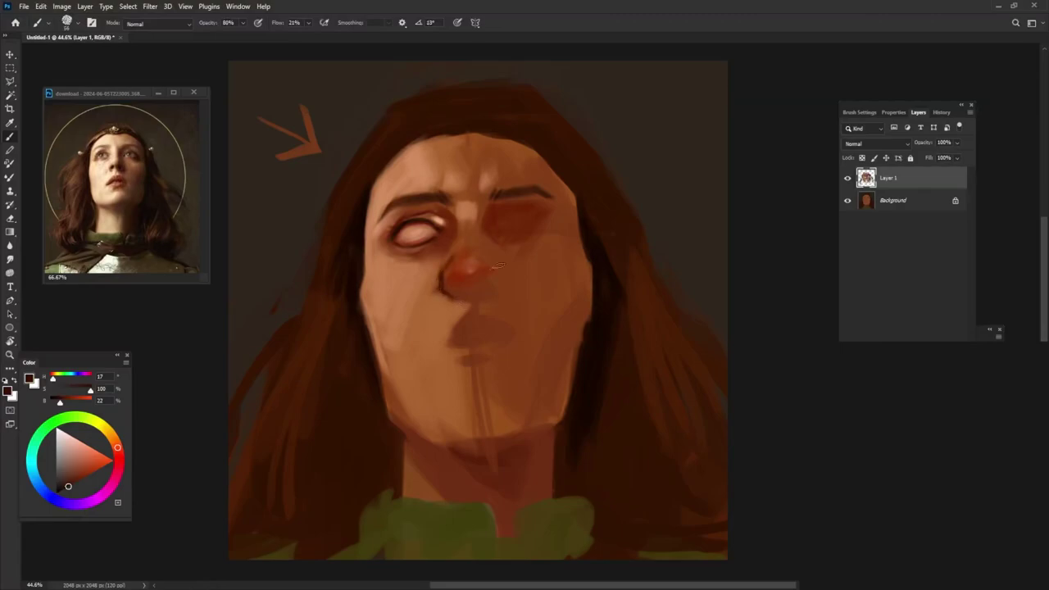
{"action": "right_click", "coordinate": [496, 223], "text": "alt"}
Step: Brush light peach skin between the left eye and the nose
{"action": "right_click", "coordinate": [472, 240], "text": "alt"}
{"action": "left_click", "coordinate": [455, 254], "text": "alt"}
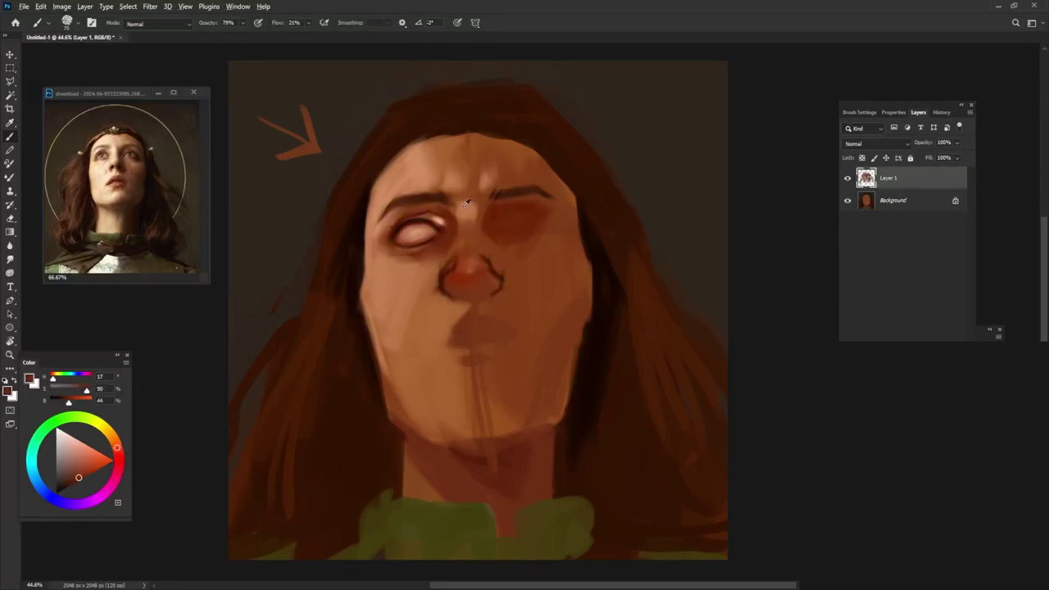
{"action": "left_click", "coordinate": [466, 202], "text": "alt"}
{"action": "mouse_move", "coordinate": [452, 264]}
{"action": "left_mouse_down"}
{"action": "mouse_move", "coordinate": [441, 251]}
{"action": "mouse_move", "coordinate": [455, 261]}
{"action": "mouse_move", "coordinate": [452, 239]}
{"action": "left_mouse_up"}
{"action": "left_click", "coordinate": [456, 238], "text": "alt"}
{"action": "left_click", "coordinate": [449, 235], "text": "alt"}
Step: Resize the brush and sample midtone and dark brown skin colours near the left eye
{"action": "right_click", "coordinate": [449, 226], "text": "alt"}
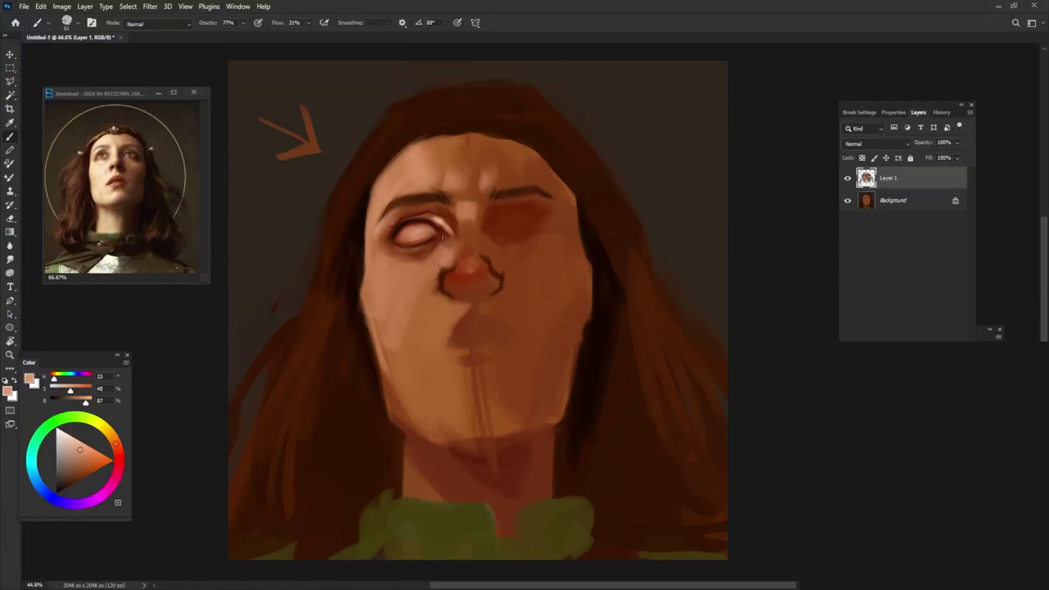
{"action": "left_click", "coordinate": [449, 230], "text": "alt"}
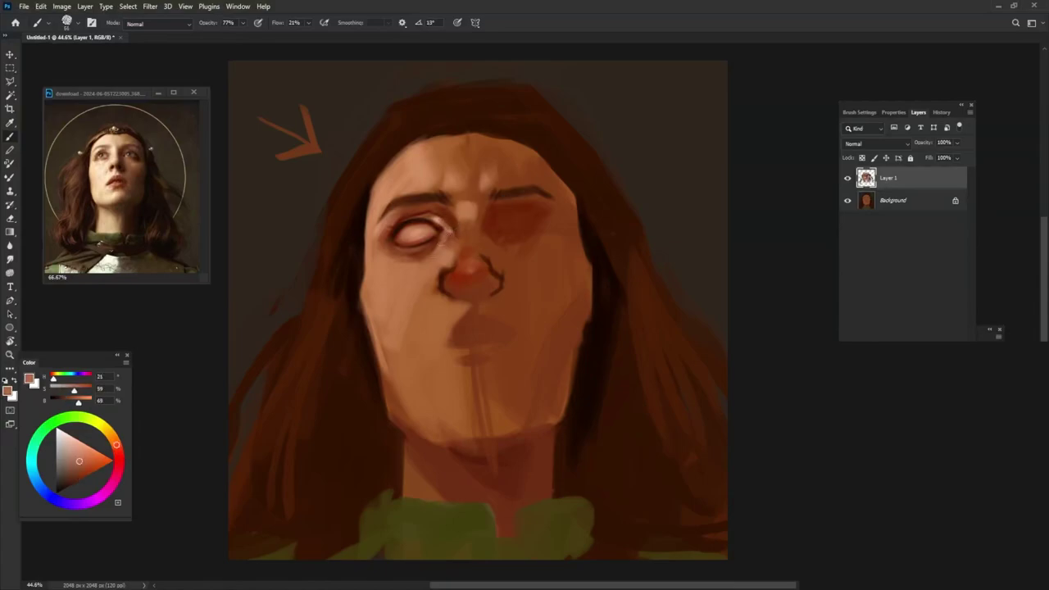
{"action": "left_click", "coordinate": [448, 223], "text": "alt"}
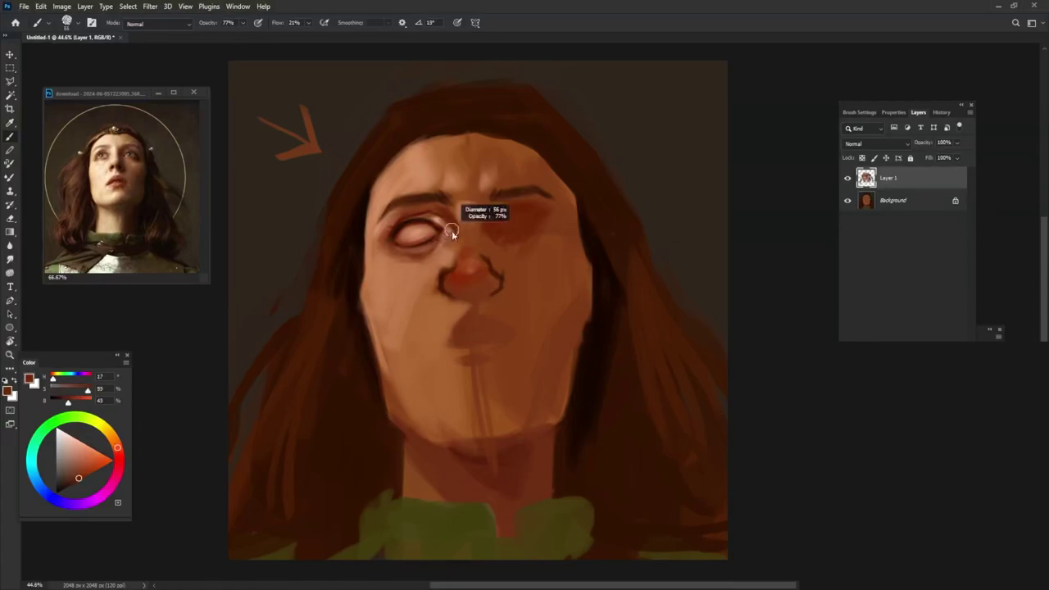
{"action": "key", "text": "shift+Left"}
{"action": "key", "text": "shift+Left"}
{"action": "key", "text": "shift+Left"}
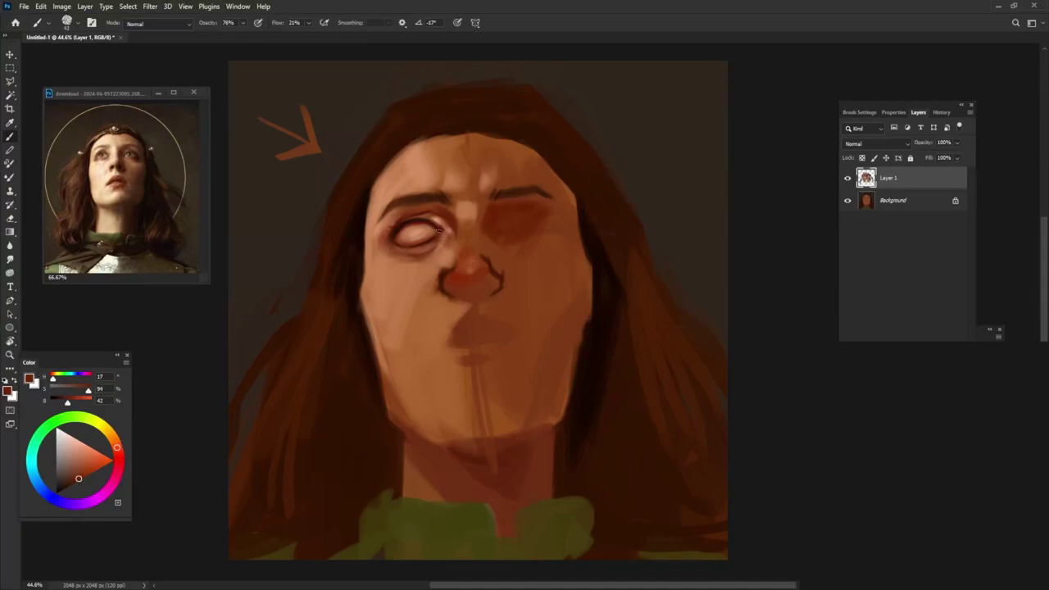
{"action": "left_click", "coordinate": [443, 228], "text": "alt"}
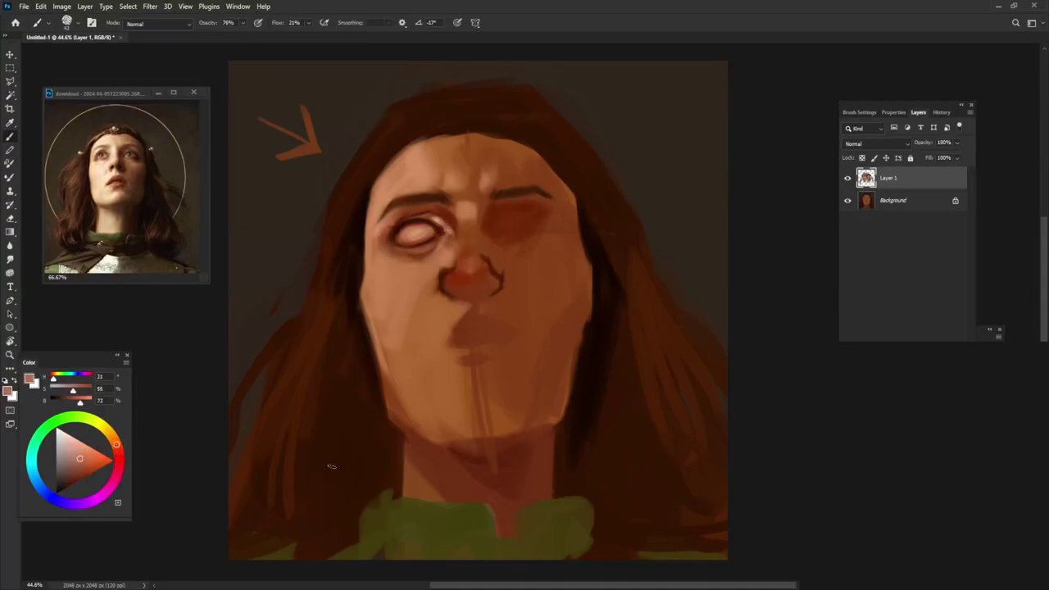
{"action": "left_click", "coordinate": [450, 217], "text": "alt"}
Step: Darken the outer corner of the right eye with deep dark red
{"action": "key", "text": "shift+Left"}
{"action": "key", "text": "shift+Left"}
{"action": "key", "text": "shift+Left"}
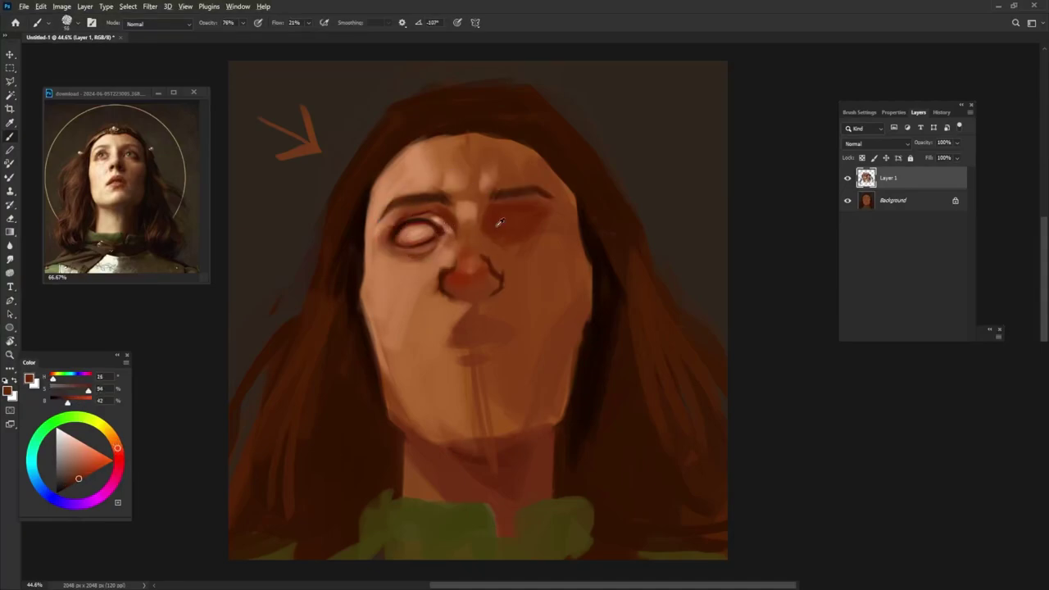
{"action": "left_click", "coordinate": [492, 214], "text": "alt"}
{"action": "left_click_drag", "start_coordinate": [90, 477], "coordinate": [69, 486]}
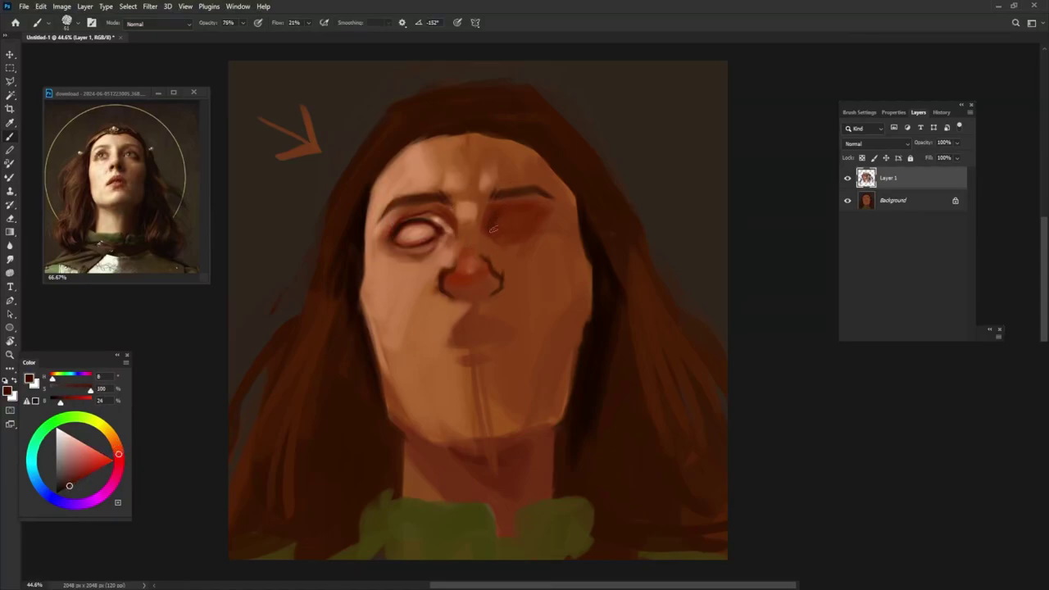
{"action": "key", "text": "shift+Left"}
{"action": "key", "text": "shift+Left"}
{"action": "left_click_drag", "start_coordinate": [546, 218], "coordinate": [559, 226]}
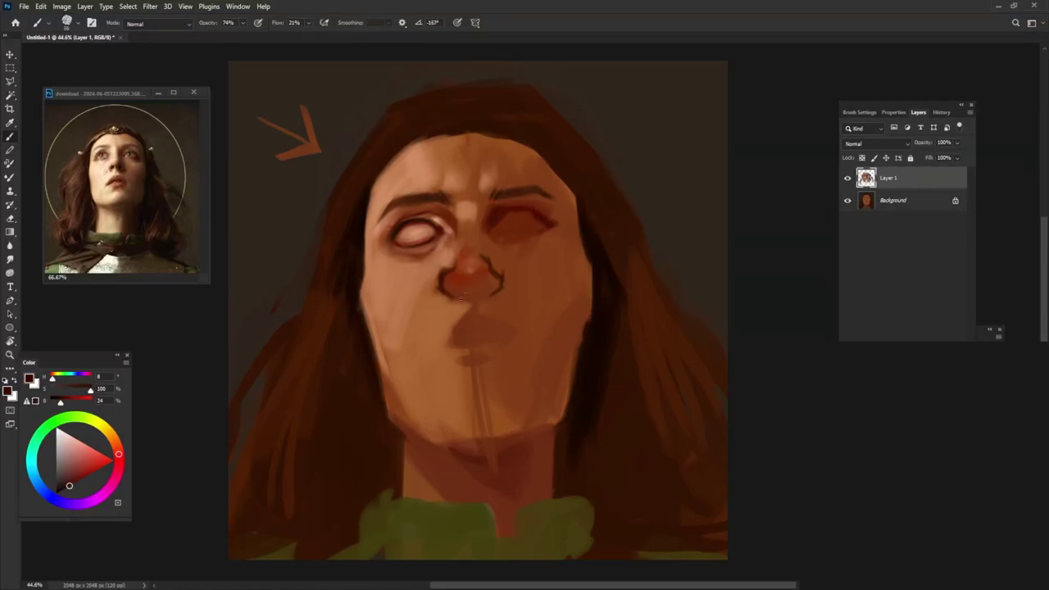
{"action": "left_click", "coordinate": [503, 236], "text": "alt"}
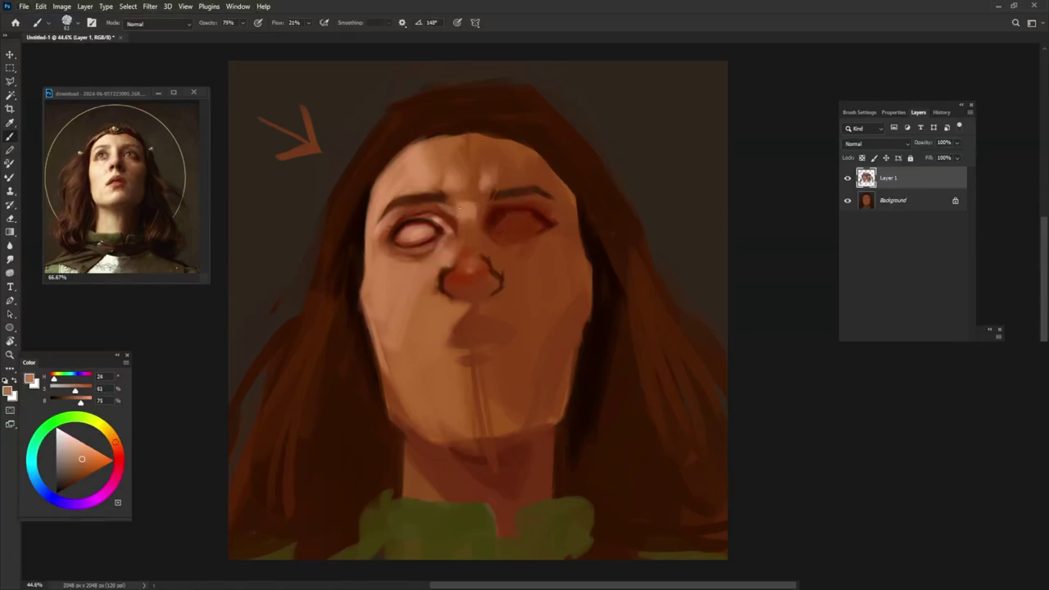
Step: Paint a light streak between the brows and lighten the upper forehead
{"action": "left_click_drag", "start_coordinate": [464, 202], "coordinate": [474, 190]}
{"action": "left_click", "coordinate": [480, 169], "text": "alt"}
{"action": "mouse_move", "coordinate": [467, 151]}
{"action": "left_mouse_down"}
{"action": "mouse_move", "coordinate": [424, 171]}
{"action": "mouse_move", "coordinate": [492, 127]}
{"action": "left_mouse_up"}
Step: Paint dark brown hair along the upper-left forehead edge
{"action": "left_click", "coordinate": [364, 210], "text": "alt"}
{"action": "left_click", "coordinate": [369, 197], "text": "alt"}
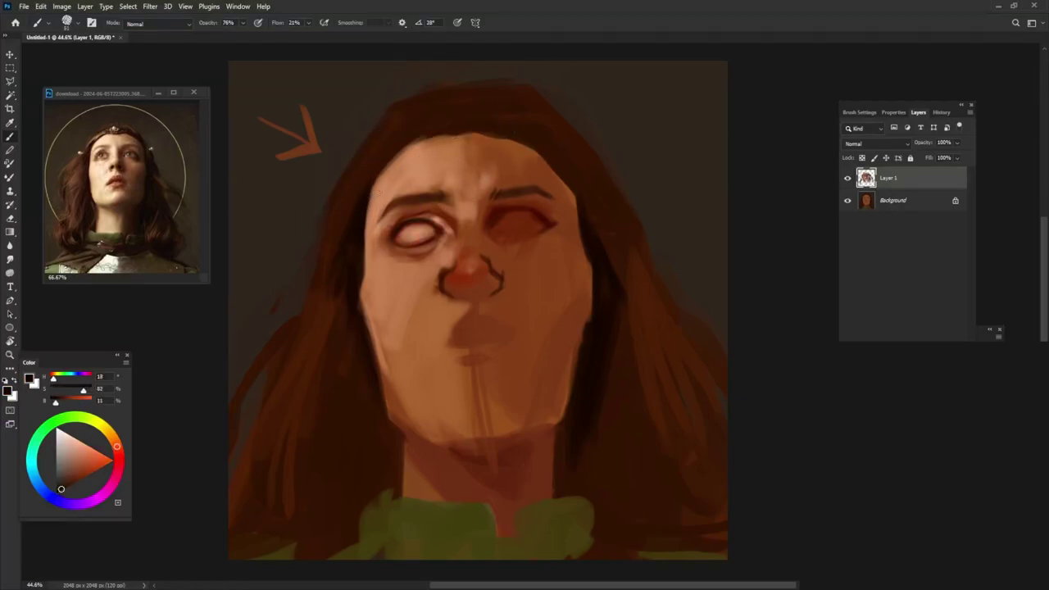
{"action": "left_click_drag", "start_coordinate": [369, 197], "coordinate": [430, 137]}
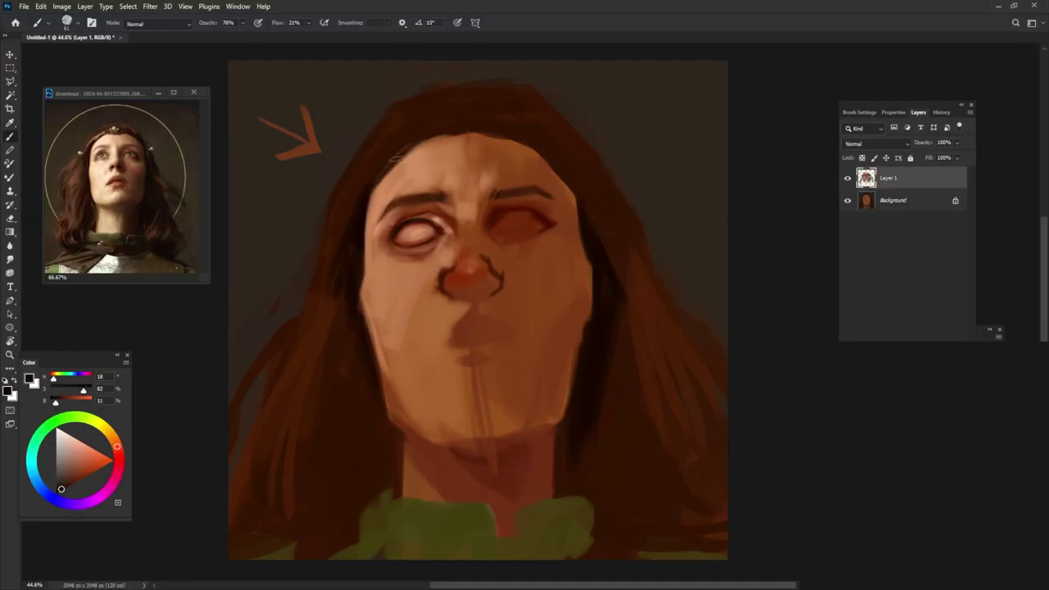
{"action": "left_click", "coordinate": [363, 205], "text": "alt"}
Step: Lighten the skin between the eyebrows with sampled forehead tones
{"action": "left_click_drag", "start_coordinate": [481, 181], "coordinate": [488, 178]}
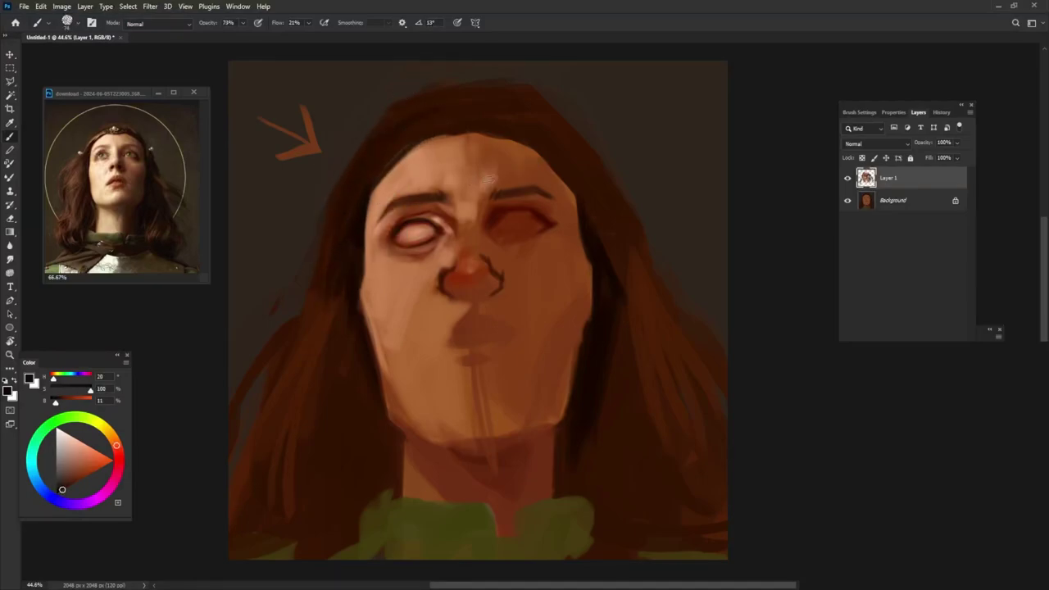
{"action": "left_click", "coordinate": [471, 203], "text": "alt"}
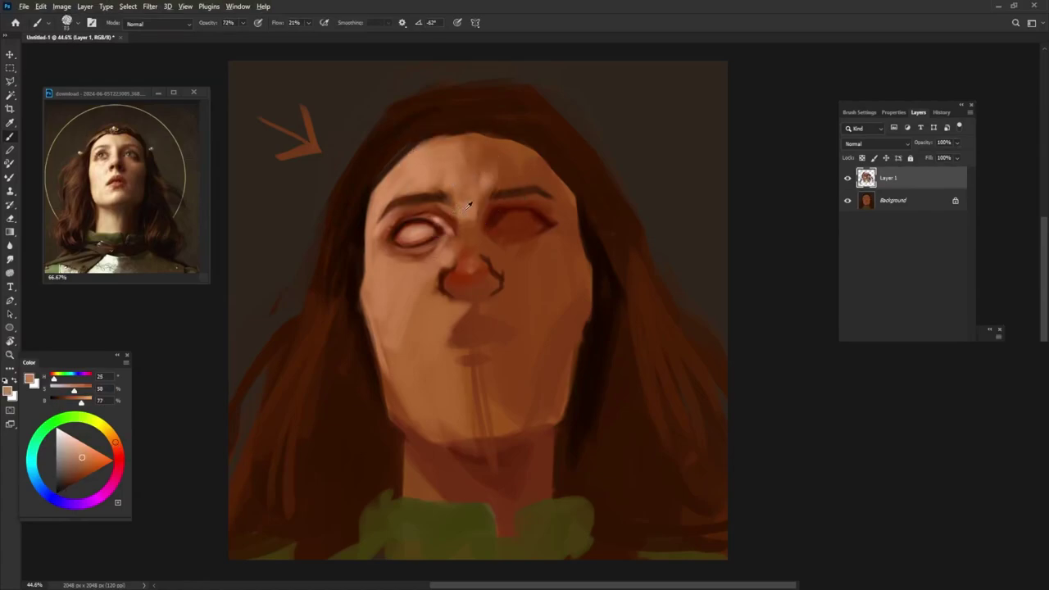
{"action": "left_click", "coordinate": [456, 208], "text": "alt"}
{"action": "left_click_drag", "start_coordinate": [450, 205], "coordinate": [459, 214]}
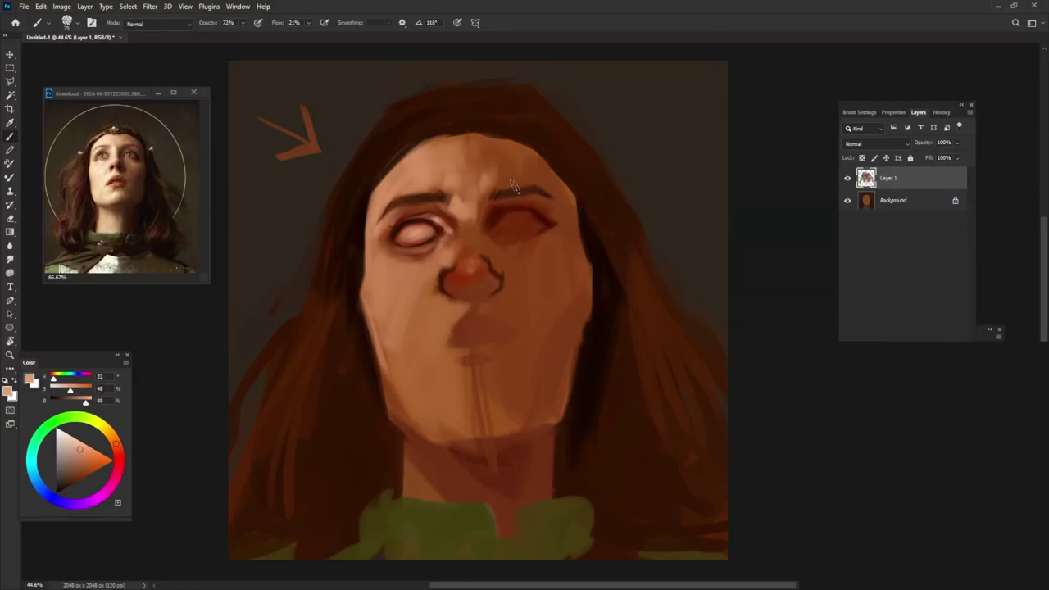
Step: Paint sampled skin colour over the reddish spot on the nose
{"action": "left_click", "coordinate": [492, 201], "text": "alt"}
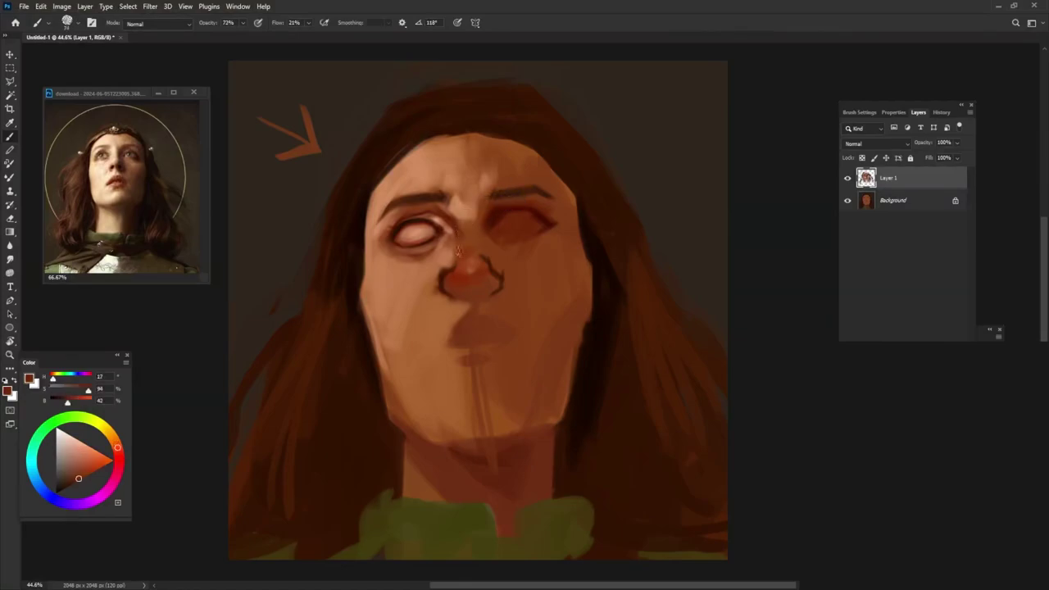
{"action": "left_click", "coordinate": [490, 218], "text": "alt"}
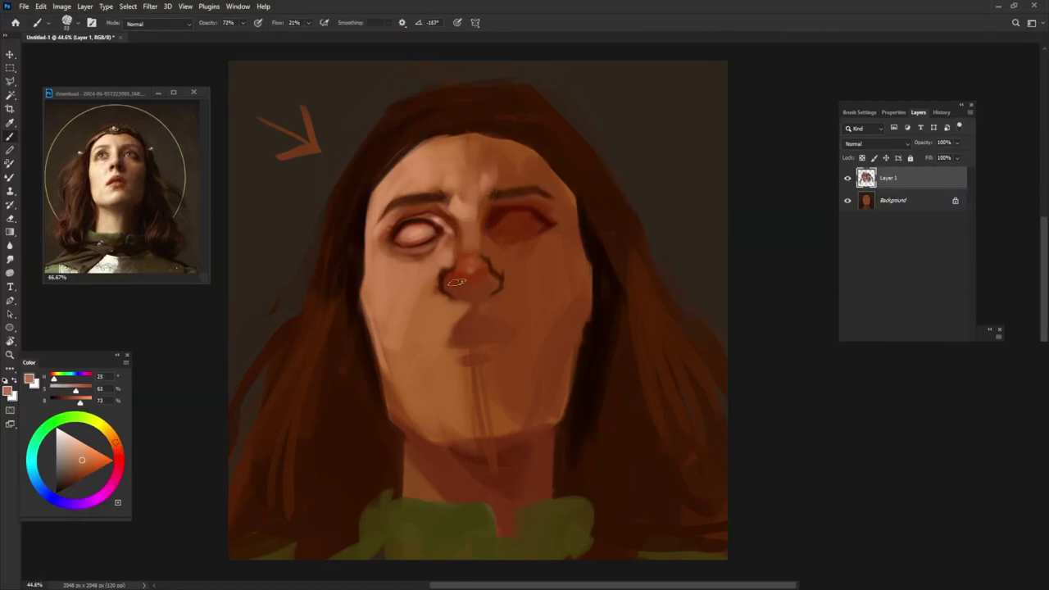
{"action": "left_click", "coordinate": [469, 246], "text": "alt"}
{"action": "left_click_drag", "start_coordinate": [468, 275], "coordinate": [453, 279]}
Step: Adjust brush size and opacity, sampling skin tones over the left brow and under the left eye
{"action": "left_click", "coordinate": [426, 168], "text": "alt"}
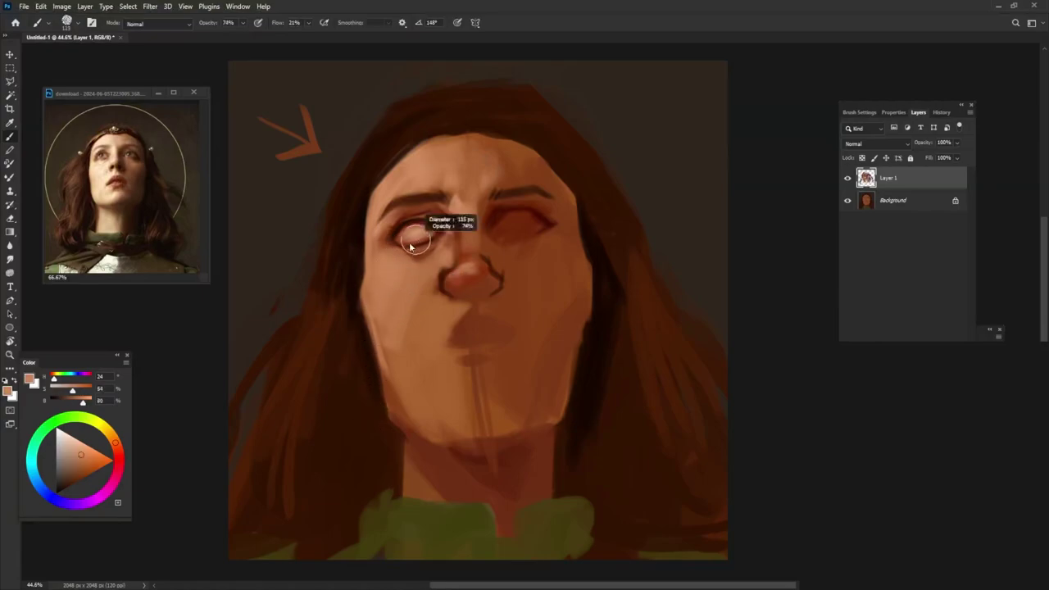
{"action": "left_click_drag", "start_coordinate": [414, 234], "coordinate": [423, 230]}
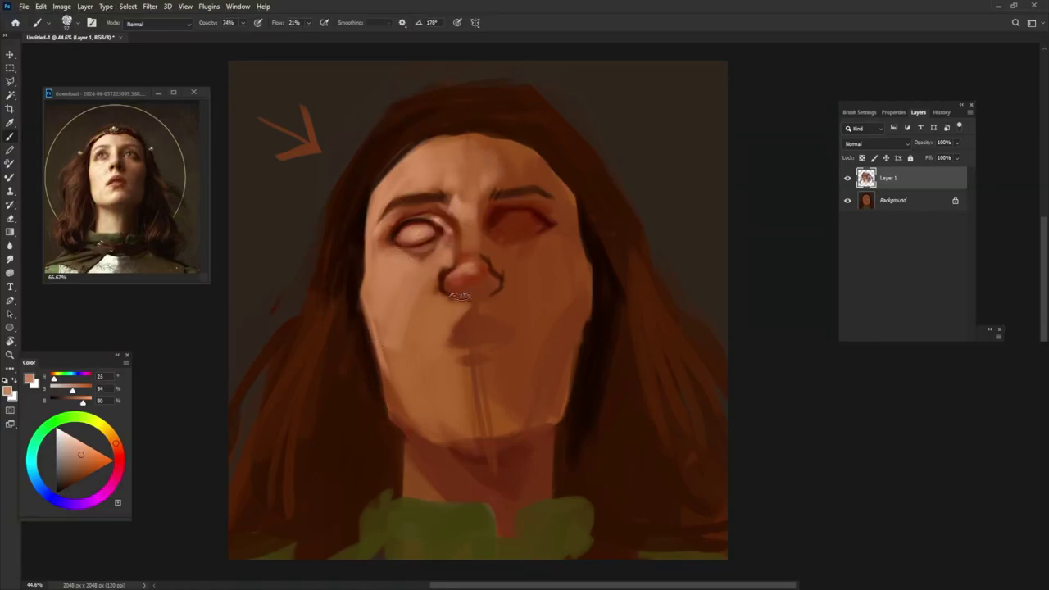
{"action": "left_click", "coordinate": [405, 256], "text": "alt"}
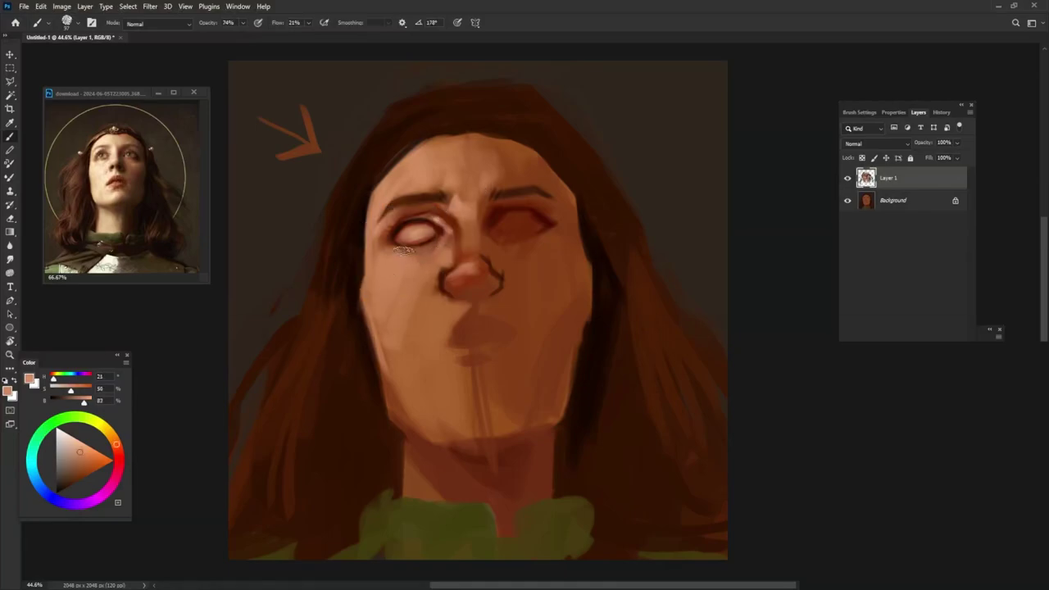
{"action": "left_click", "coordinate": [402, 253], "text": "alt"}
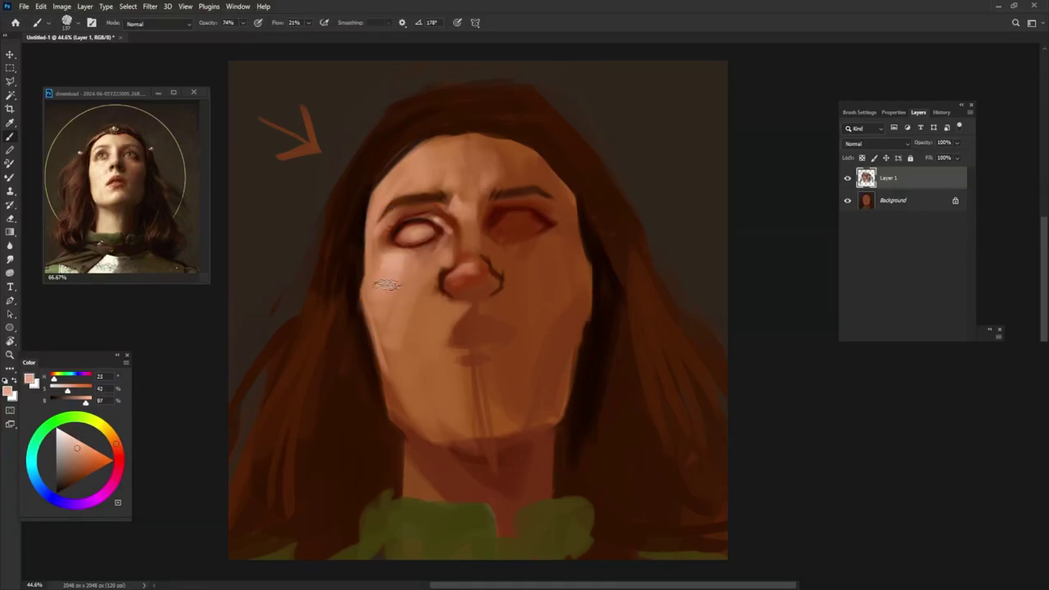
{"action": "left_click", "coordinate": [400, 259], "text": "alt"}
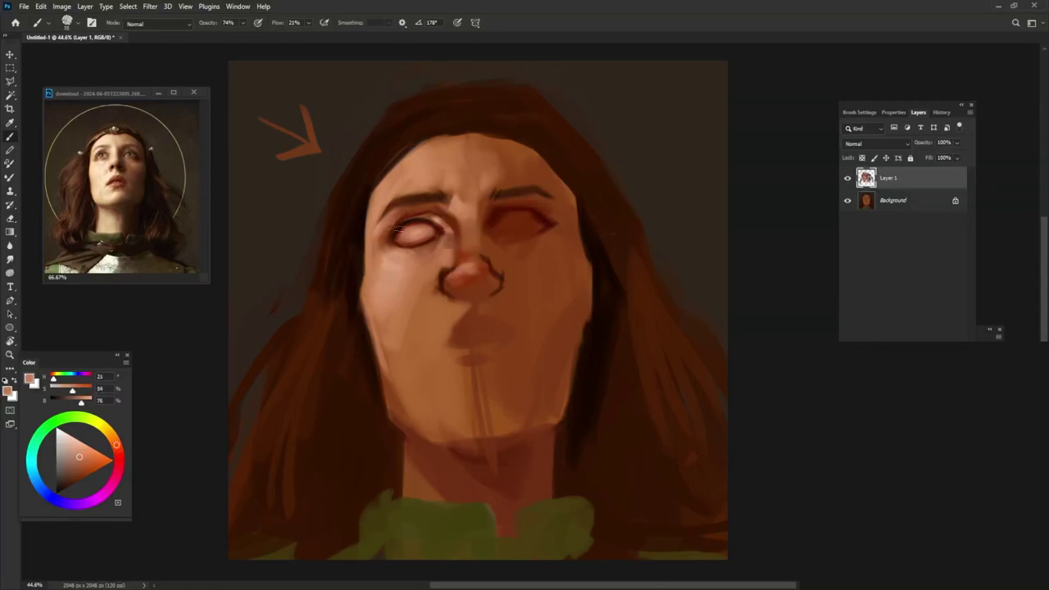
{"action": "left_click", "coordinate": [450, 244], "text": "alt"}
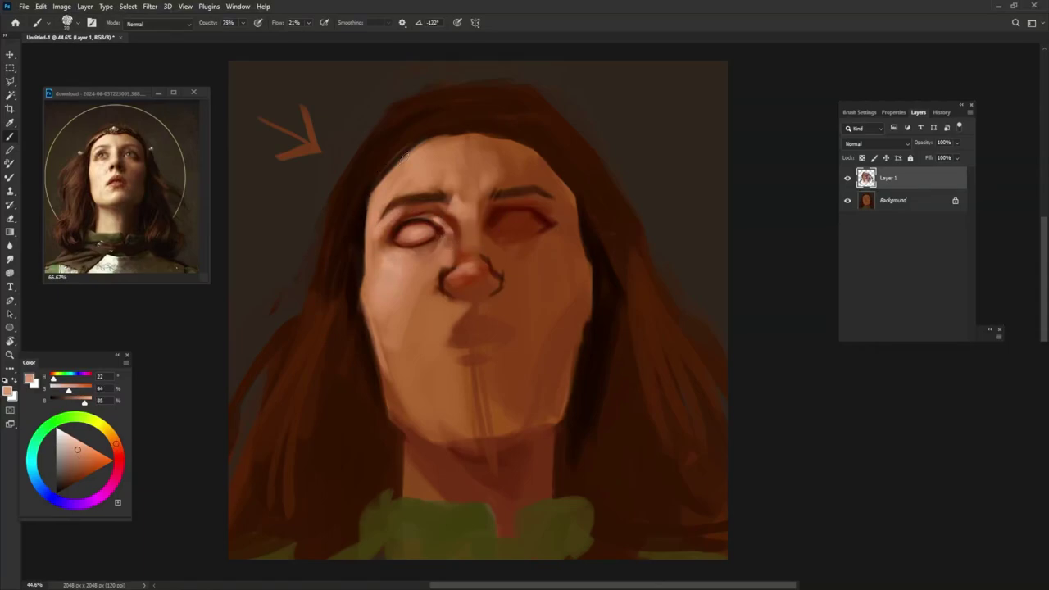
Step: Darken the right eye socket and the hair edge at the face's upper right
{"action": "right_click", "coordinate": [519, 236], "text": "alt"}
{"action": "left_click", "coordinate": [501, 282], "text": "alt"}
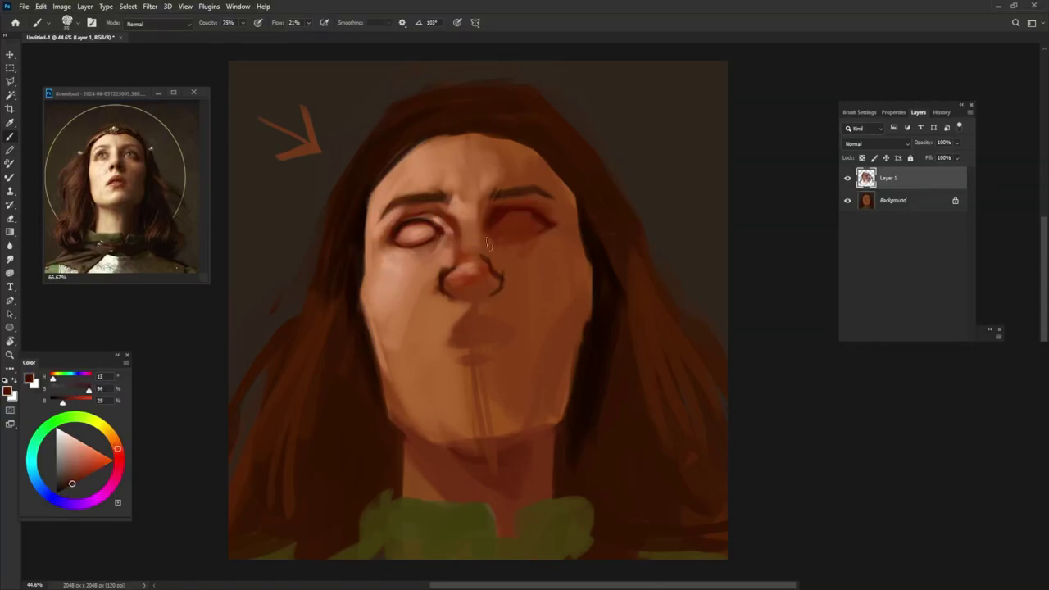
{"action": "left_click_drag", "start_coordinate": [492, 232], "coordinate": [506, 246]}
{"action": "left_click", "coordinate": [578, 204], "text": "alt"}
{"action": "left_click_drag", "start_coordinate": [539, 152], "coordinate": [573, 193]}
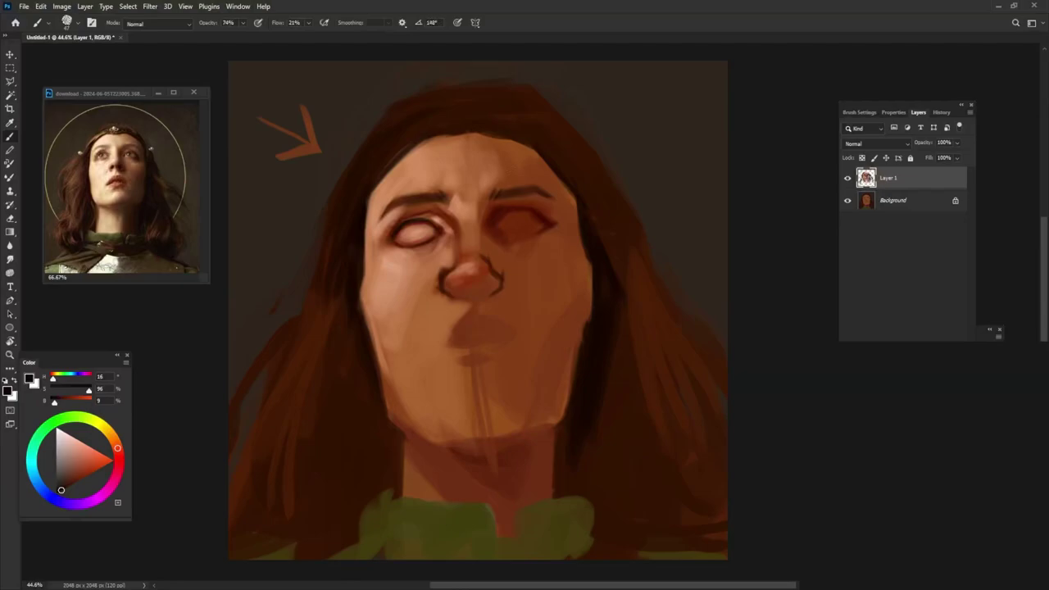
Step: Darken the forehead hairline, then sample tones around the brows, right eye and nose
{"action": "left_click_drag", "start_coordinate": [442, 135], "coordinate": [484, 138]}
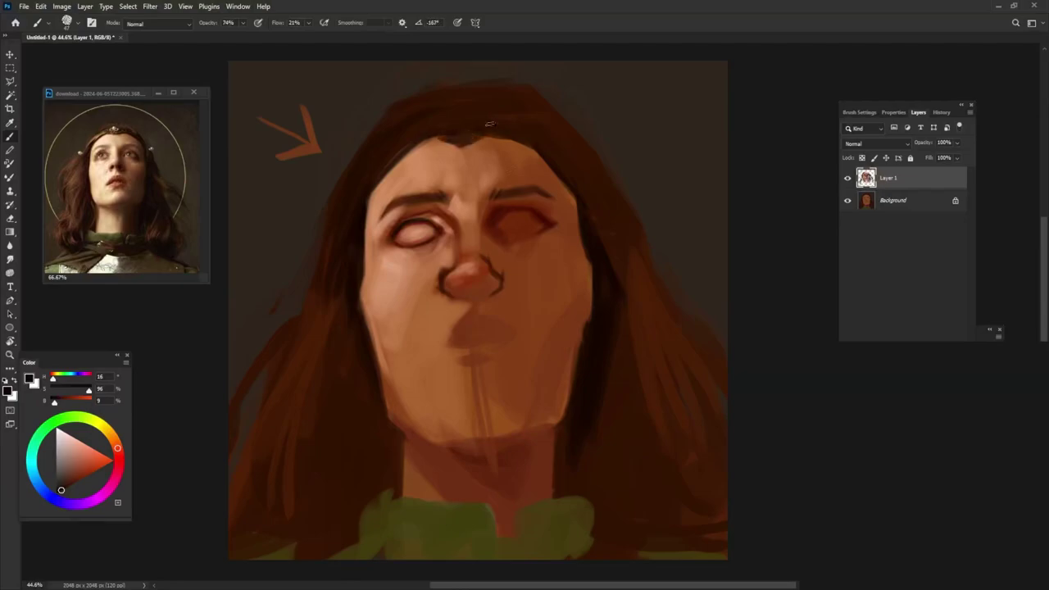
{"action": "left_click", "coordinate": [480, 203], "text": "alt"}
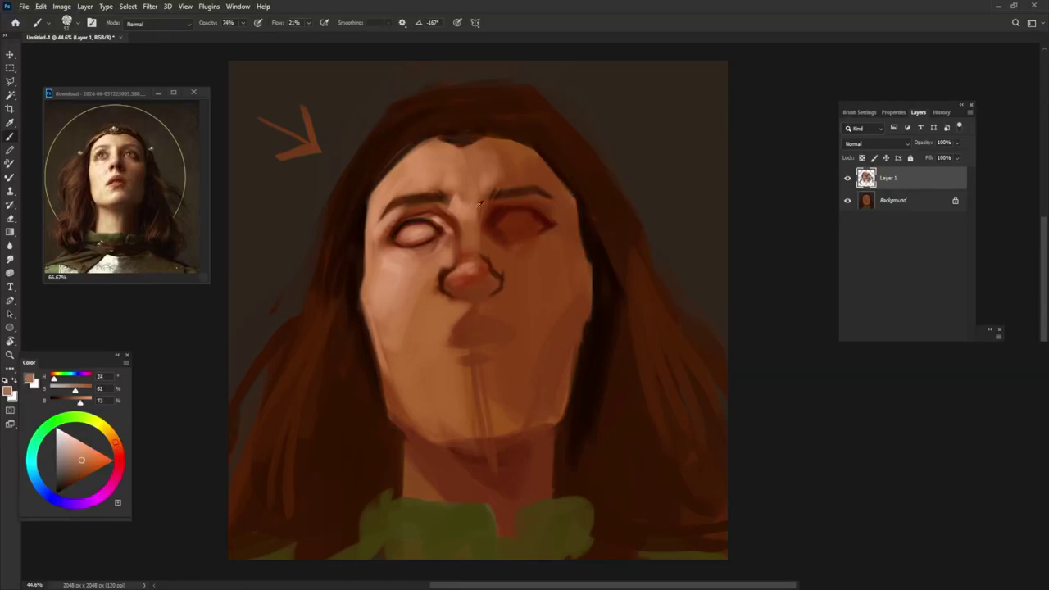
{"action": "left_click", "coordinate": [425, 200], "text": "alt"}
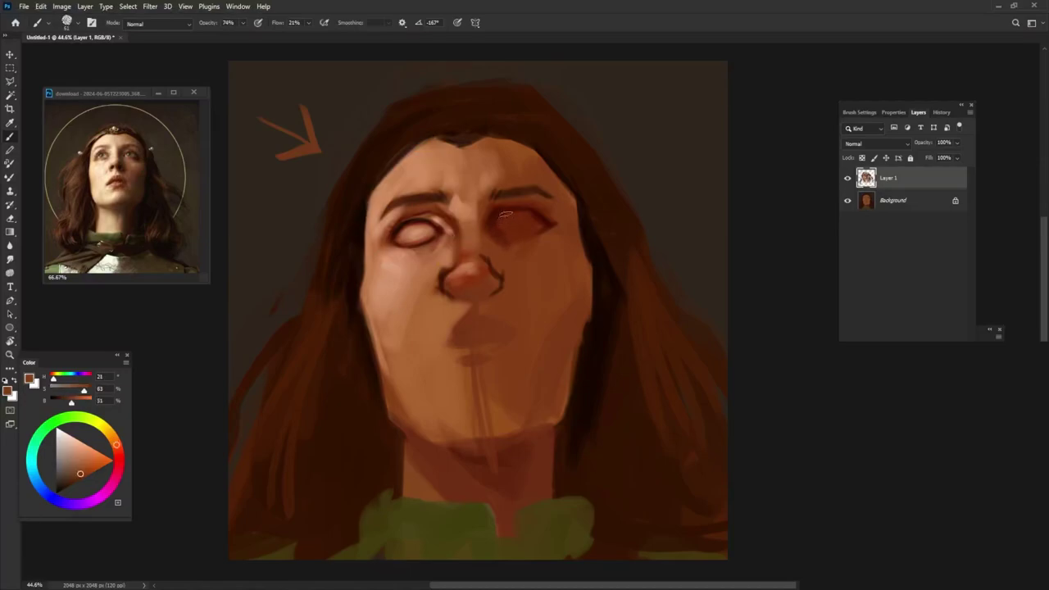
{"action": "left_click", "coordinate": [453, 212], "text": "alt"}
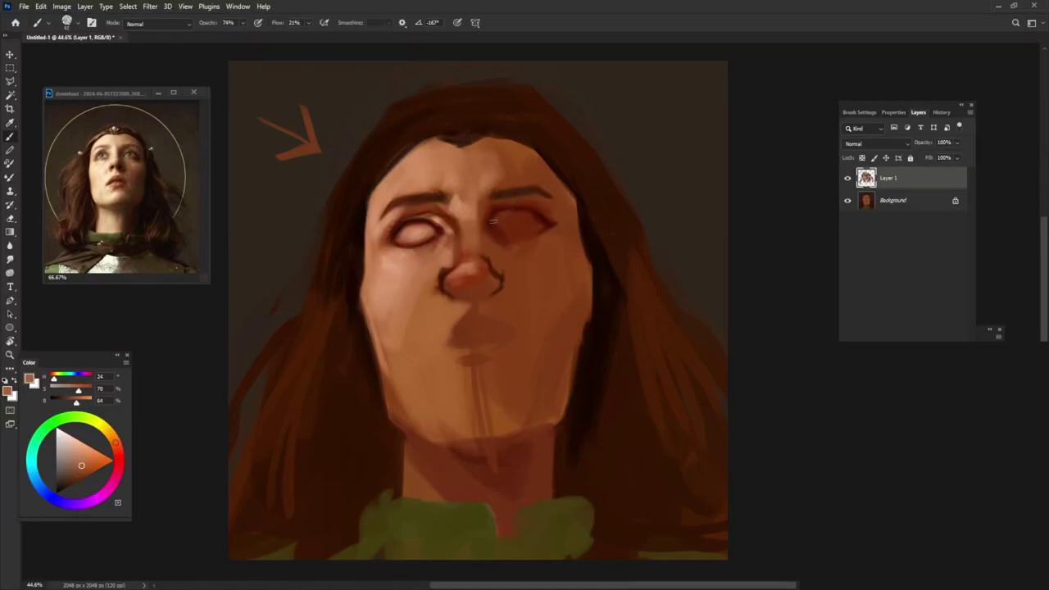
{"action": "left_click", "coordinate": [492, 216], "text": "alt"}
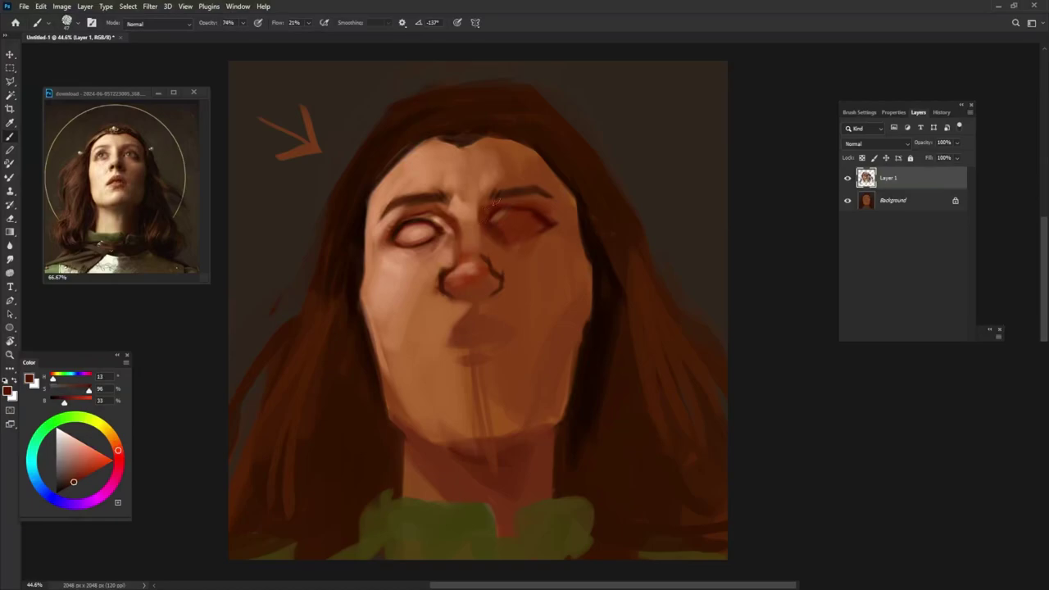
{"action": "left_click", "coordinate": [451, 217], "text": "alt"}
Step: Sample light, mid and dark red-brown skin tones across the nose and nose bridge
{"action": "left_click", "coordinate": [429, 419], "text": "alt"}
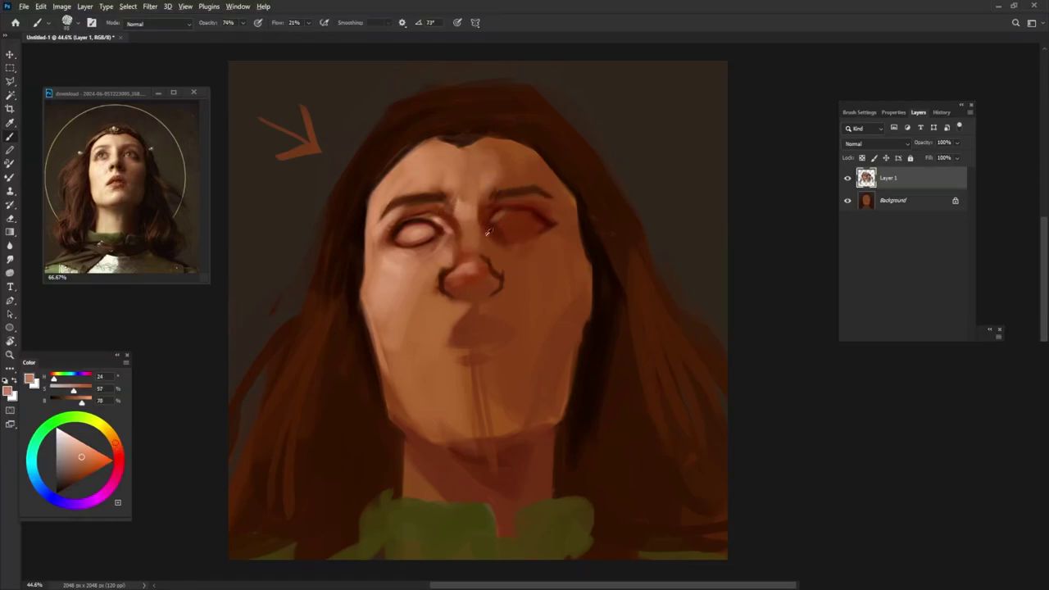
{"action": "left_click", "coordinate": [472, 238], "text": "alt"}
{"action": "left_click", "coordinate": [492, 223], "text": "alt"}
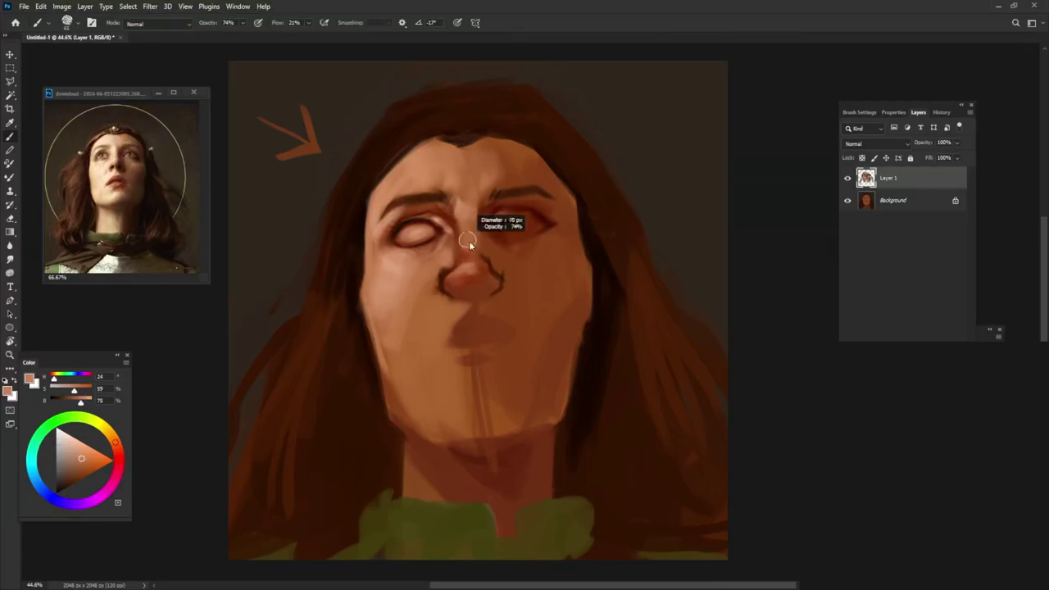
{"action": "left_click", "coordinate": [467, 207], "text": "alt"}
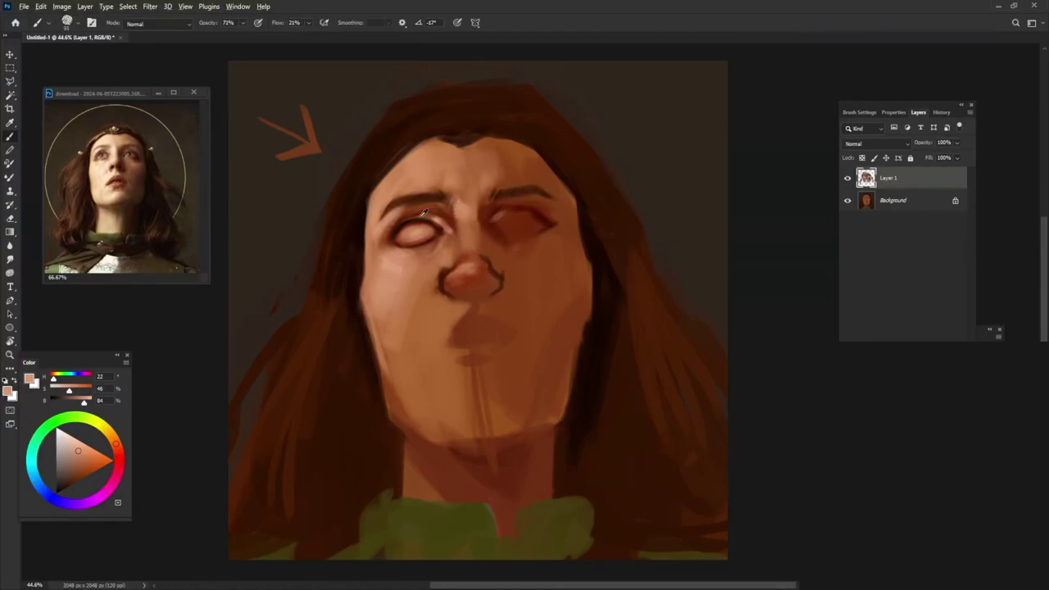
{"action": "left_click", "coordinate": [461, 285], "text": "alt"}
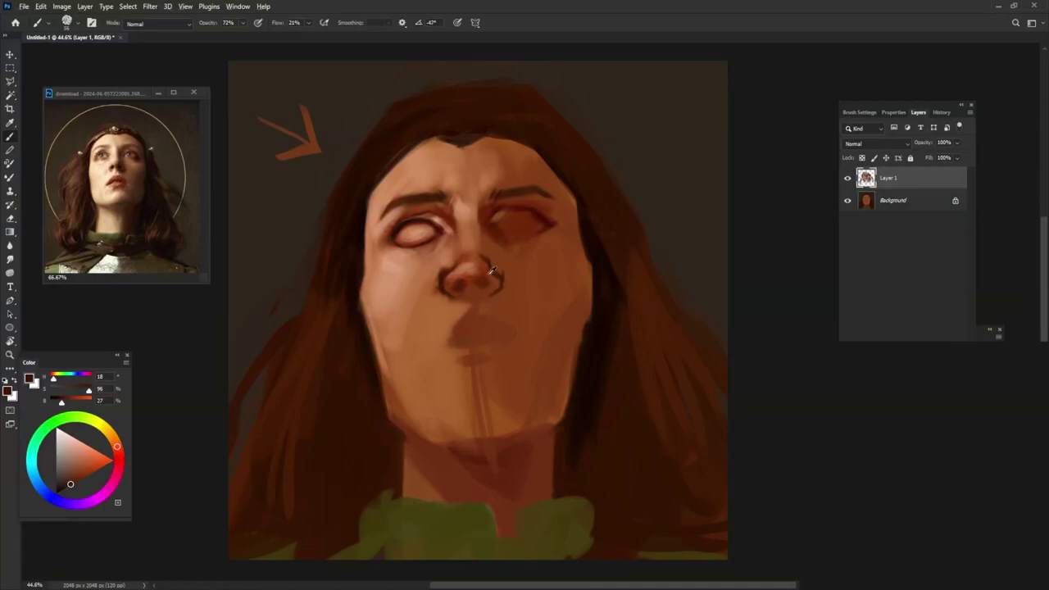
{"action": "left_click", "coordinate": [479, 283], "text": "alt"}
{"action": "left_click", "coordinate": [445, 273], "text": "alt"}
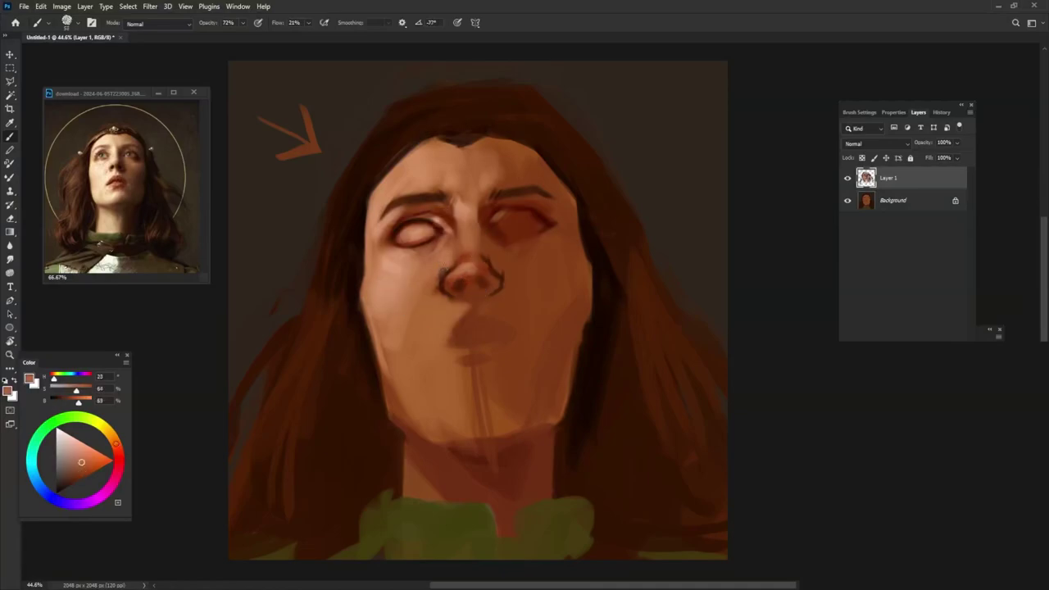
Step: Sample tones near the eyes and beside the nose, and enlarge the brush
{"action": "left_click", "coordinate": [460, 246], "text": "alt"}
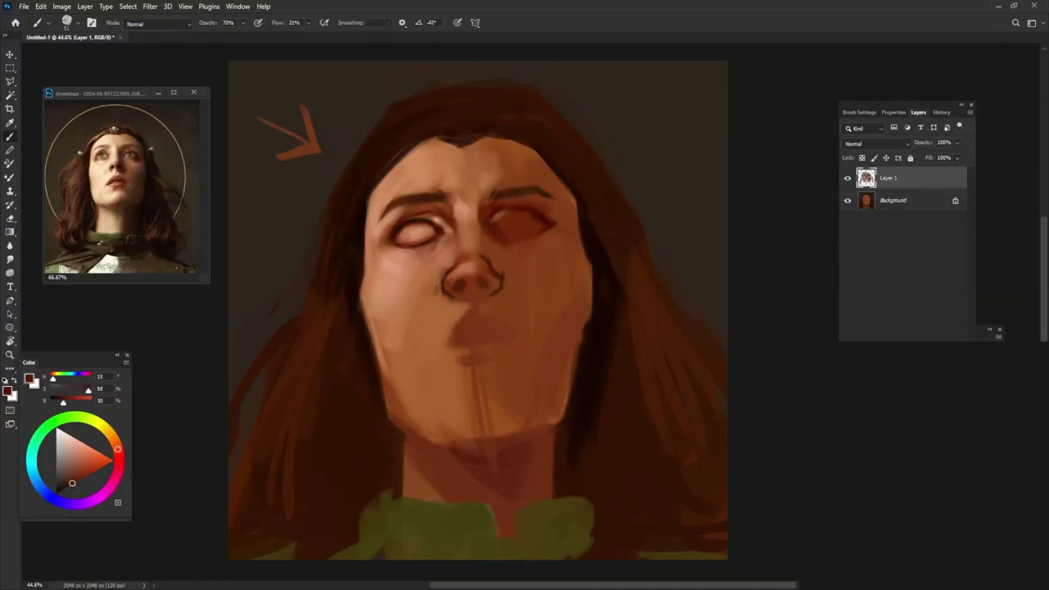
{"action": "left_click", "coordinate": [517, 229], "text": "alt"}
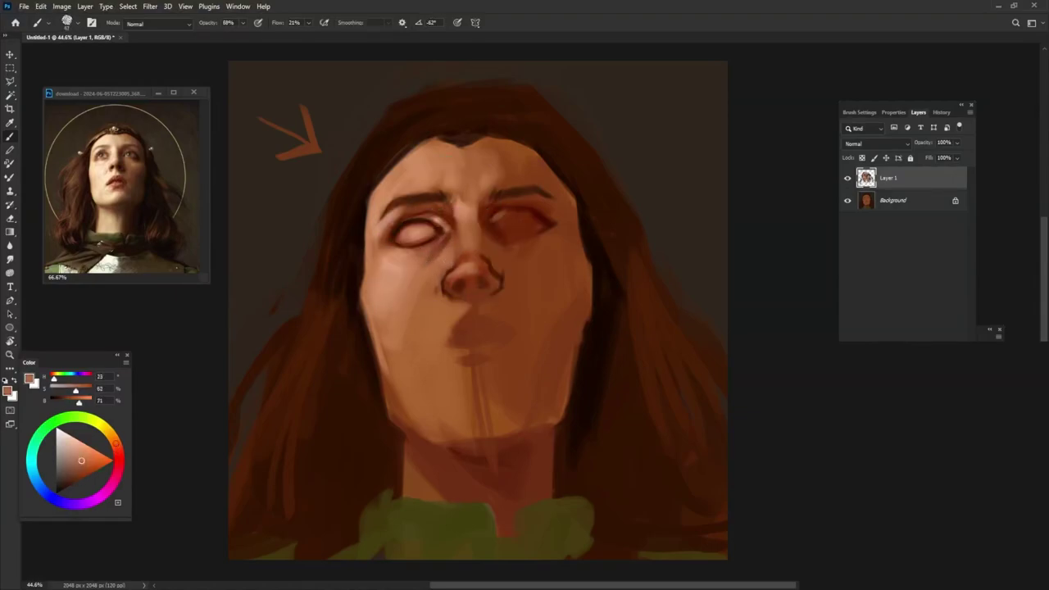
{"action": "left_click", "coordinate": [435, 288], "text": "alt"}
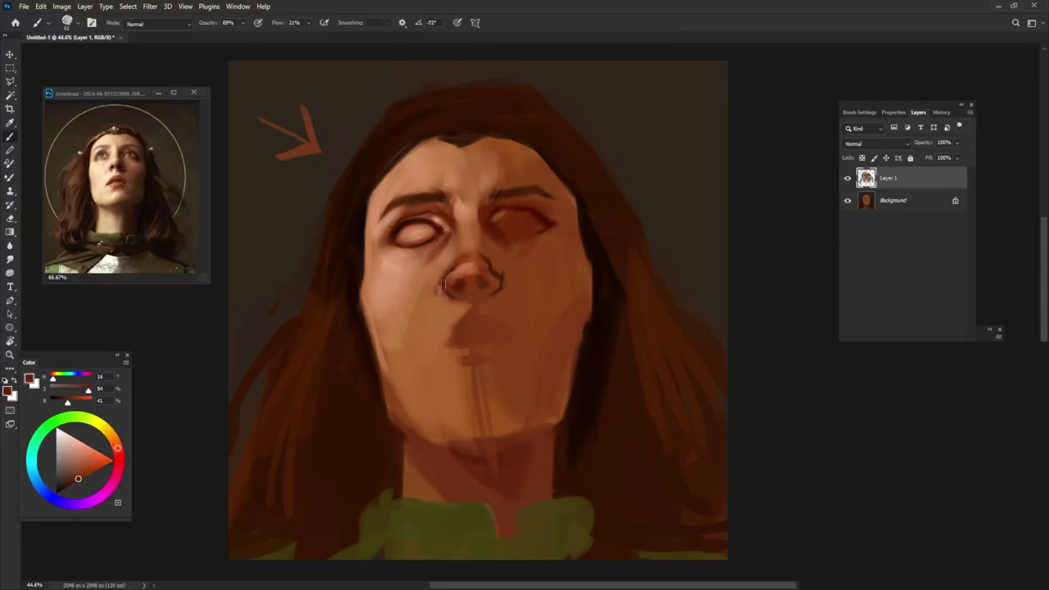
{"action": "left_click", "coordinate": [439, 285], "text": "alt"}
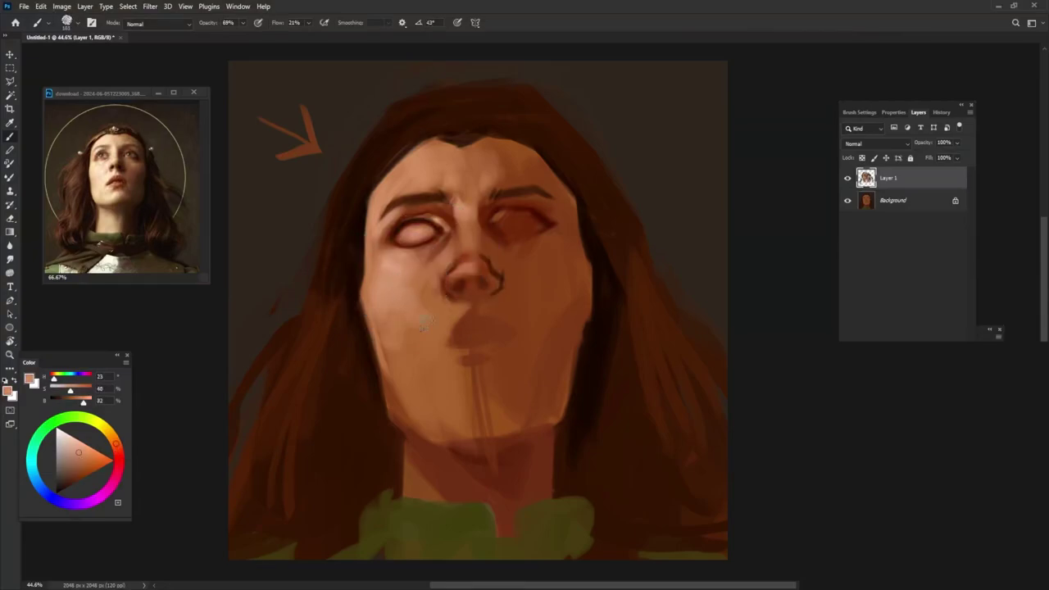
{"action": "right_click", "coordinate": [478, 239], "text": "alt"}
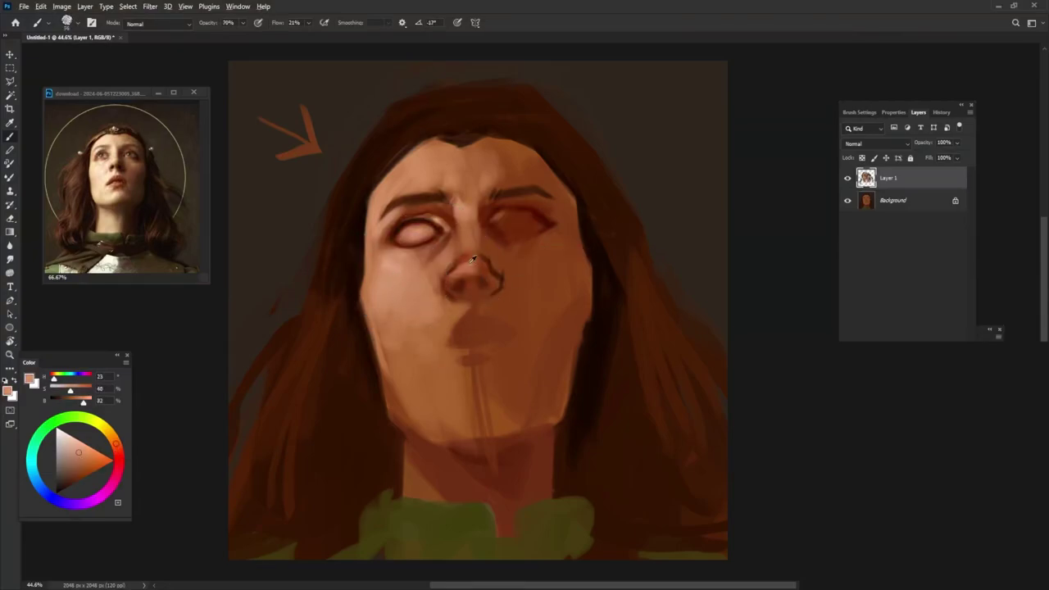
{"action": "left_click", "coordinate": [393, 256], "text": "alt"}
Step: Paint dark brown shading under the left eye
{"action": "left_click", "coordinate": [466, 264], "text": "alt"}
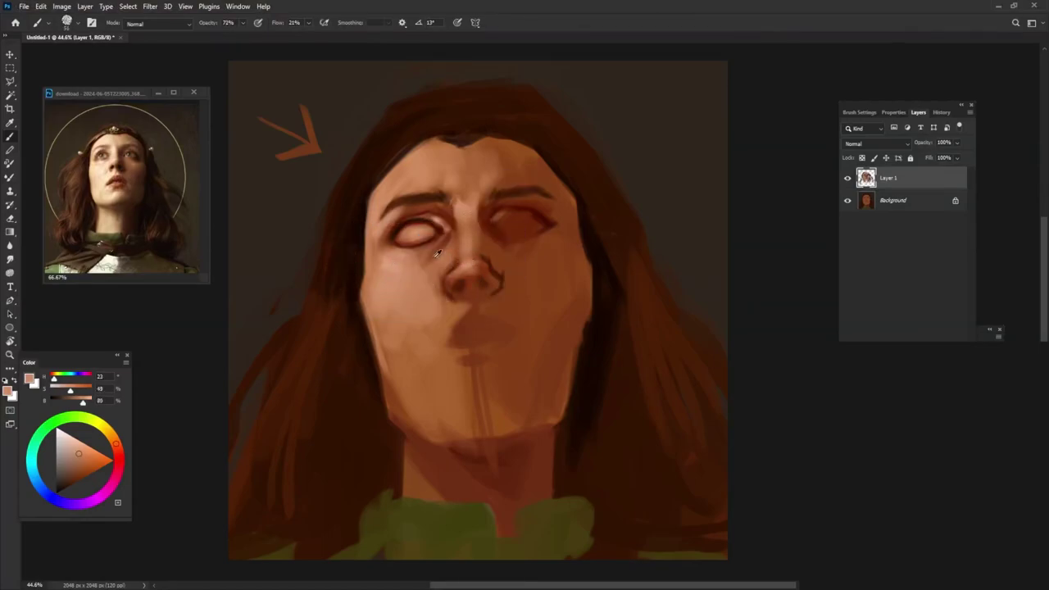
{"action": "left_click", "coordinate": [447, 223], "text": "alt"}
{"action": "left_click_drag", "start_coordinate": [389, 246], "coordinate": [431, 252]}
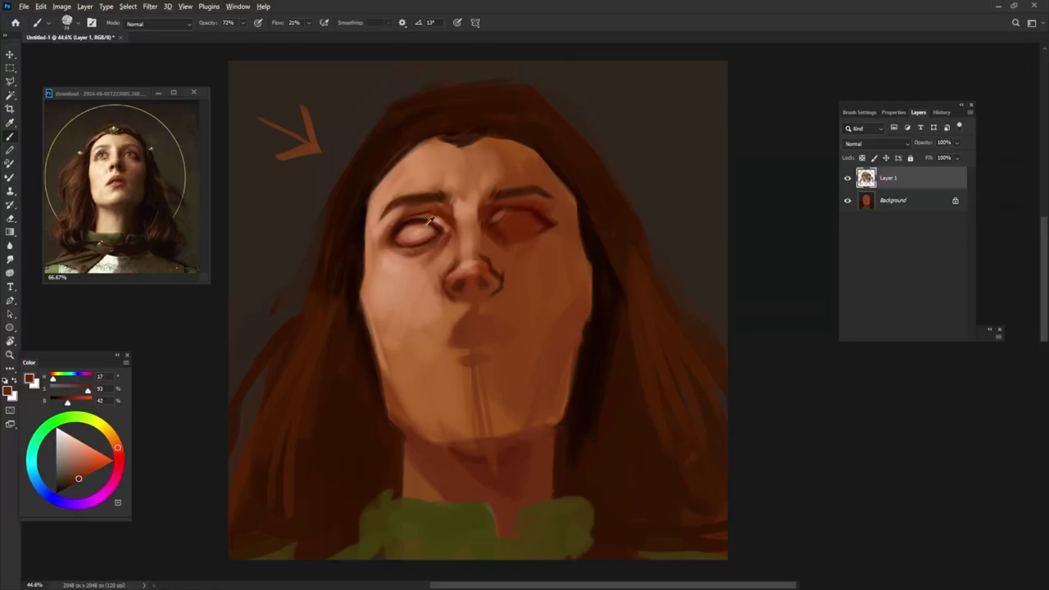
Step: Paint lighter skin over the right eye socket and add a near-black accent on its upper lid
{"action": "left_click", "coordinate": [512, 225], "text": "alt"}
{"action": "left_click_drag", "start_coordinate": [500, 224], "coordinate": [533, 215]}
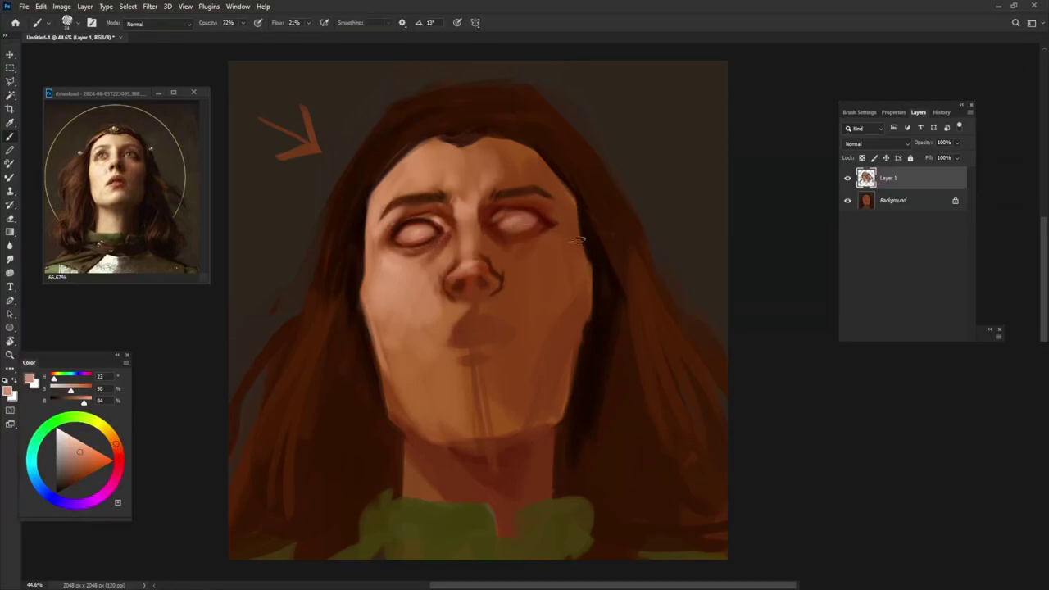
{"action": "left_click", "coordinate": [604, 262], "text": "alt"}
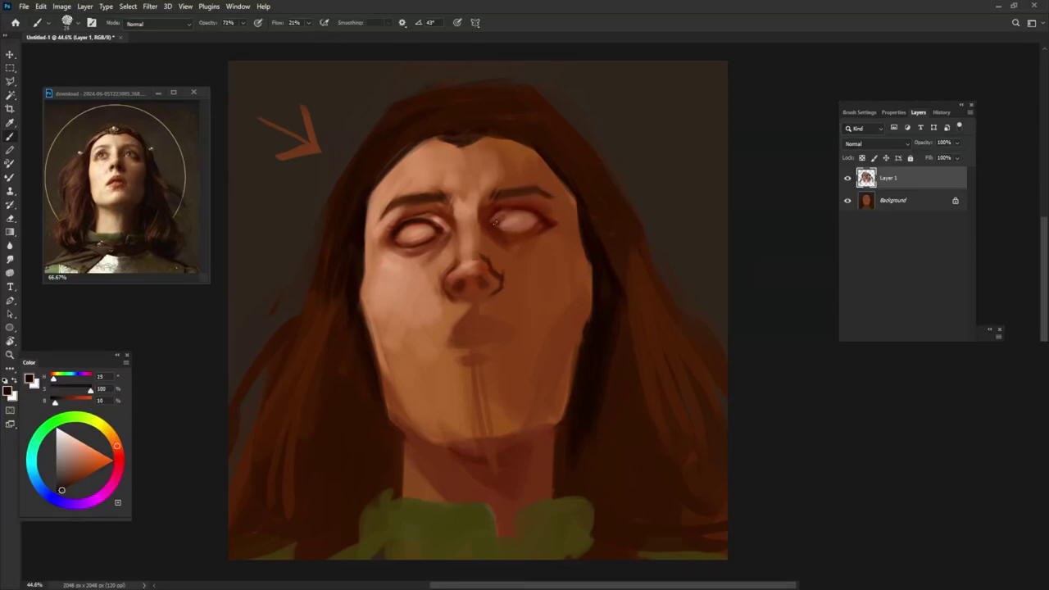
{"action": "left_click_drag", "start_coordinate": [552, 199], "coordinate": [577, 185]}
Step: Sample eye-area and pale skin tones, then lighten the forehead skin
{"action": "left_click", "coordinate": [518, 234], "text": "alt"}
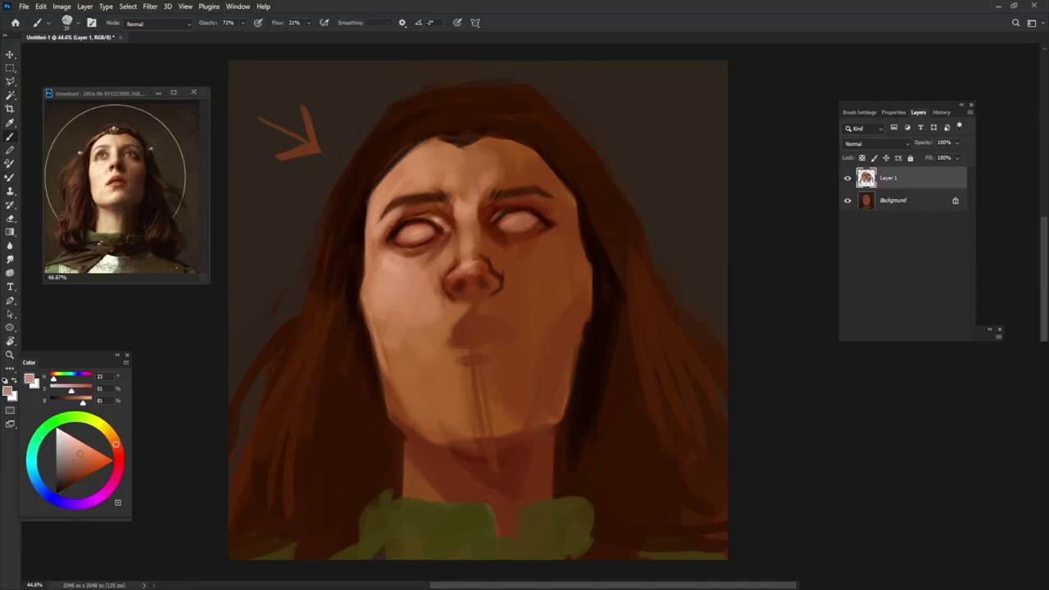
{"action": "left_click", "coordinate": [513, 213], "text": "alt"}
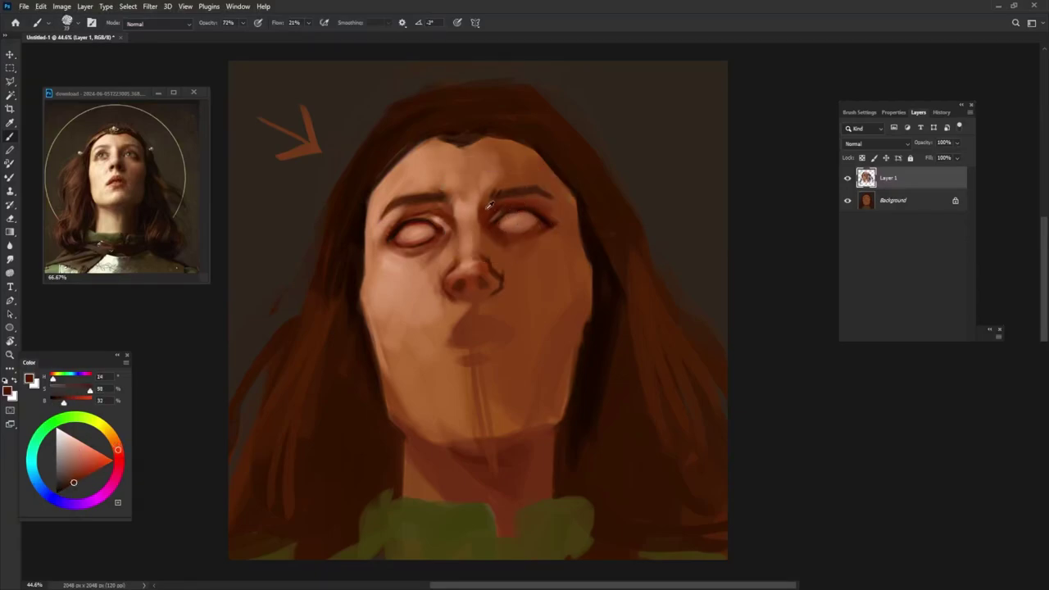
{"action": "left_click", "coordinate": [480, 201], "text": "alt"}
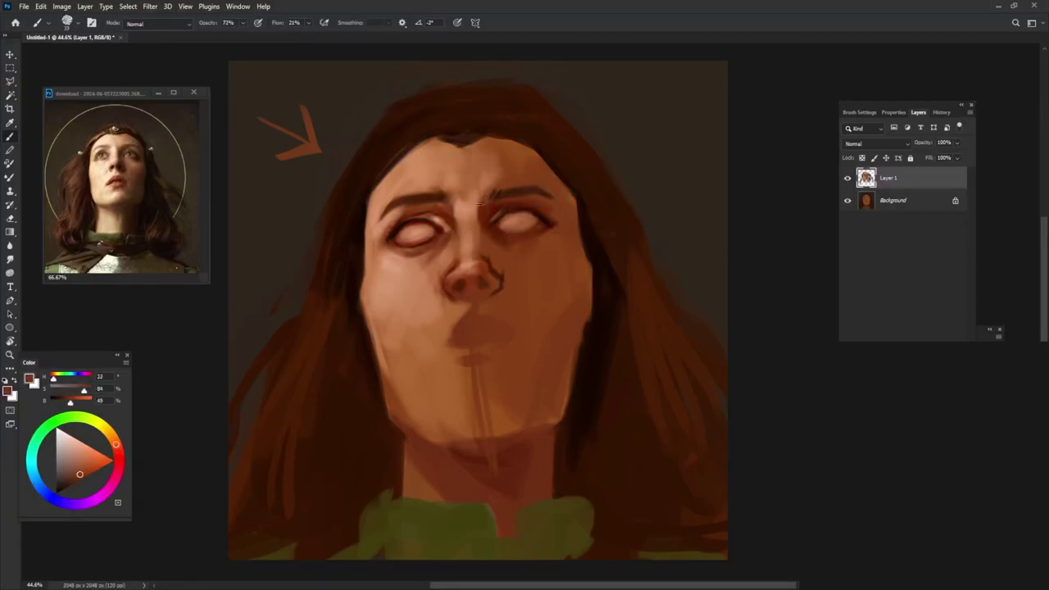
{"action": "left_click", "coordinate": [383, 220], "text": "alt"}
{"action": "left_click", "coordinate": [410, 205], "text": "alt"}
{"action": "left_click", "coordinate": [440, 185], "text": "alt"}
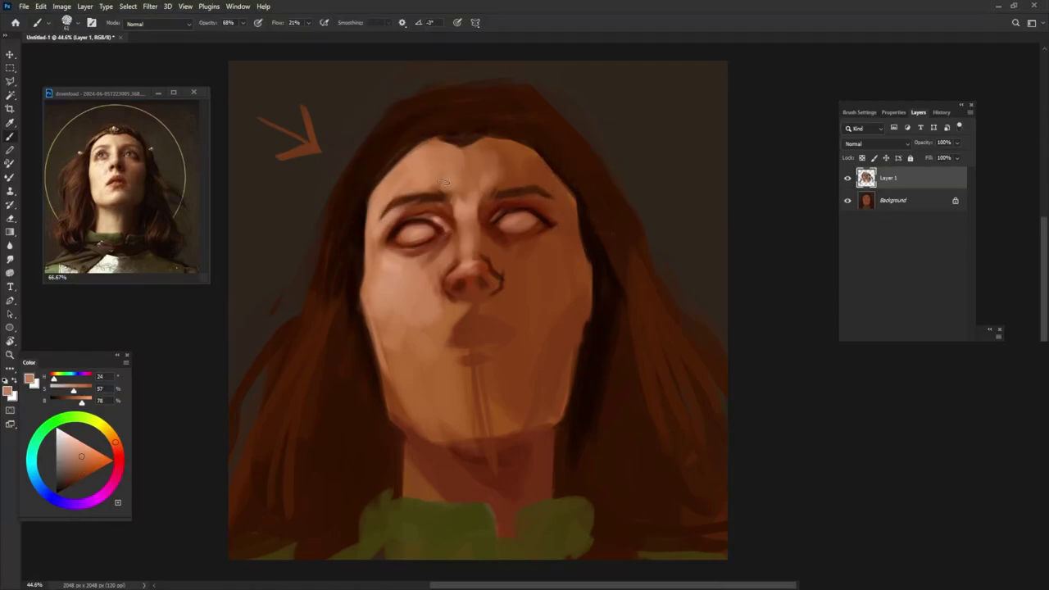
{"action": "left_click", "coordinate": [433, 177], "text": "alt"}
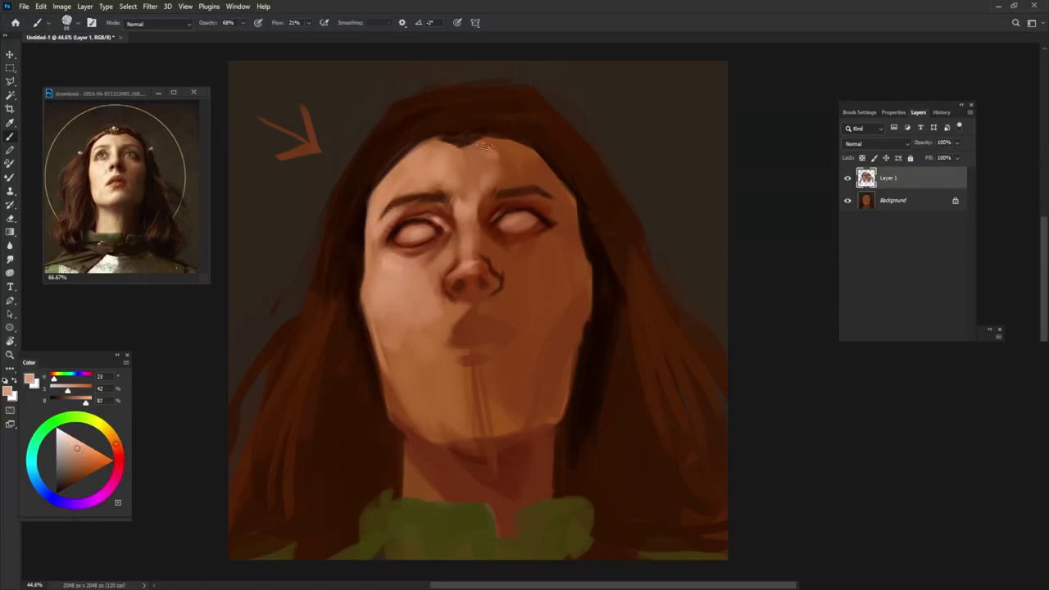
{"action": "left_click_drag", "start_coordinate": [490, 146], "coordinate": [475, 179]}
Step: Repaint the left jaw and cheek edge in mid reddish brown
{"action": "left_click", "coordinate": [496, 161], "text": "alt"}
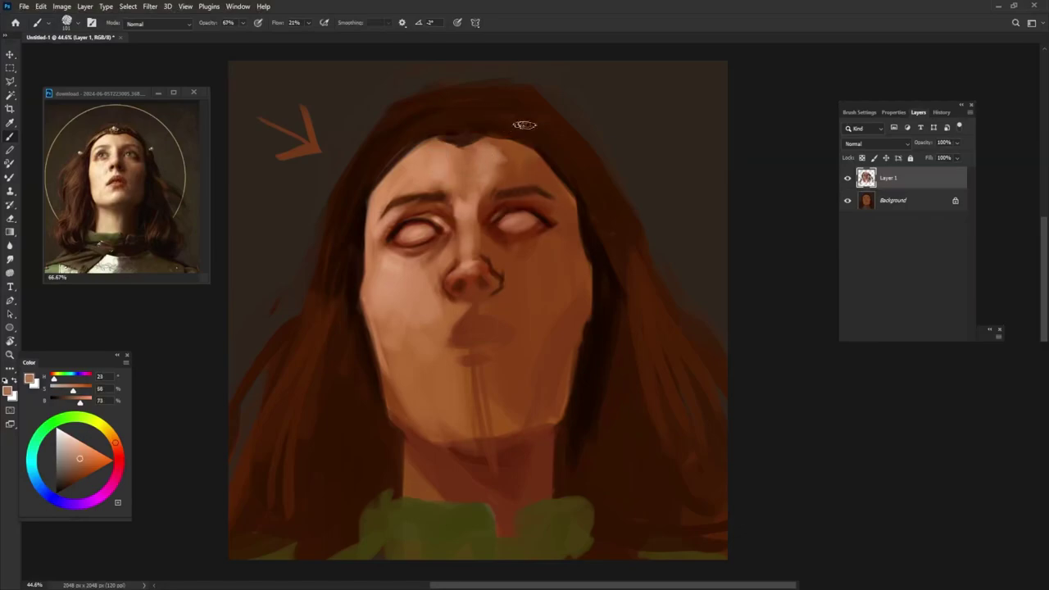
{"action": "left_click", "coordinate": [366, 371], "text": "alt"}
{"action": "left_click", "coordinate": [354, 298], "text": "alt"}
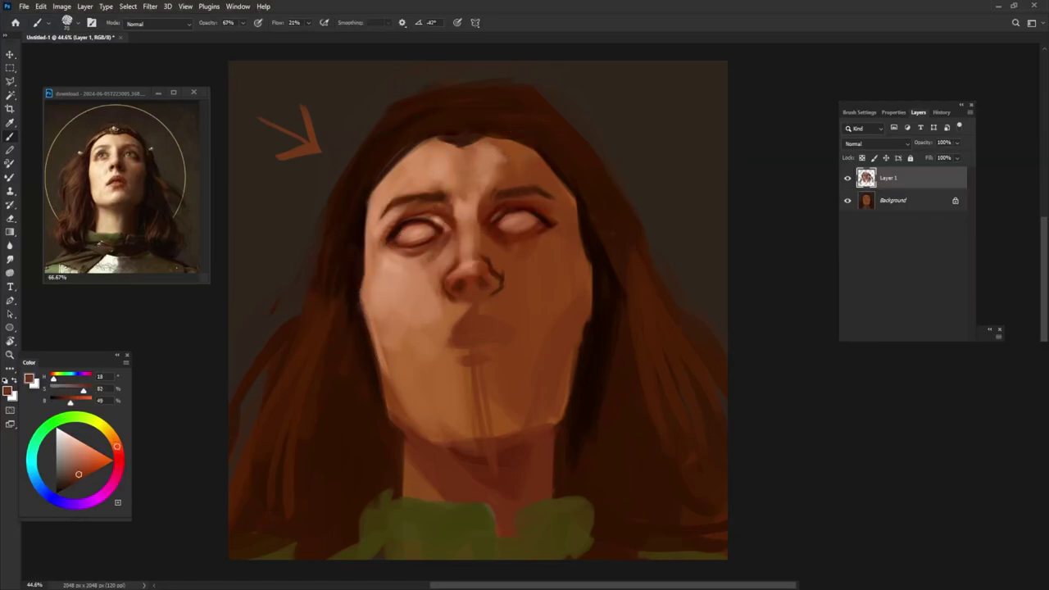
{"action": "left_click_drag", "start_coordinate": [364, 295], "coordinate": [385, 384]}
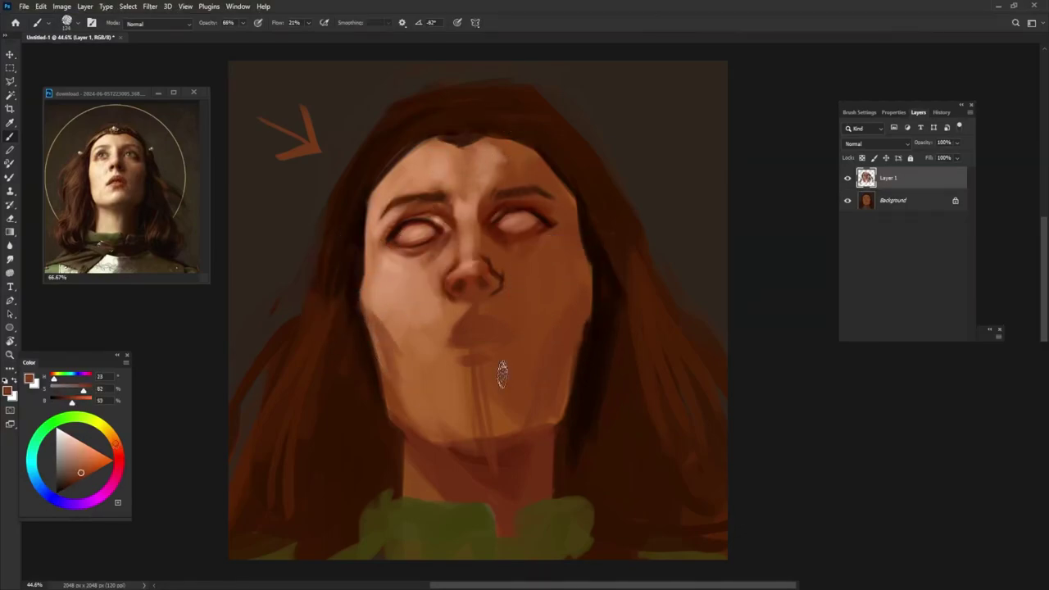
Step: Sample light skin and dark red-brown hair tones around the eyes and jaw
{"action": "left_click", "coordinate": [397, 250], "text": "alt"}
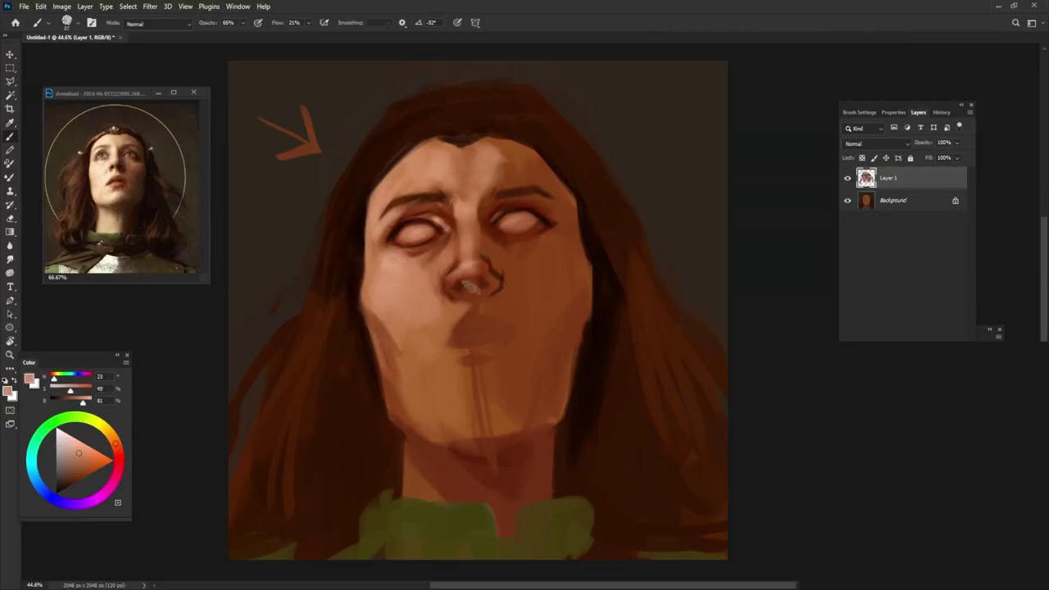
{"action": "left_click", "coordinate": [501, 215], "text": "alt"}
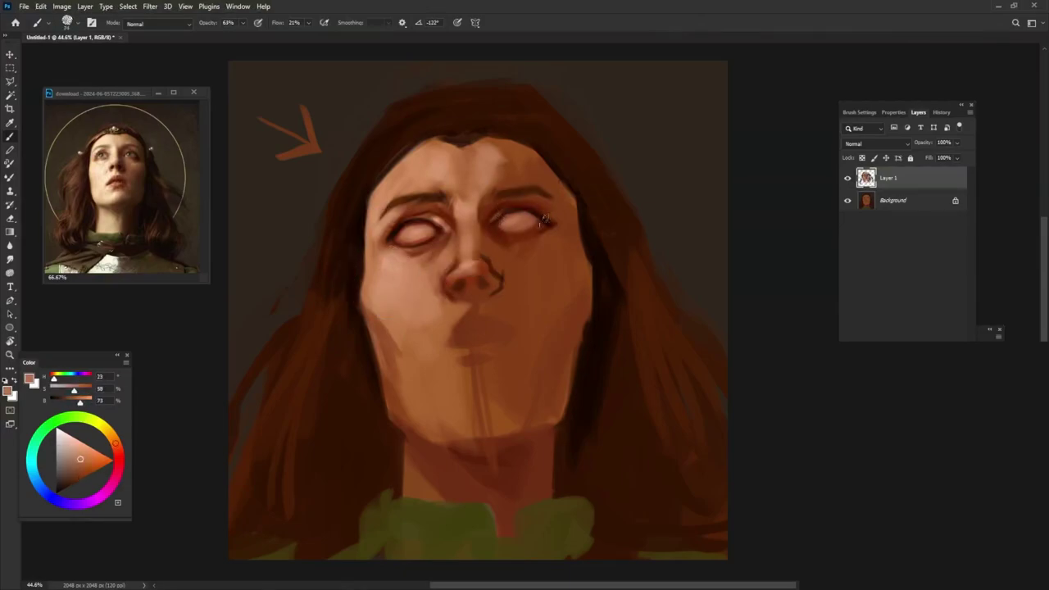
{"action": "left_click", "coordinate": [348, 286], "text": "alt"}
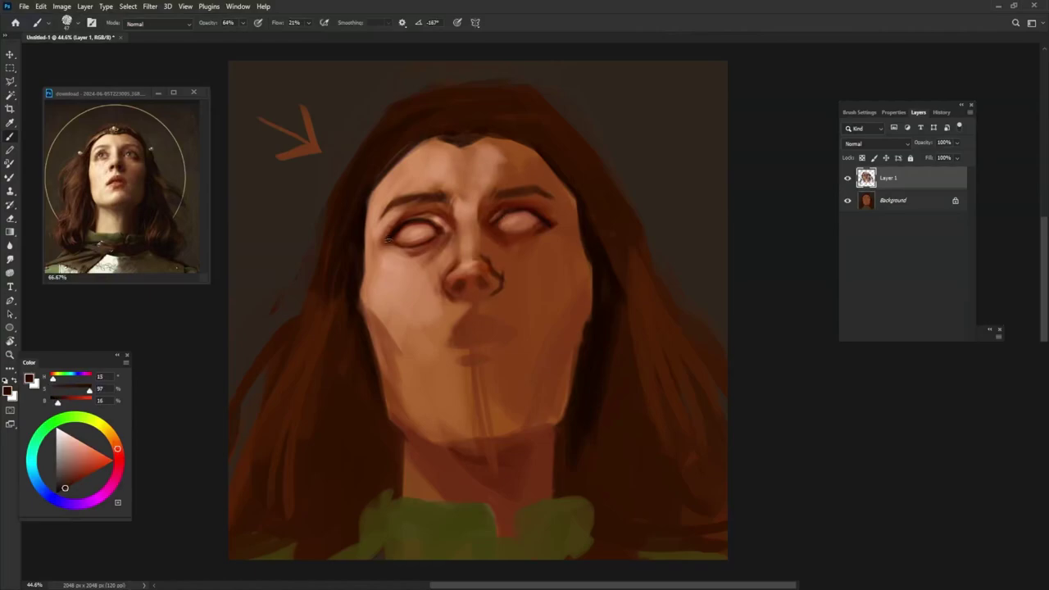
{"action": "left_click", "coordinate": [508, 234], "text": "alt"}
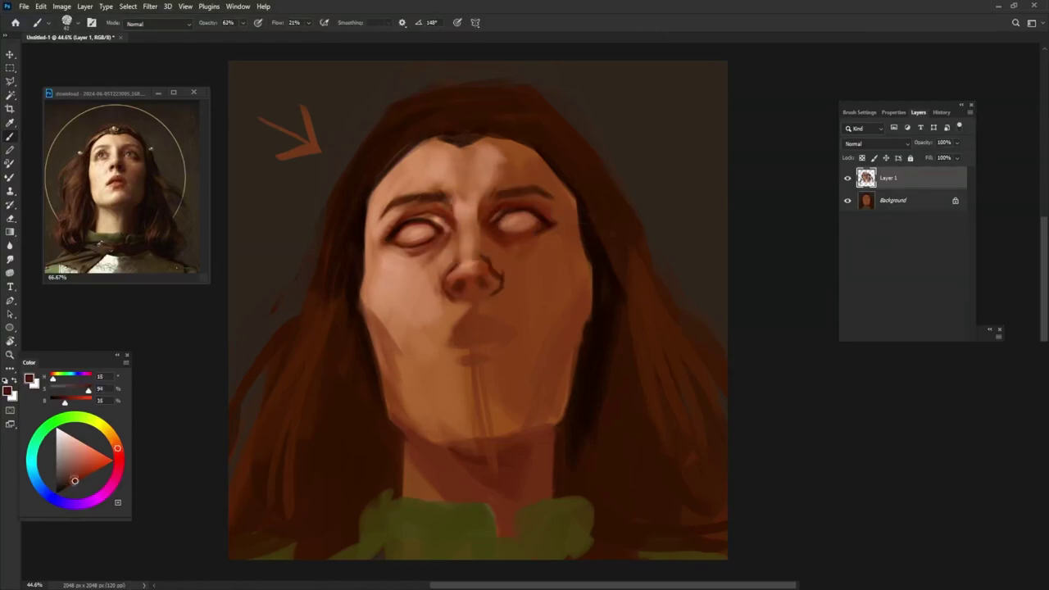
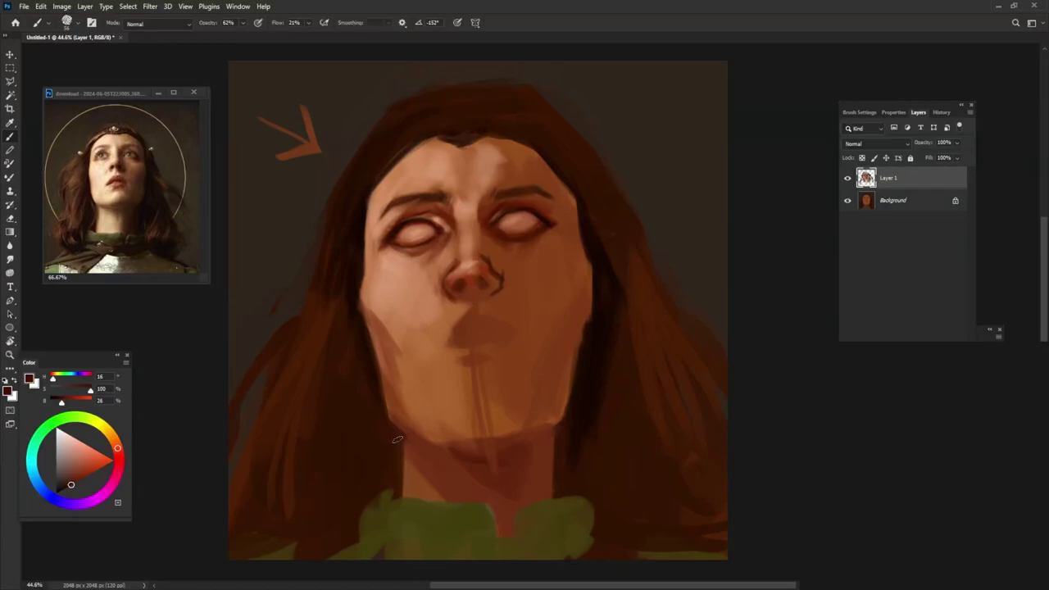
Step: Merge the painting into the Background, unlock it, and rotate it about 4.3° clockwise
{"action": "left_click", "coordinate": [904, 203]}
{"action": "key", "text": "ctrl+e"}
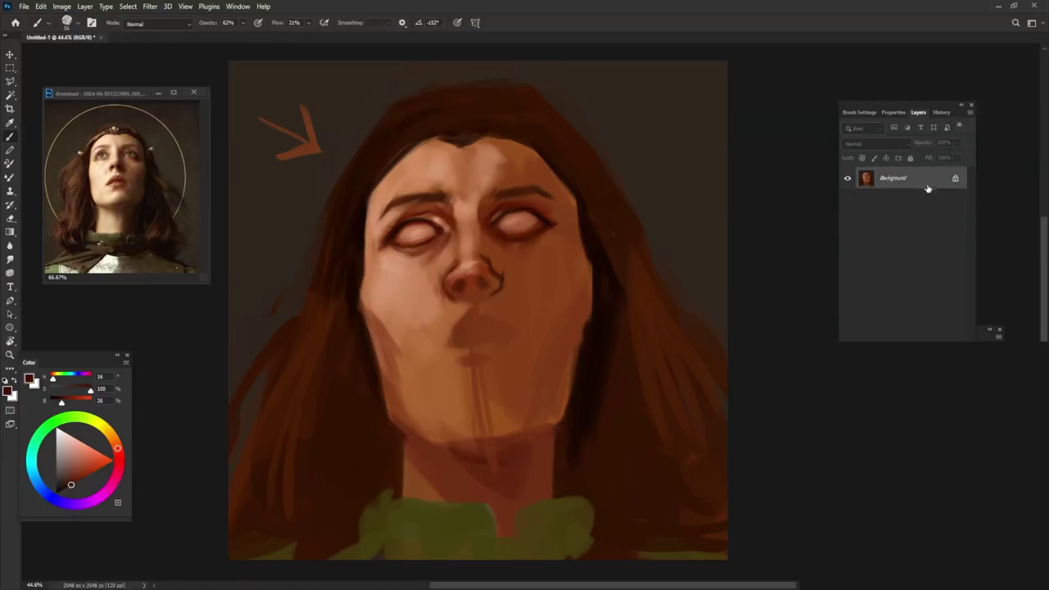
{"action": "key", "text": "ctrl+shift+n"}
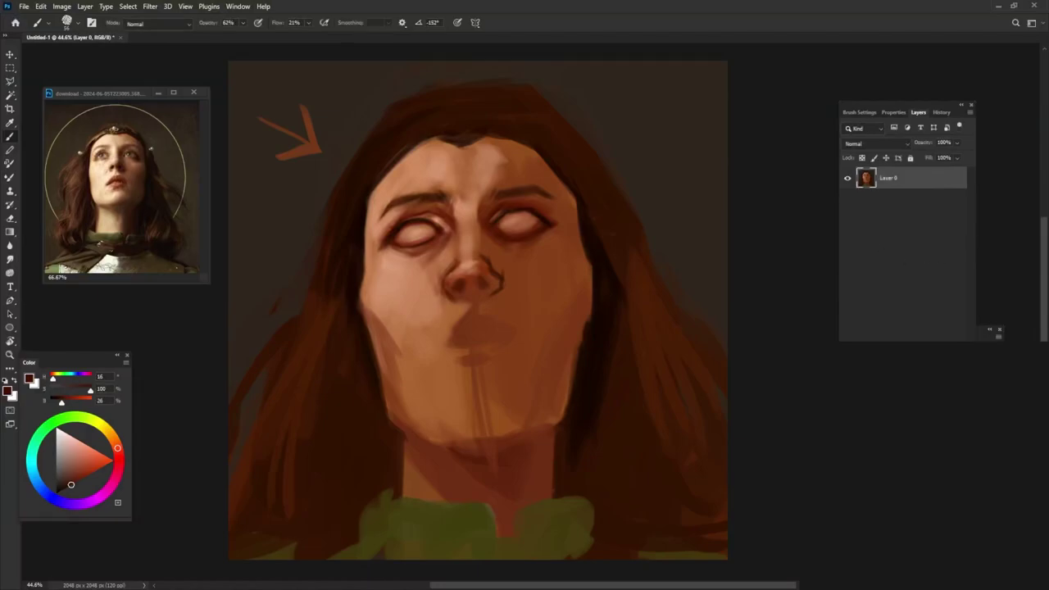
{"action": "key", "text": "ctrl+t"}
{"action": "left_click_drag", "start_coordinate": [740, 304], "coordinate": [747, 328]}
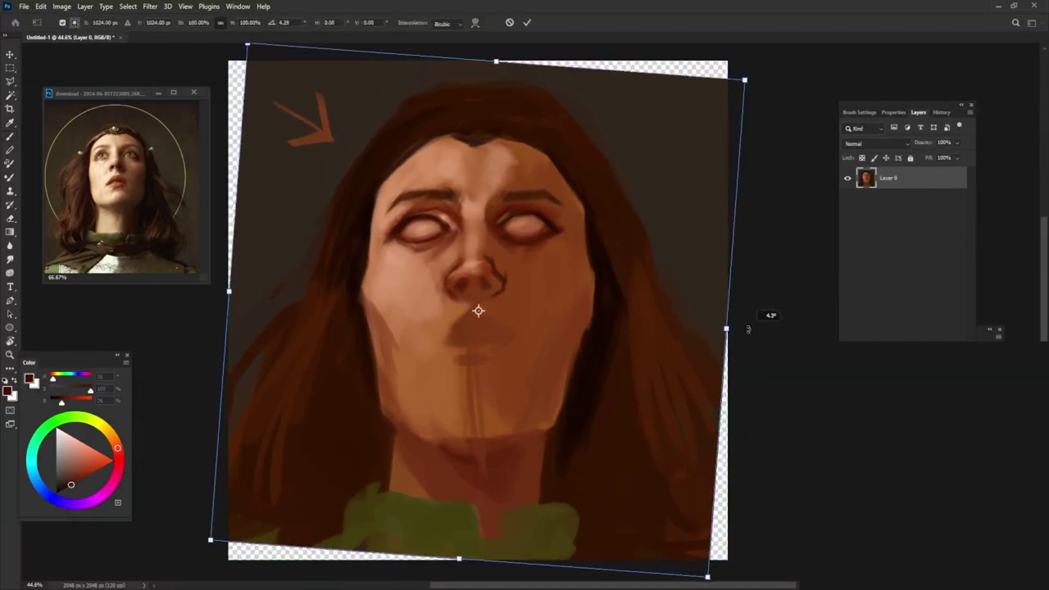
{"action": "key", "text": "Return"}
Step: Add a new layer below the painting and fill it with a sampled dark brown
{"action": "key", "text": "b"}
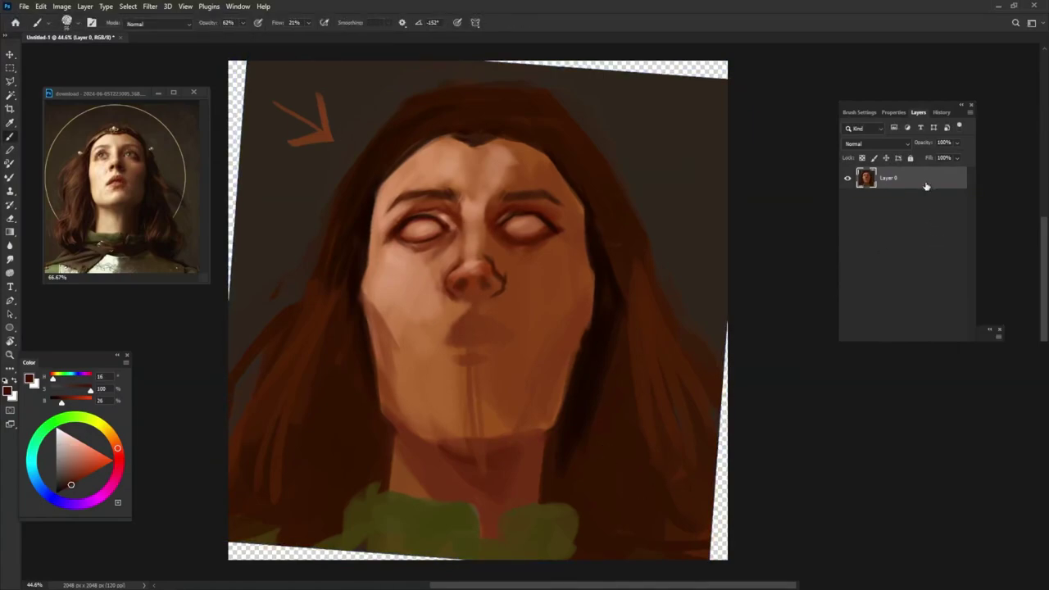
{"action": "key", "text": "ctrl+shift+alt+n"}
{"action": "key", "text": "ctrl+bracketleft"}
{"action": "left_click", "coordinate": [706, 246], "text": "alt"}
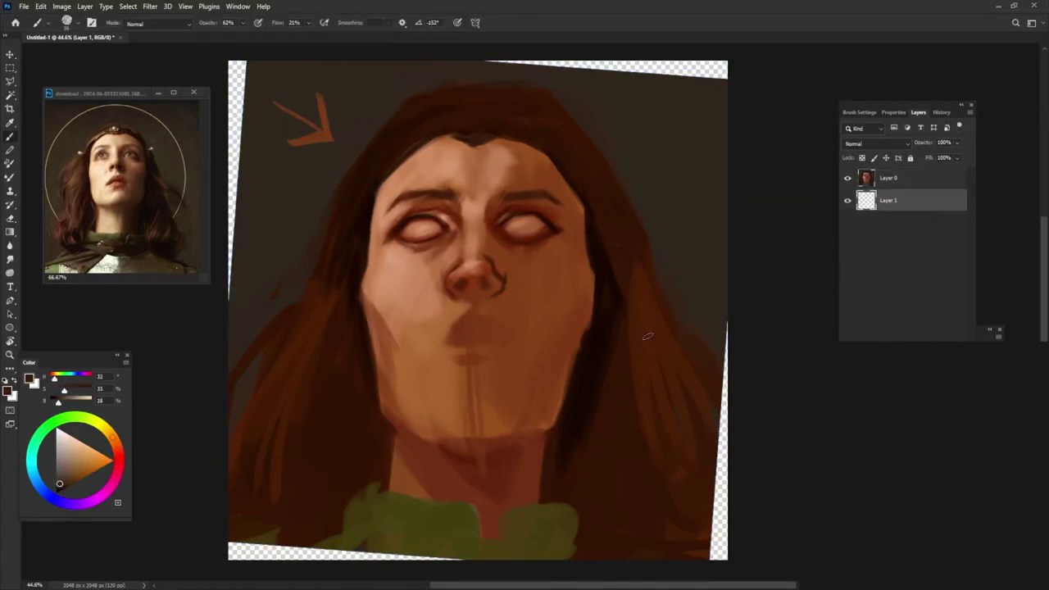
{"action": "key", "text": "alt+BackSpace"}
Step: Reselect the painting layer and slightly readjust its tilt with another transform
{"action": "key", "text": "alt+bracketright"}
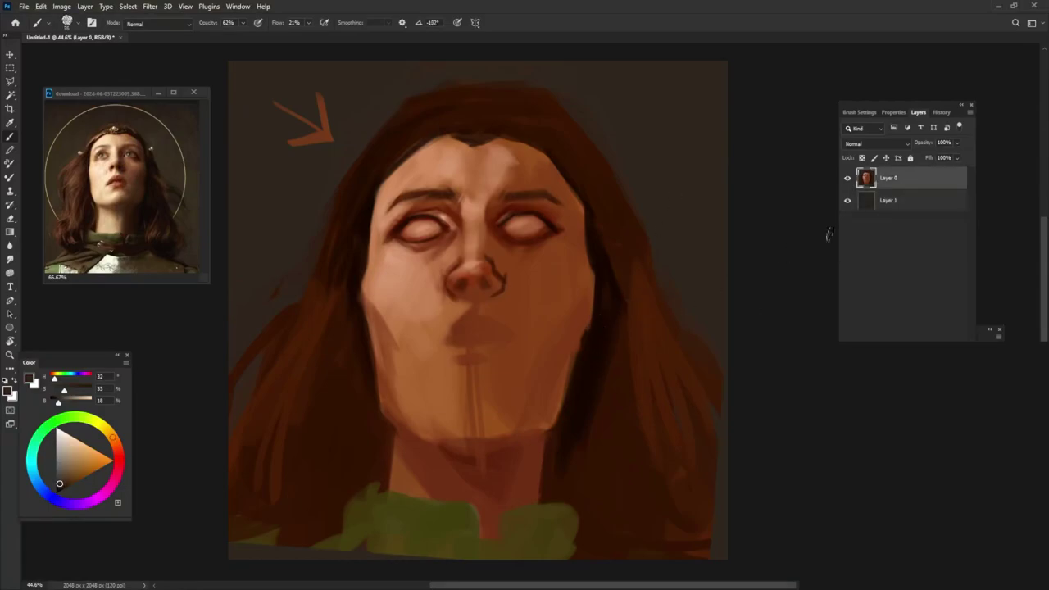
{"action": "key", "text": "t"}
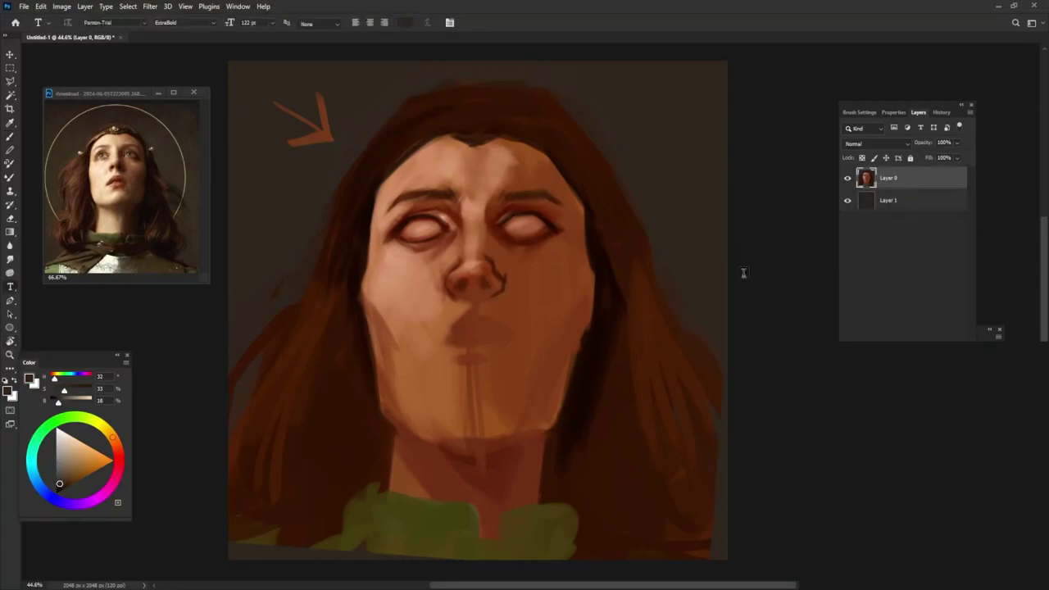
{"action": "key", "text": "ctrl+t"}
{"action": "left_click_drag", "start_coordinate": [762, 314], "coordinate": [747, 313]}
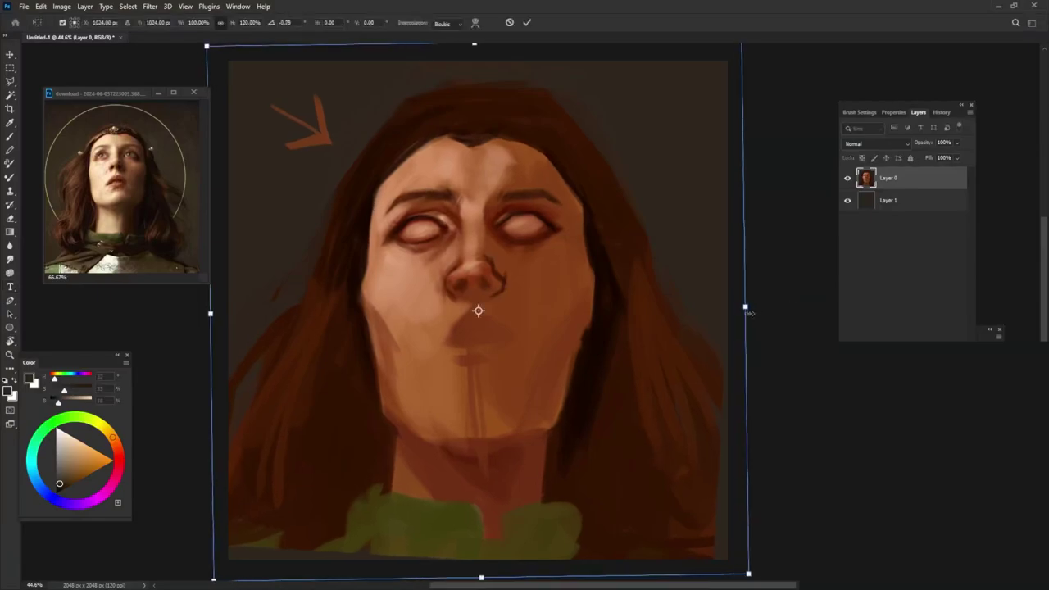
{"action": "key", "text": "Return"}
Step: Paint light peach strokes over the left cheek and jaw
{"action": "key", "text": "b"}
{"action": "left_click", "coordinate": [483, 325], "text": "alt"}
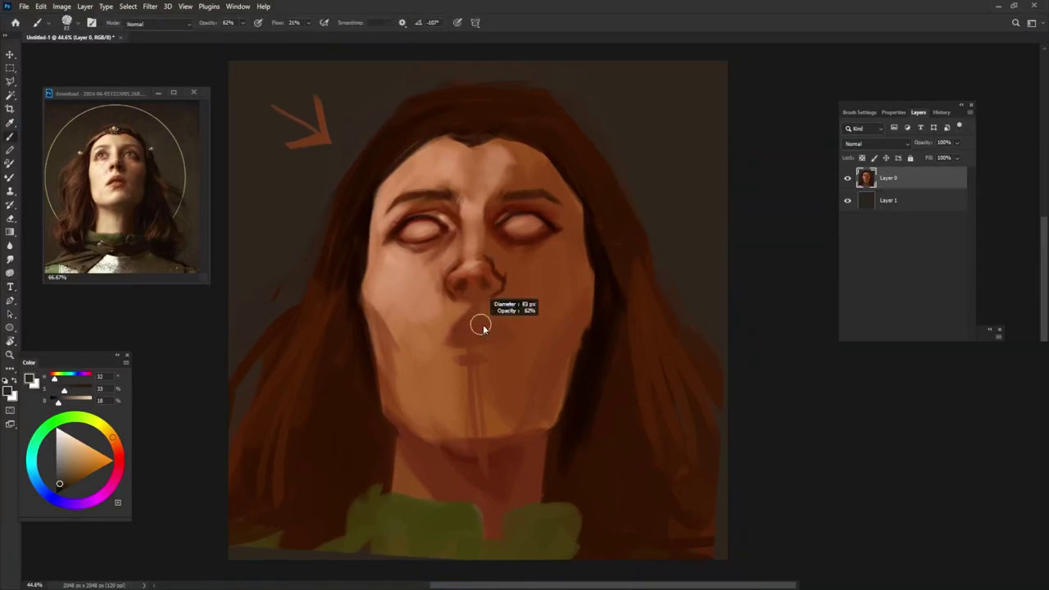
{"action": "left_click", "coordinate": [424, 341], "text": "alt"}
{"action": "left_click_drag", "start_coordinate": [402, 398], "coordinate": [414, 320]}
Step: Raise brush opacity to 100%, sample dark and lighter hair browns, then pick light olive-tan
{"action": "left_click", "coordinate": [374, 286], "text": "alt"}
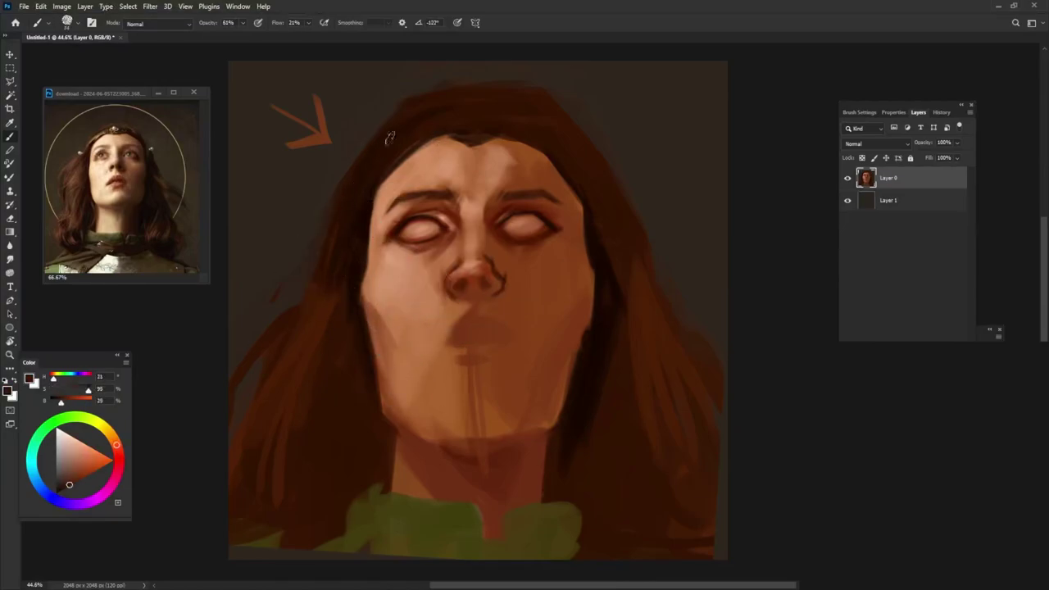
{"action": "left_click", "coordinate": [345, 177], "text": "alt"}
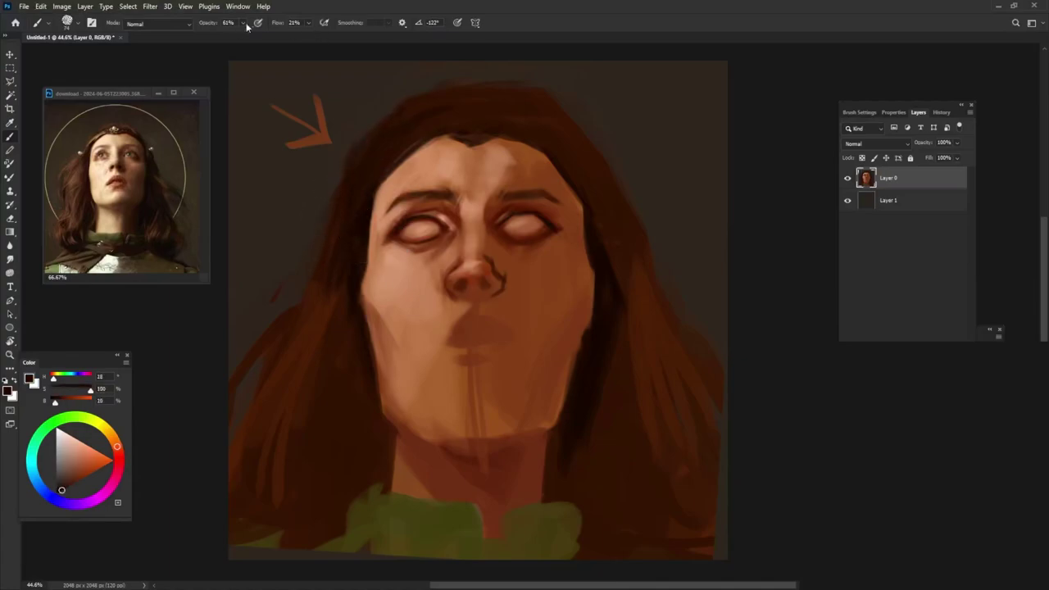
{"action": "left_click_drag", "start_coordinate": [243, 22], "coordinate": [327, 28]}
{"action": "left_click", "coordinate": [345, 176], "text": "alt"}
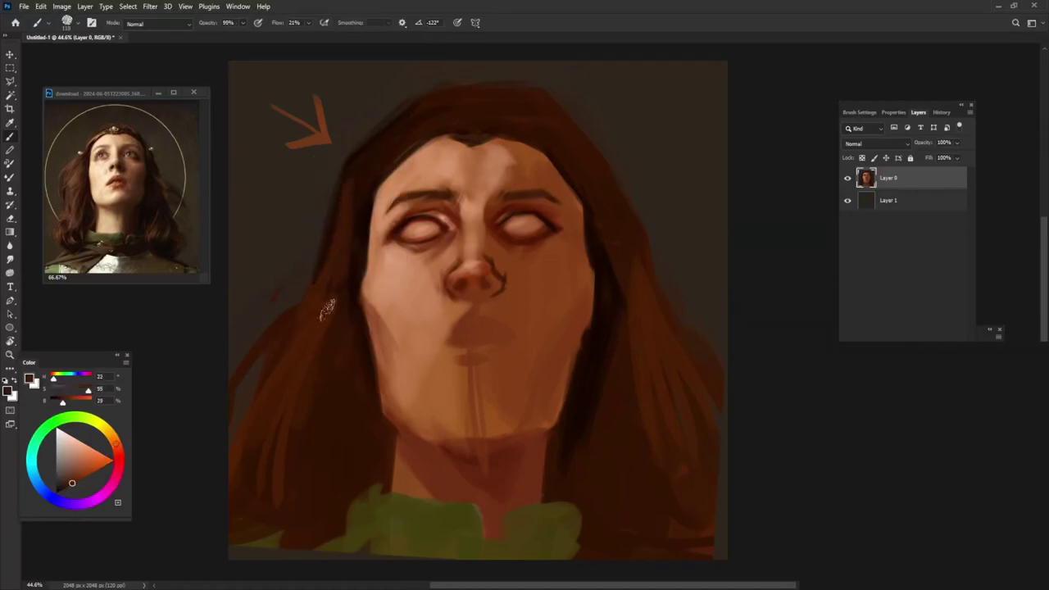
{"action": "left_click", "coordinate": [370, 156], "text": "alt"}
{"action": "left_click", "coordinate": [459, 82], "text": "alt"}
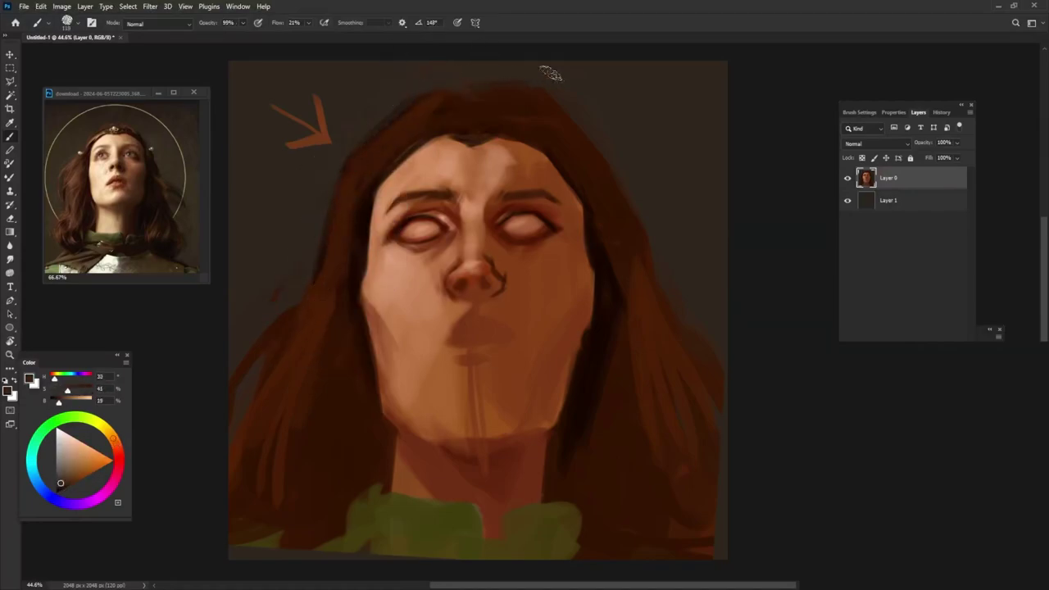
{"action": "left_click", "coordinate": [58, 152], "text": "alt"}
Step: Cover the red arrow and upper-left background with olive-tan strokes
{"action": "mouse_move", "coordinate": [321, 168]}
{"action": "left_mouse_down"}
{"action": "mouse_move", "coordinate": [291, 264]}
{"action": "mouse_move", "coordinate": [232, 349]}
{"action": "left_mouse_up"}
{"action": "left_click_drag", "start_coordinate": [314, 195], "coordinate": [377, 78]}
{"action": "left_click_drag", "start_coordinate": [295, 114], "coordinate": [235, 335]}
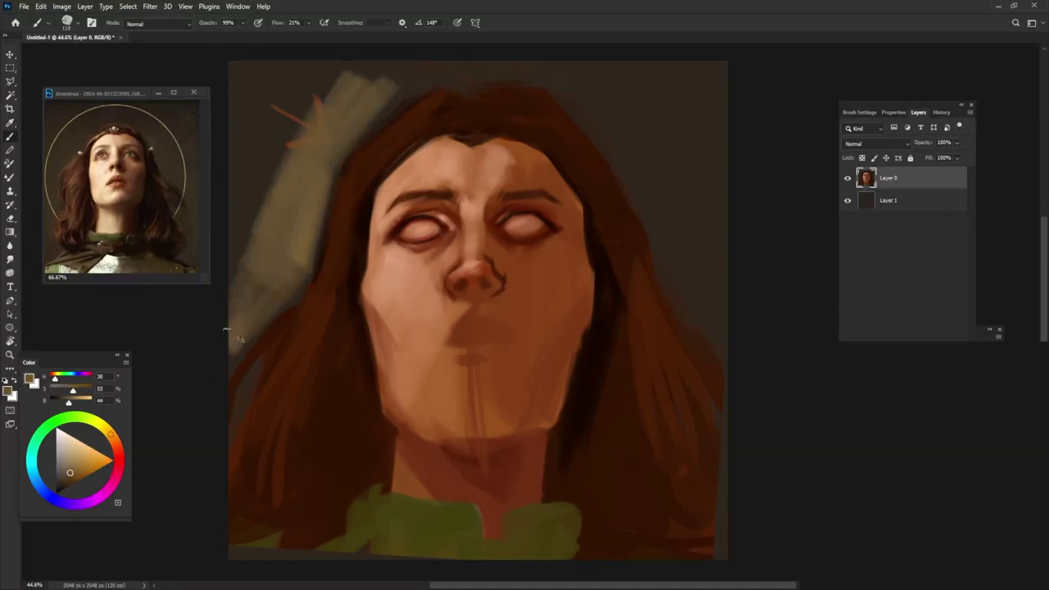
{"action": "left_click_drag", "start_coordinate": [278, 82], "coordinate": [225, 320]}
{"action": "mouse_move", "coordinate": [336, 65]}
{"action": "left_mouse_down"}
{"action": "mouse_move", "coordinate": [229, 217]}
{"action": "mouse_move", "coordinate": [367, 64]}
{"action": "left_mouse_up"}
{"action": "left_click_drag", "start_coordinate": [295, 115], "coordinate": [422, 64]}
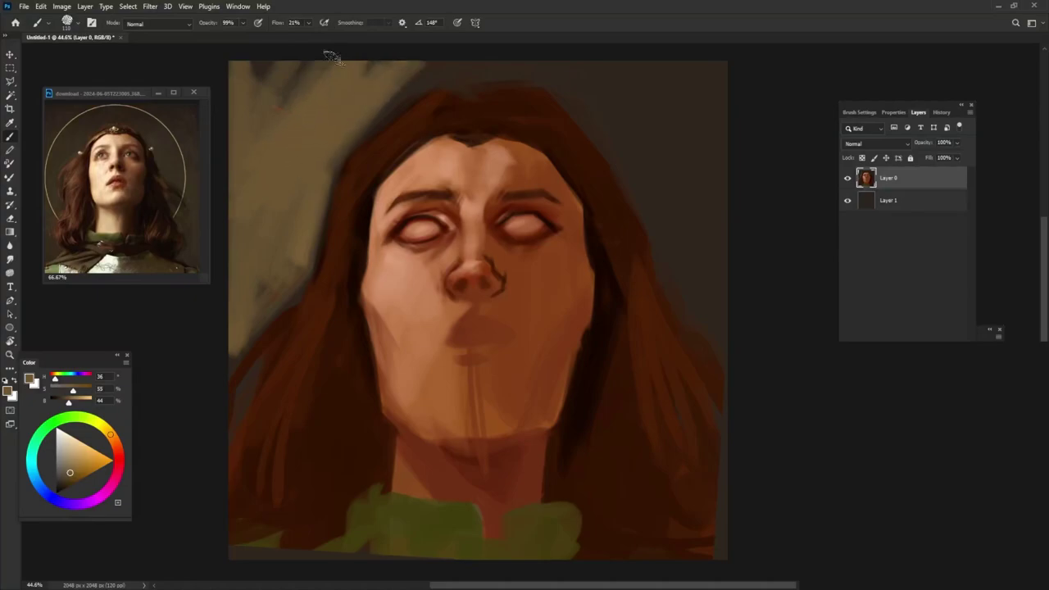
{"action": "left_click_drag", "start_coordinate": [328, 53], "coordinate": [239, 127]}
{"action": "left_click", "coordinate": [283, 148], "text": "alt"}
{"action": "mouse_move", "coordinate": [352, 141]}
{"action": "left_mouse_down"}
{"action": "mouse_move", "coordinate": [439, 64]}
{"action": "mouse_move", "coordinate": [459, 59]}
{"action": "left_mouse_up"}
{"action": "mouse_move", "coordinate": [319, 230]}
{"action": "left_mouse_down"}
{"action": "mouse_move", "coordinate": [348, 129]}
{"action": "mouse_move", "coordinate": [248, 338]}
{"action": "left_mouse_up"}
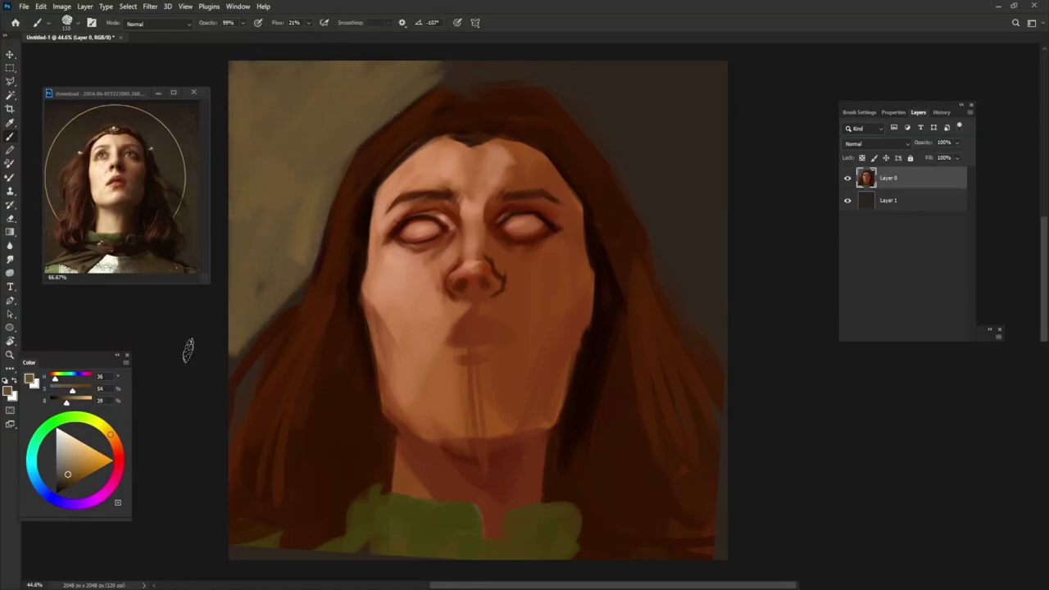
{"action": "left_click_drag", "start_coordinate": [483, 85], "coordinate": [420, 78]}
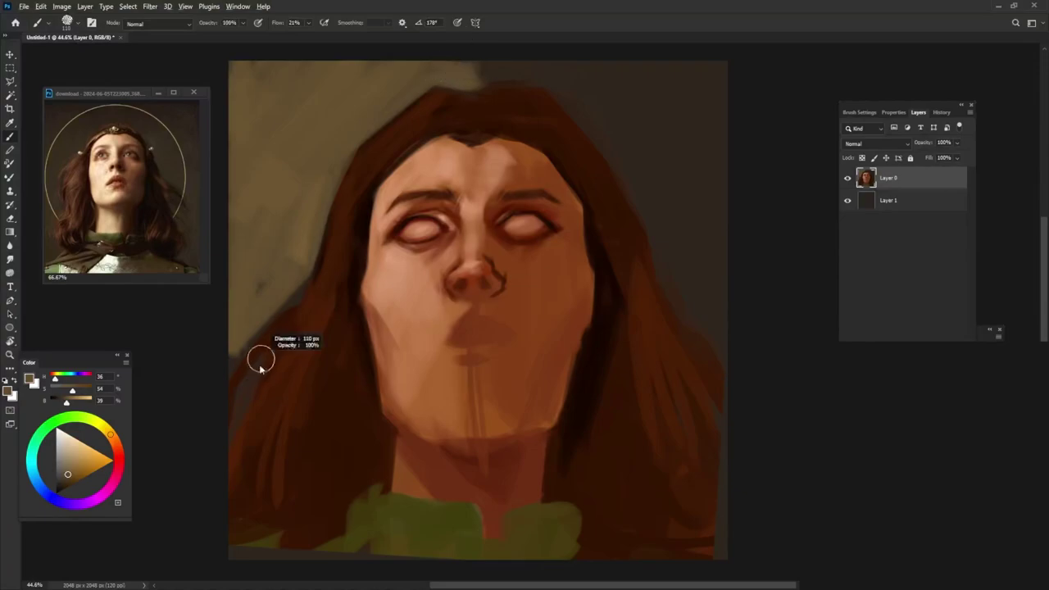
{"action": "left_click_drag", "start_coordinate": [261, 352], "coordinate": [234, 394]}
Step: Redefine the left and top hair edges with dark browns against lighter background tones
{"action": "left_click", "coordinate": [323, 284], "text": "alt"}
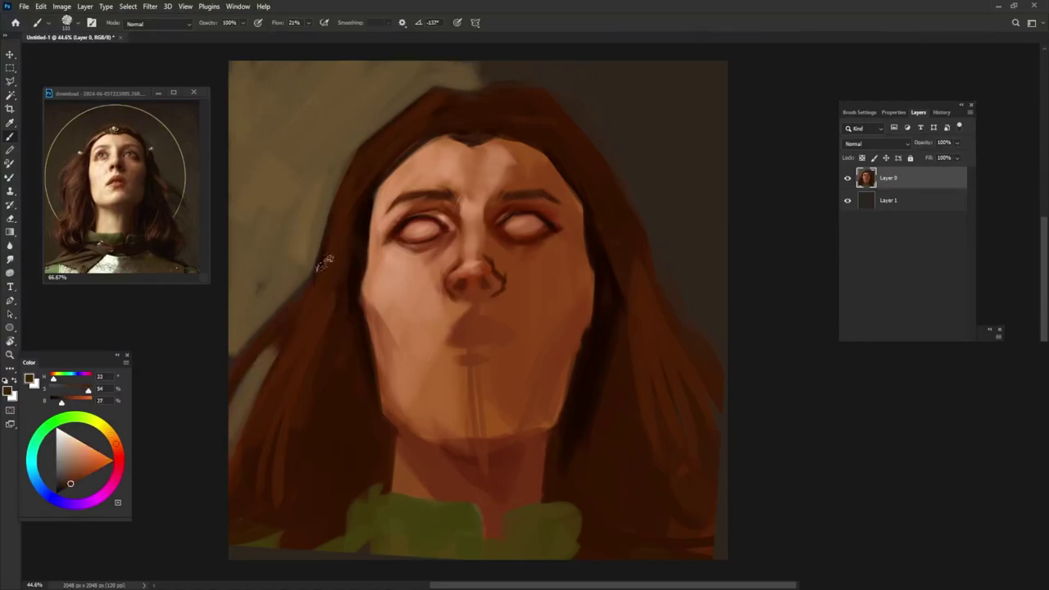
{"action": "mouse_move", "coordinate": [234, 352]}
{"action": "left_mouse_down"}
{"action": "mouse_move", "coordinate": [299, 276]}
{"action": "mouse_move", "coordinate": [223, 368]}
{"action": "left_mouse_up"}
{"action": "left_click", "coordinate": [294, 247], "text": "alt"}
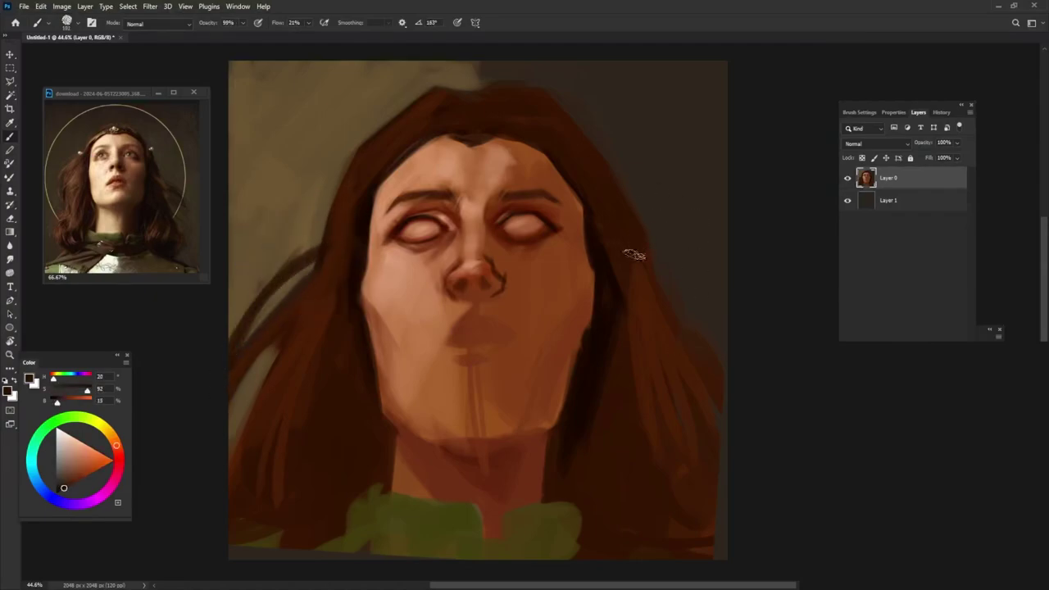
{"action": "left_click", "coordinate": [550, 121], "text": "alt"}
{"action": "left_click", "coordinate": [464, 92], "text": "alt"}
{"action": "left_click_drag", "start_coordinate": [491, 82], "coordinate": [623, 187]}
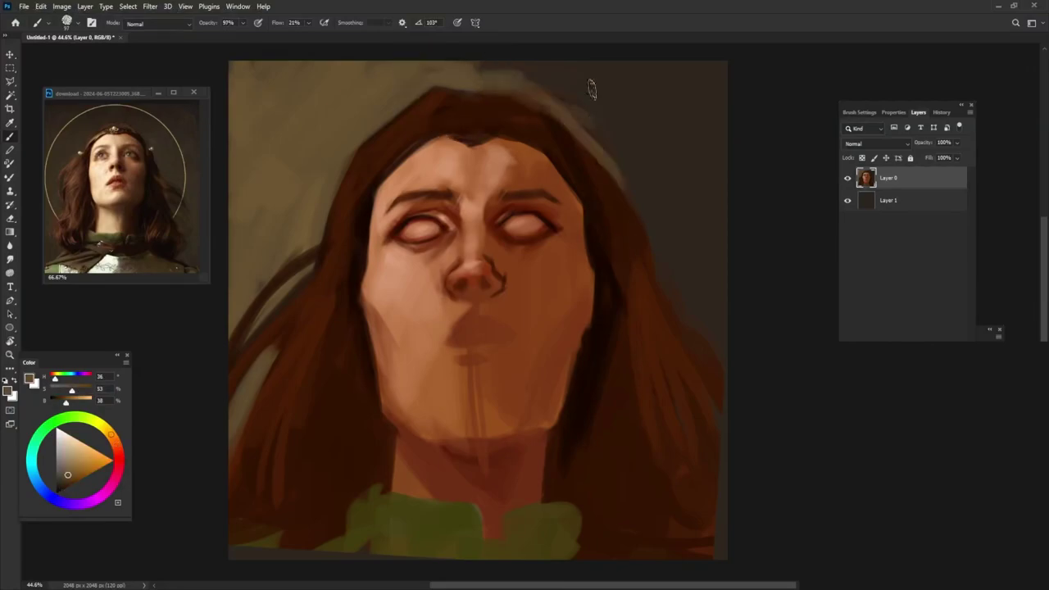
{"action": "left_click_drag", "start_coordinate": [452, 82], "coordinate": [354, 152]}
{"action": "mouse_move", "coordinate": [324, 199]}
{"action": "left_mouse_down"}
{"action": "mouse_move", "coordinate": [350, 235]}
{"action": "mouse_move", "coordinate": [344, 180]}
{"action": "mouse_move", "coordinate": [408, 136]}
{"action": "mouse_move", "coordinate": [409, 116]}
{"action": "mouse_move", "coordinate": [361, 163]}
{"action": "left_mouse_up"}
{"action": "left_click", "coordinate": [336, 241], "text": "alt"}
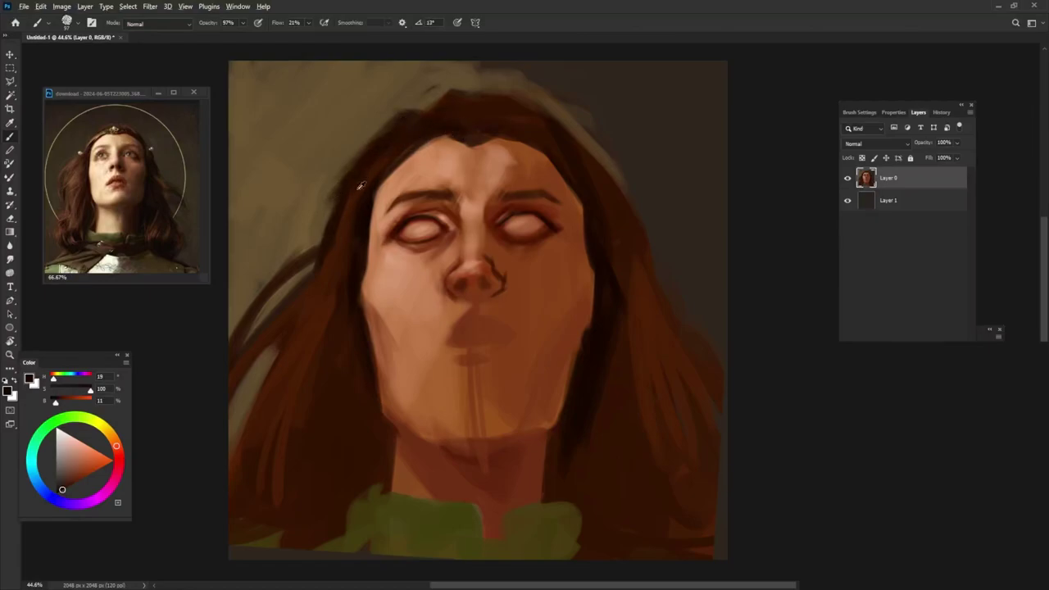
Step: Darken the top-left hairline with very dark hair brown
{"action": "left_click", "coordinate": [362, 187], "text": "alt"}
{"action": "left_click", "coordinate": [441, 128], "text": "alt"}
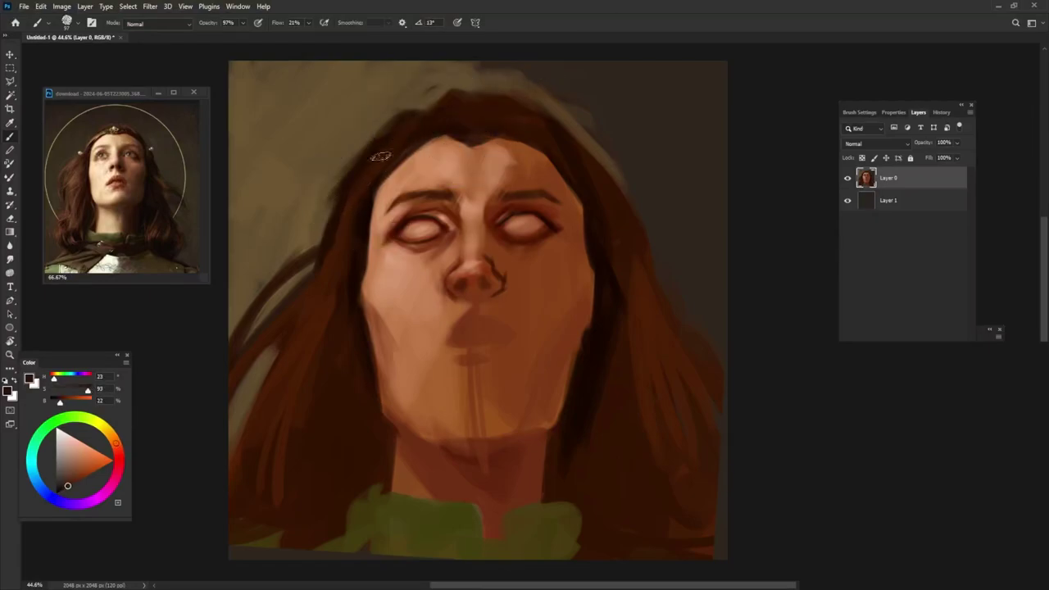
{"action": "left_click", "coordinate": [363, 223], "text": "alt"}
{"action": "mouse_move", "coordinate": [446, 106]}
{"action": "left_mouse_down"}
{"action": "mouse_move", "coordinate": [404, 116]}
{"action": "mouse_move", "coordinate": [449, 91]}
{"action": "left_mouse_up"}
{"action": "left_click", "coordinate": [463, 121], "text": "alt"}
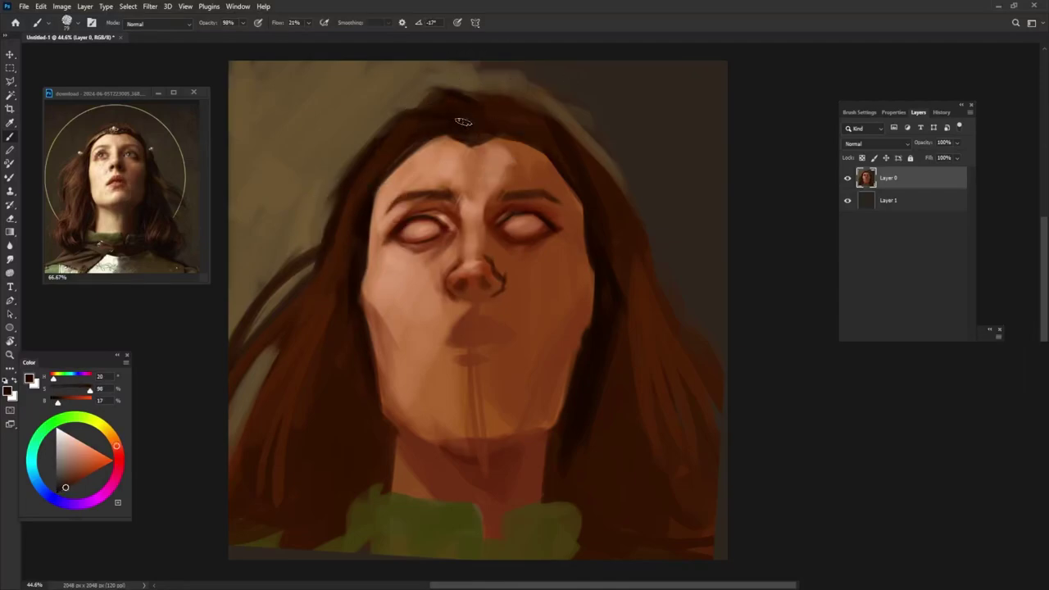
Step: Soften the left and upper-right hair edges with light tan, adding dark top-hairline strokes
{"action": "left_click", "coordinate": [496, 105], "text": "alt"}
{"action": "left_click_drag", "start_coordinate": [353, 157], "coordinate": [317, 202]}
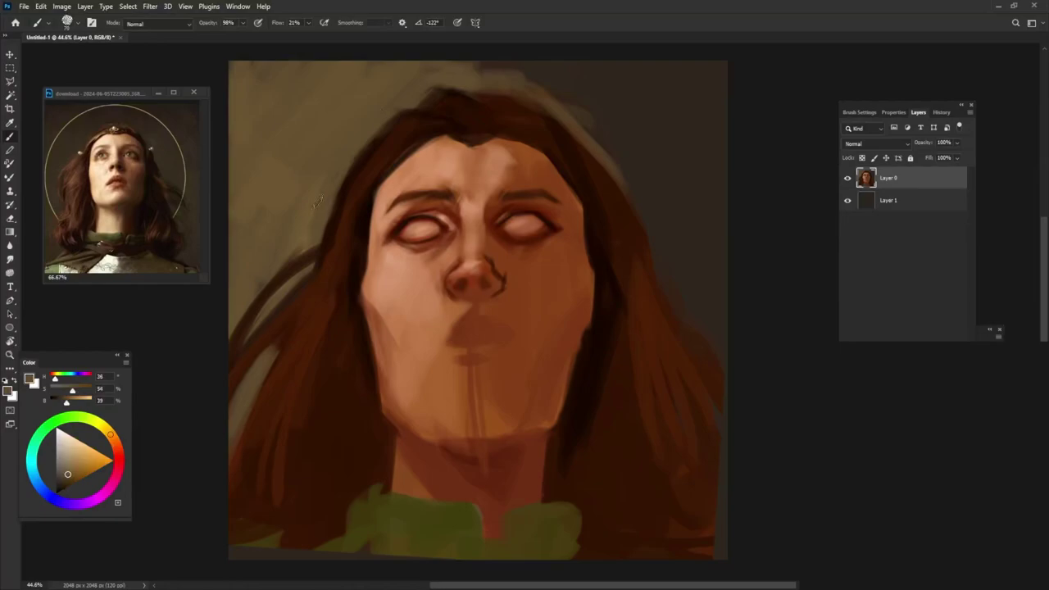
{"action": "left_click", "coordinate": [585, 216], "text": "alt"}
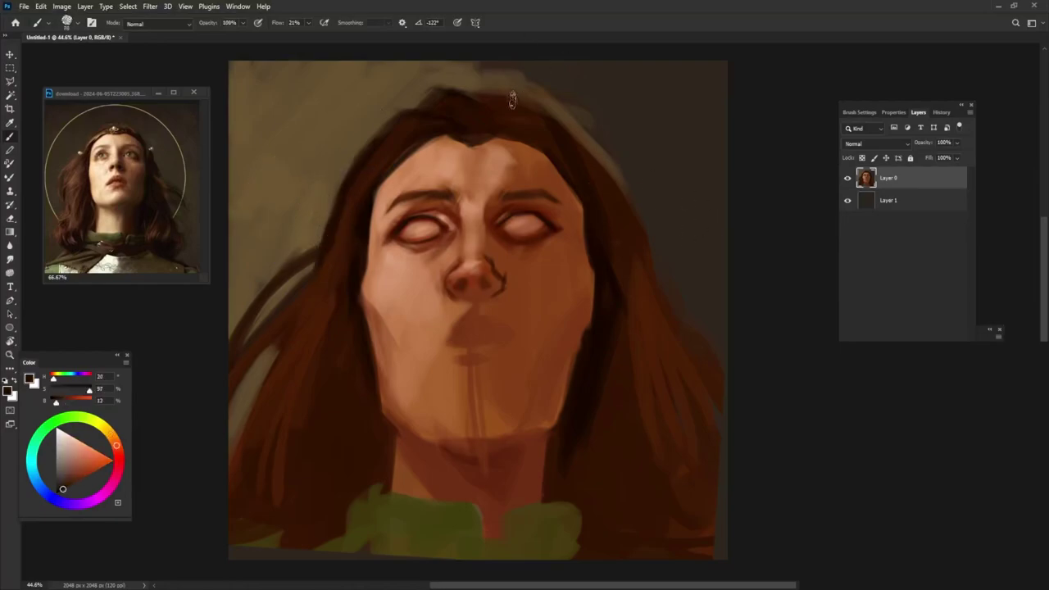
{"action": "mouse_move", "coordinate": [510, 93]}
{"action": "left_mouse_down"}
{"action": "mouse_move", "coordinate": [529, 95]}
{"action": "mouse_move", "coordinate": [587, 156]}
{"action": "left_mouse_up"}
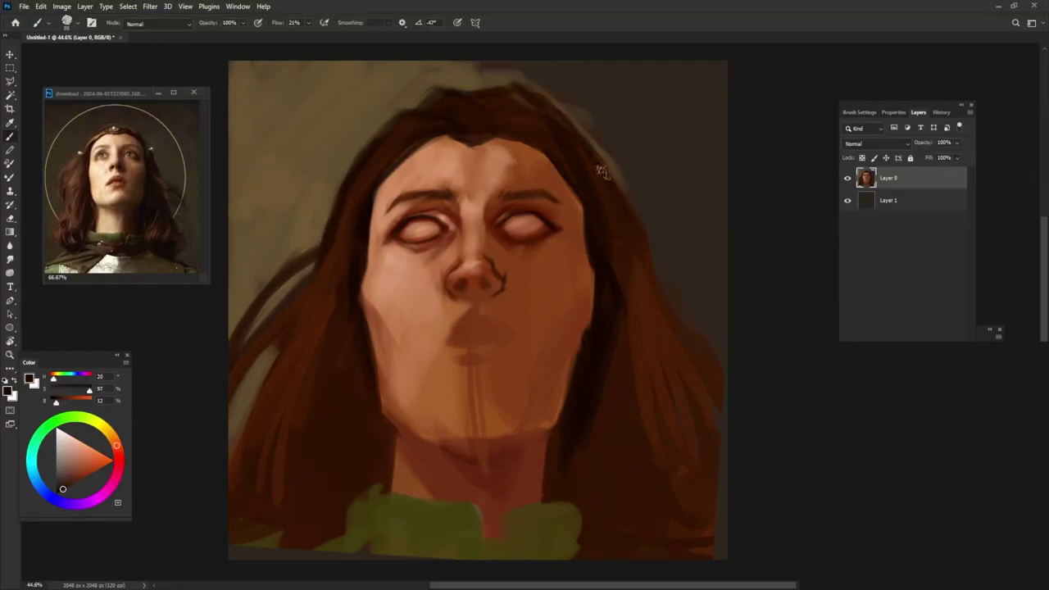
{"action": "left_click", "coordinate": [524, 74], "text": "alt"}
{"action": "mouse_move", "coordinate": [533, 66]}
{"action": "left_mouse_down"}
{"action": "mouse_move", "coordinate": [558, 93]}
{"action": "mouse_move", "coordinate": [505, 71]}
{"action": "mouse_move", "coordinate": [646, 156]}
{"action": "left_mouse_up"}
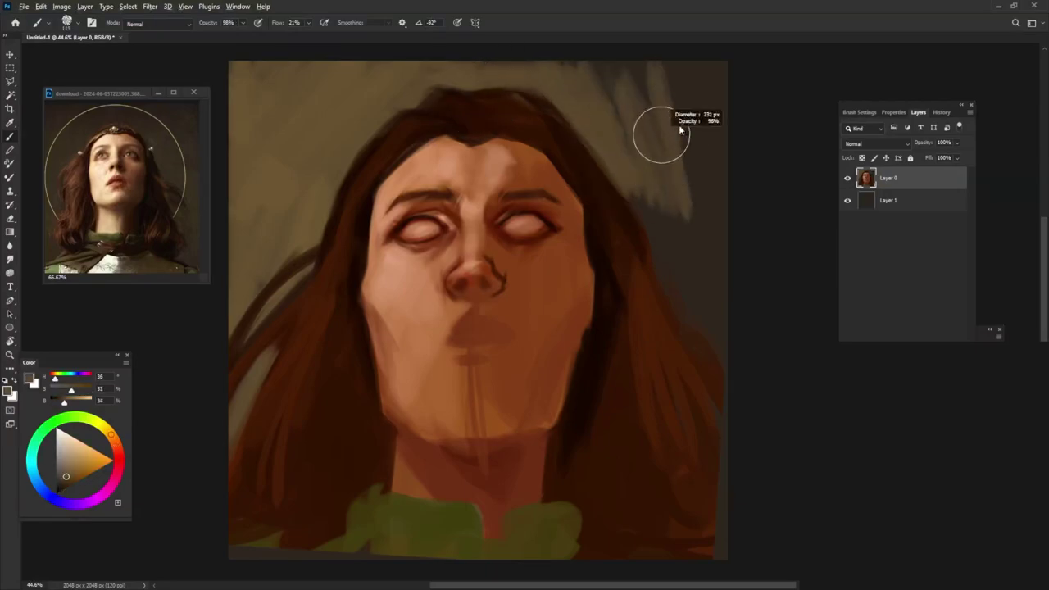
{"action": "left_click_drag", "start_coordinate": [676, 19], "coordinate": [702, 275]}
Step: At 55% brush opacity, shade and rework the areas under both eyes
{"action": "key", "text": "5"}
{"action": "key", "text": "5"}
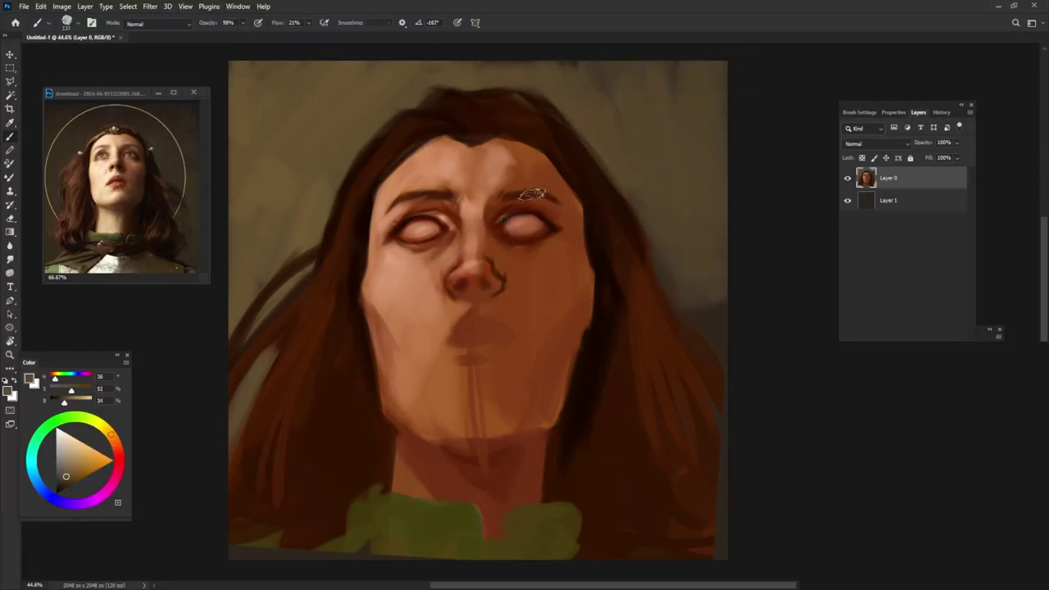
{"action": "left_click", "coordinate": [549, 230], "text": "alt"}
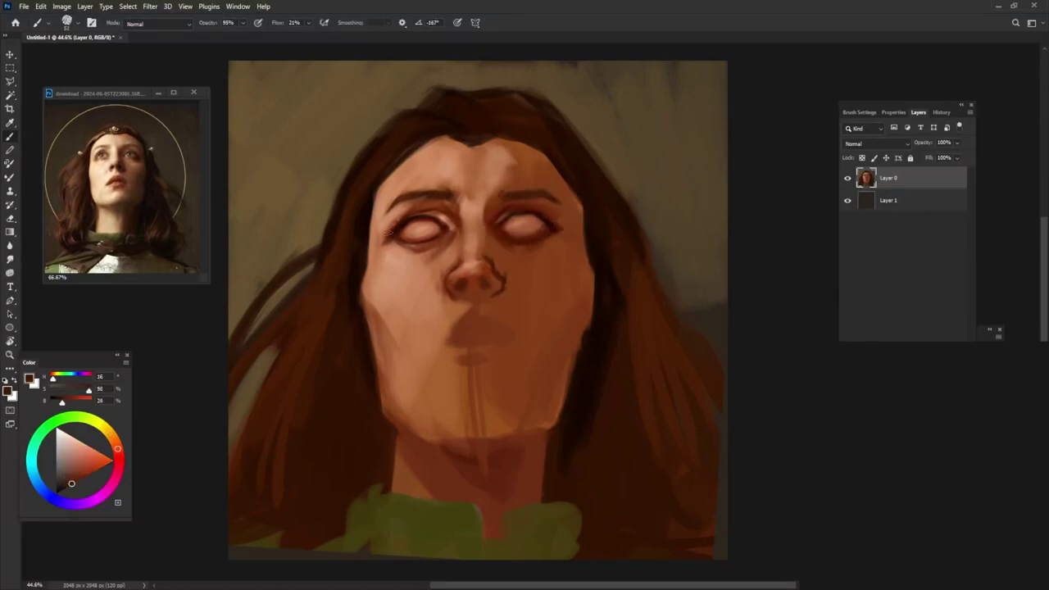
{"action": "left_click_drag", "start_coordinate": [401, 237], "coordinate": [418, 240]}
{"action": "left_click", "coordinate": [417, 240], "text": "alt"}
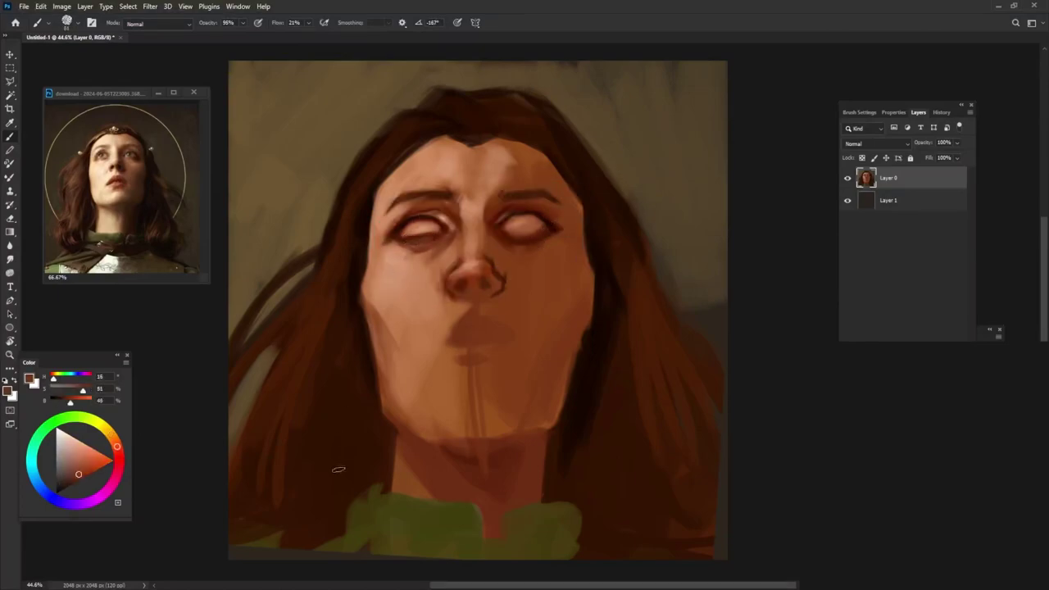
{"action": "left_click", "coordinate": [556, 218], "text": "alt"}
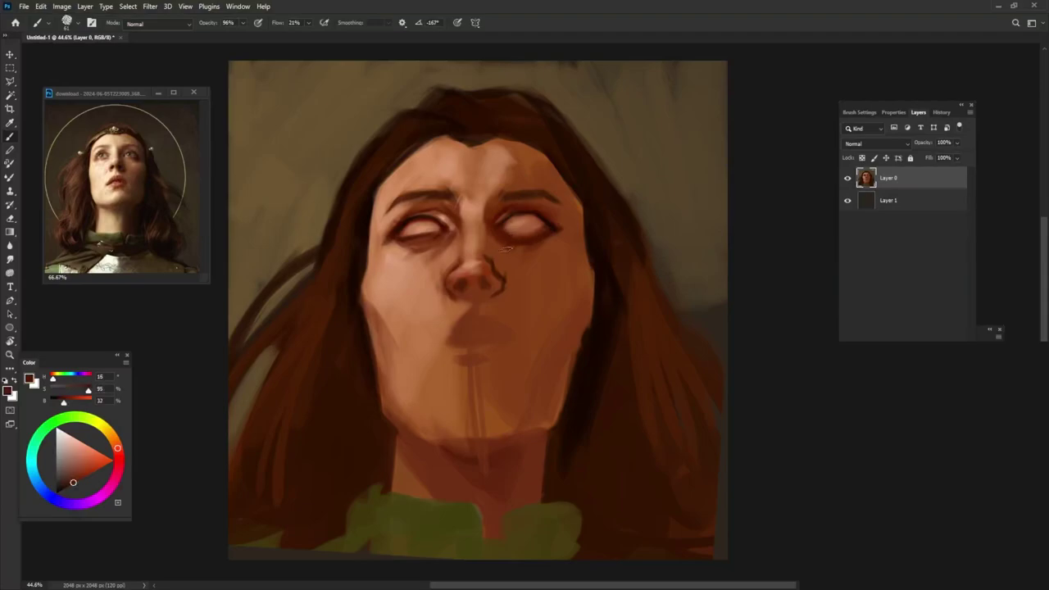
{"action": "left_click_drag", "start_coordinate": [509, 237], "coordinate": [534, 234]}
{"action": "left_click", "coordinate": [413, 248], "text": "alt"}
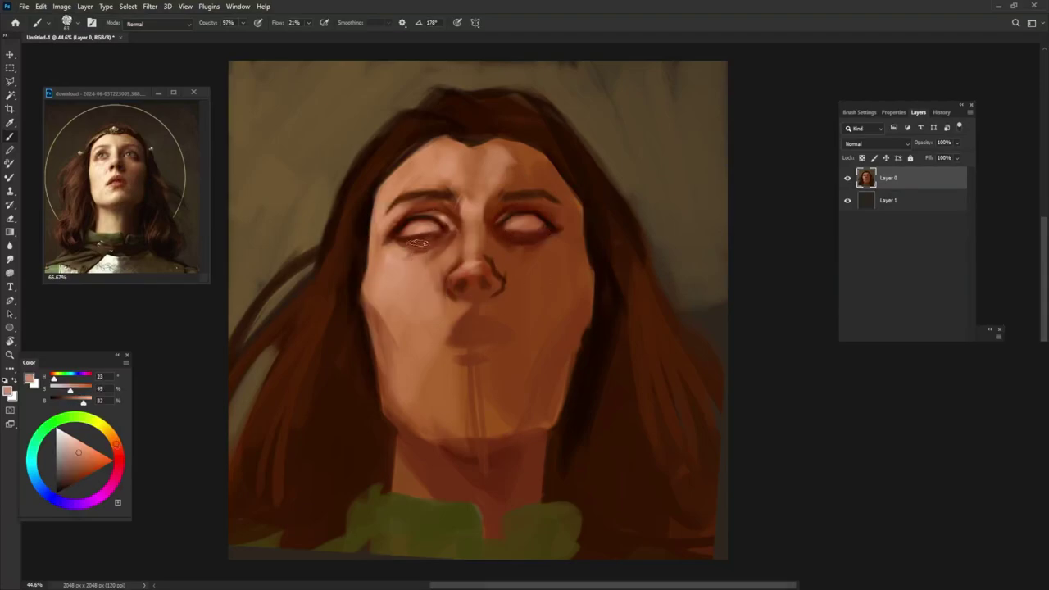
{"action": "left_click_drag", "start_coordinate": [403, 246], "coordinate": [428, 241]}
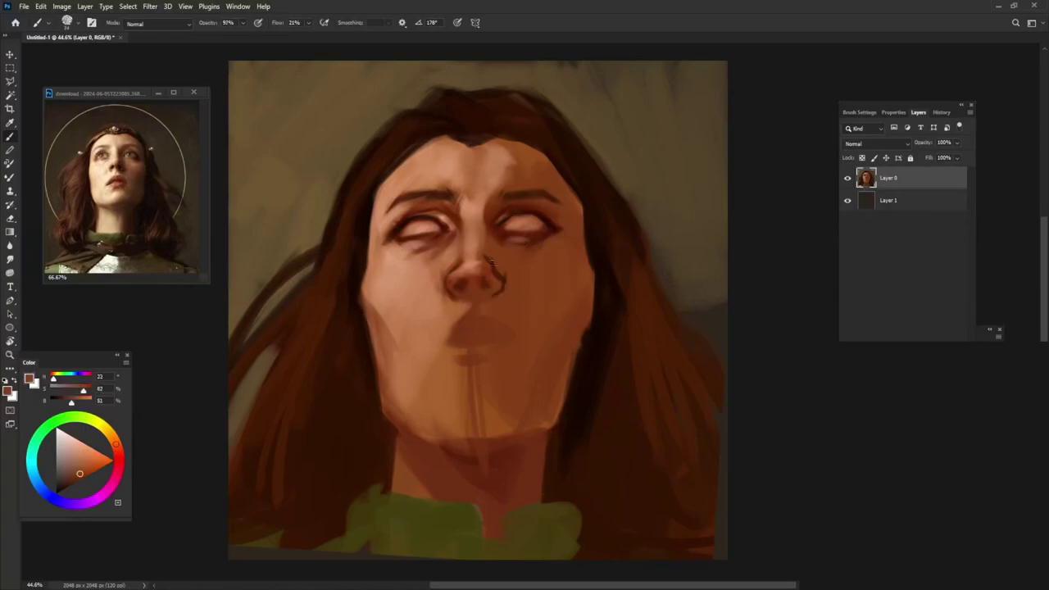
{"action": "mouse_move", "coordinate": [506, 240]}
{"action": "left_mouse_down"}
{"action": "mouse_move", "coordinate": [534, 238]}
{"action": "mouse_move", "coordinate": [554, 277]}
{"action": "left_mouse_up"}
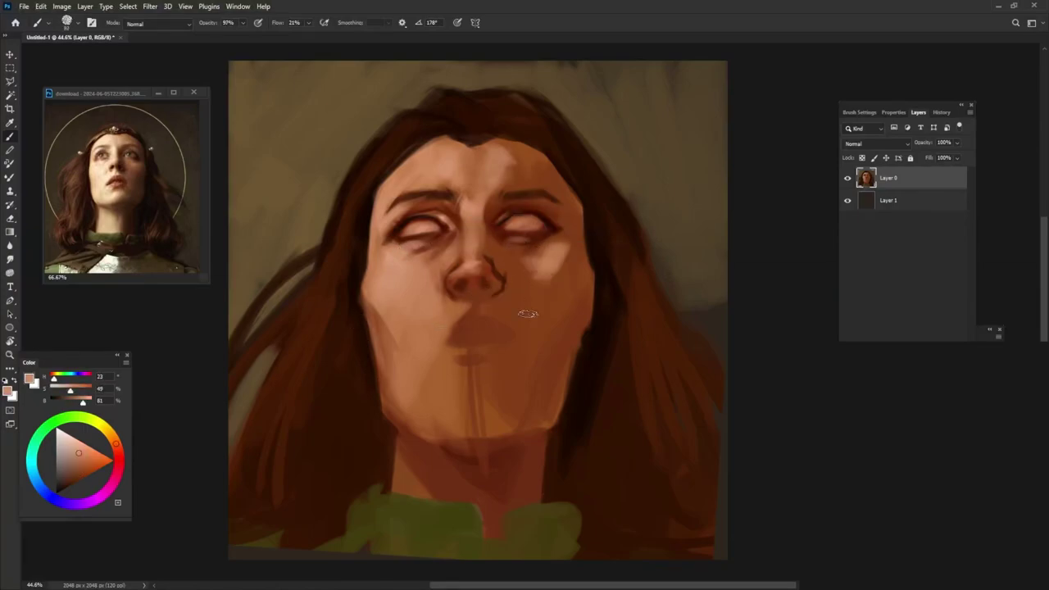
Step: Shade the right side of the nose and paint dark nostril marks at the nose base
{"action": "left_click", "coordinate": [495, 235], "text": "alt"}
{"action": "left_click_drag", "start_coordinate": [495, 234], "coordinate": [508, 315]}
{"action": "left_click", "coordinate": [492, 262], "text": "alt"}
{"action": "left_click_drag", "start_coordinate": [489, 268], "coordinate": [496, 283]}
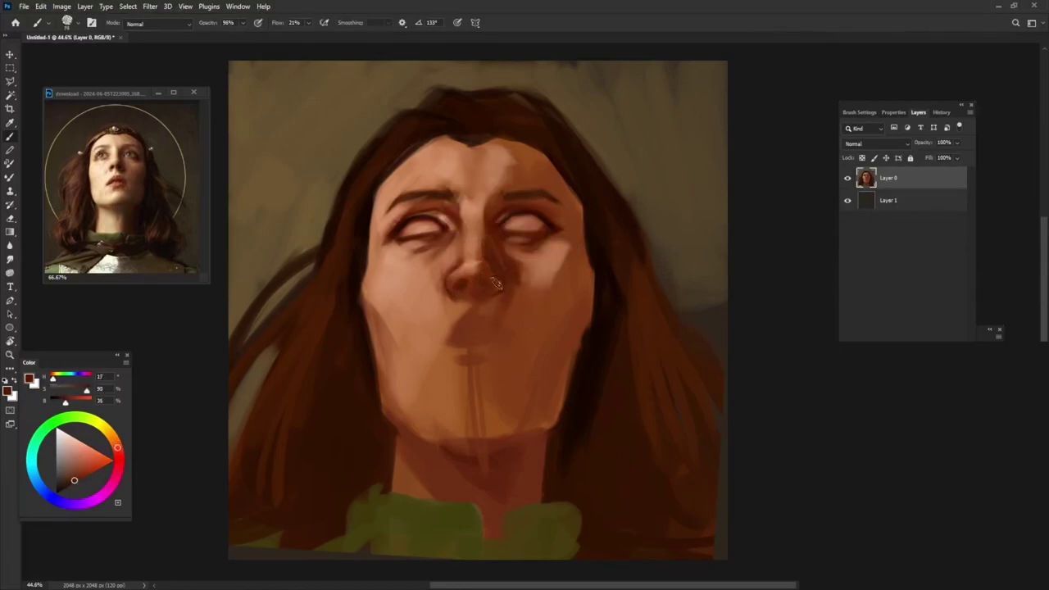
{"action": "left_click", "coordinate": [489, 260], "text": "alt"}
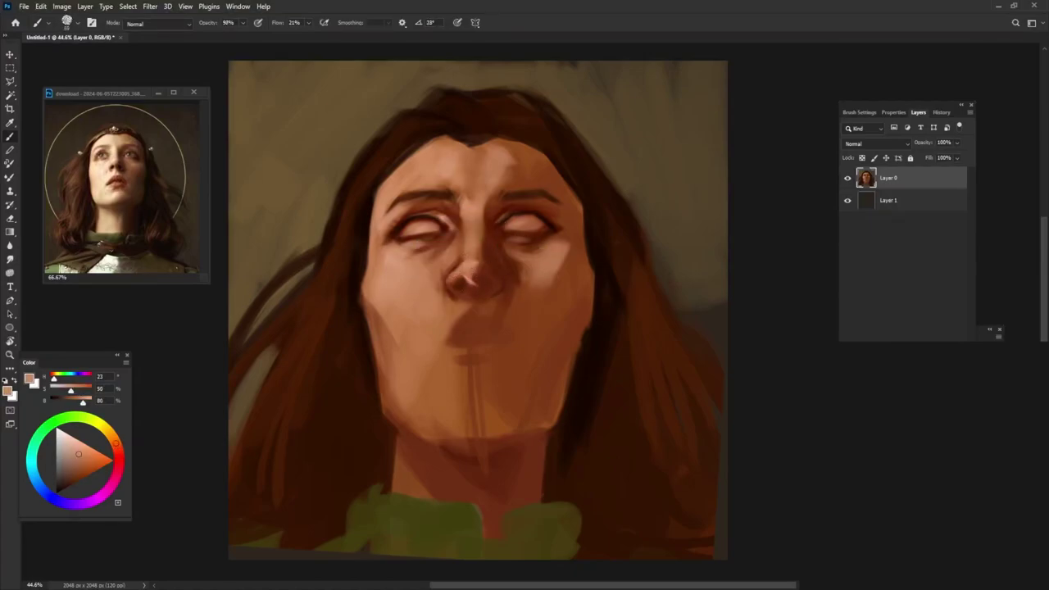
{"action": "left_click_drag", "start_coordinate": [449, 285], "coordinate": [478, 272]}
{"action": "left_click", "coordinate": [470, 328], "text": "alt"}
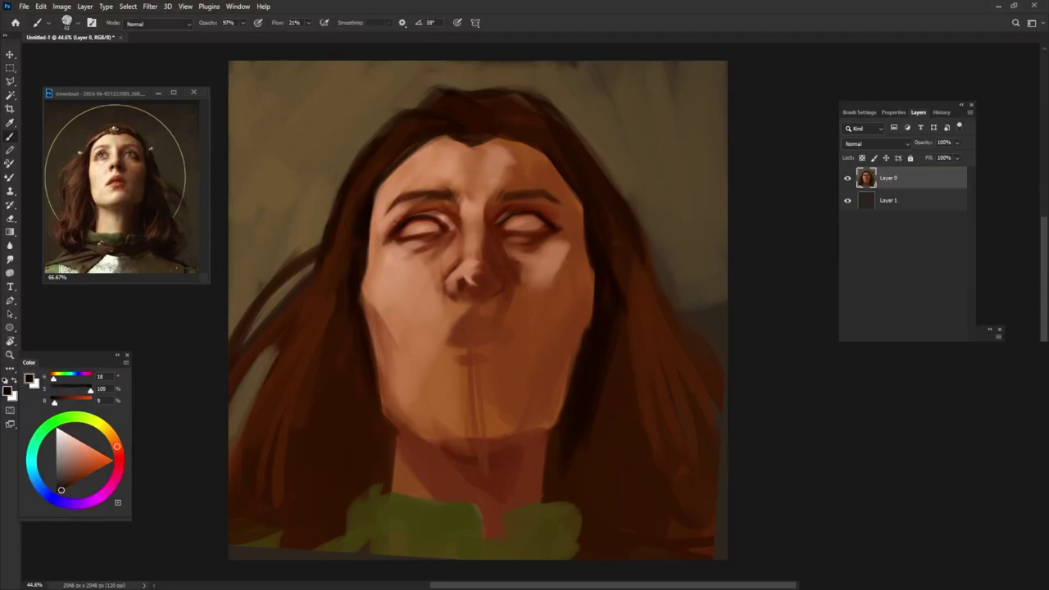
{"action": "left_click", "coordinate": [464, 281]}
{"action": "left_click", "coordinate": [471, 275], "text": "alt"}
{"action": "left_click", "coordinate": [467, 282], "text": "alt"}
{"action": "left_click", "coordinate": [472, 274]}
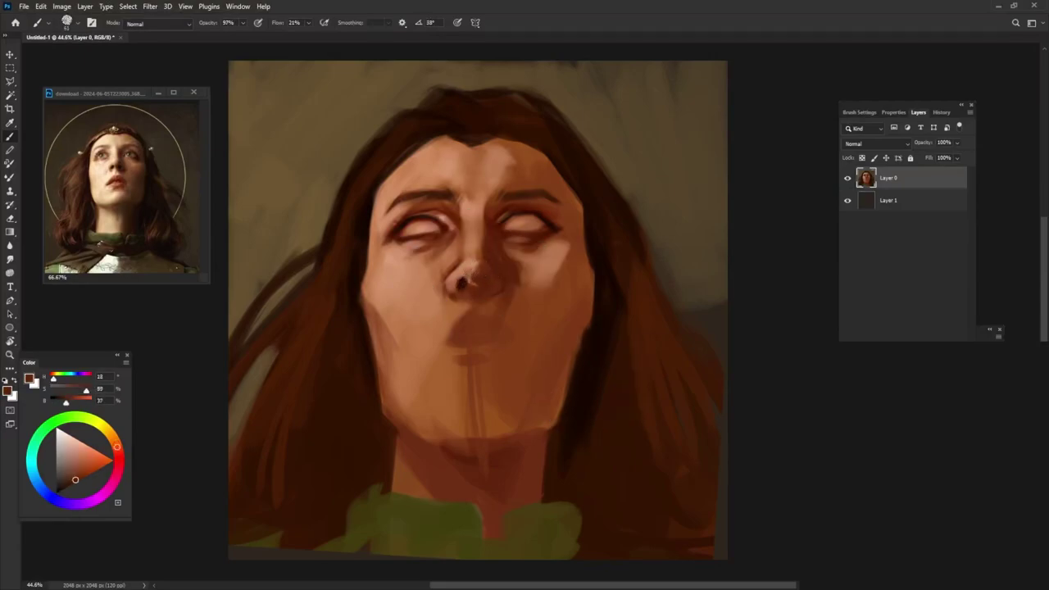
{"action": "mouse_move", "coordinate": [472, 270]}
{"action": "left_mouse_down"}
{"action": "mouse_move", "coordinate": [491, 267]}
{"action": "mouse_move", "coordinate": [476, 285]}
{"action": "left_mouse_up"}
Step: Add orange-red warmth to the nose base, both upper eyelids and the right nose bridge
{"action": "left_click", "coordinate": [475, 279], "text": "alt"}
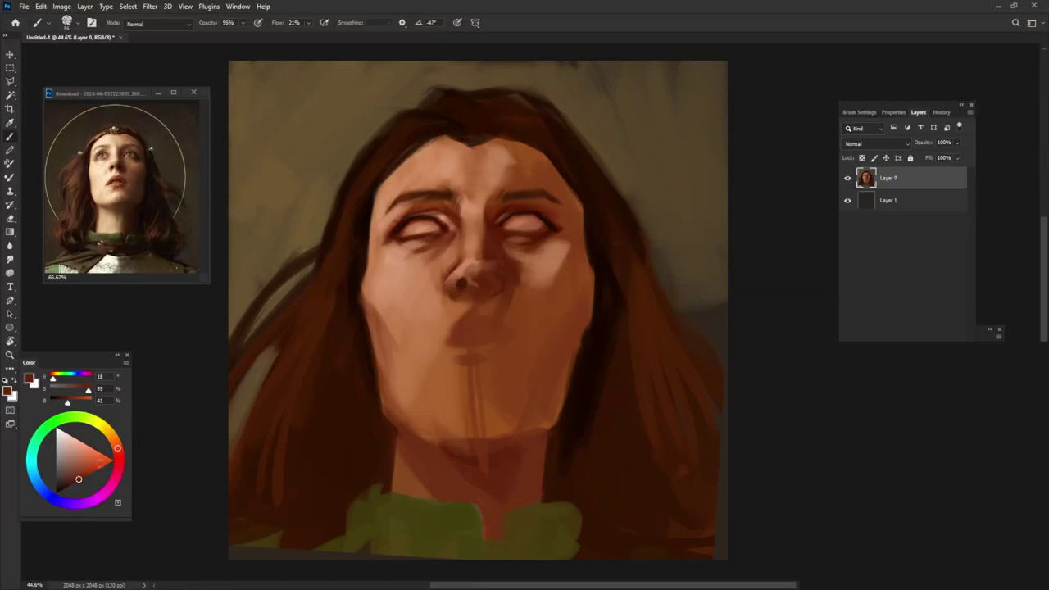
{"action": "left_click", "coordinate": [102, 466]}
{"action": "left_click_drag", "start_coordinate": [484, 276], "coordinate": [455, 283]}
{"action": "left_click", "coordinate": [475, 283], "text": "alt"}
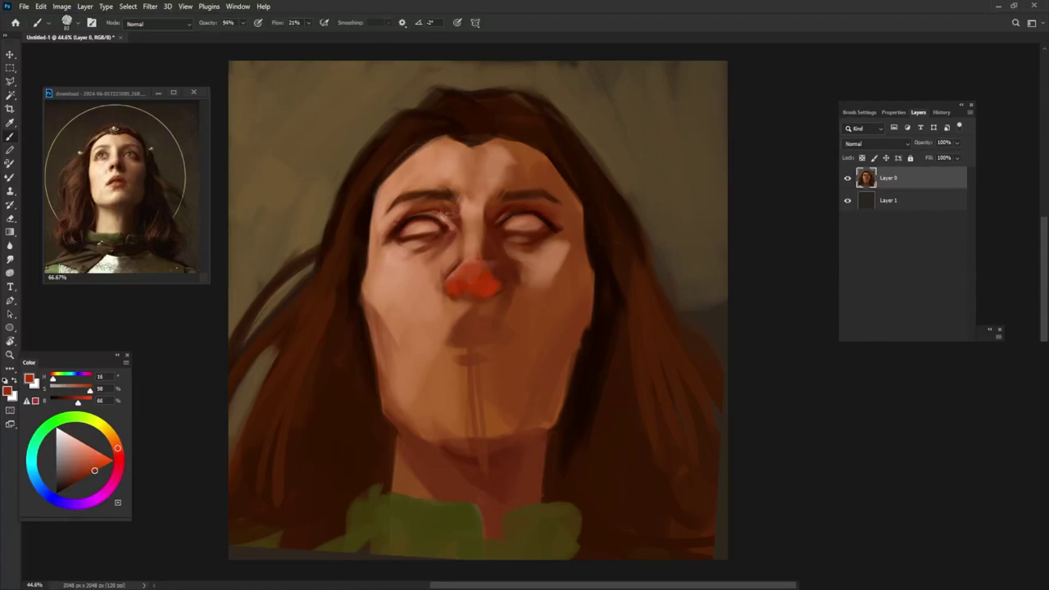
{"action": "left_click_drag", "start_coordinate": [387, 218], "coordinate": [453, 211]}
{"action": "mouse_move", "coordinate": [494, 218]}
{"action": "left_mouse_down"}
{"action": "mouse_move", "coordinate": [534, 211]}
{"action": "mouse_move", "coordinate": [564, 228]}
{"action": "left_mouse_up"}
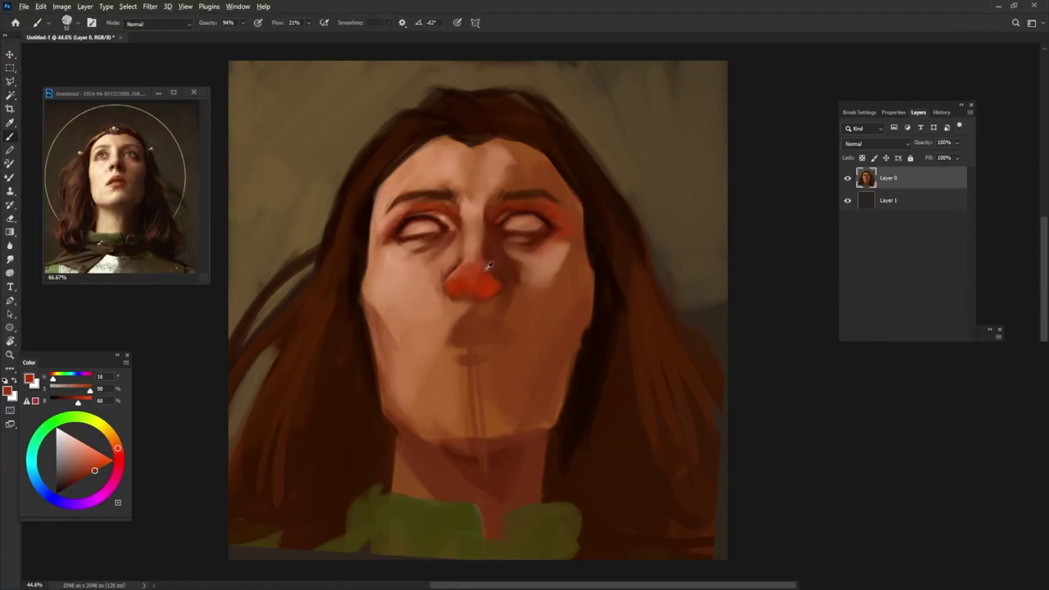
{"action": "left_click", "coordinate": [500, 226], "text": "alt"}
{"action": "left_click_drag", "start_coordinate": [484, 182], "coordinate": [493, 248]}
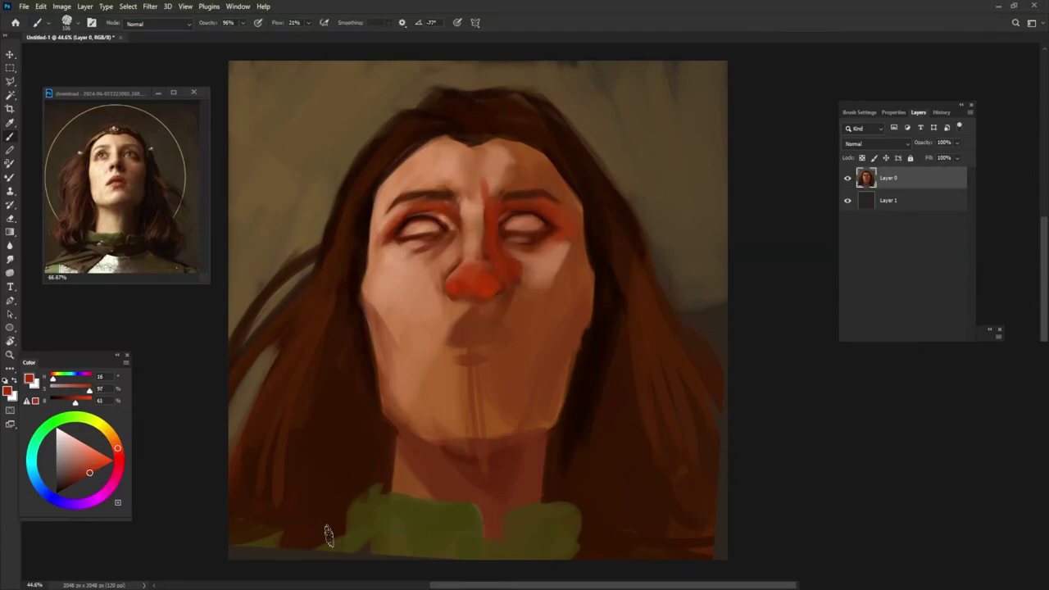
{"action": "left_click", "coordinate": [500, 268], "text": "alt"}
Step: Highlight the nose tip in light peach and lighten under the nose with salmon tones
{"action": "left_click", "coordinate": [471, 211], "text": "alt"}
{"action": "left_click_drag", "start_coordinate": [474, 259], "coordinate": [461, 268]}
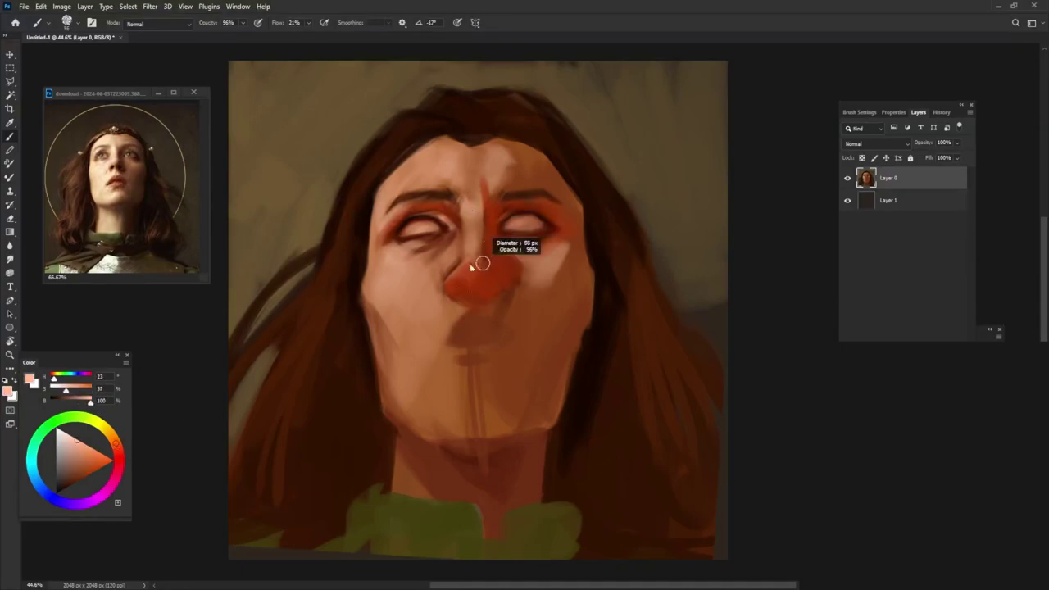
{"action": "left_click", "coordinate": [463, 305], "text": "alt"}
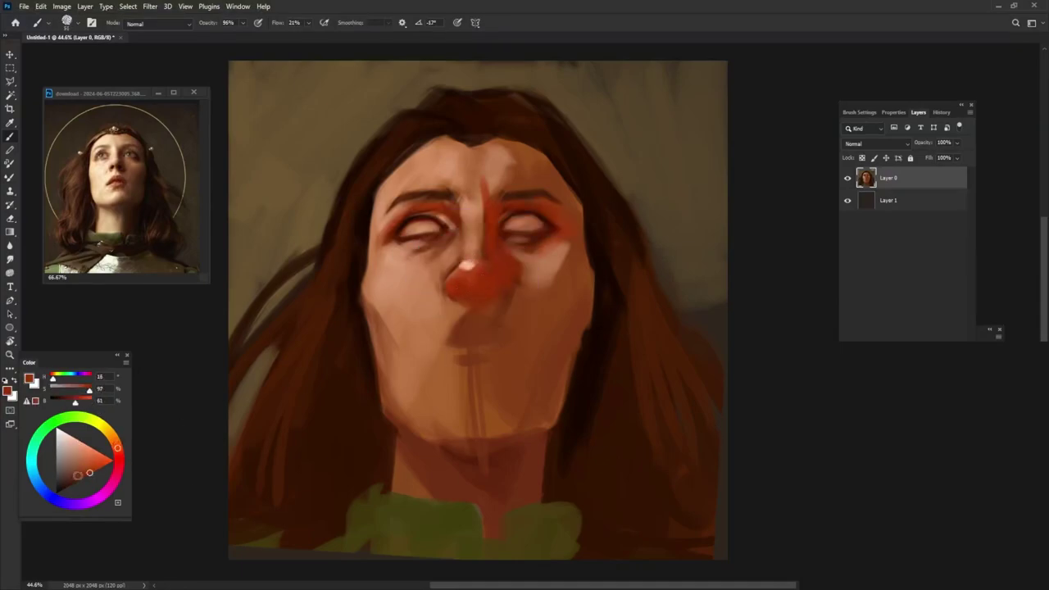
{"action": "left_click", "coordinate": [495, 272], "text": "alt"}
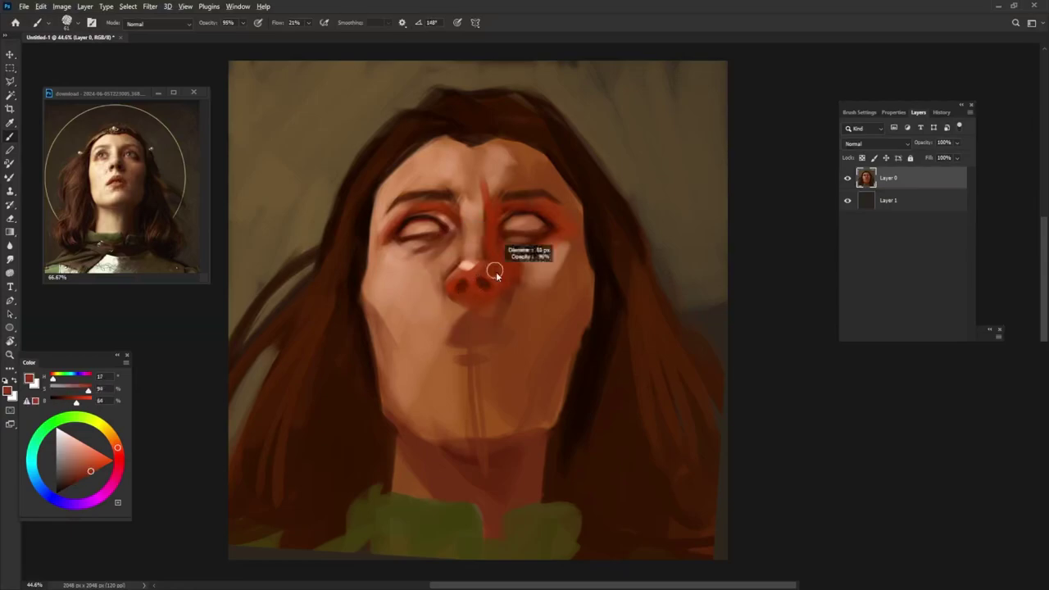
{"action": "mouse_move", "coordinate": [456, 300]}
{"action": "left_mouse_down"}
{"action": "mouse_move", "coordinate": [465, 313]}
{"action": "mouse_move", "coordinate": [487, 305]}
{"action": "mouse_move", "coordinate": [472, 321]}
{"action": "left_mouse_up"}
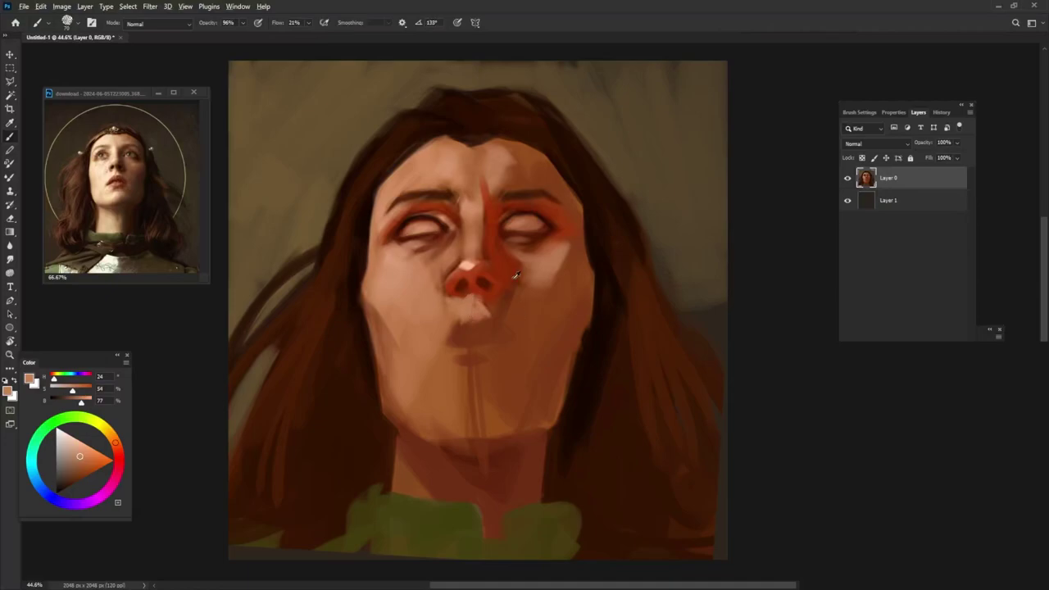
{"action": "left_click", "coordinate": [502, 224], "text": "alt"}
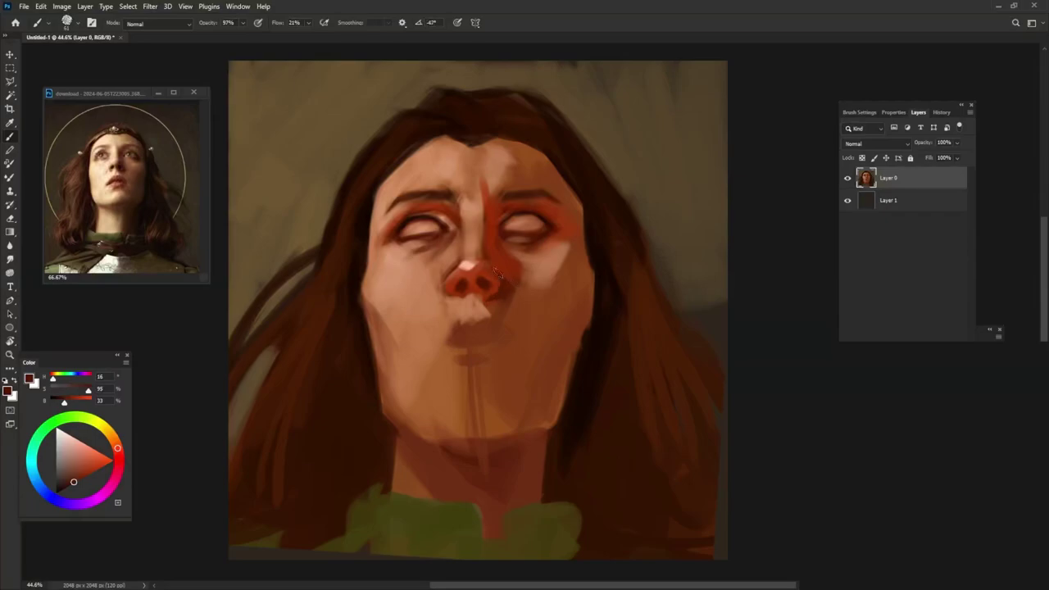
{"action": "left_click", "coordinate": [474, 262], "text": "alt"}
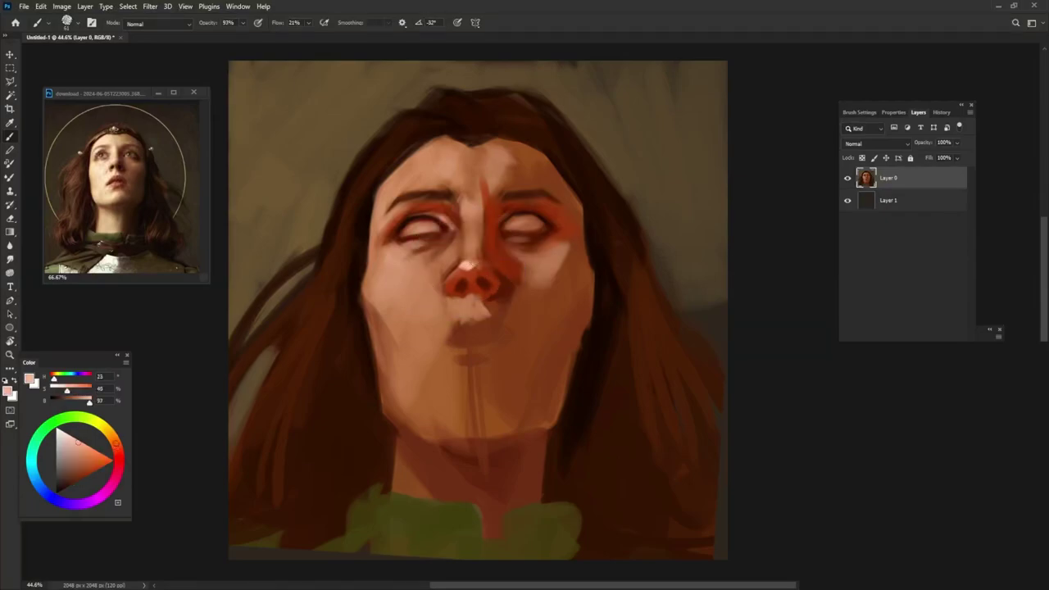
{"action": "left_click", "coordinate": [471, 265], "text": "alt"}
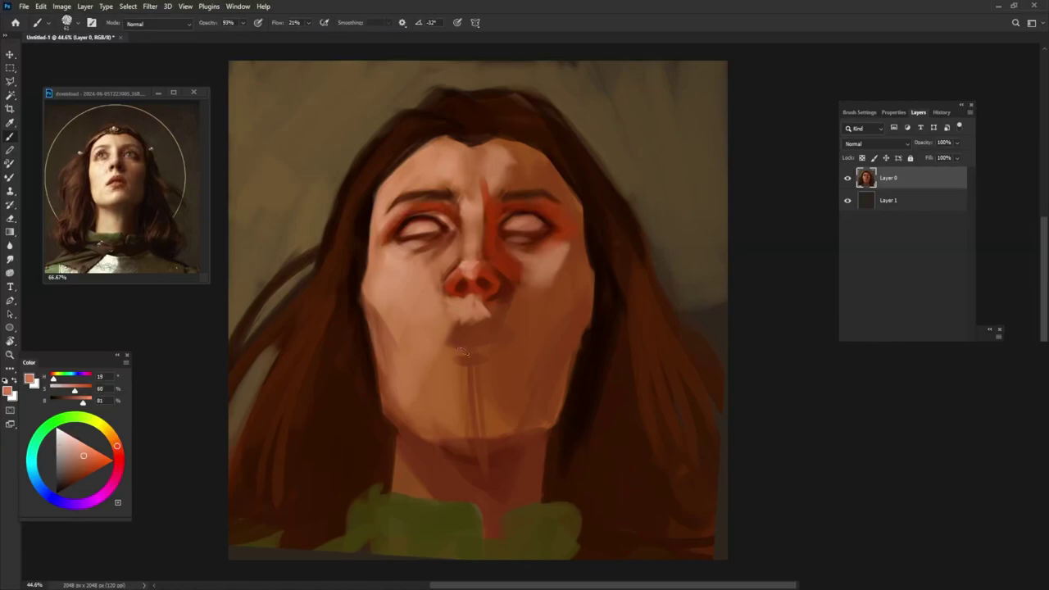
{"action": "left_click", "coordinate": [471, 271], "text": "alt"}
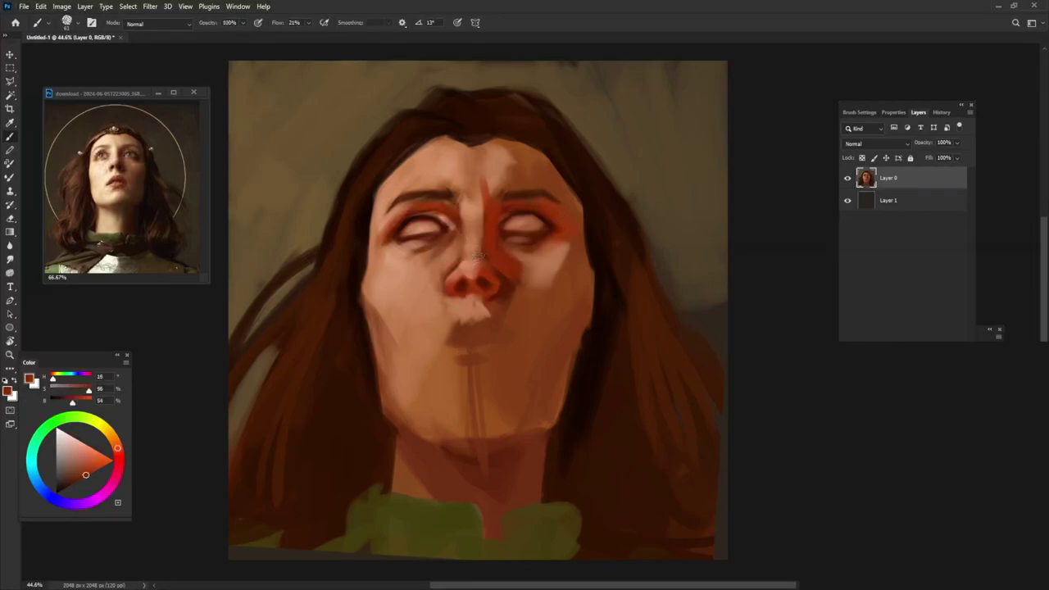
{"action": "left_click", "coordinate": [471, 264], "text": "alt"}
{"action": "left_click_drag", "start_coordinate": [490, 298], "coordinate": [486, 308]}
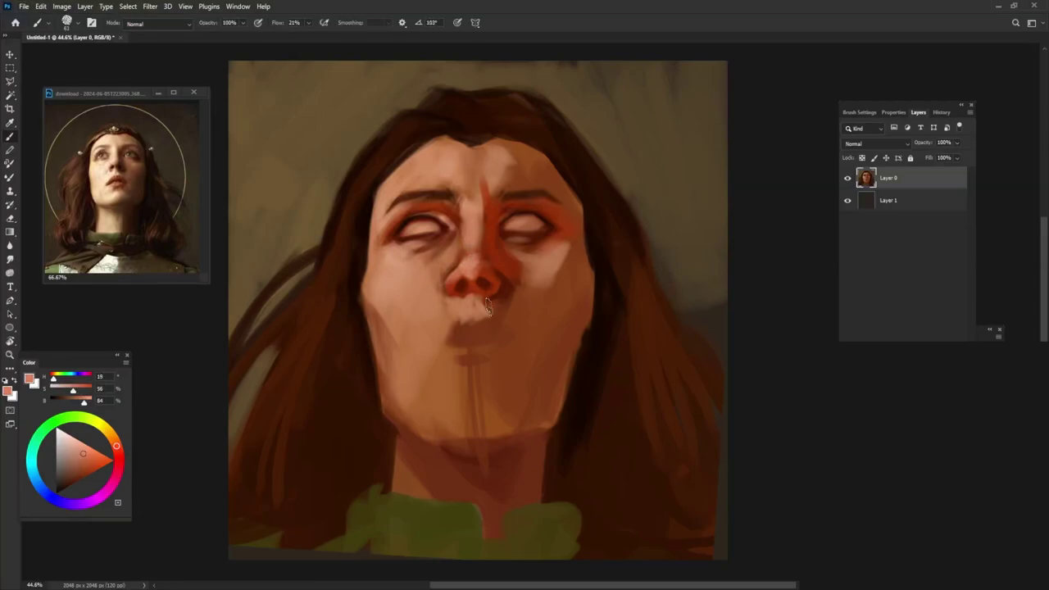
Step: Lighten the forehead and nose bridge, and deepen the right cheek shadow beside the mouth
{"action": "left_click", "coordinate": [501, 246], "text": "alt"}
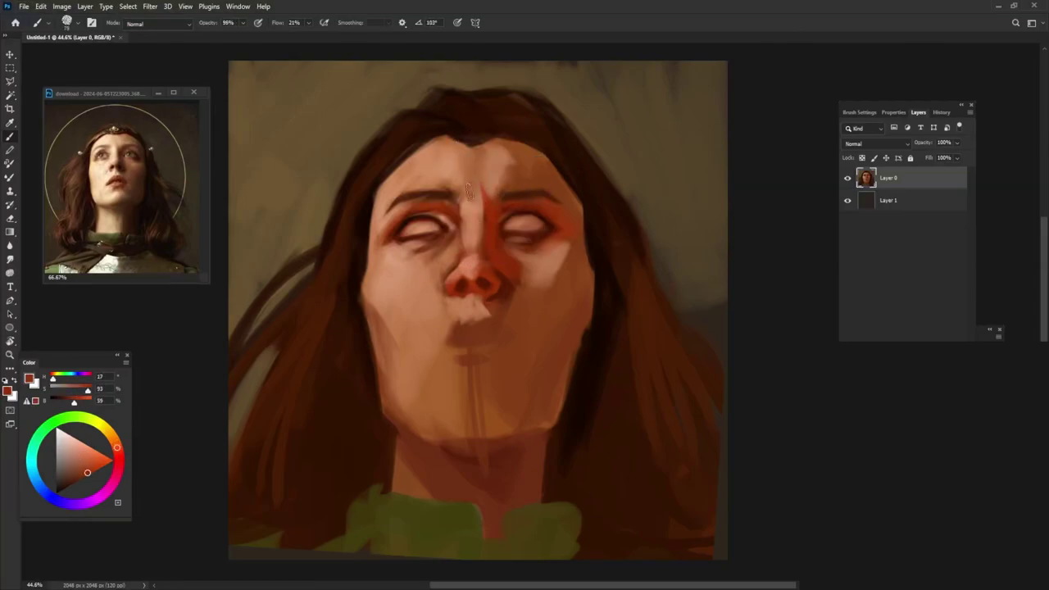
{"action": "left_click_drag", "start_coordinate": [459, 182], "coordinate": [462, 209]}
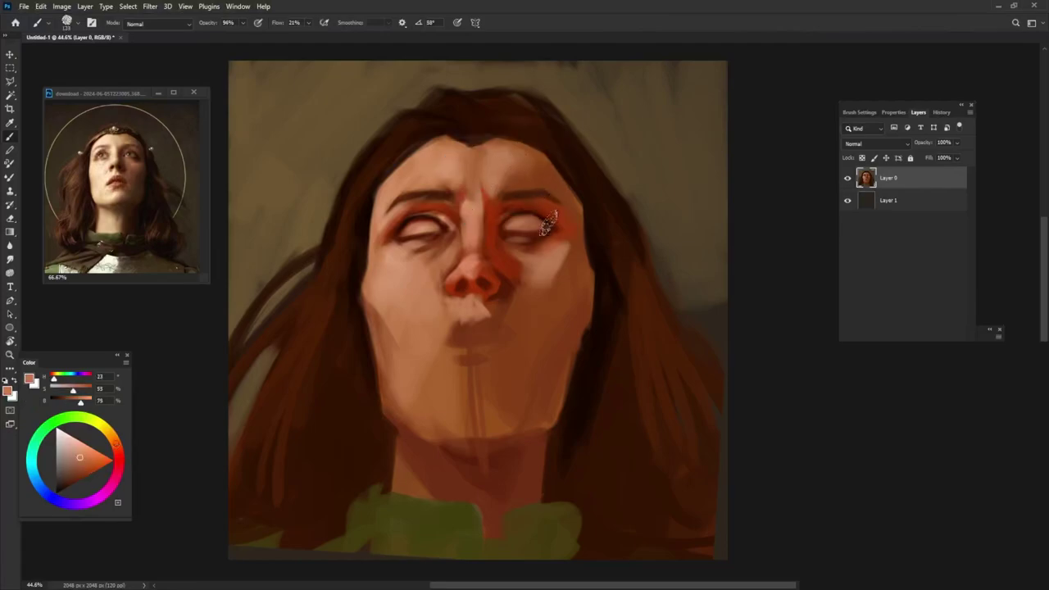
{"action": "left_click", "coordinate": [525, 164], "text": "alt"}
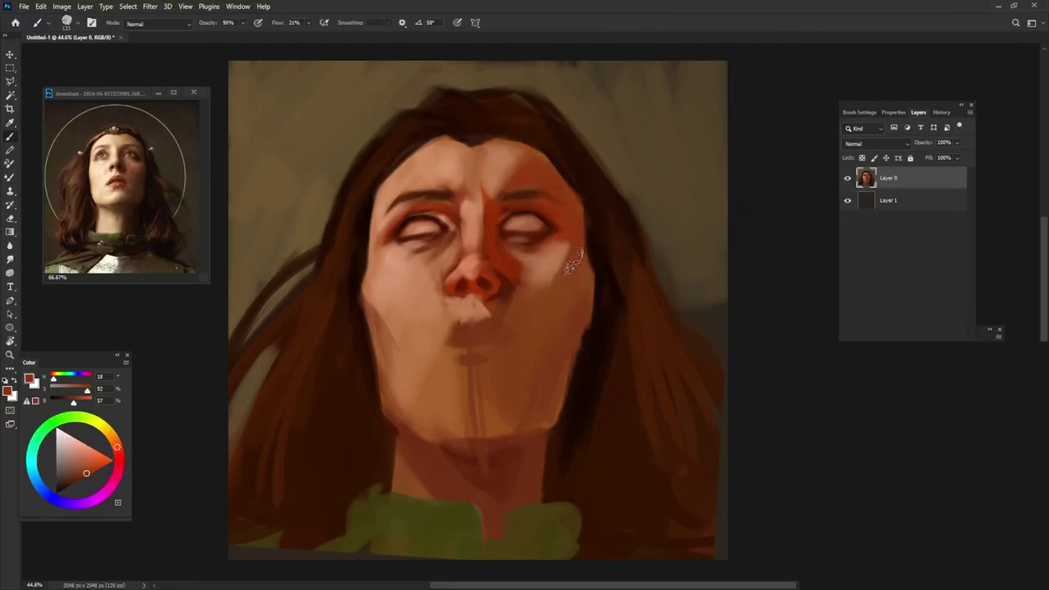
{"action": "left_click_drag", "start_coordinate": [569, 265], "coordinate": [534, 326]}
{"action": "left_click", "coordinate": [516, 291], "text": "alt"}
{"action": "left_click_drag", "start_coordinate": [516, 290], "coordinate": [516, 349]}
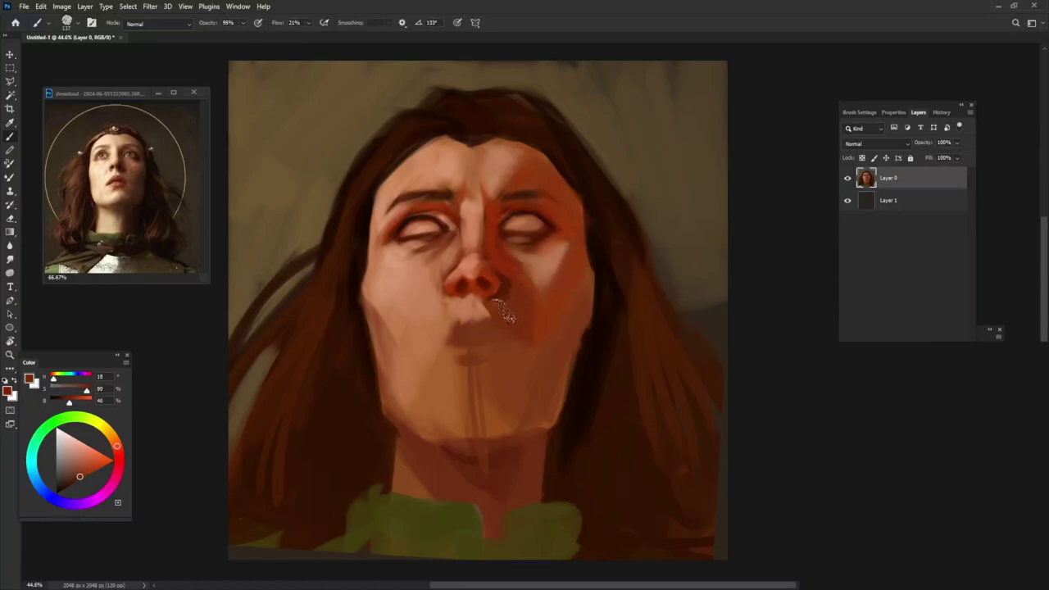
Step: Darken the right cheek under the eye and add a light orange accent there
{"action": "left_click", "coordinate": [543, 268], "text": "alt"}
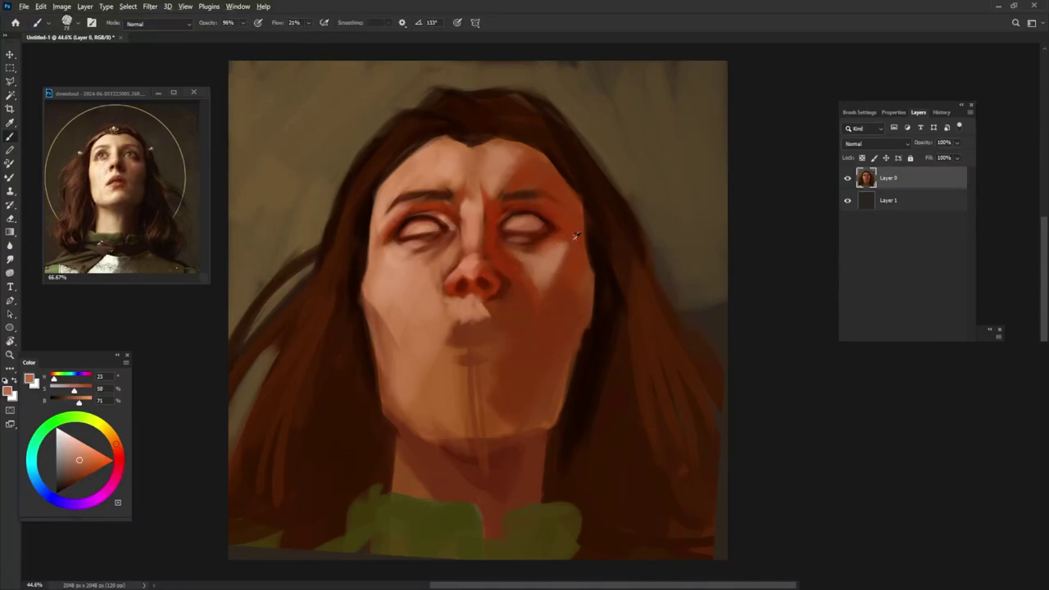
{"action": "left_click", "coordinate": [545, 263], "text": "alt"}
{"action": "mouse_move", "coordinate": [541, 246]}
{"action": "left_mouse_down"}
{"action": "mouse_move", "coordinate": [540, 292]}
{"action": "mouse_move", "coordinate": [576, 254]}
{"action": "mouse_move", "coordinate": [569, 280]}
{"action": "left_mouse_up"}
{"action": "left_click", "coordinate": [97, 451]}
{"action": "left_click", "coordinate": [545, 270], "text": "alt"}
{"action": "left_click", "coordinate": [573, 263], "text": "alt"}
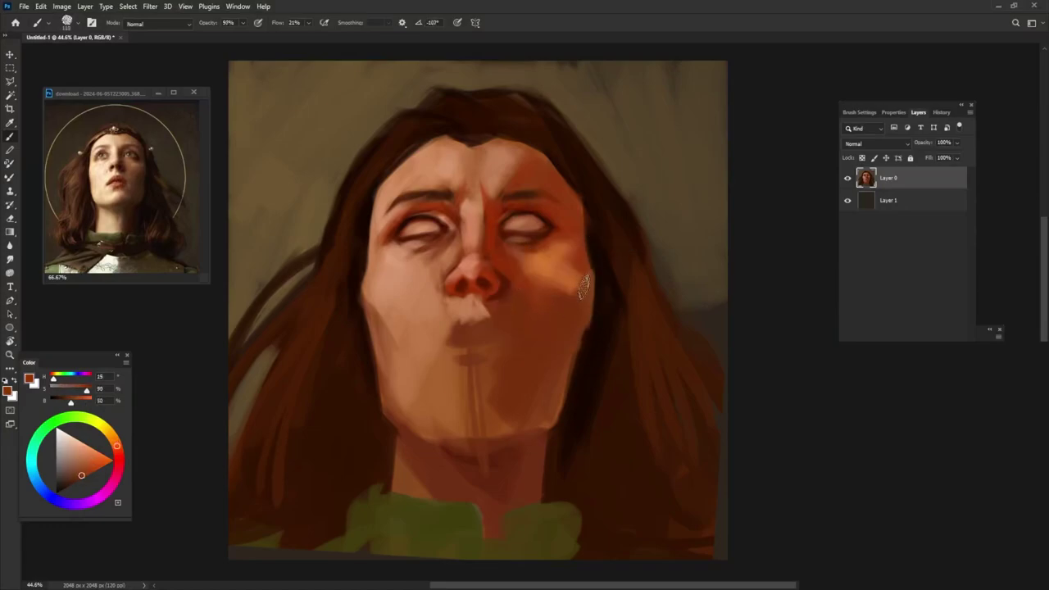
{"action": "left_click", "coordinate": [582, 278], "text": "alt"}
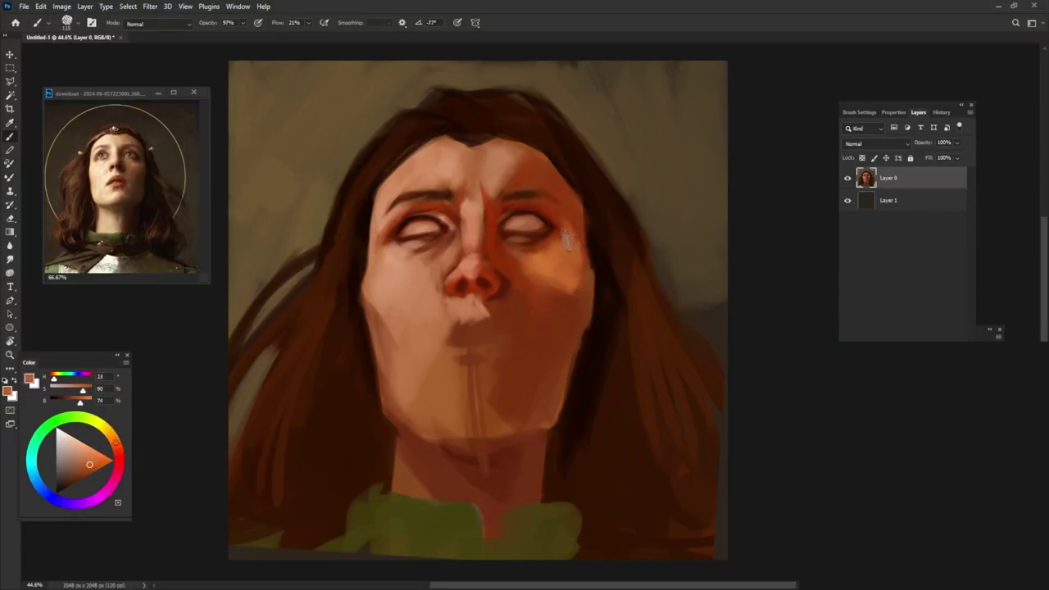
Step: Darken the cheek beside the right eye and lighten the area between nose bridge and eye
{"action": "left_click_drag", "start_coordinate": [506, 246], "coordinate": [537, 250]}
{"action": "left_click", "coordinate": [543, 280], "text": "alt"}
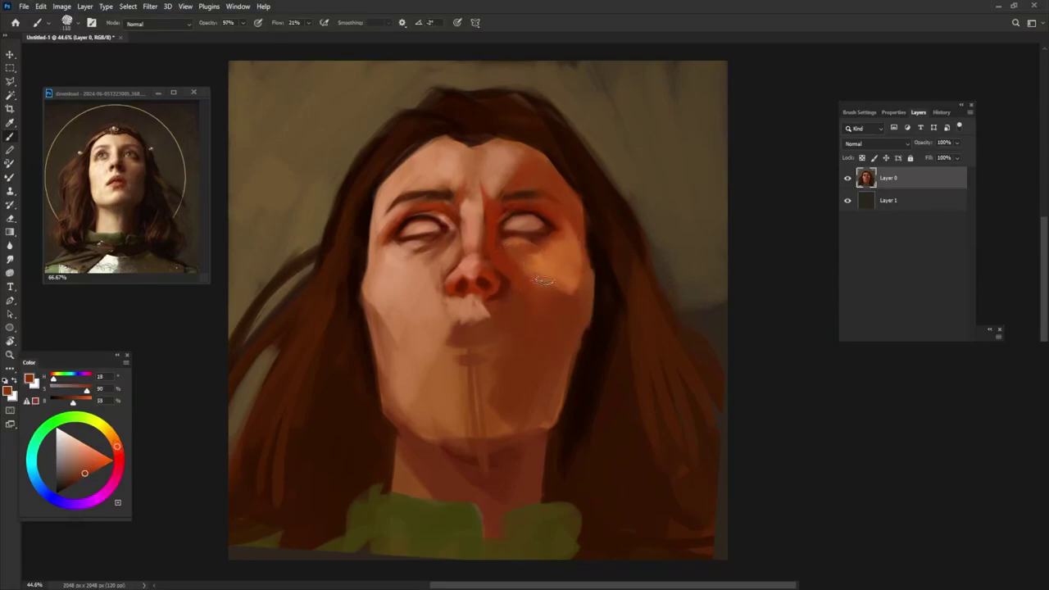
{"action": "left_click", "coordinate": [550, 290], "text": "alt"}
{"action": "left_click_drag", "start_coordinate": [551, 287], "coordinate": [571, 249]}
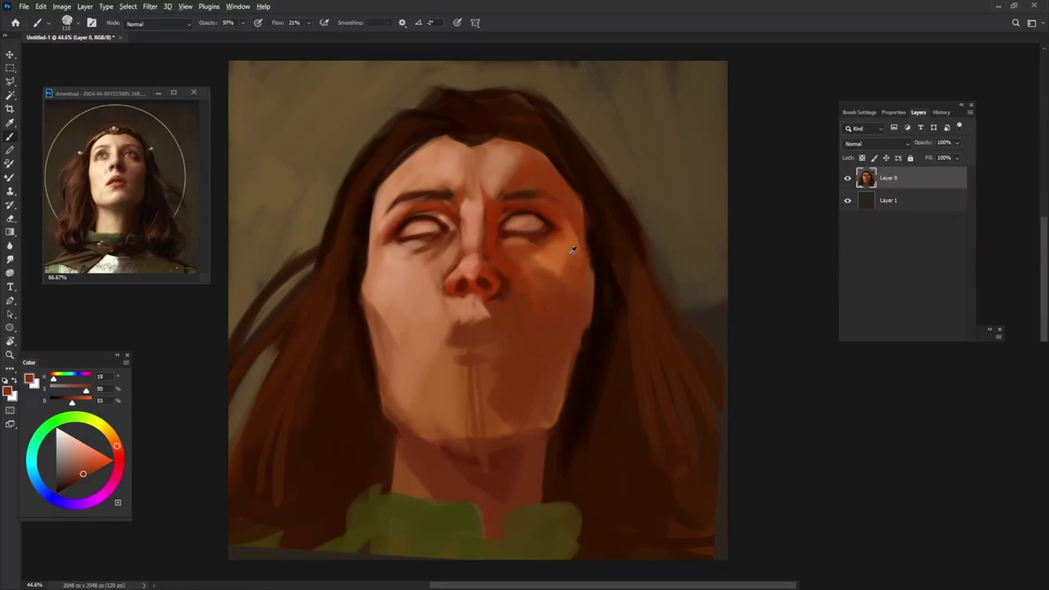
{"action": "left_click", "coordinate": [517, 473], "text": "alt"}
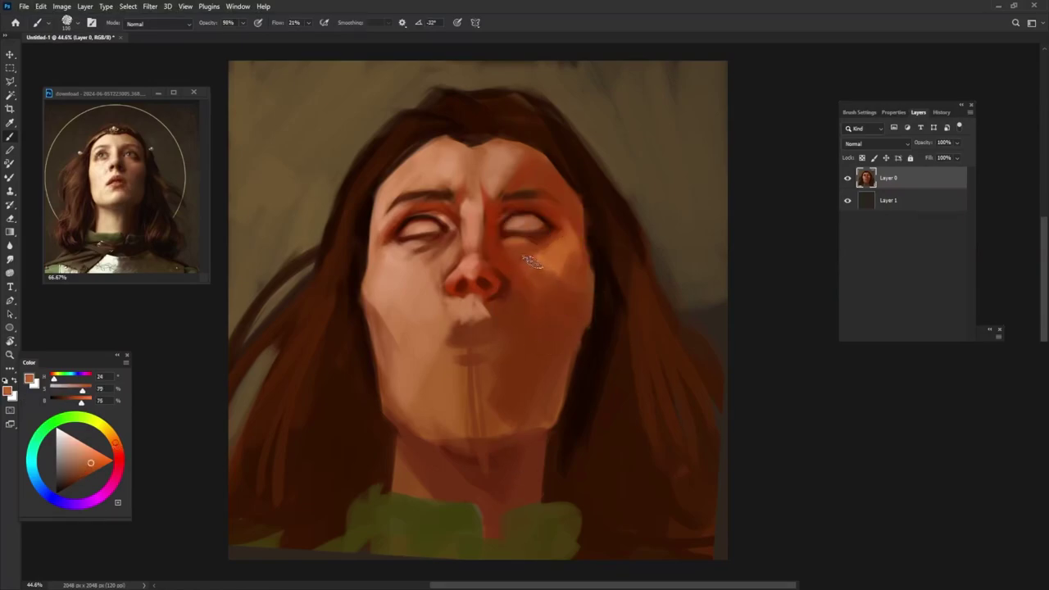
{"action": "left_click", "coordinate": [454, 216], "text": "alt"}
{"action": "left_click_drag", "start_coordinate": [511, 229], "coordinate": [489, 222]}
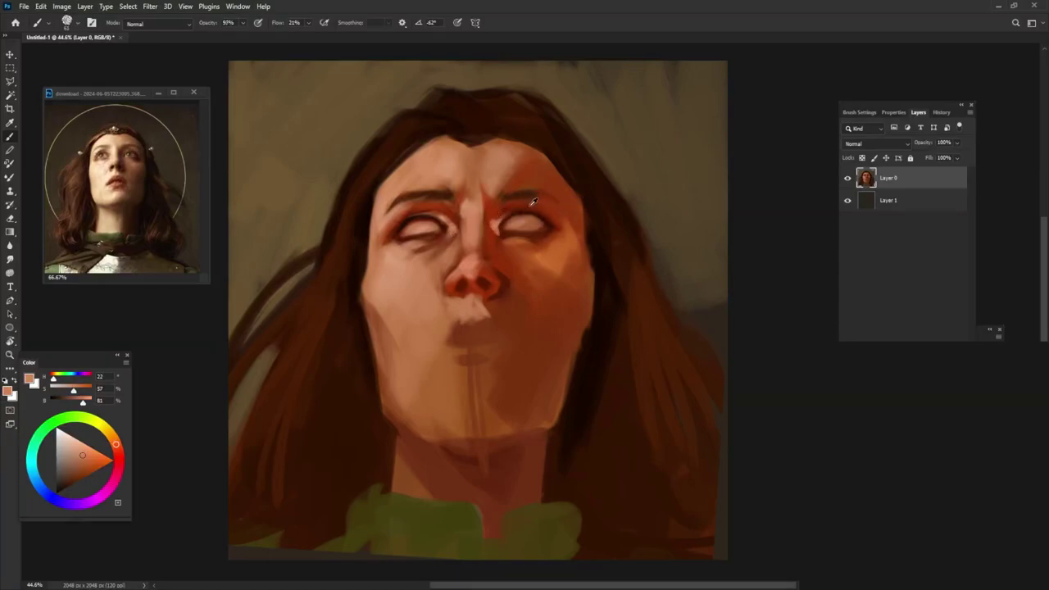
Step: Darken the left eyebrow with dark brown, then soften it with a light skin tone
{"action": "left_click", "coordinate": [445, 189], "text": "alt"}
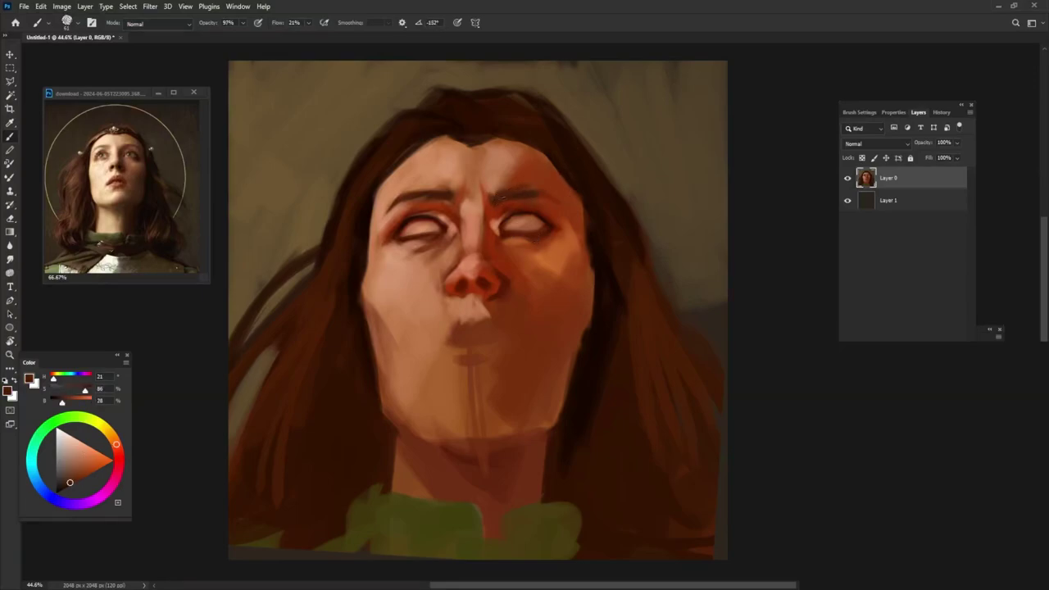
{"action": "left_click", "coordinate": [531, 188], "text": "alt"}
{"action": "left_click", "coordinate": [545, 196], "text": "alt"}
{"action": "left_click", "coordinate": [470, 399], "text": "alt"}
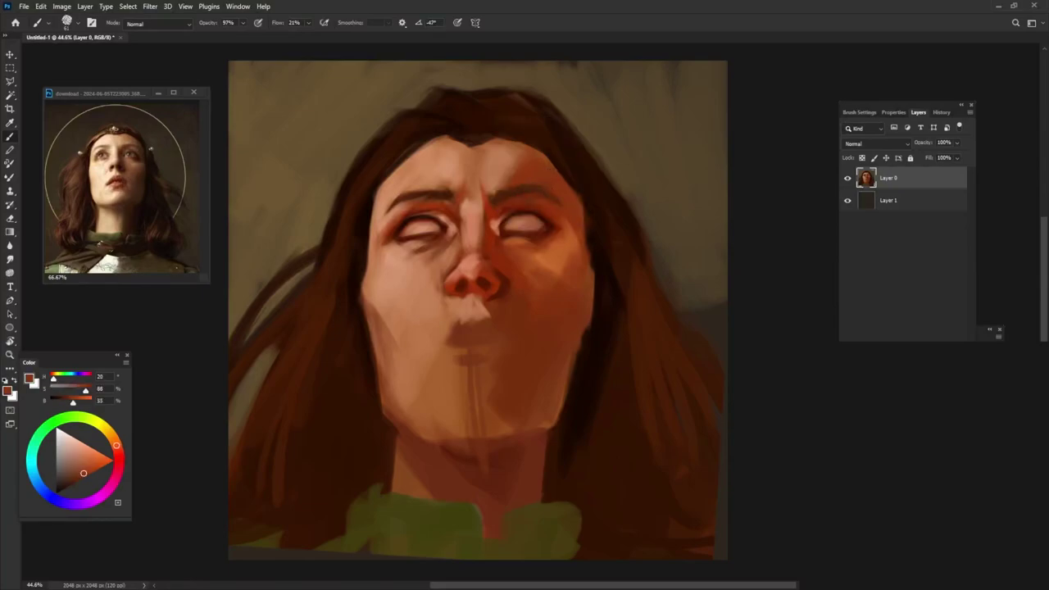
{"action": "left_click", "coordinate": [402, 188], "text": "alt"}
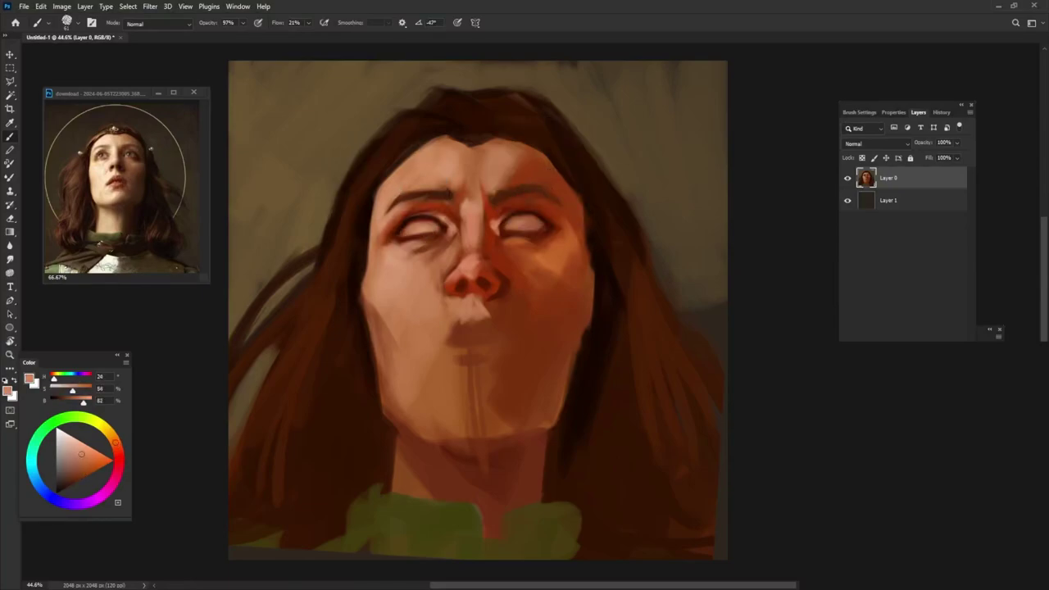
{"action": "left_click", "coordinate": [439, 195], "text": "alt"}
{"action": "mouse_move", "coordinate": [441, 192]}
{"action": "left_mouse_down"}
{"action": "mouse_move", "coordinate": [385, 205]}
{"action": "mouse_move", "coordinate": [434, 197]}
{"action": "left_mouse_up"}
{"action": "left_click", "coordinate": [393, 209], "text": "alt"}
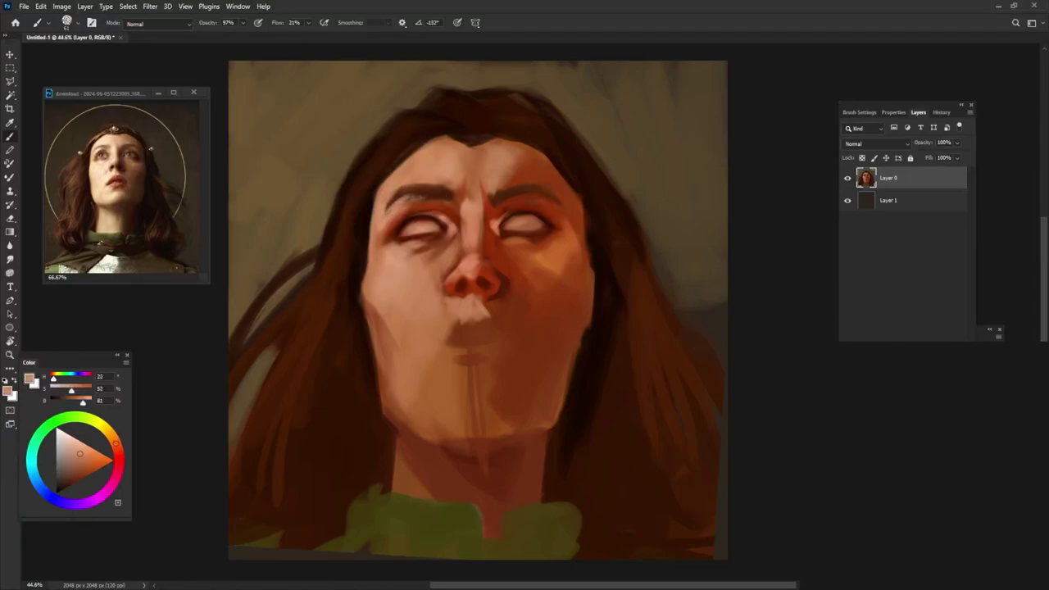
{"action": "left_click", "coordinate": [438, 198], "text": "alt"}
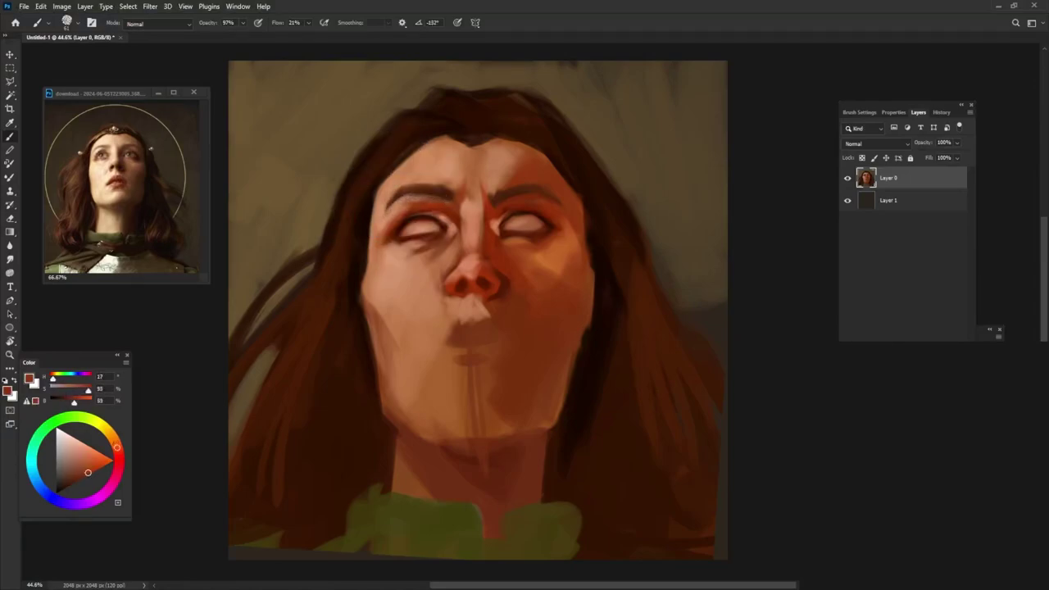
Step: Darken the forehead hairline and the left face edge with near-black brown strokes
{"action": "left_click", "coordinate": [446, 185], "text": "alt"}
{"action": "left_click", "coordinate": [502, 190], "text": "alt"}
{"action": "left_click_drag", "start_coordinate": [458, 148], "coordinate": [471, 140]}
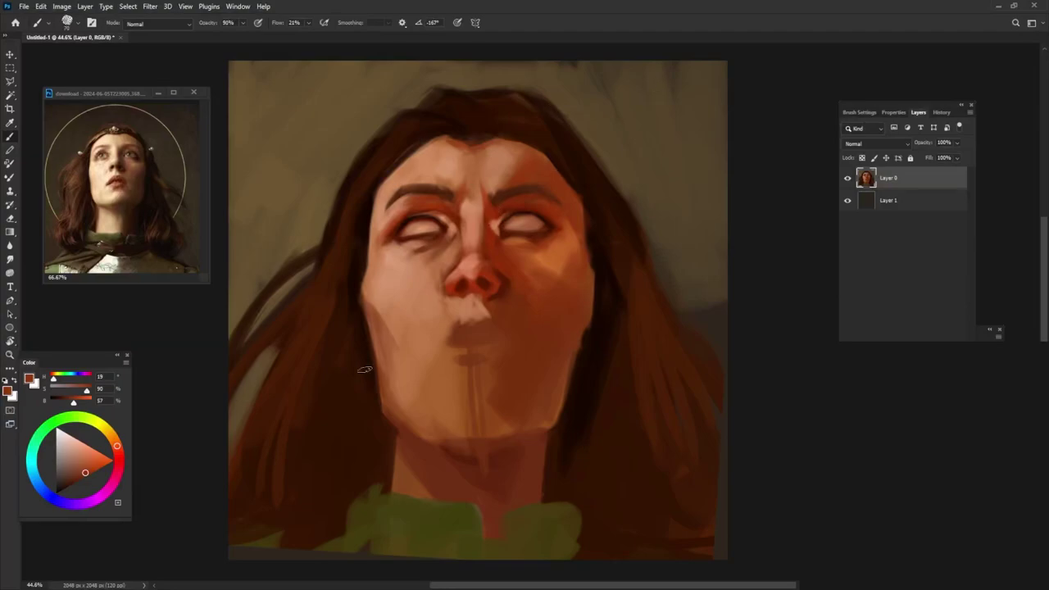
{"action": "left_click", "coordinate": [334, 328], "text": "alt"}
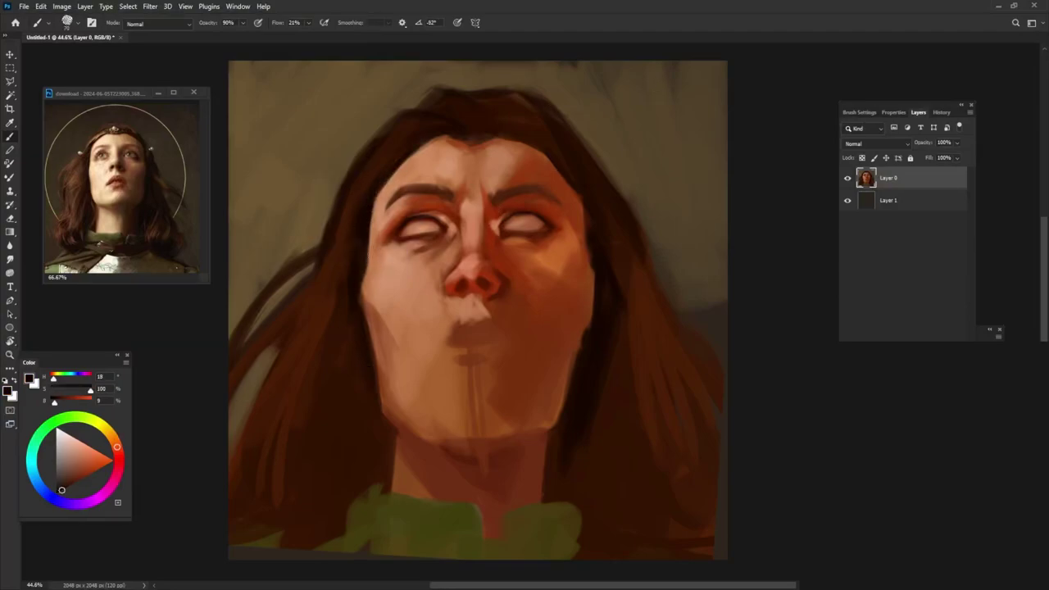
{"action": "mouse_move", "coordinate": [374, 190]}
{"action": "left_mouse_down"}
{"action": "mouse_move", "coordinate": [367, 336]}
{"action": "mouse_move", "coordinate": [387, 388]}
{"action": "mouse_move", "coordinate": [433, 430]}
{"action": "mouse_move", "coordinate": [460, 433]}
{"action": "mouse_move", "coordinate": [496, 433]}
{"action": "mouse_move", "coordinate": [493, 420]}
{"action": "mouse_move", "coordinate": [536, 424]}
{"action": "mouse_move", "coordinate": [570, 389]}
{"action": "left_mouse_up"}
Step: Paint a dark line down the left face edge and jaw, then a red-brown blush on the right cheek
{"action": "left_click", "coordinate": [366, 279], "text": "alt"}
{"action": "left_click", "coordinate": [470, 462], "text": "alt"}
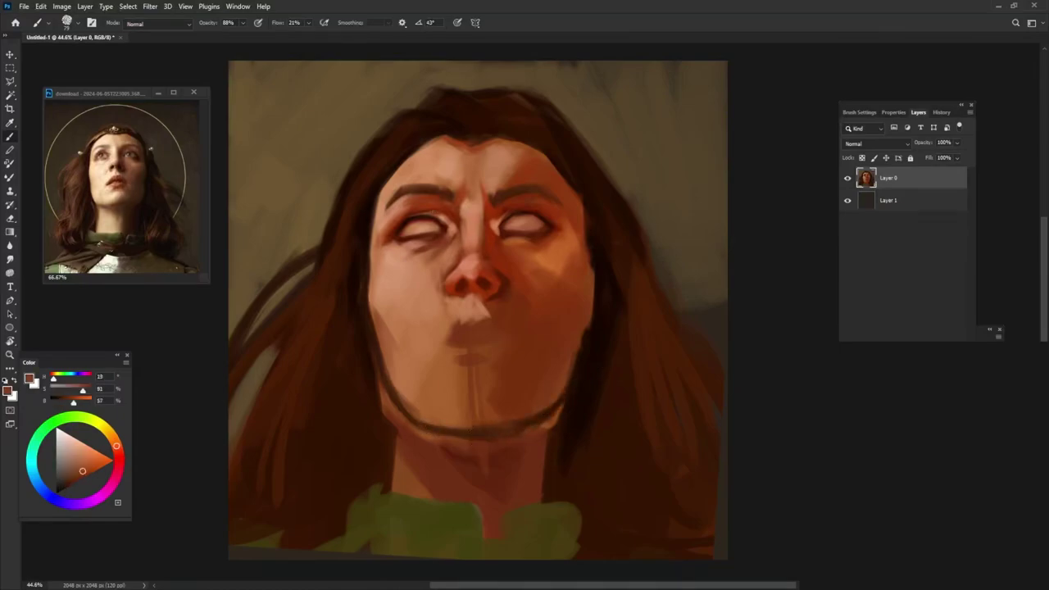
{"action": "left_click", "coordinate": [502, 289], "text": "alt"}
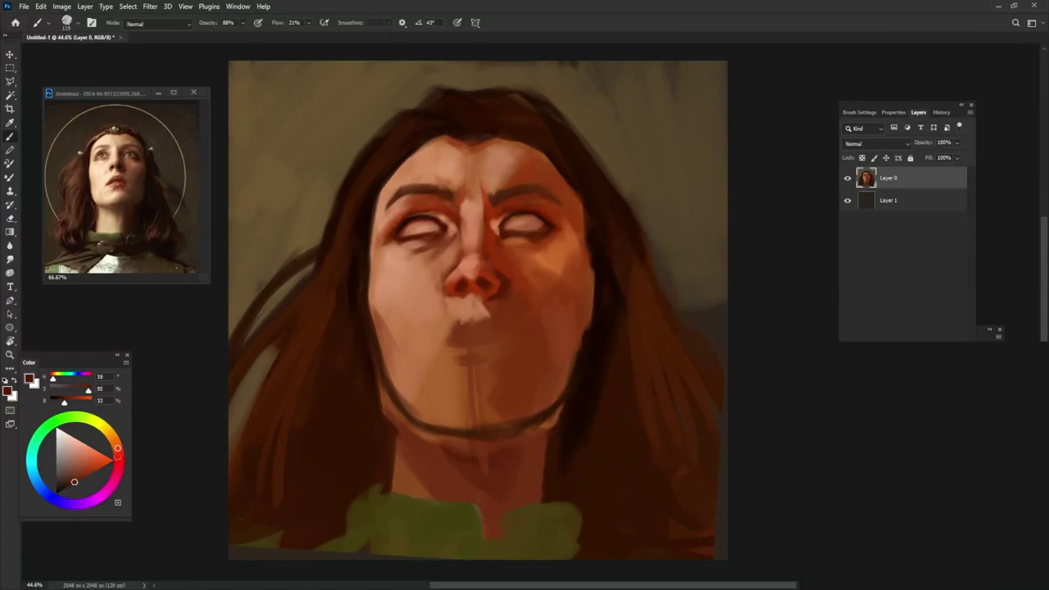
{"action": "mouse_move", "coordinate": [117, 448]}
{"action": "left_mouse_down"}
{"action": "mouse_move", "coordinate": [119, 460]}
{"action": "mouse_move", "coordinate": [70, 485]}
{"action": "left_mouse_up"}
{"action": "mouse_move", "coordinate": [545, 337]}
{"action": "left_mouse_down"}
{"action": "mouse_move", "coordinate": [541, 319]}
{"action": "mouse_move", "coordinate": [543, 335]}
{"action": "mouse_move", "coordinate": [520, 368]}
{"action": "mouse_move", "coordinate": [497, 330]}
{"action": "mouse_move", "coordinate": [552, 293]}
{"action": "mouse_move", "coordinate": [557, 348]}
{"action": "left_mouse_up"}
Step: Repaint the mouth area in orange-brown and brighten the upper lip with light peach
{"action": "left_click", "coordinate": [541, 319], "text": "alt"}
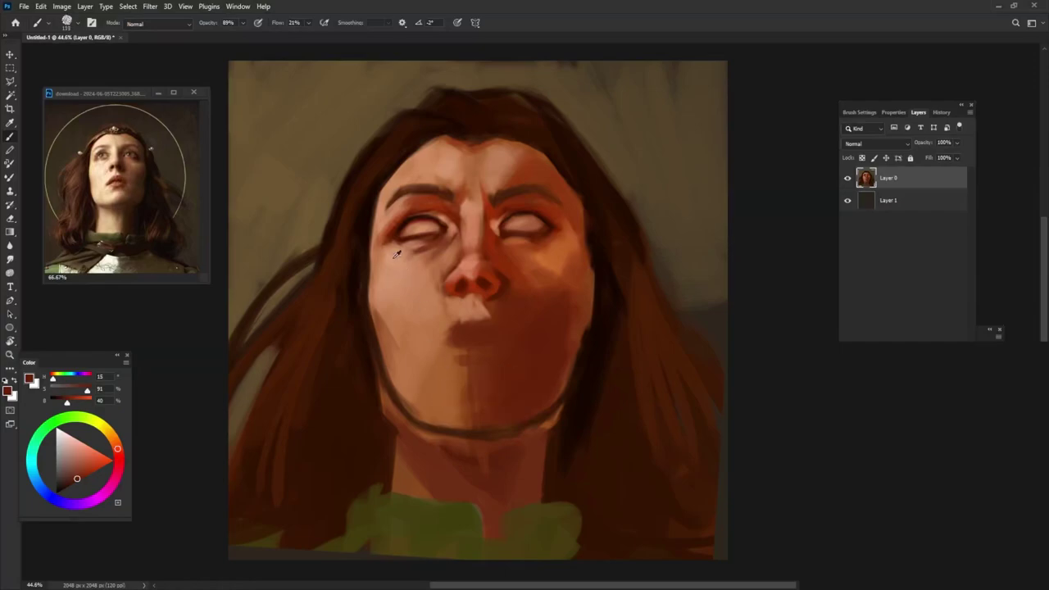
{"action": "left_click_drag", "start_coordinate": [92, 461], "coordinate": [85, 449]}
{"action": "left_click_drag", "start_coordinate": [463, 321], "coordinate": [441, 321]}
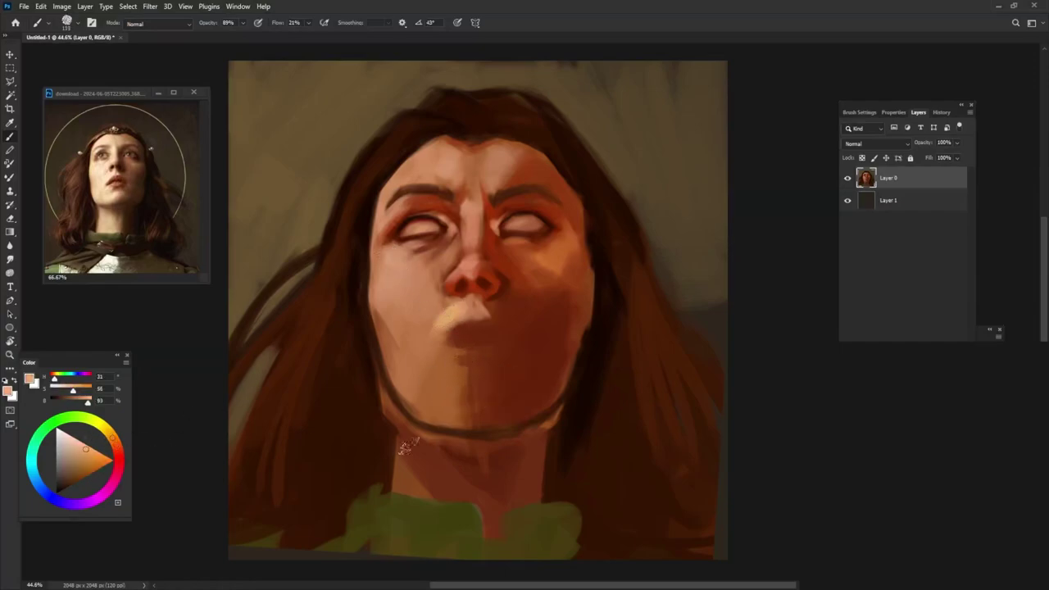
{"action": "left_click", "coordinate": [32, 453]}
Step: Add a cool cyan accent to the left cheek and pale strokes on the forehead
{"action": "left_click", "coordinate": [72, 443]}
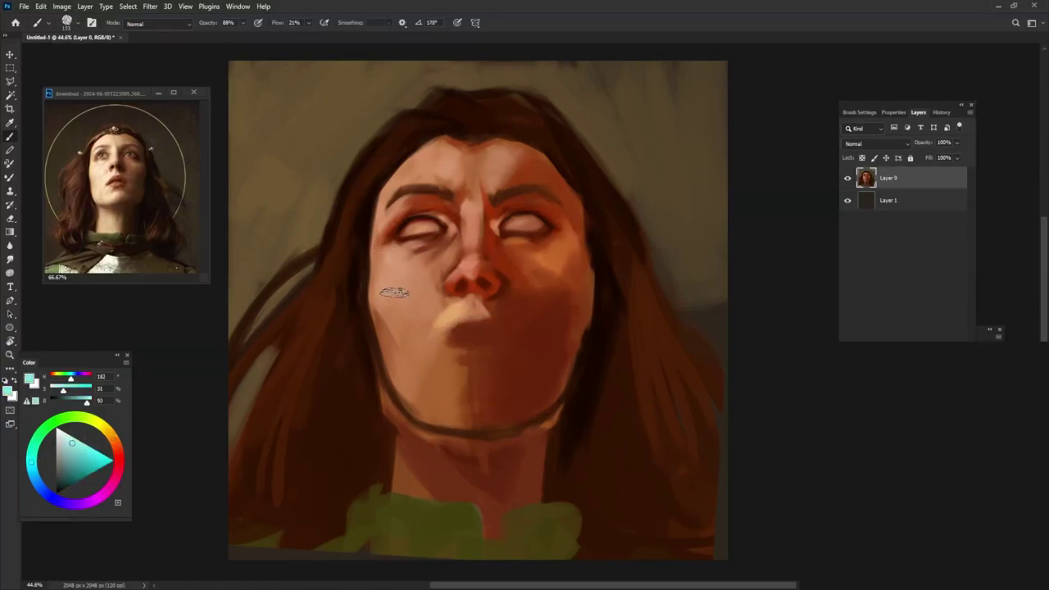
{"action": "left_click_drag", "start_coordinate": [394, 292], "coordinate": [403, 278]}
{"action": "left_click", "coordinate": [398, 283], "text": "alt"}
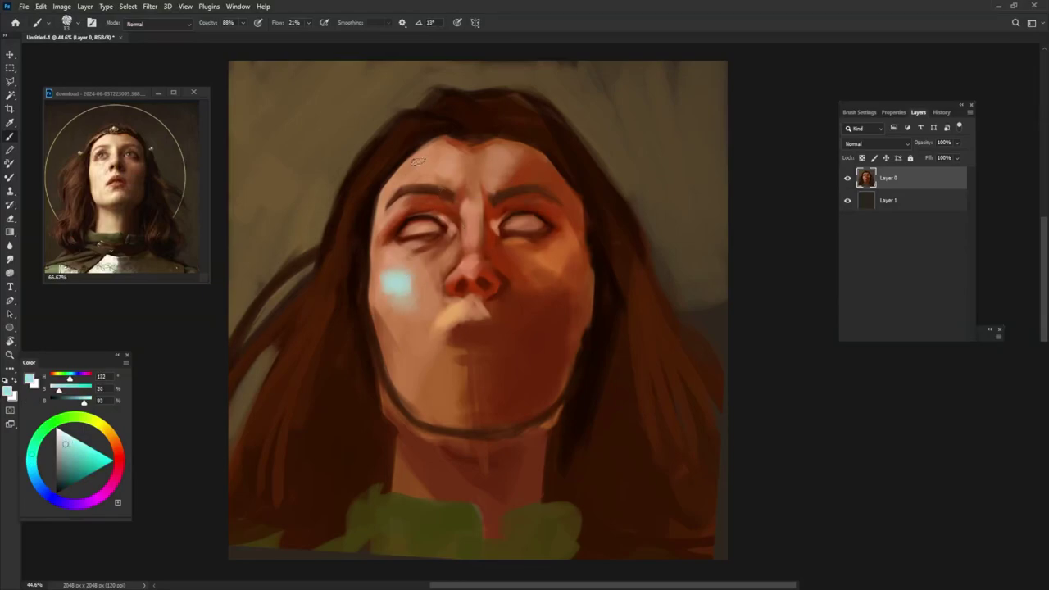
{"action": "left_click_drag", "start_coordinate": [417, 161], "coordinate": [436, 155]}
Step: Cover the cyan patch with light peach skin, extending it down the cheek toward the chin
{"action": "left_click", "coordinate": [426, 170], "text": "alt"}
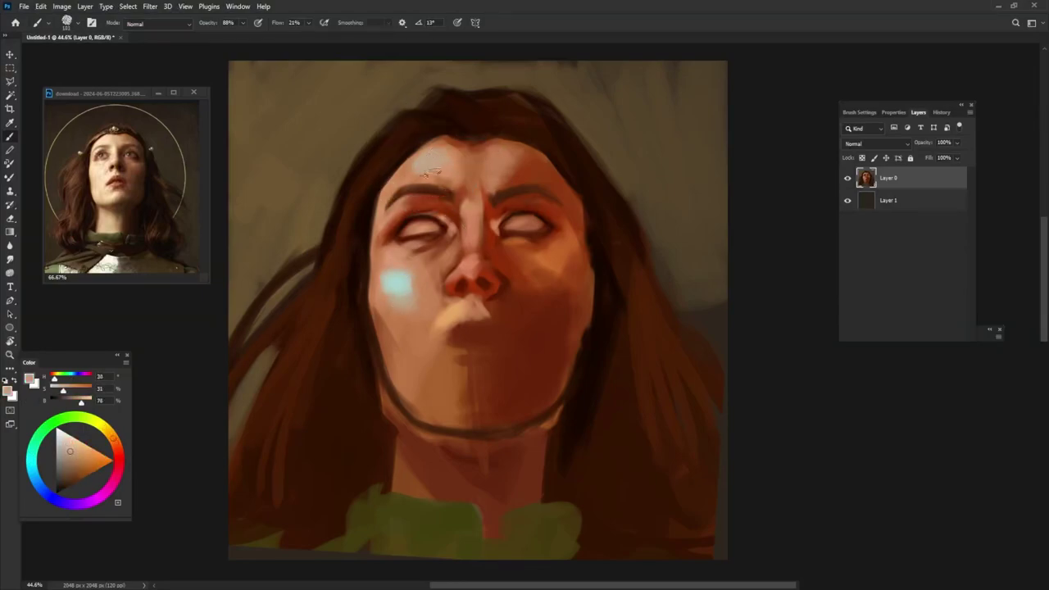
{"action": "left_click", "coordinate": [402, 287], "text": "alt"}
{"action": "mouse_move", "coordinate": [391, 283]}
{"action": "left_mouse_down"}
{"action": "mouse_move", "coordinate": [414, 328]}
{"action": "mouse_move", "coordinate": [410, 319]}
{"action": "mouse_move", "coordinate": [458, 309]}
{"action": "left_mouse_up"}
{"action": "left_click", "coordinate": [394, 286], "text": "alt"}
{"action": "left_click", "coordinate": [398, 291], "text": "alt"}
{"action": "left_click", "coordinate": [502, 251], "text": "alt"}
{"action": "left_click", "coordinate": [397, 291], "text": "alt"}
{"action": "left_click", "coordinate": [414, 290], "text": "alt"}
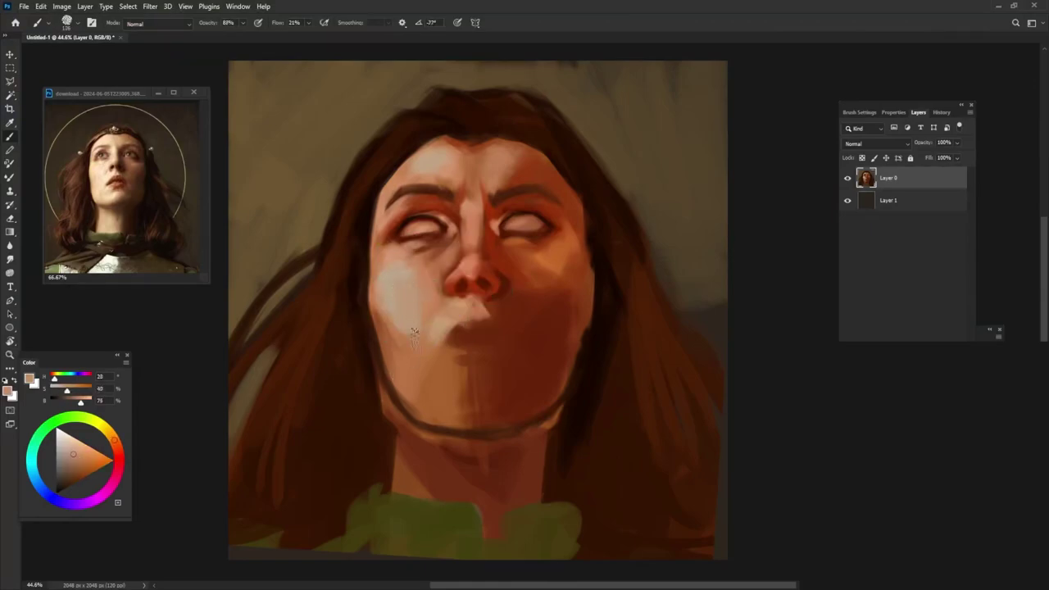
{"action": "mouse_move", "coordinate": [382, 288]}
{"action": "left_mouse_down"}
{"action": "mouse_move", "coordinate": [403, 385]}
{"action": "mouse_move", "coordinate": [443, 349]}
{"action": "left_mouse_up"}
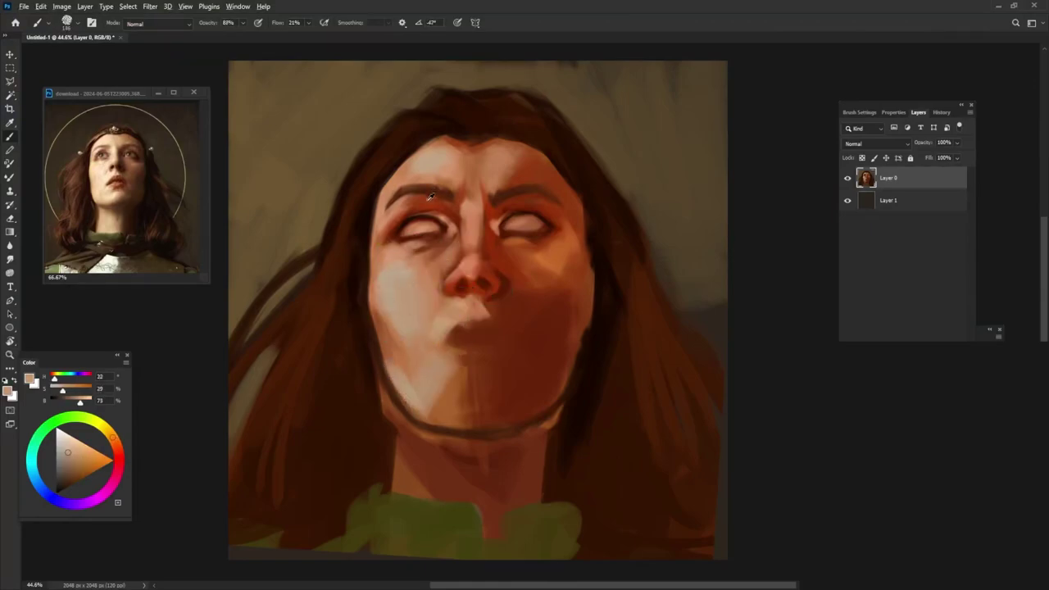
Step: Shade the left jaw in dark then light orange, lighten the upper lip, and darken the left neck
{"action": "left_click", "coordinate": [426, 328], "text": "alt"}
{"action": "left_click_drag", "start_coordinate": [391, 323], "coordinate": [398, 370]}
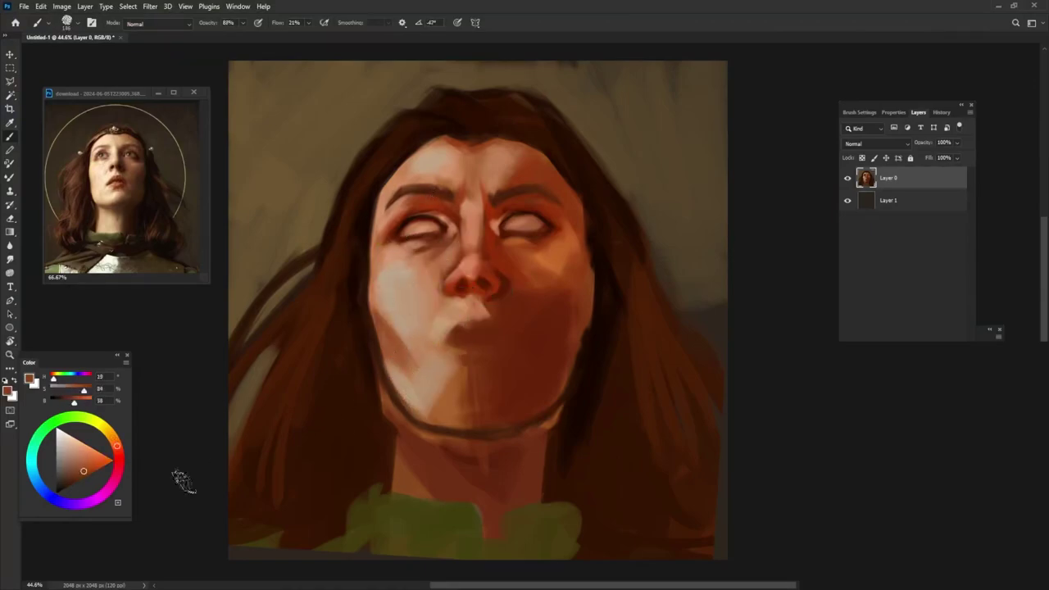
{"action": "left_click", "coordinate": [407, 311], "text": "alt"}
{"action": "left_click_drag", "start_coordinate": [381, 319], "coordinate": [409, 368]}
{"action": "mouse_move", "coordinate": [449, 326]}
{"action": "left_mouse_down"}
{"action": "mouse_move", "coordinate": [491, 335]}
{"action": "mouse_move", "coordinate": [466, 426]}
{"action": "left_mouse_up"}
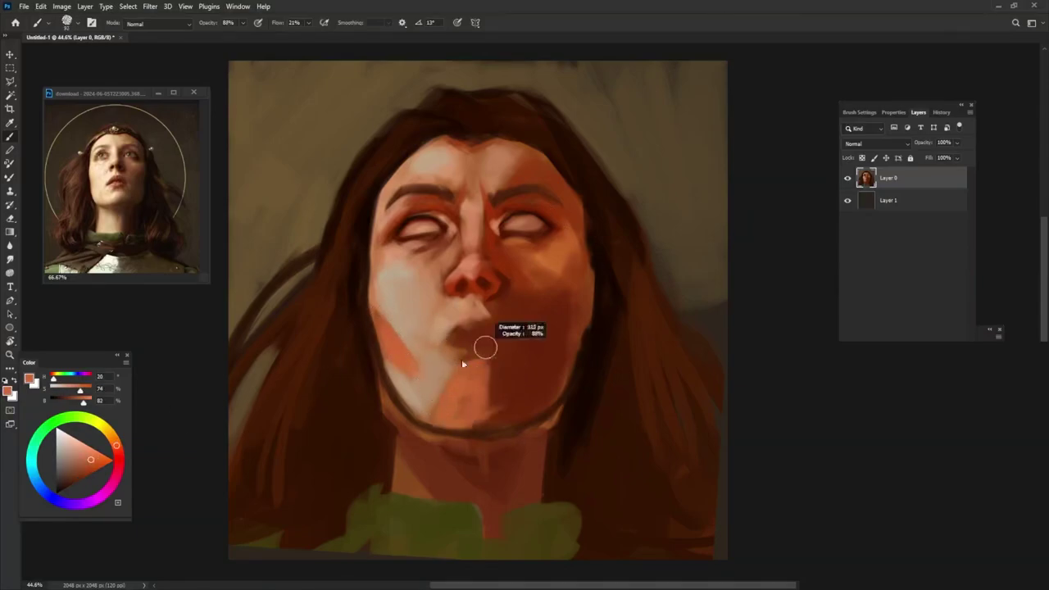
{"action": "left_click", "coordinate": [404, 432], "text": "alt"}
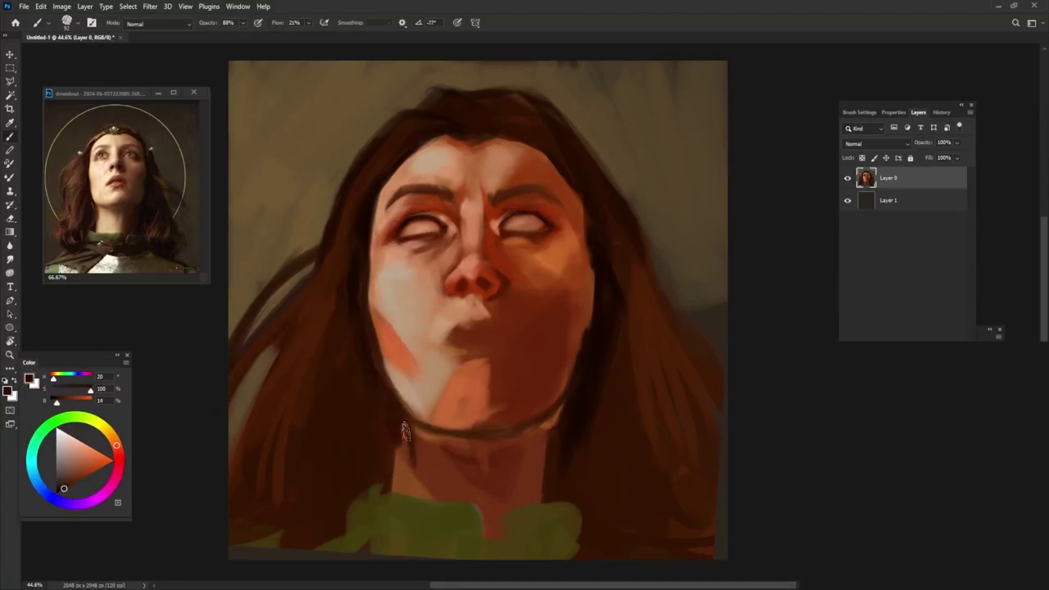
{"action": "left_click_drag", "start_coordinate": [404, 431], "coordinate": [400, 492]}
Step: Darken the right jaw edge against the hair and shade the right side of the neck
{"action": "left_click", "coordinate": [552, 418], "text": "alt"}
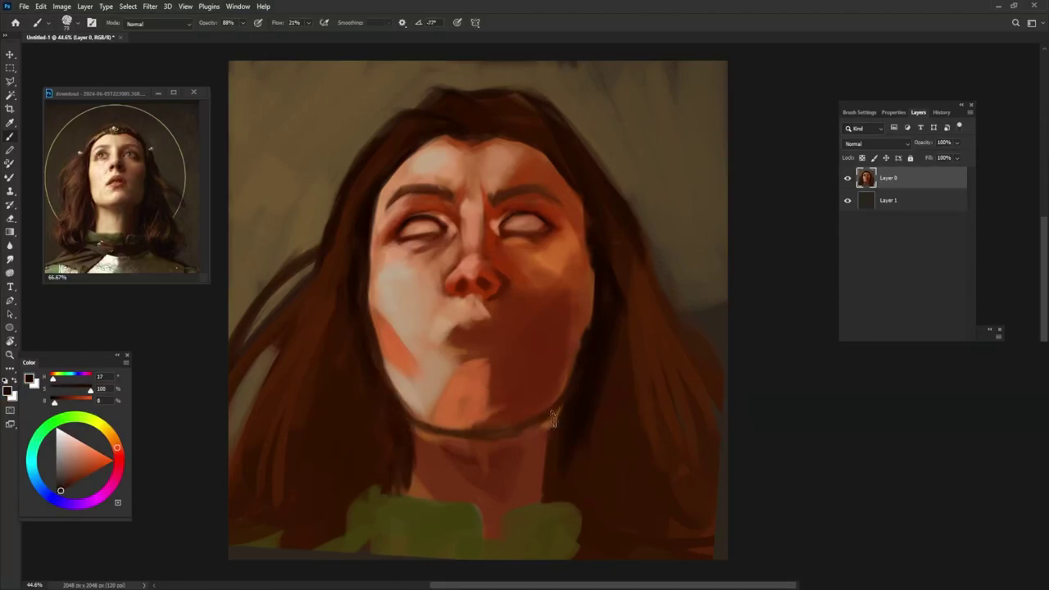
{"action": "left_click_drag", "start_coordinate": [552, 417], "coordinate": [590, 278]}
{"action": "left_click", "coordinate": [492, 451], "text": "alt"}
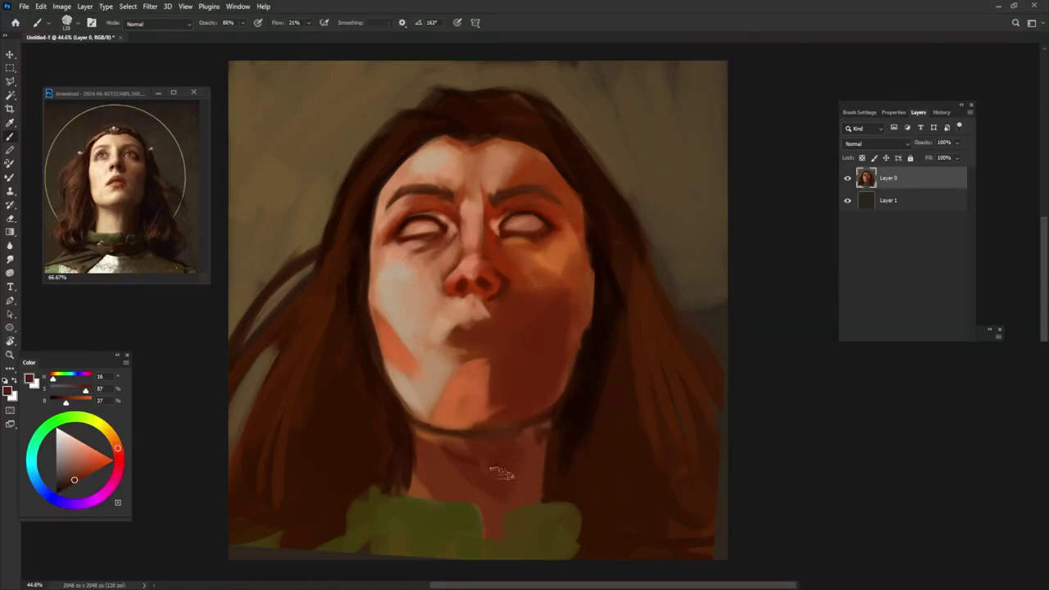
{"action": "left_click_drag", "start_coordinate": [501, 474], "coordinate": [536, 420]}
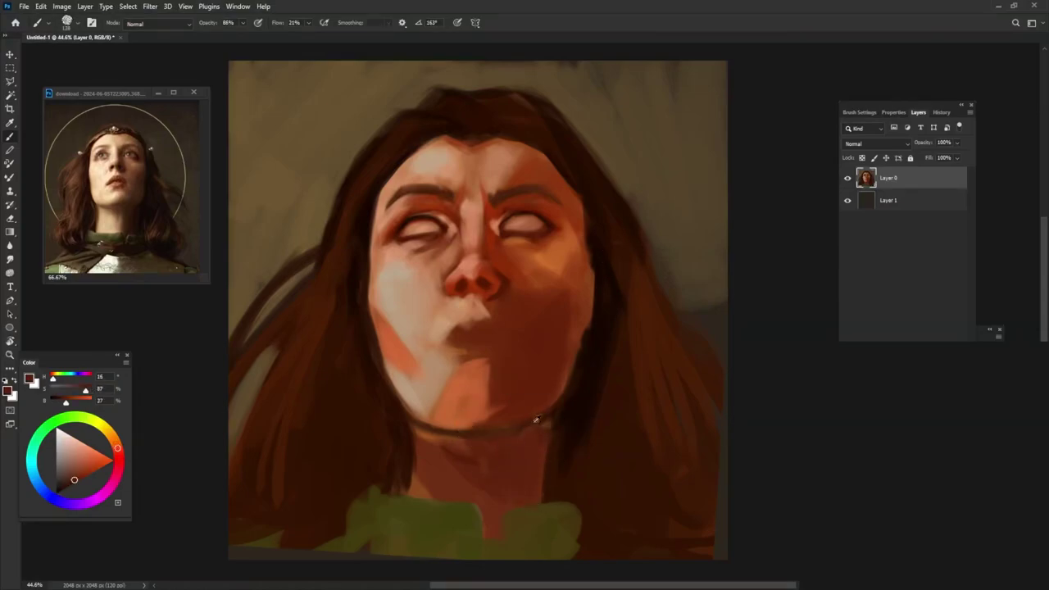
Step: Paint lighter orange and light peach over the chin
{"action": "left_click", "coordinate": [456, 409], "text": "alt"}
{"action": "left_click_drag", "start_coordinate": [405, 406], "coordinate": [426, 403]}
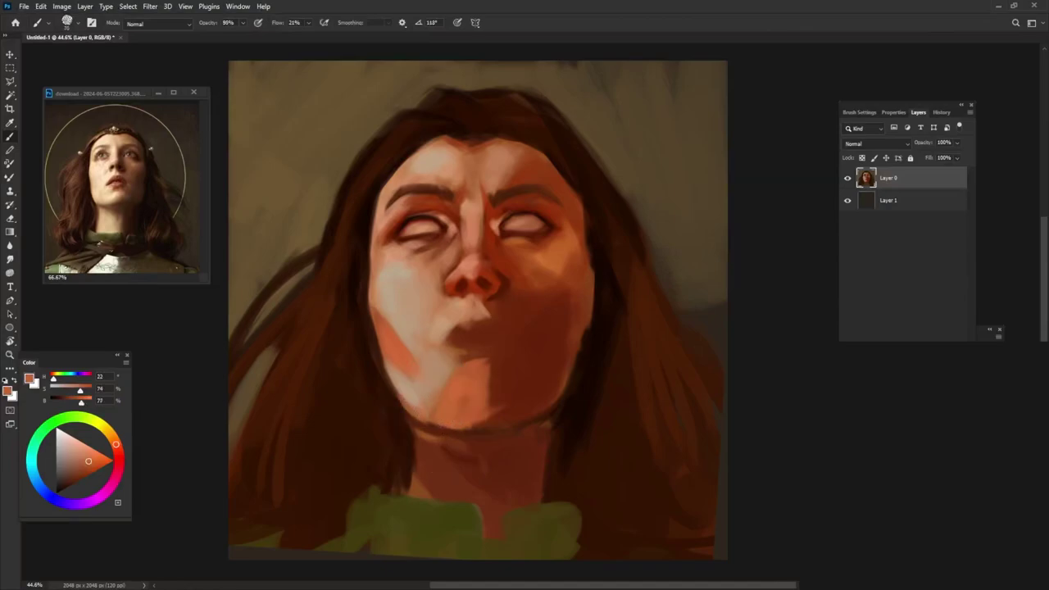
{"action": "left_click", "coordinate": [416, 375], "text": "alt"}
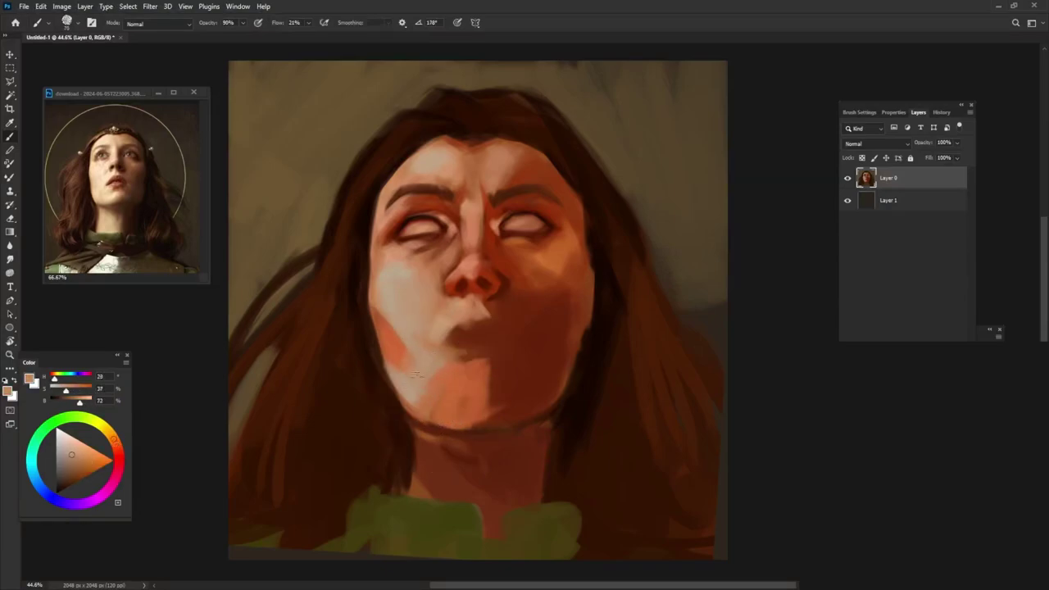
{"action": "left_click_drag", "start_coordinate": [441, 404], "coordinate": [485, 400]}
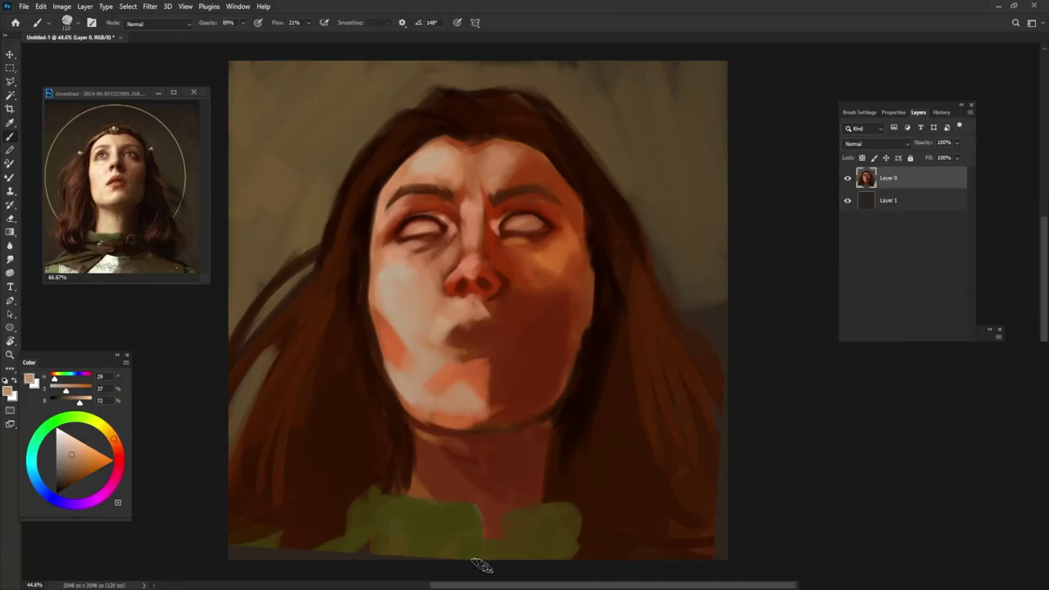
Step: Paint very dark brown hair strokes along both sides of the jaw and neck
{"action": "left_click", "coordinate": [352, 282], "text": "alt"}
{"action": "left_click_drag", "start_coordinate": [367, 377], "coordinate": [385, 469]}
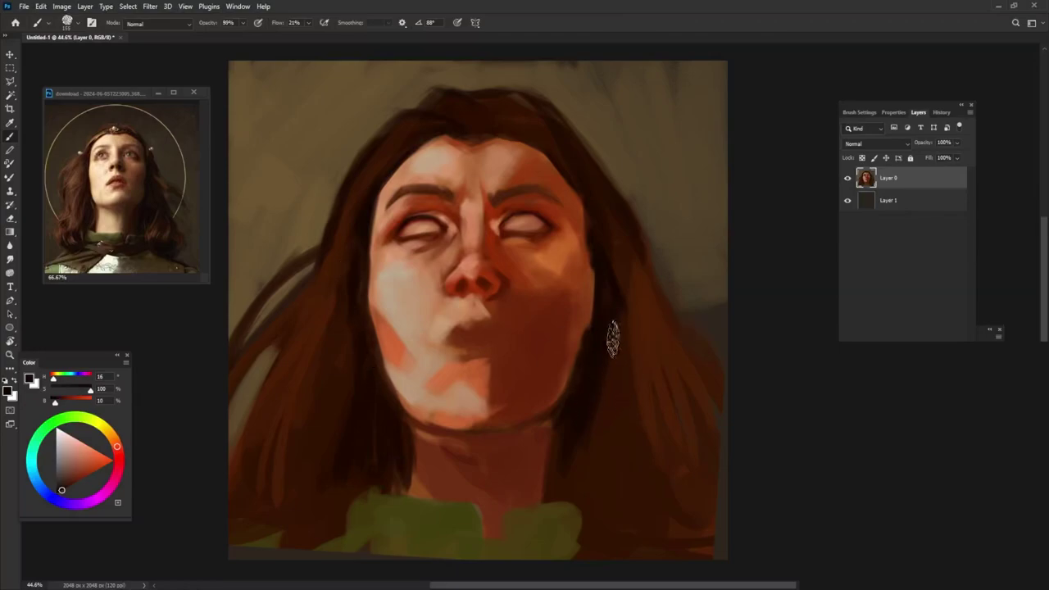
{"action": "left_click_drag", "start_coordinate": [614, 339], "coordinate": [554, 445]}
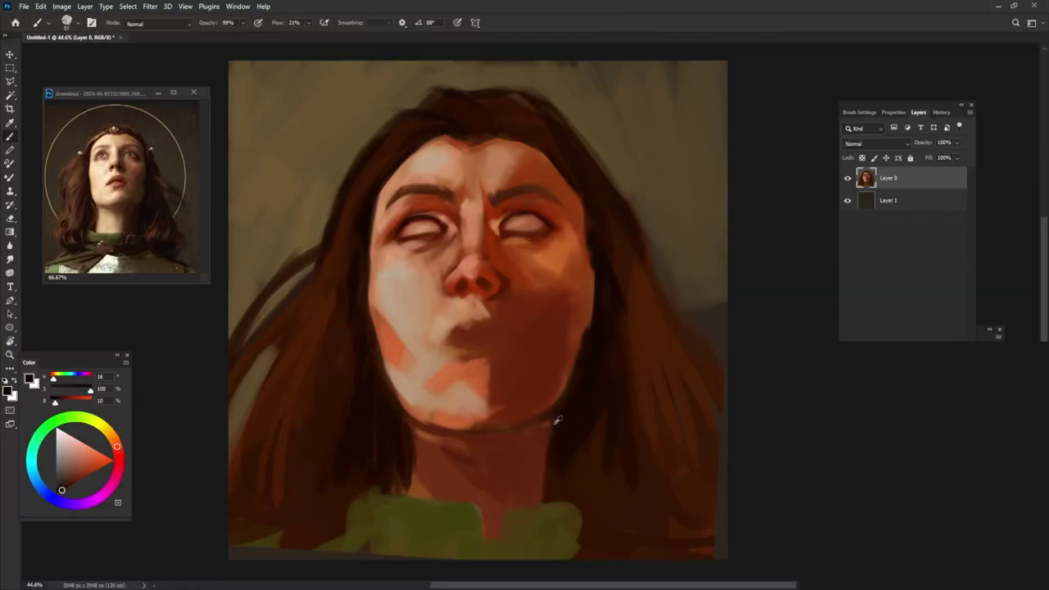
{"action": "left_click", "coordinate": [539, 431], "text": "alt"}
{"action": "left_click_drag", "start_coordinate": [545, 425], "coordinate": [535, 501]}
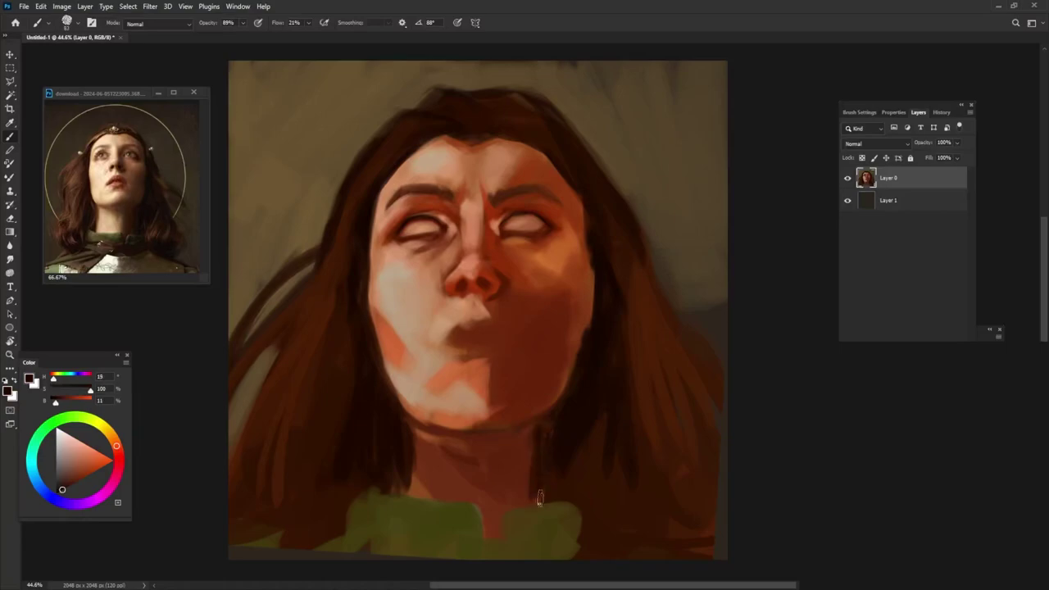
Step: Paint light orange strokes down the middle of the neck and under the chin
{"action": "left_click", "coordinate": [472, 500], "text": "alt"}
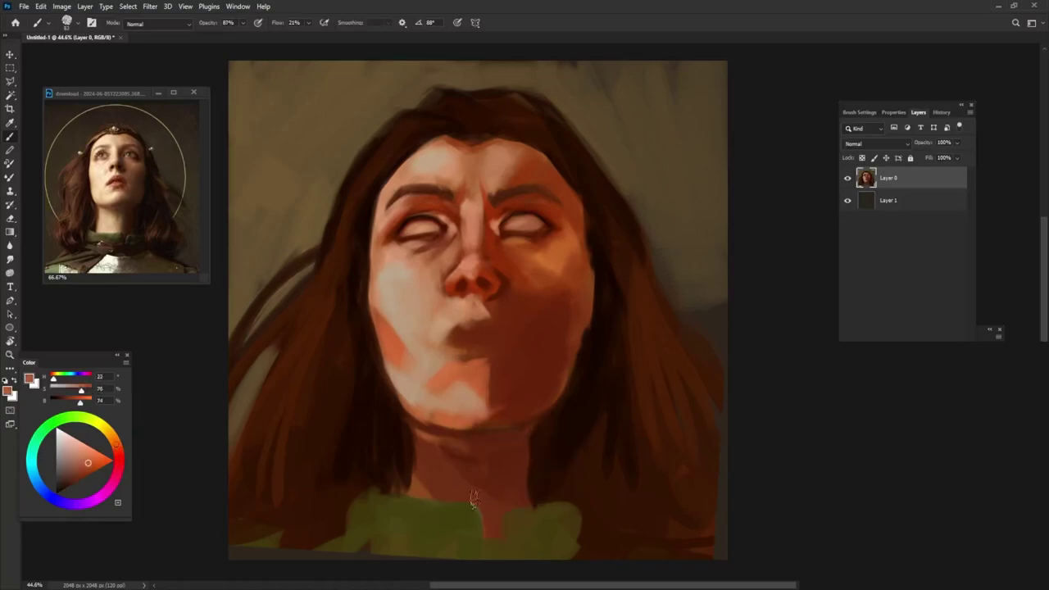
{"action": "left_click", "coordinate": [455, 395], "text": "alt"}
{"action": "mouse_move", "coordinate": [432, 448]}
{"action": "left_mouse_down"}
{"action": "mouse_move", "coordinate": [410, 496]}
{"action": "mouse_move", "coordinate": [499, 495]}
{"action": "mouse_move", "coordinate": [469, 491]}
{"action": "mouse_move", "coordinate": [480, 473]}
{"action": "mouse_move", "coordinate": [486, 526]}
{"action": "left_mouse_up"}
{"action": "left_click", "coordinate": [495, 464], "text": "alt"}
{"action": "left_click", "coordinate": [471, 465], "text": "alt"}
{"action": "mouse_move", "coordinate": [463, 459]}
{"action": "left_mouse_down"}
{"action": "mouse_move", "coordinate": [443, 447]}
{"action": "mouse_move", "coordinate": [413, 487]}
{"action": "left_mouse_up"}
Step: Darken the left edge of the neck with near-black red and choose a lighter beige skin tone
{"action": "left_click", "coordinate": [400, 459], "text": "alt"}
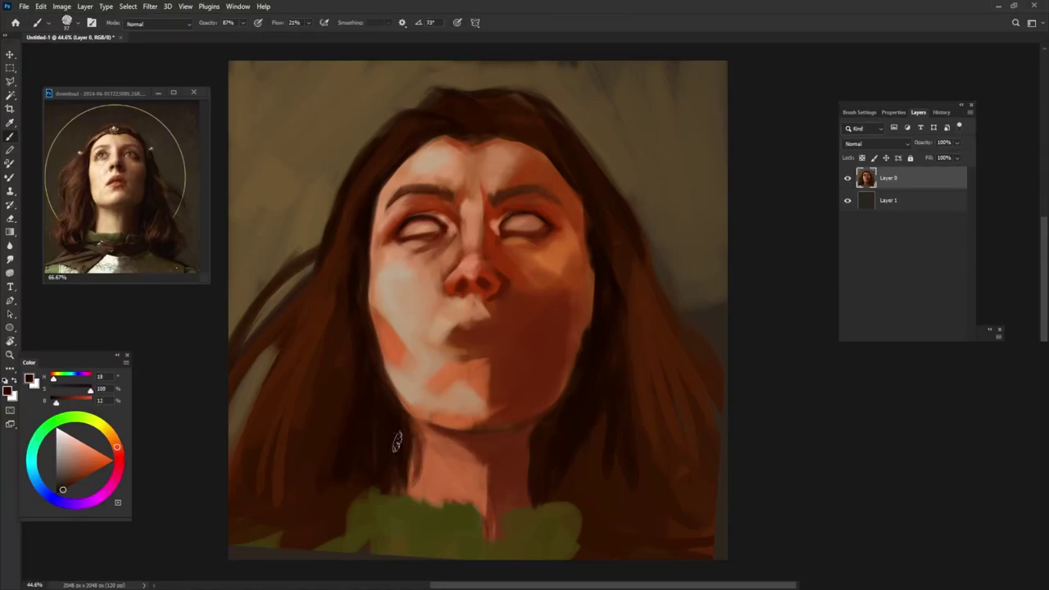
{"action": "left_click_drag", "start_coordinate": [408, 431], "coordinate": [416, 495]}
{"action": "left_click", "coordinate": [411, 344], "text": "alt"}
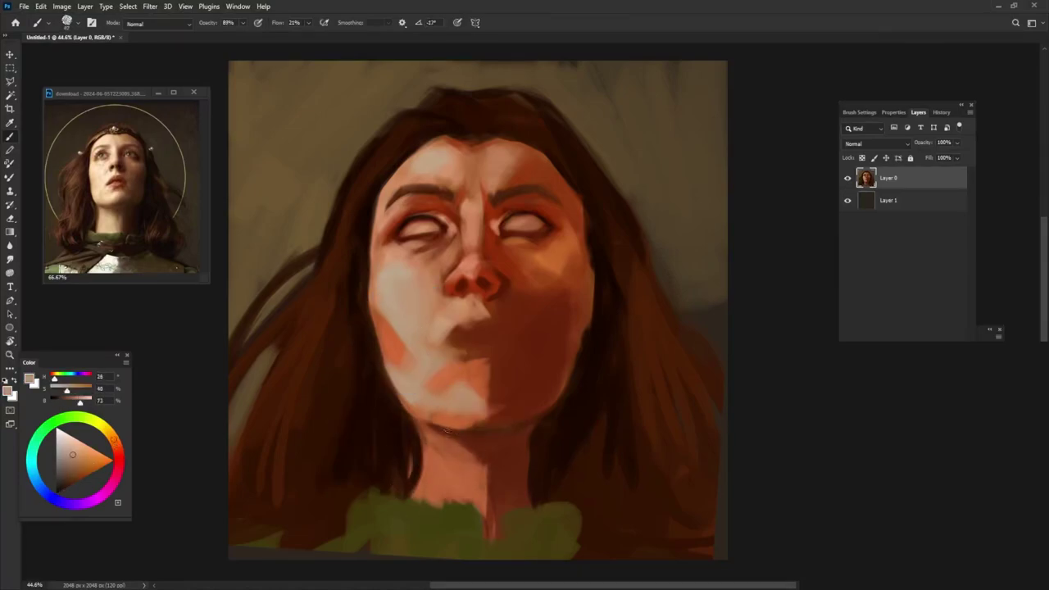
{"action": "left_click", "coordinate": [69, 445]}
Step: Brush a thin highlight along the jawline, then sample and darken a brown for the shadow beneath
{"action": "mouse_move", "coordinate": [395, 399]}
{"action": "left_mouse_down"}
{"action": "mouse_move", "coordinate": [465, 430]}
{"action": "mouse_move", "coordinate": [495, 423]}
{"action": "left_mouse_up"}
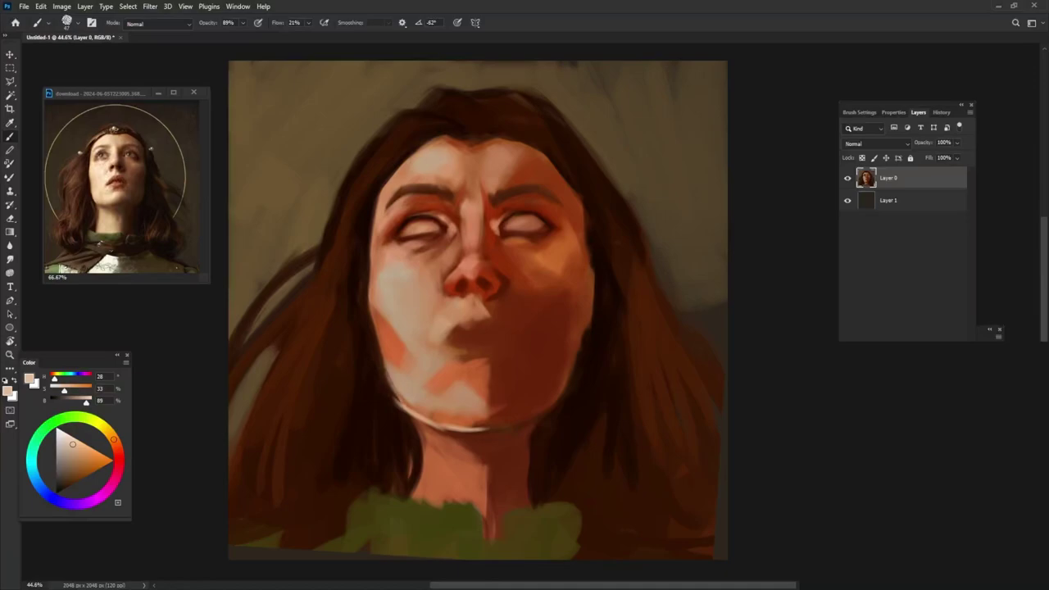
{"action": "left_click", "coordinate": [396, 401], "text": "alt"}
{"action": "left_click", "coordinate": [396, 391], "text": "alt"}
{"action": "left_click", "coordinate": [562, 352], "text": "alt"}
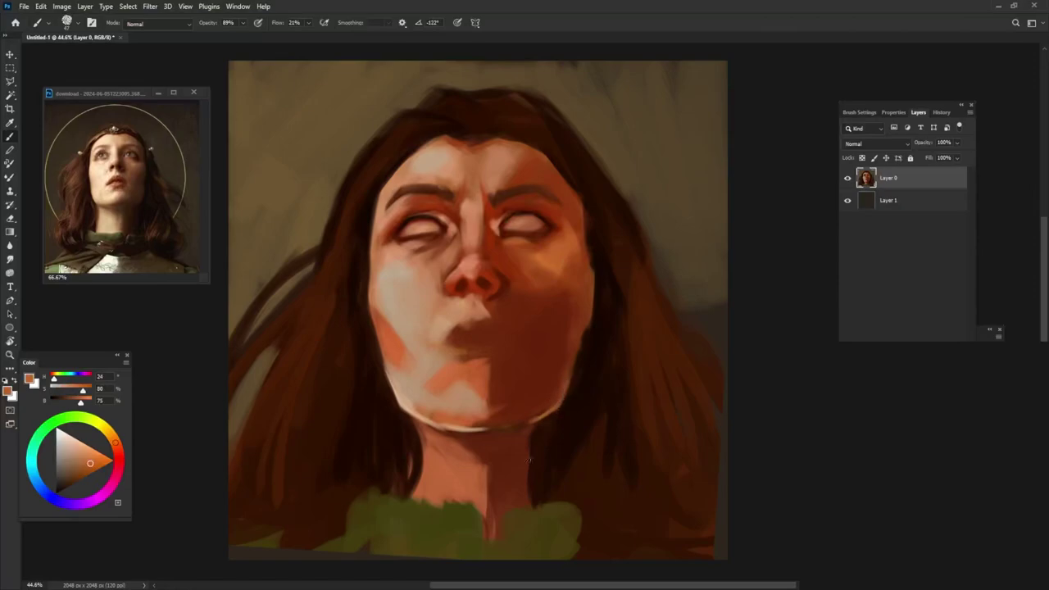
{"action": "left_click", "coordinate": [571, 463], "text": "alt"}
{"action": "left_click", "coordinate": [535, 432], "text": "alt"}
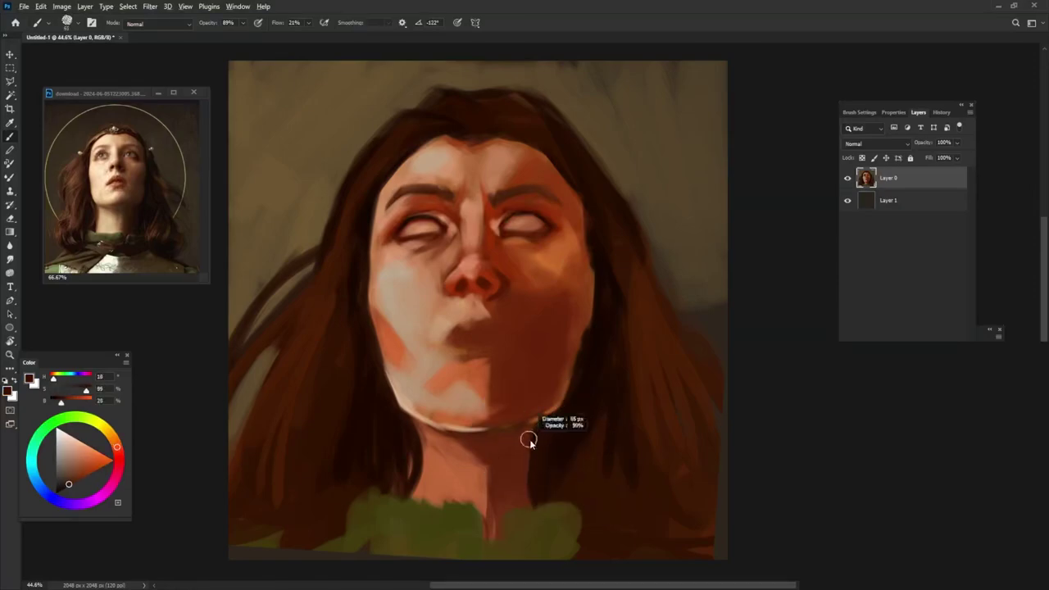
{"action": "left_click", "coordinate": [529, 438], "text": "alt"}
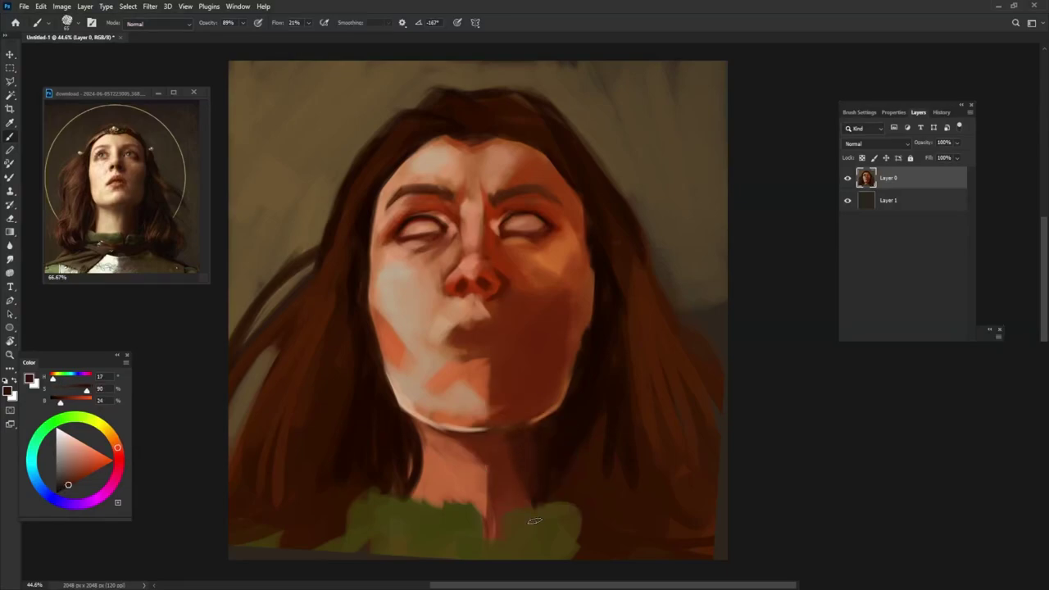
{"action": "left_click", "coordinate": [529, 237], "text": "alt"}
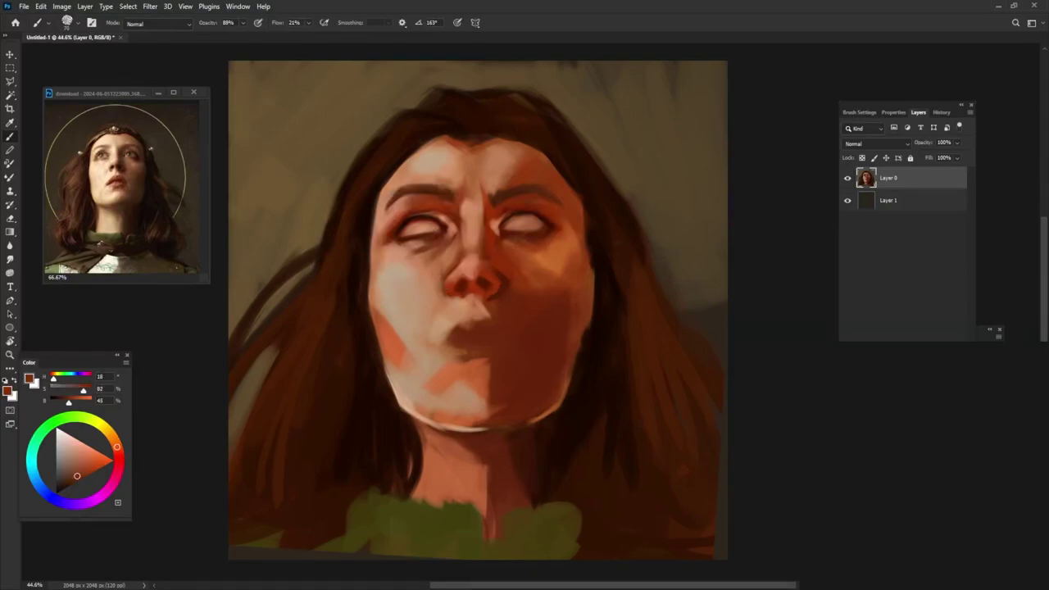
Step: Sample skin and shadow tones around the right eye and mix a dark red
{"action": "left_click", "coordinate": [533, 252], "text": "alt"}
{"action": "left_click", "coordinate": [537, 213], "text": "alt"}
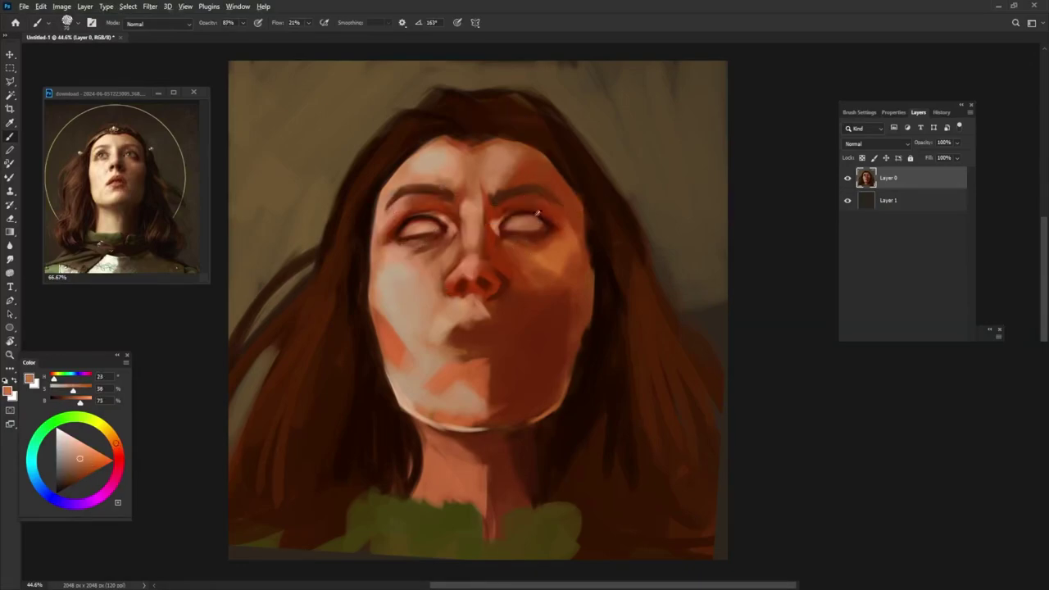
{"action": "left_click", "coordinate": [521, 209], "text": "alt"}
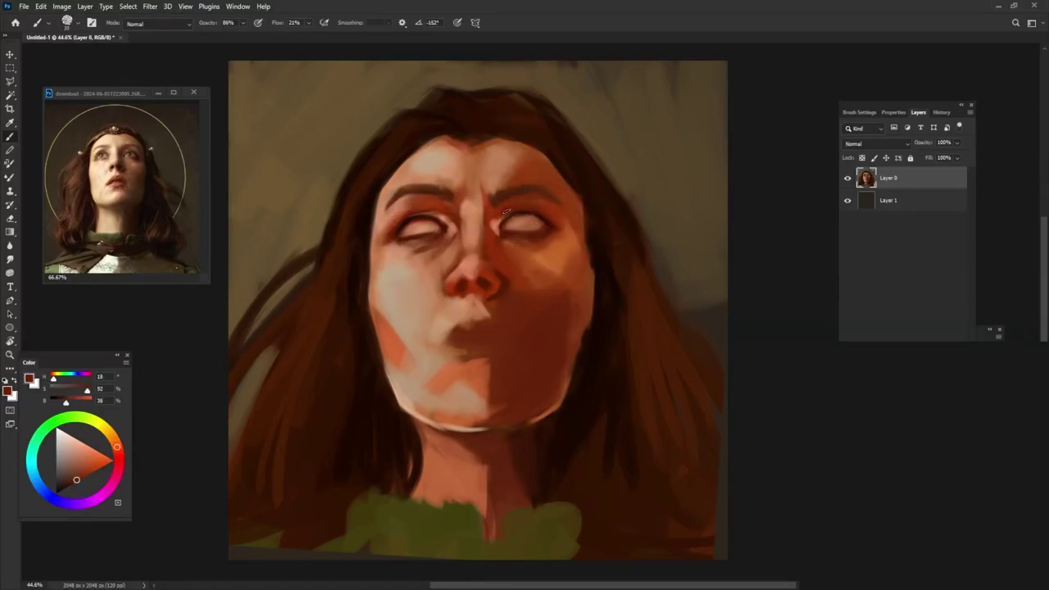
{"action": "left_click", "coordinate": [509, 211], "text": "alt"}
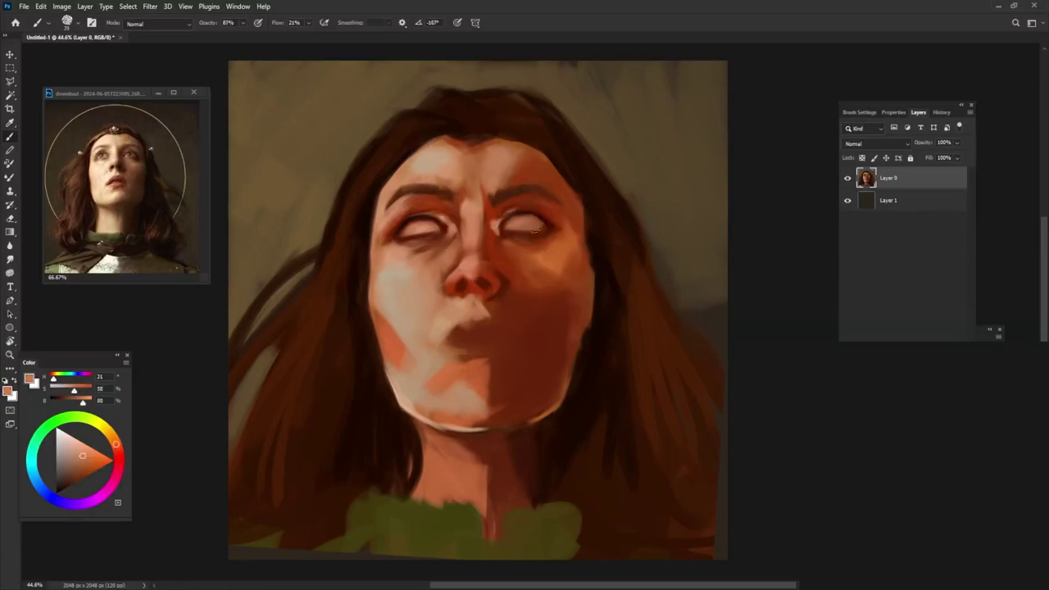
{"action": "left_click", "coordinate": [427, 211], "text": "alt"}
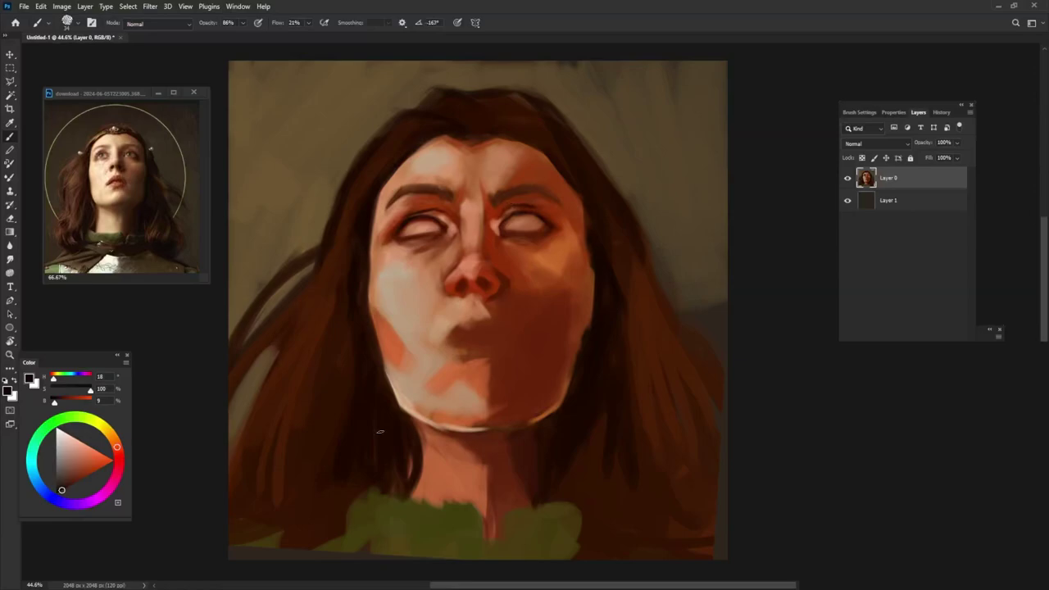
{"action": "left_click", "coordinate": [119, 457]}
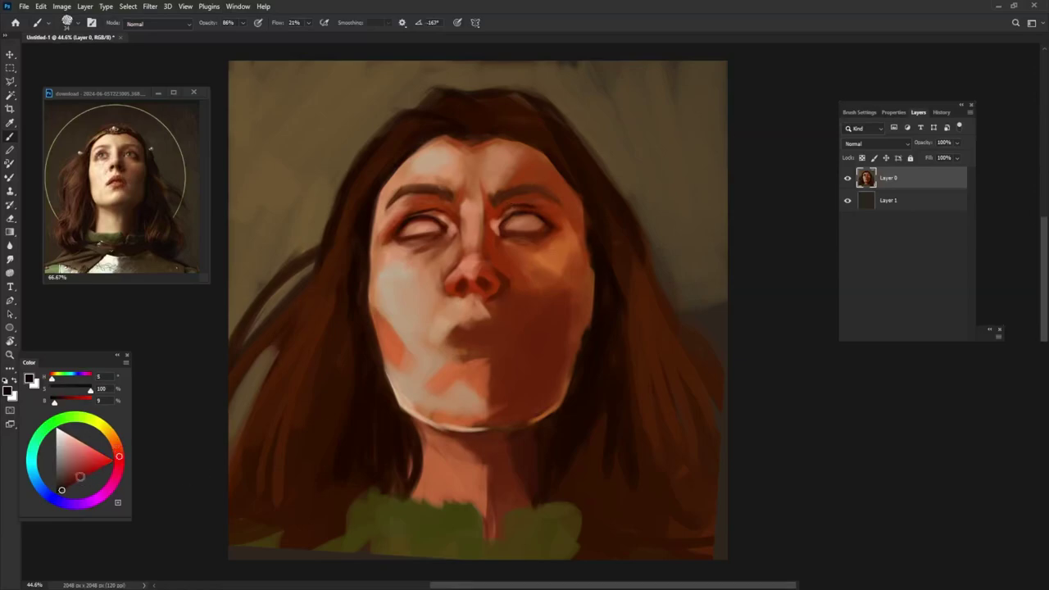
{"action": "left_click", "coordinate": [69, 486]}
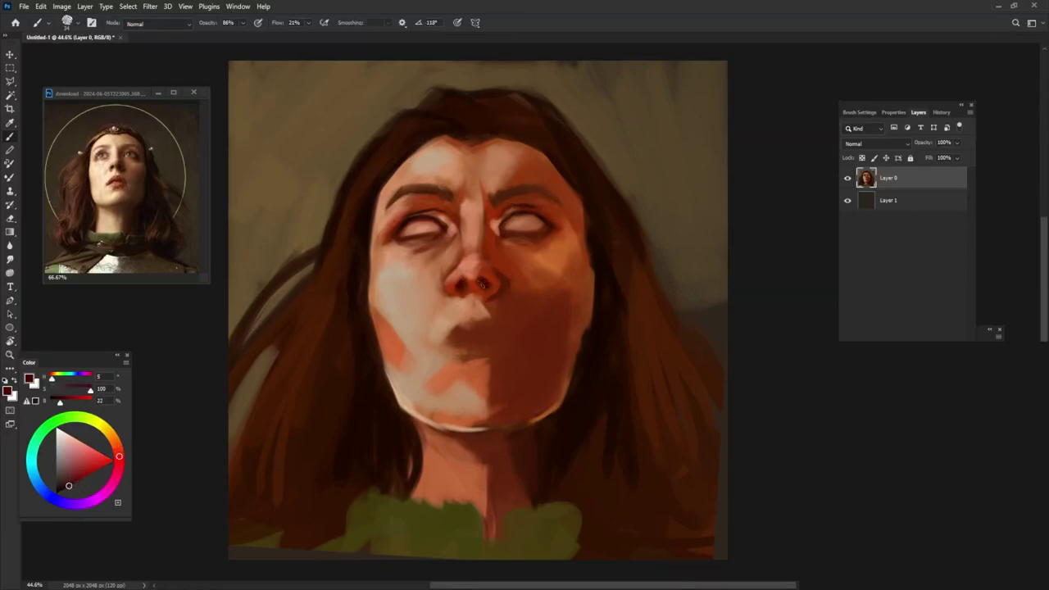
Step: Sample the nostril shadow and adjust it to a very deep red
{"action": "left_click", "coordinate": [459, 300], "text": "alt"}
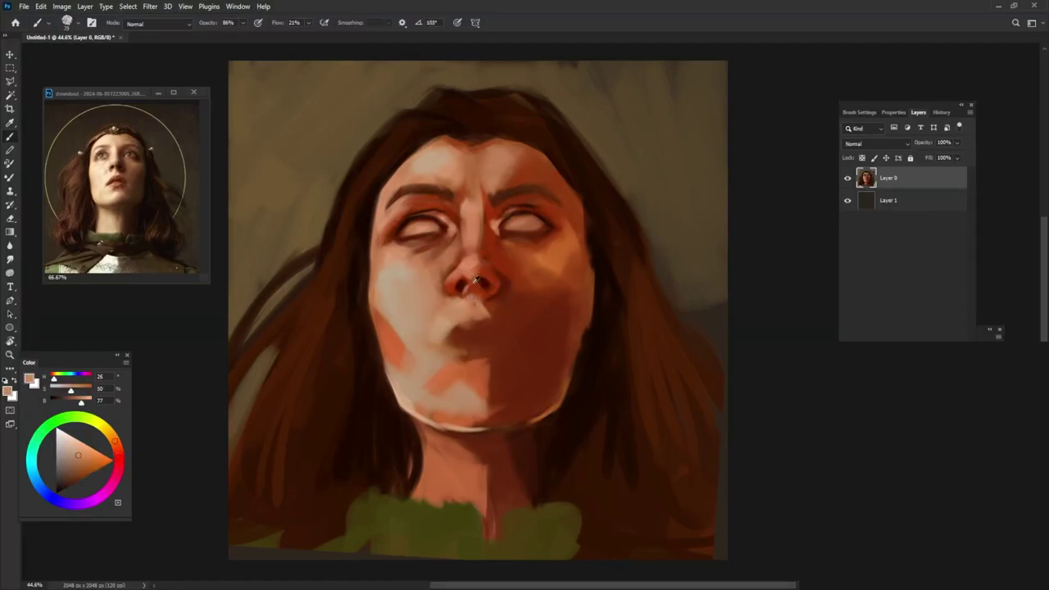
{"action": "left_click", "coordinate": [463, 284], "text": "alt"}
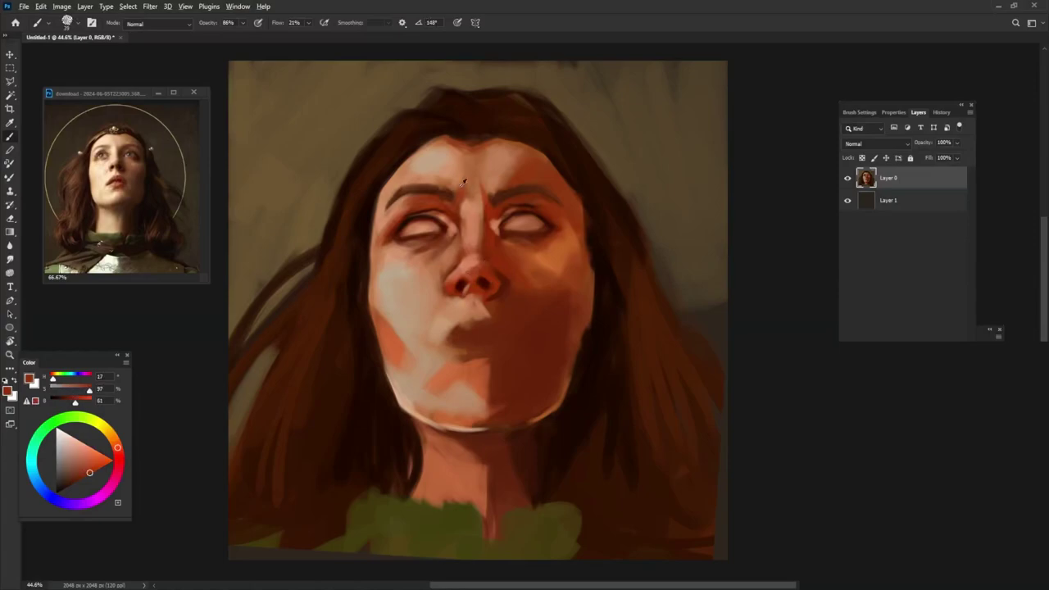
{"action": "left_click", "coordinate": [476, 257], "text": "alt"}
{"action": "left_click", "coordinate": [452, 284], "text": "alt"}
{"action": "left_click", "coordinate": [77, 481]}
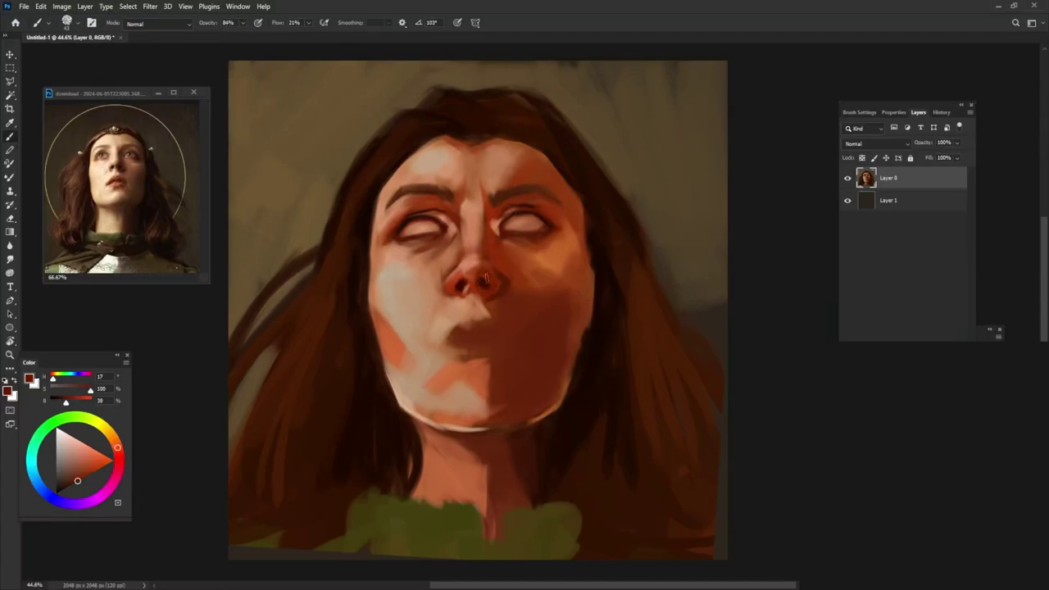
{"action": "left_click", "coordinate": [485, 279], "text": "alt"}
{"action": "left_click_drag", "start_coordinate": [84, 475], "coordinate": [69, 486]}
Step: Sample several peach and orange skin tones from between the eyes and around the face
{"action": "right_click", "coordinate": [485, 218]}
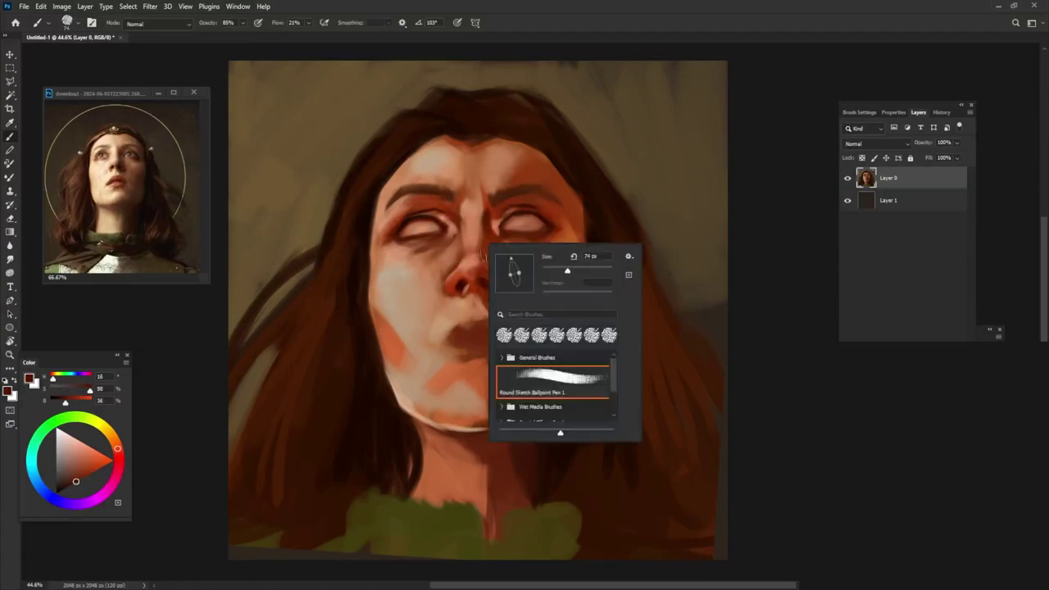
{"action": "key", "text": "Escape"}
{"action": "left_click", "coordinate": [489, 215], "text": "alt"}
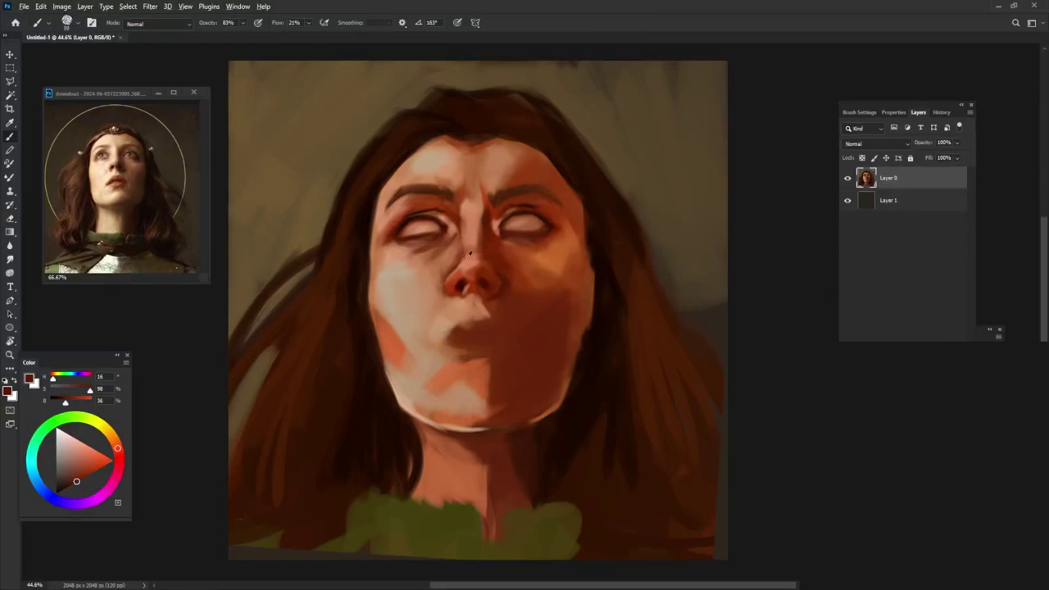
{"action": "left_click", "coordinate": [432, 309], "text": "alt"}
{"action": "left_click", "coordinate": [466, 225], "text": "alt"}
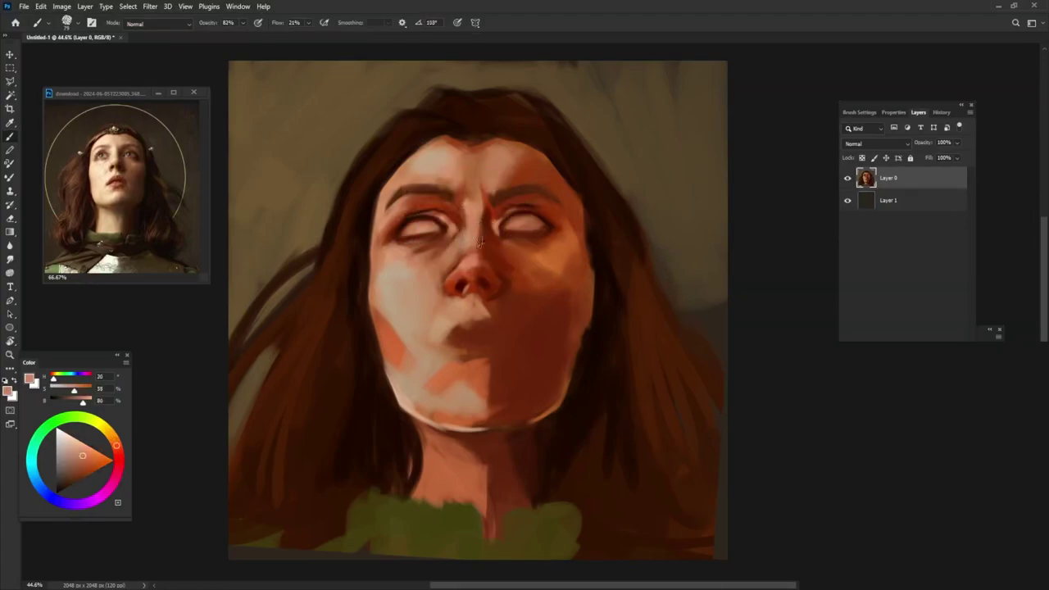
{"action": "left_click", "coordinate": [485, 232], "text": "alt"}
Step: Soften the orange patch on the chin with a lighter skin tone
{"action": "left_click", "coordinate": [391, 269], "text": "alt"}
{"action": "left_click", "coordinate": [480, 234], "text": "alt"}
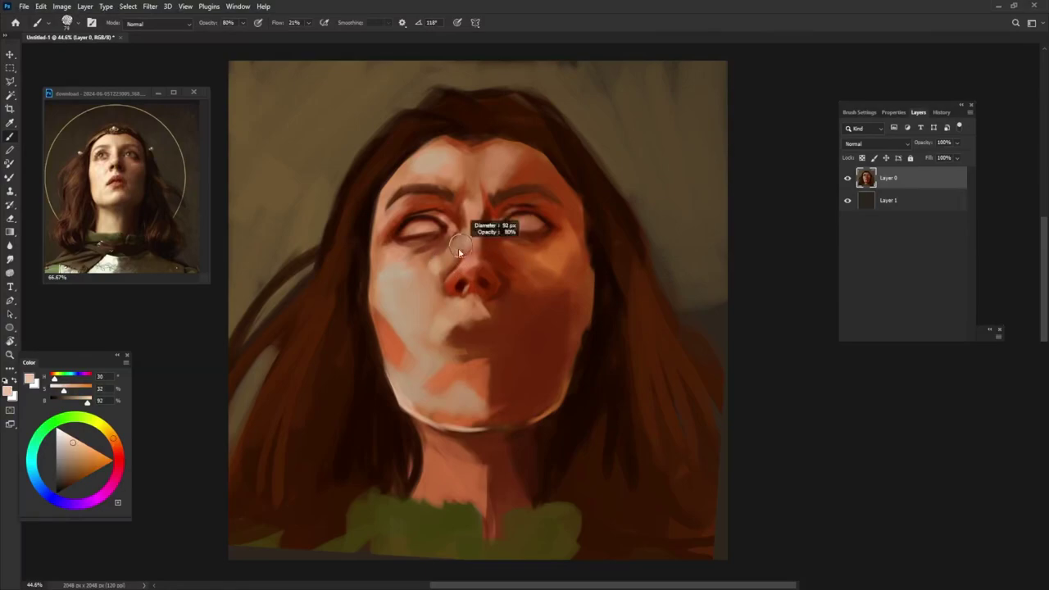
{"action": "left_click_drag", "start_coordinate": [426, 384], "coordinate": [471, 378]}
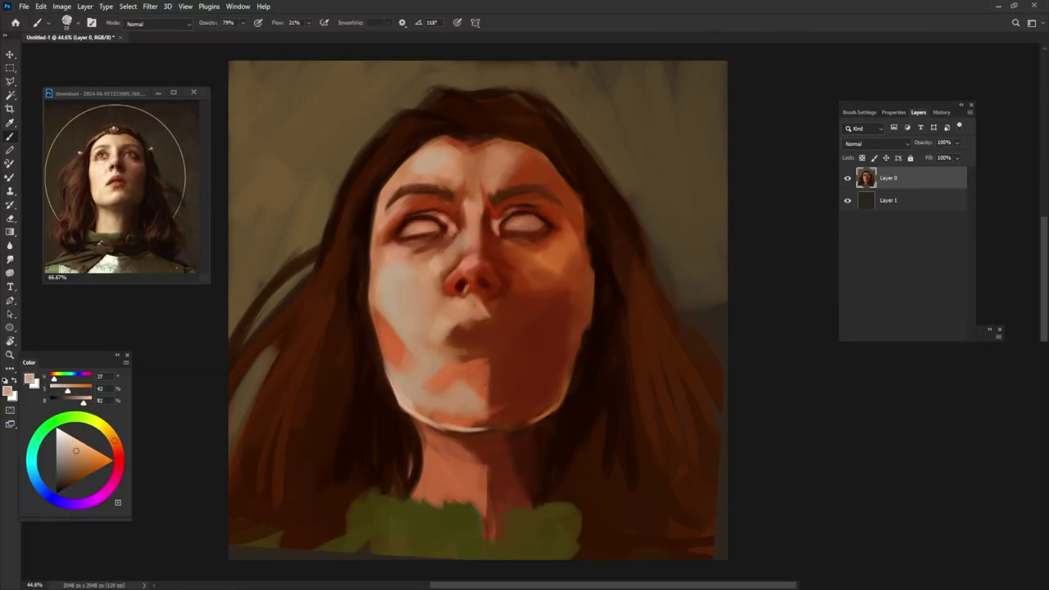
{"action": "left_click", "coordinate": [119, 460]}
{"action": "left_click", "coordinate": [75, 477]}
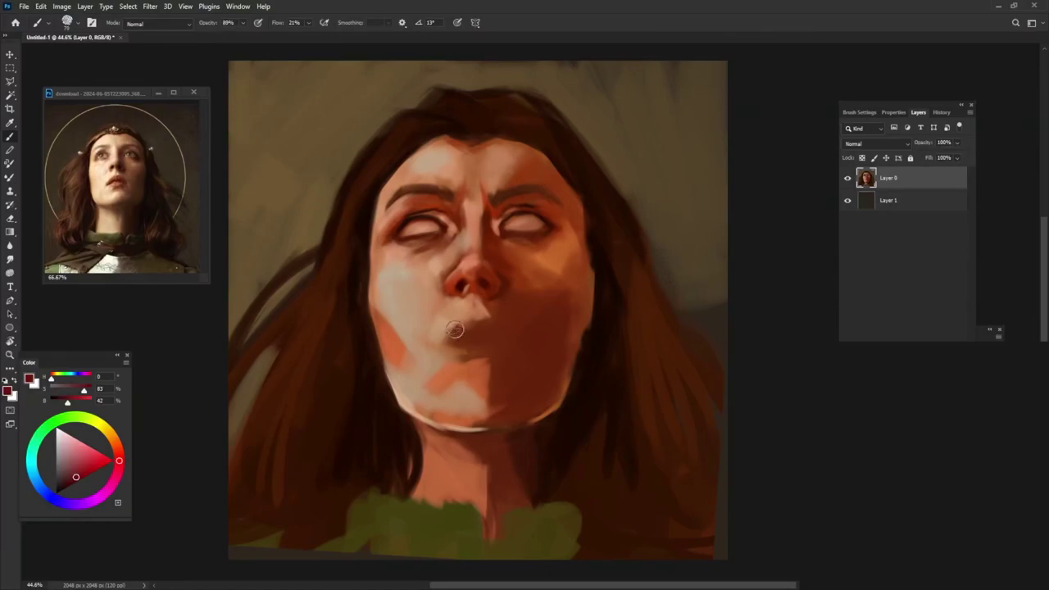
Step: Darken the left mouth corner, upper lip and lip line with very dark red
{"action": "mouse_move", "coordinate": [455, 330]}
{"action": "left_mouse_down"}
{"action": "mouse_move", "coordinate": [449, 337]}
{"action": "mouse_move", "coordinate": [487, 326]}
{"action": "left_mouse_up"}
{"action": "left_click", "coordinate": [64, 488]}
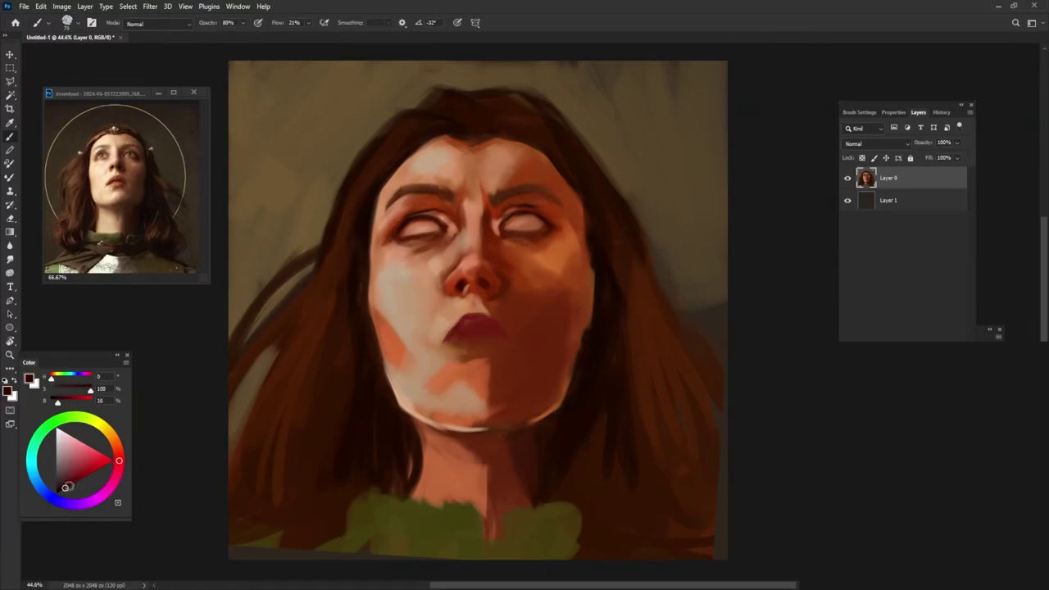
{"action": "left_click_drag", "start_coordinate": [67, 486], "coordinate": [71, 485]}
{"action": "left_click_drag", "start_coordinate": [492, 319], "coordinate": [465, 323]}
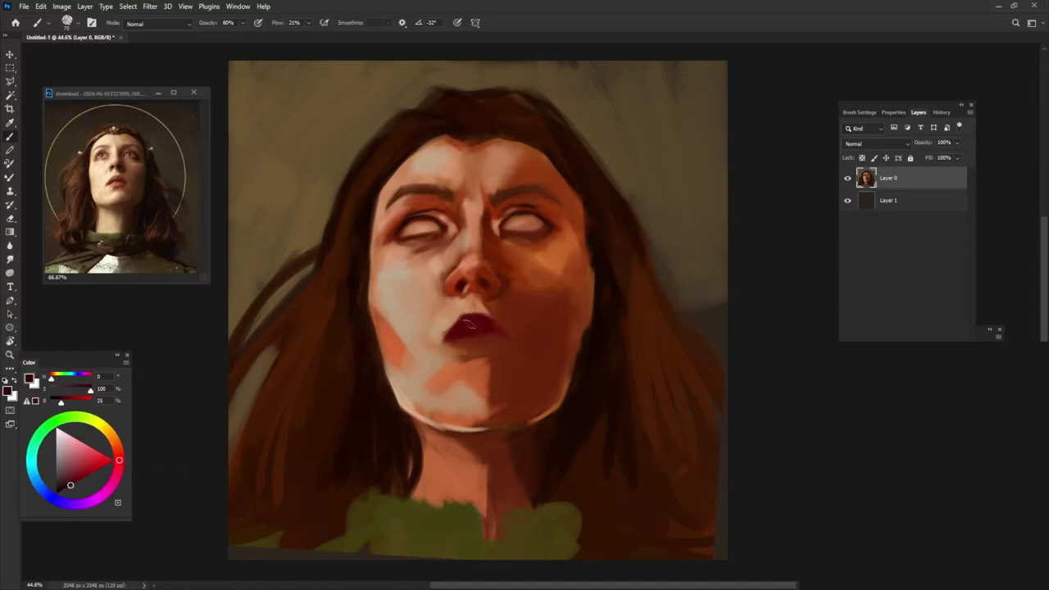
Step: Deepen the lower lip with a darker red stroke
{"action": "left_click", "coordinate": [473, 329], "text": "alt"}
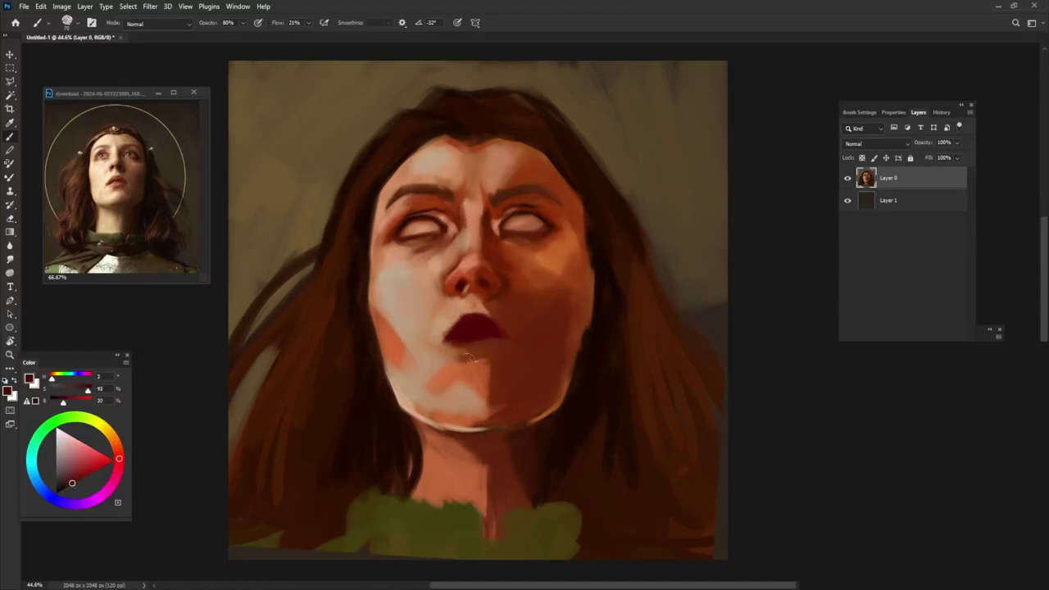
{"action": "left_click", "coordinate": [473, 342], "text": "alt"}
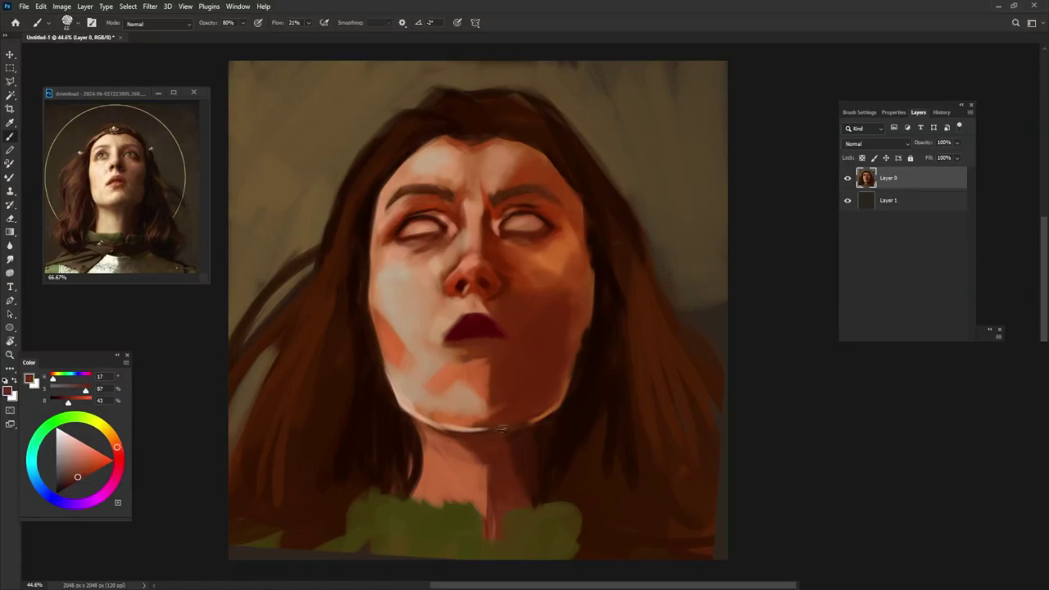
{"action": "left_click", "coordinate": [92, 479]}
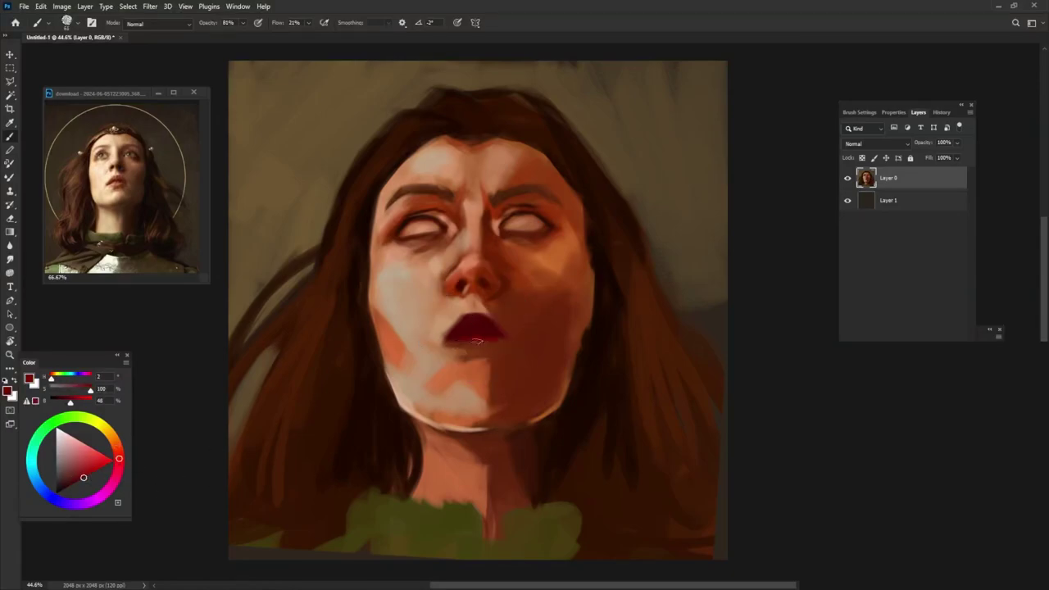
{"action": "left_click_drag", "start_coordinate": [476, 341], "coordinate": [455, 343]}
{"action": "left_click", "coordinate": [88, 466]}
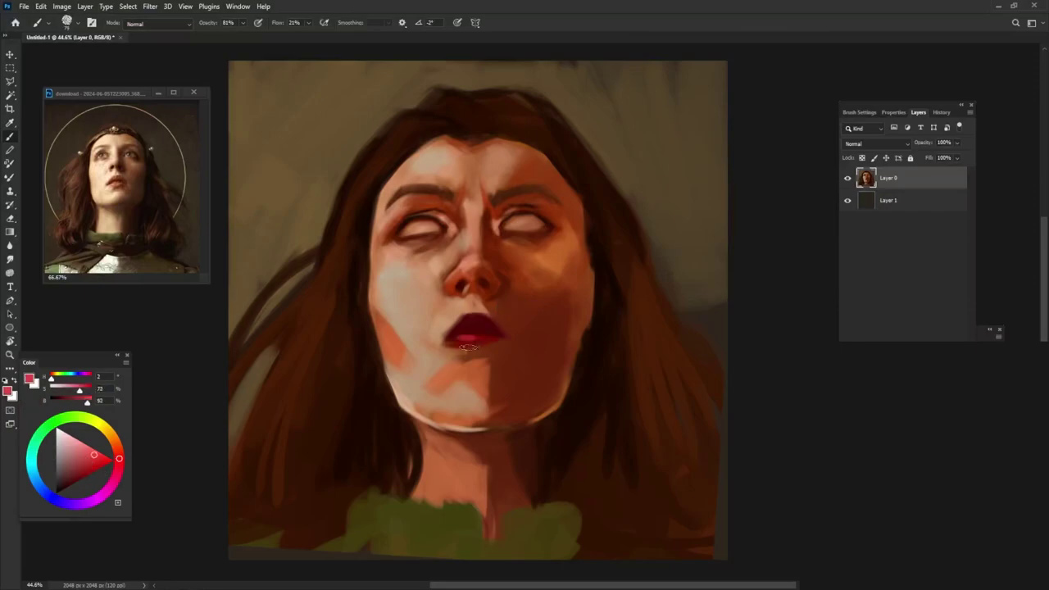
{"action": "left_click", "coordinate": [487, 335], "text": "alt"}
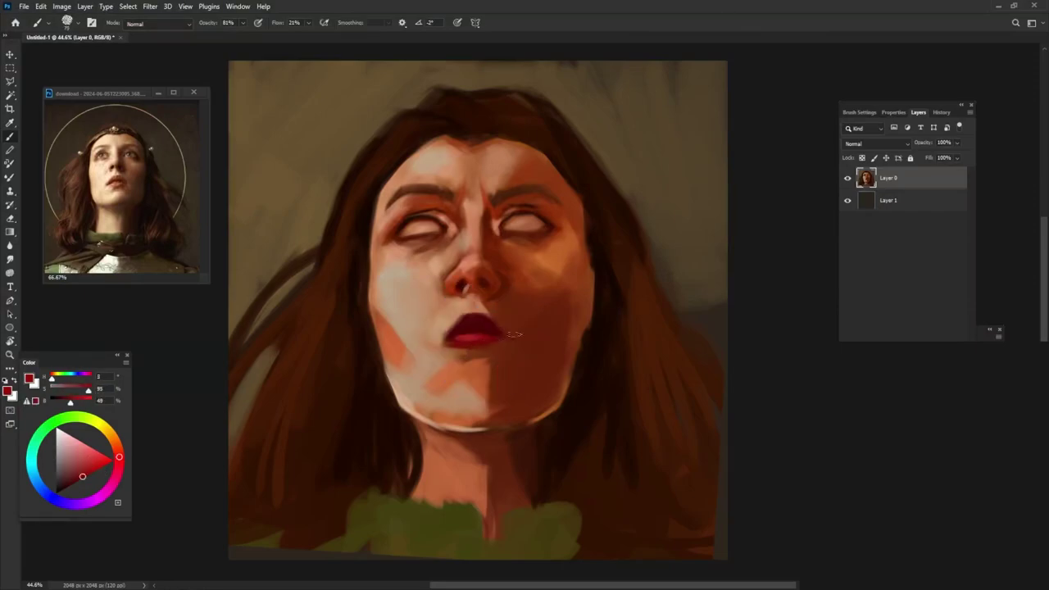
Step: Paint light peach on the chin below the lips and sample nearby skin tones
{"action": "left_click", "coordinate": [456, 373], "text": "alt"}
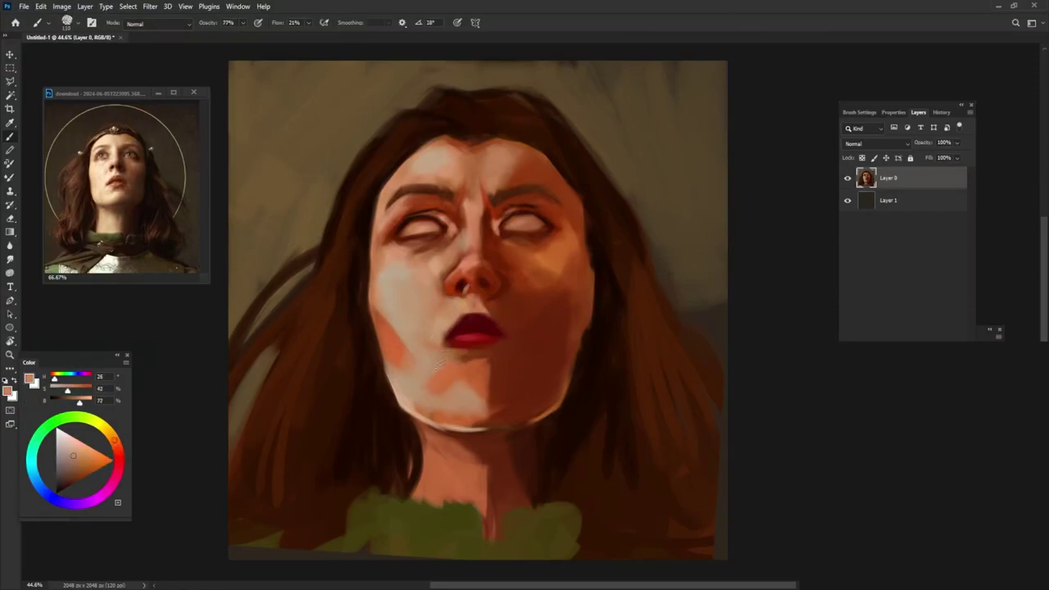
{"action": "left_click", "coordinate": [380, 403], "text": "alt"}
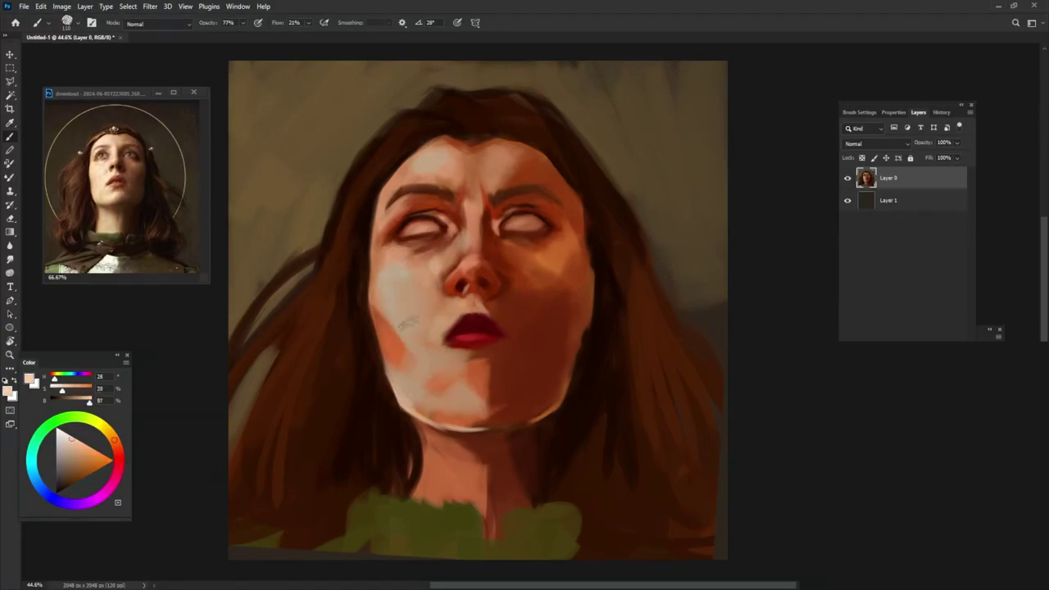
{"action": "left_click_drag", "start_coordinate": [445, 372], "coordinate": [433, 352]}
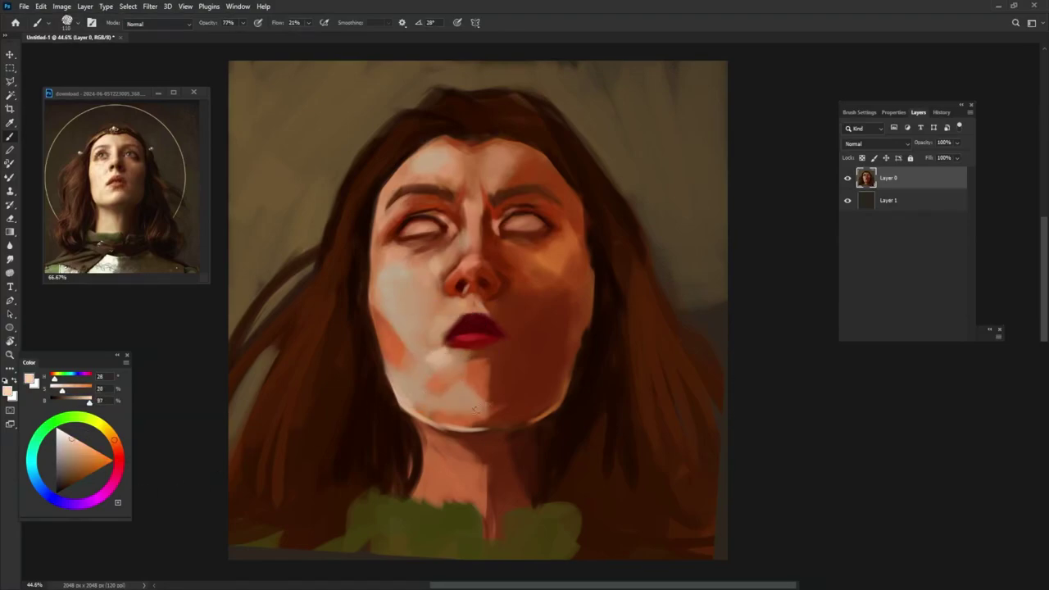
{"action": "left_click", "coordinate": [429, 316], "text": "alt"}
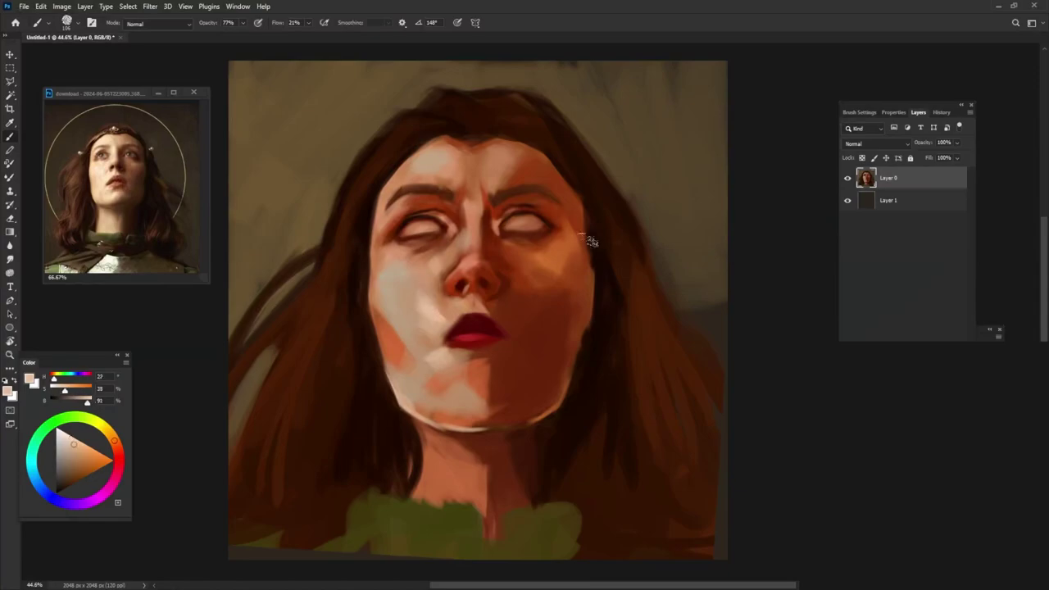
{"action": "left_click", "coordinate": [434, 348], "text": "alt"}
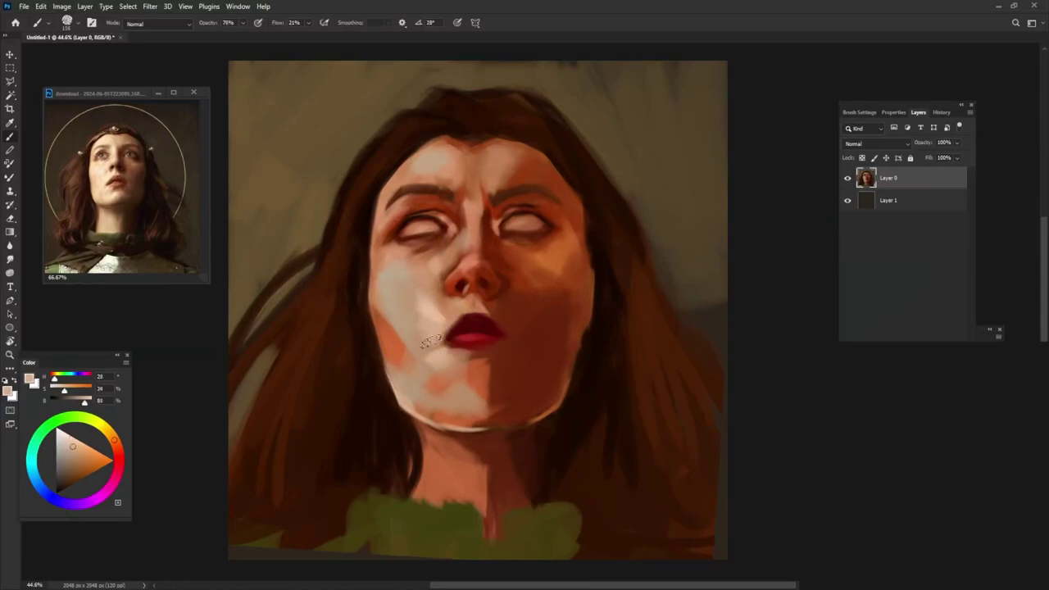
{"action": "left_click", "coordinate": [447, 358], "text": "alt"}
{"action": "left_click", "coordinate": [471, 360], "text": "alt"}
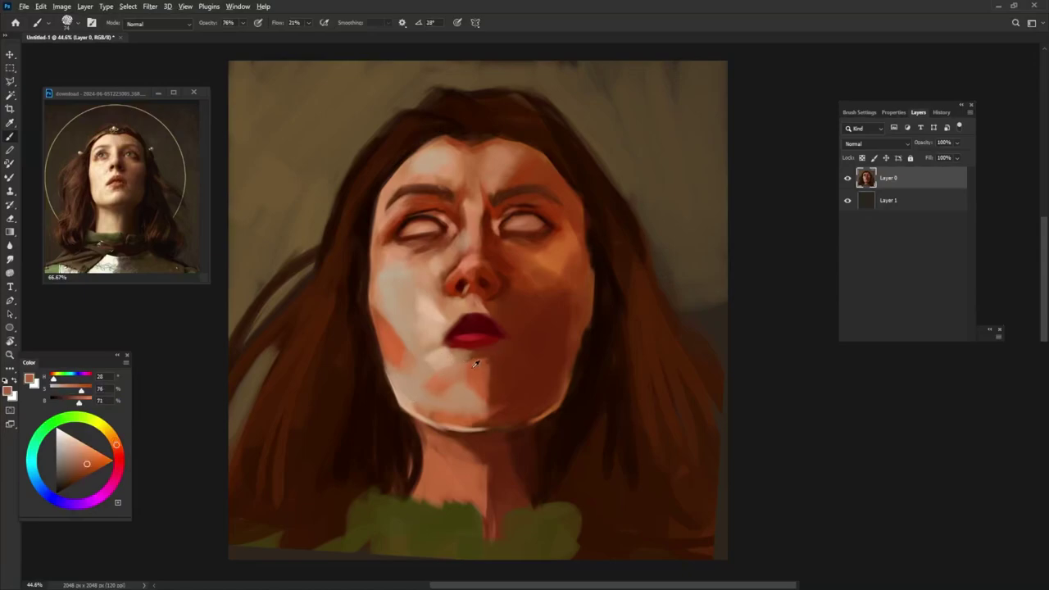
Step: Brush more light peach strokes across the chin and sample the dark shadow beneath it
{"action": "left_click", "coordinate": [469, 344], "text": "alt"}
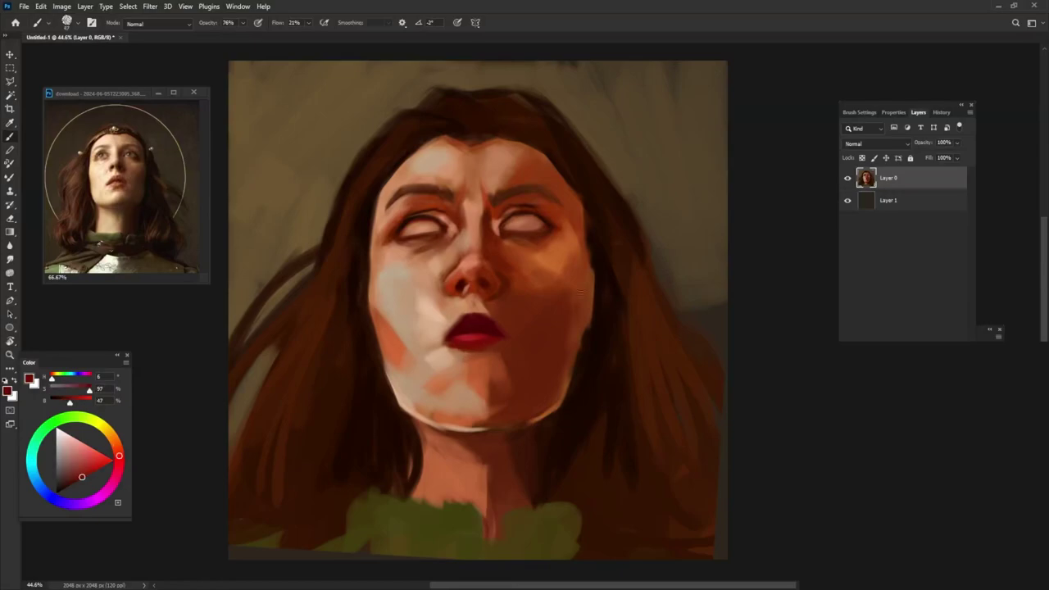
{"action": "left_click", "coordinate": [527, 443], "text": "alt"}
{"action": "left_click", "coordinate": [488, 328], "text": "alt"}
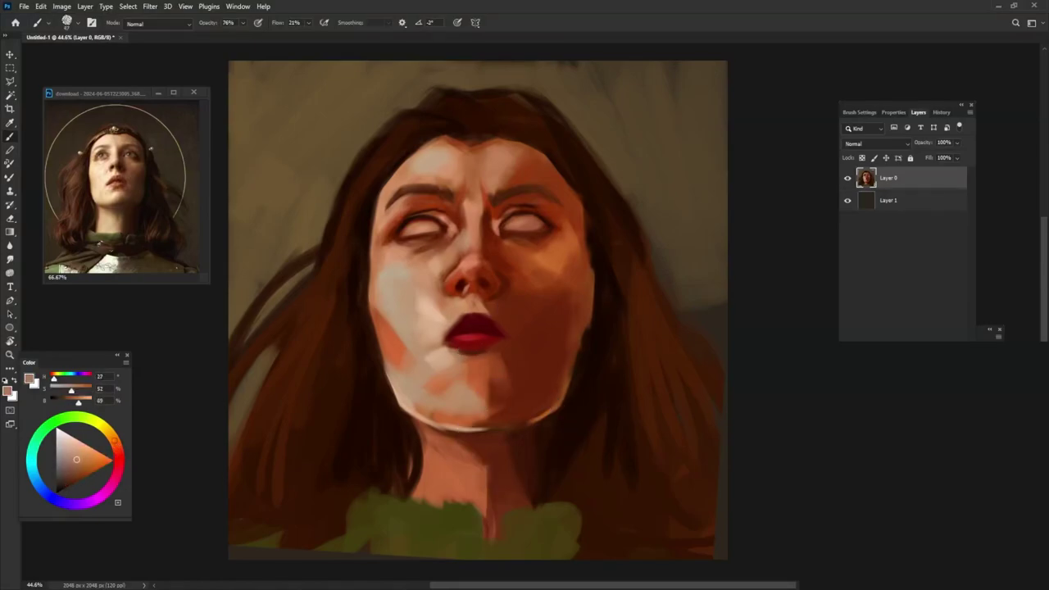
{"action": "left_click", "coordinate": [500, 352], "text": "alt"}
{"action": "left_click", "coordinate": [469, 358], "text": "alt"}
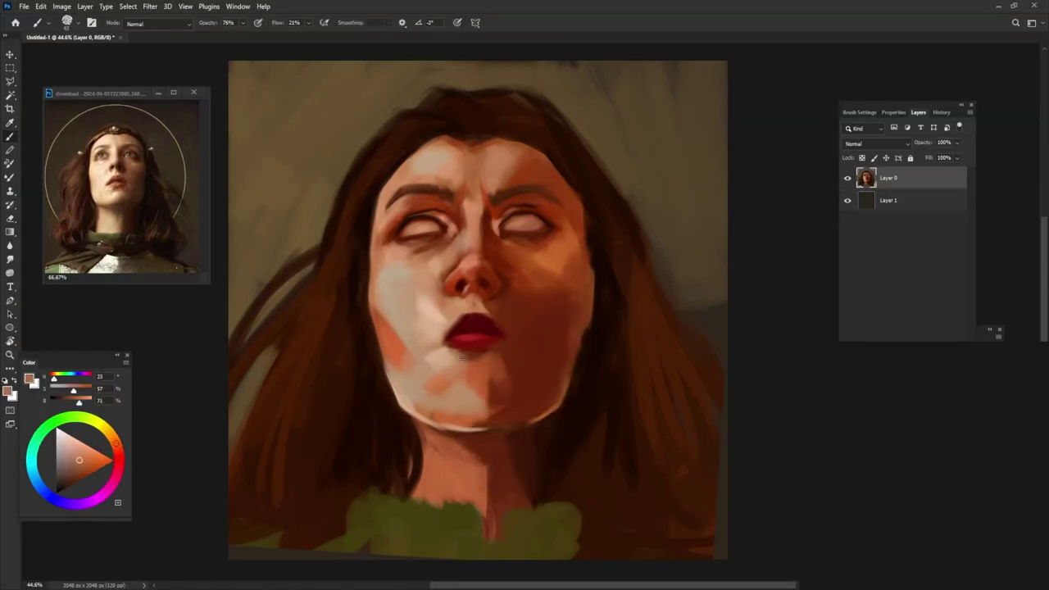
{"action": "left_click", "coordinate": [464, 372], "text": "alt"}
{"action": "left_click_drag", "start_coordinate": [450, 377], "coordinate": [483, 414]}
{"action": "left_click", "coordinate": [494, 435], "text": "alt"}
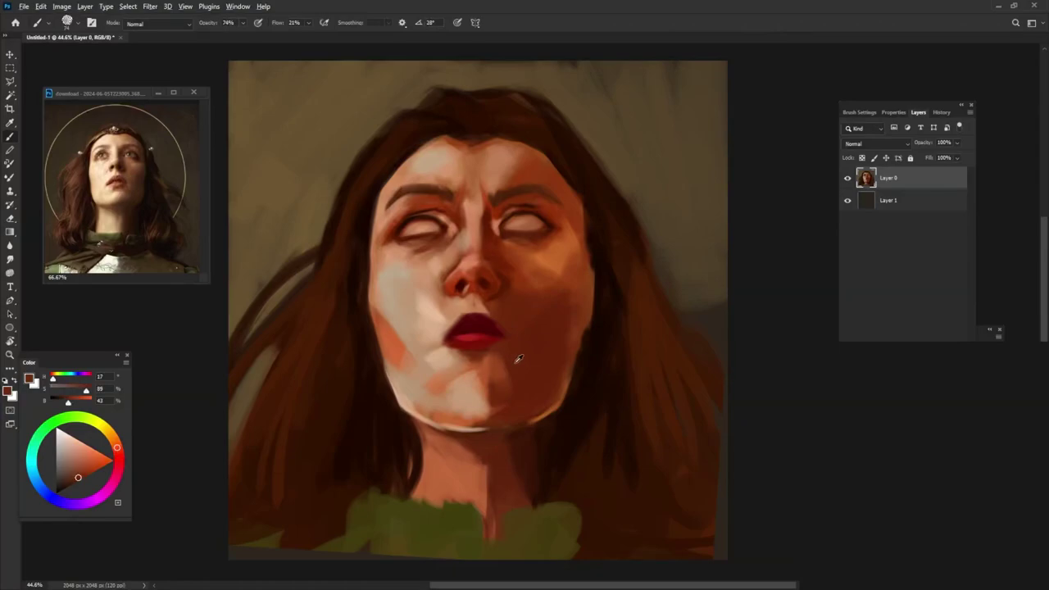
{"action": "left_click", "coordinate": [513, 436], "text": "alt"}
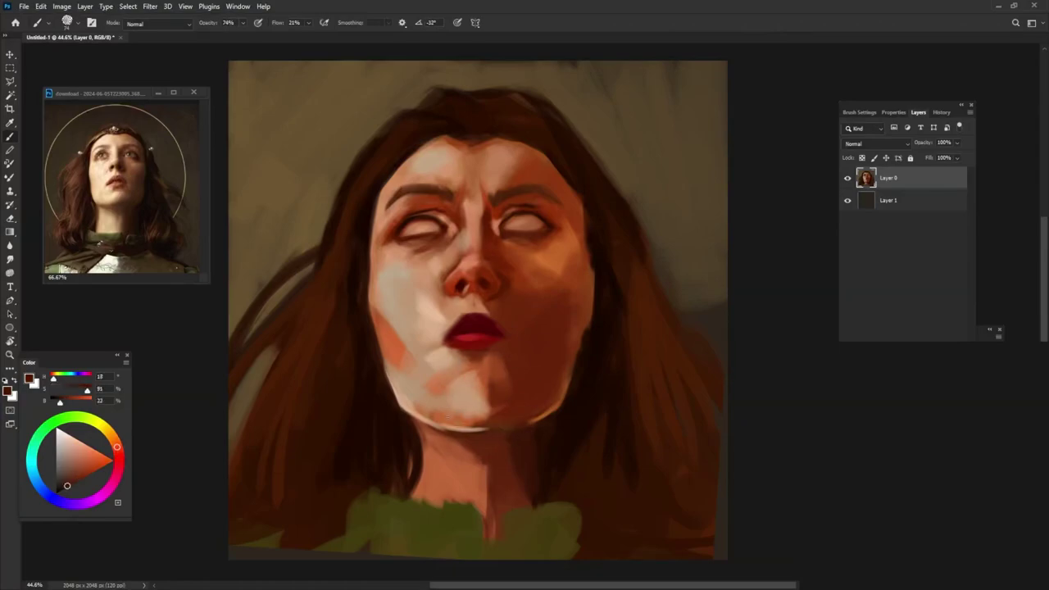
Step: Shade the left jawline and under the right jaw and chin in dark brown, enlarging the brush
{"action": "left_click", "coordinate": [534, 375], "text": "alt"}
{"action": "mouse_move", "coordinate": [369, 331]}
{"action": "left_mouse_down"}
{"action": "mouse_move", "coordinate": [400, 397]}
{"action": "mouse_move", "coordinate": [444, 417]}
{"action": "left_mouse_up"}
{"action": "mouse_move", "coordinate": [399, 389]}
{"action": "left_mouse_down"}
{"action": "mouse_move", "coordinate": [460, 418]}
{"action": "mouse_move", "coordinate": [497, 410]}
{"action": "left_mouse_up"}
{"action": "left_click", "coordinate": [573, 375], "text": "alt"}
{"action": "left_click_drag", "start_coordinate": [570, 385], "coordinate": [469, 426]}
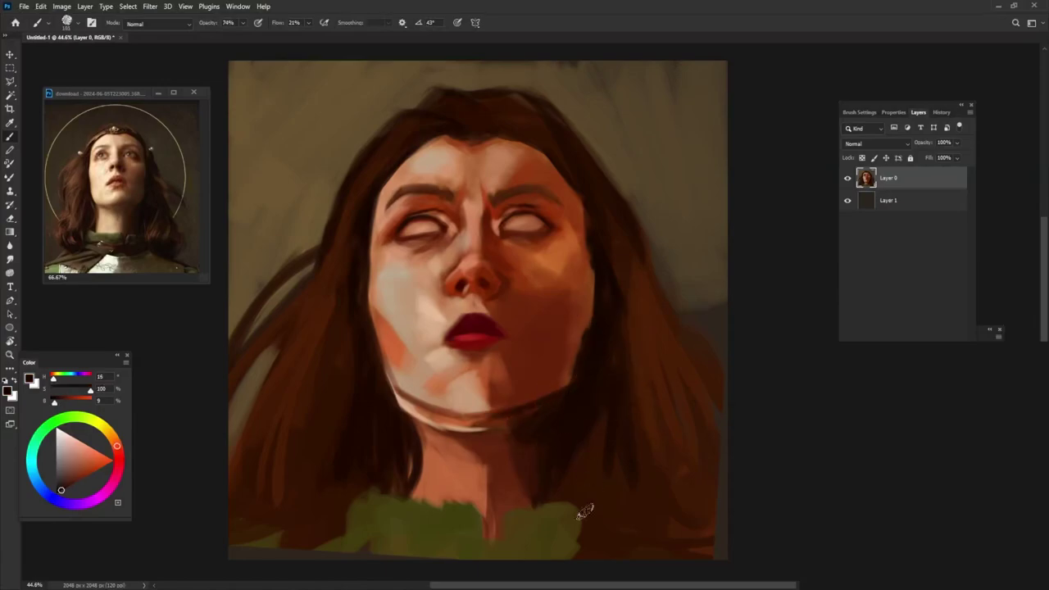
{"action": "left_click_drag", "start_coordinate": [515, 395], "coordinate": [518, 395]}
Step: Darken the left cheek edge and the right face edge from ear to eye
{"action": "left_click", "coordinate": [366, 339], "text": "alt"}
{"action": "left_click_drag", "start_coordinate": [364, 260], "coordinate": [394, 403]}
{"action": "mouse_move", "coordinate": [368, 317]}
{"action": "left_mouse_down"}
{"action": "mouse_move", "coordinate": [363, 223]}
{"action": "mouse_move", "coordinate": [389, 165]}
{"action": "left_mouse_up"}
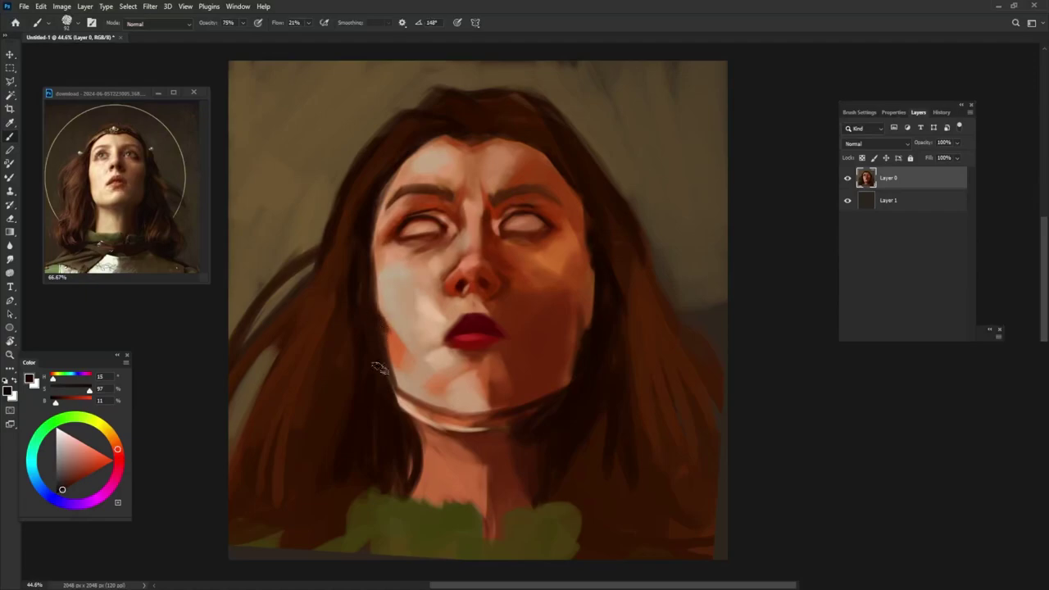
{"action": "left_click_drag", "start_coordinate": [591, 285], "coordinate": [581, 324]}
{"action": "mouse_move", "coordinate": [584, 367]}
{"action": "left_mouse_down"}
{"action": "mouse_move", "coordinate": [577, 201]}
{"action": "mouse_move", "coordinate": [585, 263]}
{"action": "left_mouse_up"}
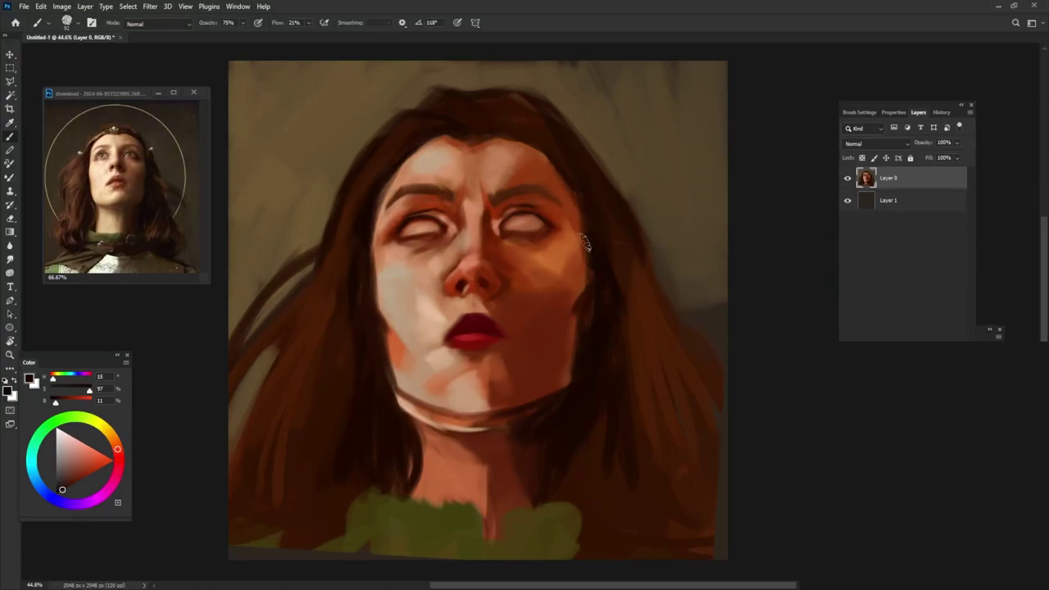
{"action": "left_click_drag", "start_coordinate": [583, 205], "coordinate": [582, 240]}
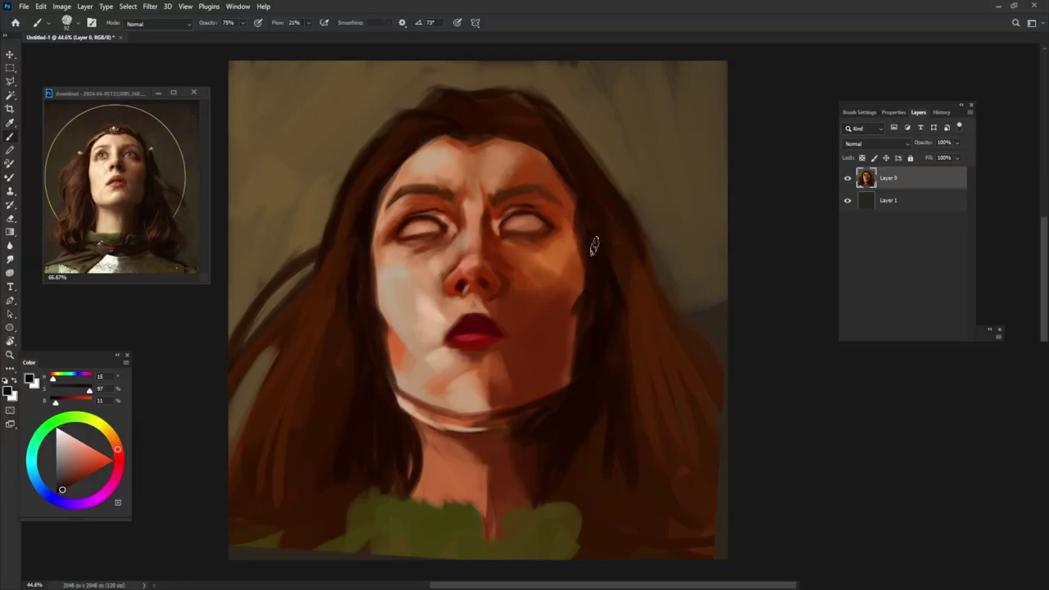
Step: Lighten the chin again with orange-brown skin strokes
{"action": "left_click", "coordinate": [565, 299], "text": "alt"}
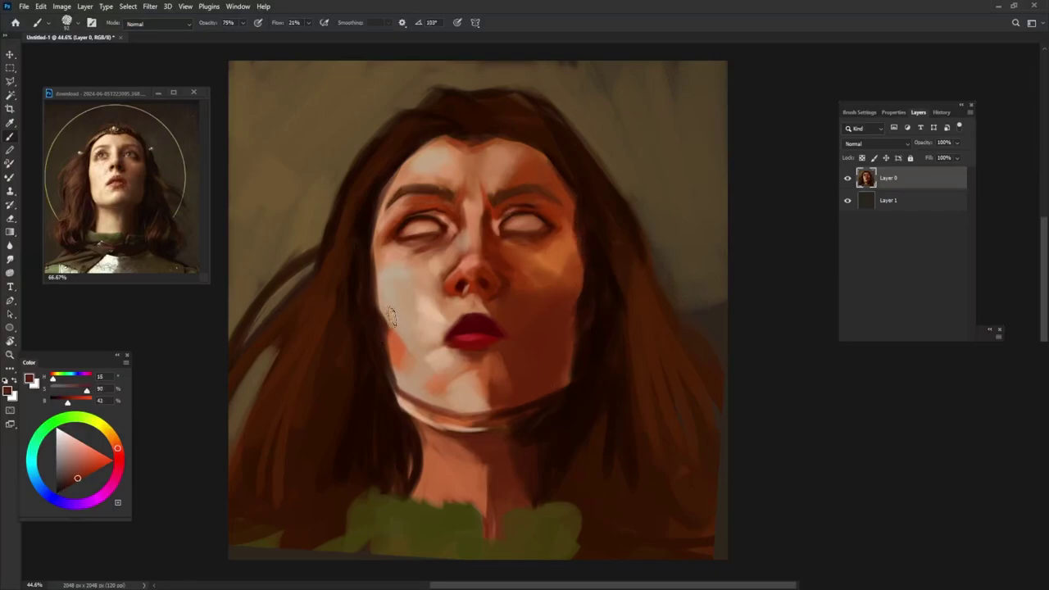
{"action": "left_click", "coordinate": [571, 383], "text": "alt"}
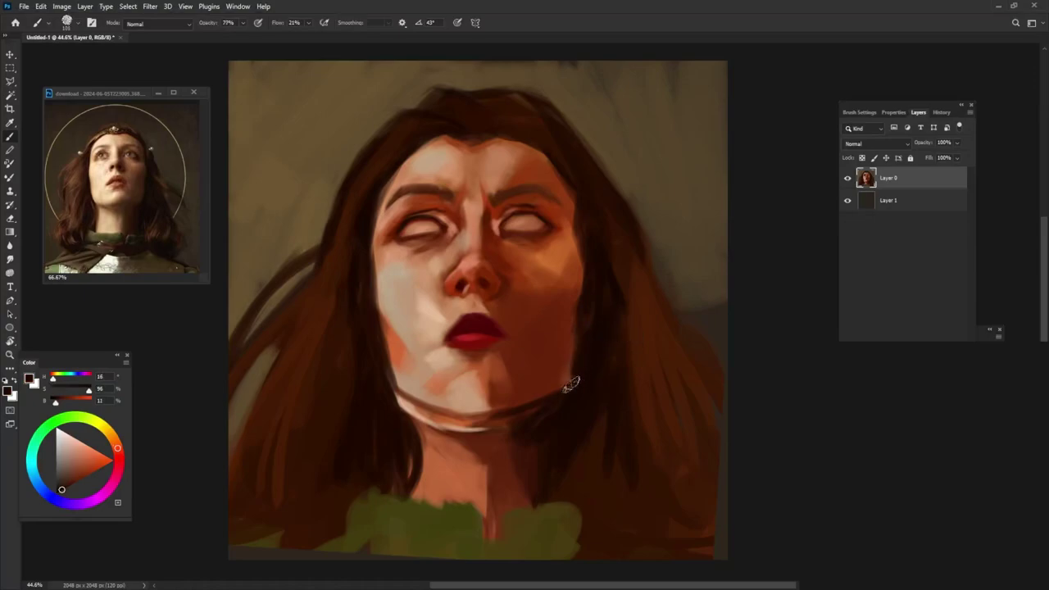
{"action": "left_click", "coordinate": [524, 365], "text": "alt"}
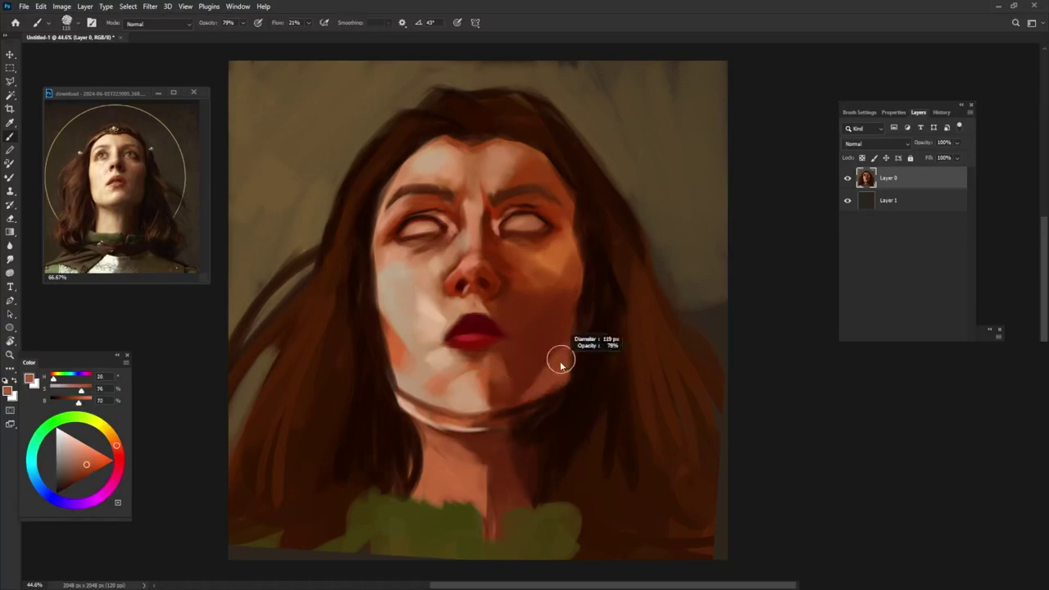
{"action": "mouse_move", "coordinate": [467, 393]}
{"action": "left_mouse_down"}
{"action": "mouse_move", "coordinate": [504, 375]}
{"action": "mouse_move", "coordinate": [489, 408]}
{"action": "left_mouse_up"}
{"action": "left_click", "coordinate": [518, 371], "text": "alt"}
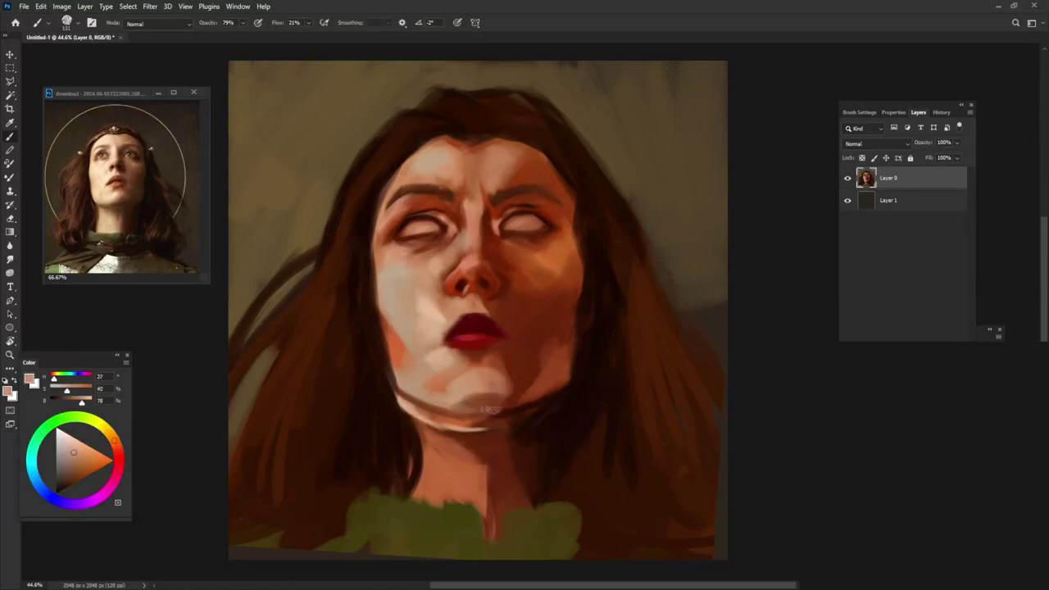
Step: Paint a very dark brown shadow along the left jaw and neck
{"action": "left_click", "coordinate": [386, 393], "text": "alt"}
{"action": "mouse_move", "coordinate": [393, 401]}
{"action": "left_mouse_down"}
{"action": "mouse_move", "coordinate": [426, 428]}
{"action": "mouse_move", "coordinate": [434, 417]}
{"action": "mouse_move", "coordinate": [476, 479]}
{"action": "left_mouse_up"}
{"action": "left_click", "coordinate": [458, 454], "text": "alt"}
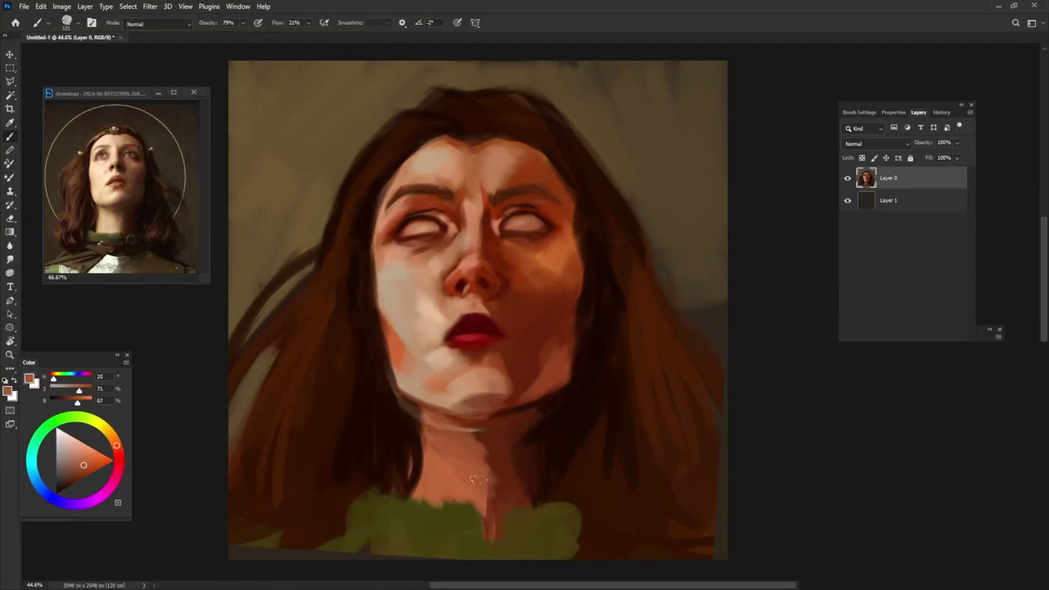
Step: Darken the upper-lip corner and the lower lip's left side with deep reds
{"action": "left_click", "coordinate": [532, 391], "text": "alt"}
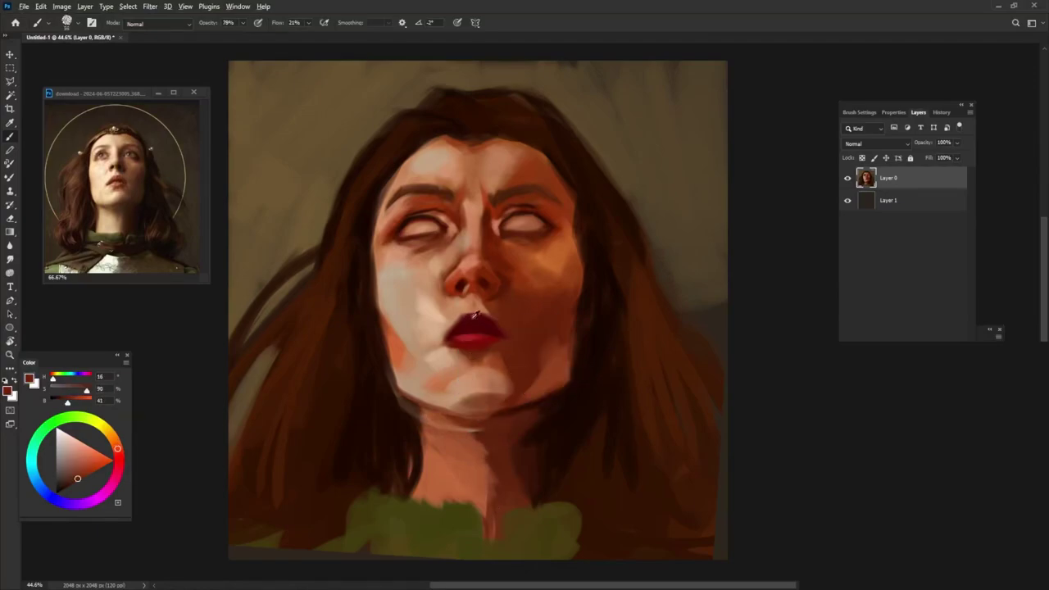
{"action": "left_click", "coordinate": [474, 318], "text": "alt"}
{"action": "mouse_move", "coordinate": [438, 338]}
{"action": "left_mouse_down"}
{"action": "mouse_move", "coordinate": [467, 318]}
{"action": "mouse_move", "coordinate": [446, 349]}
{"action": "left_mouse_up"}
{"action": "left_click", "coordinate": [505, 335], "text": "alt"}
{"action": "left_click", "coordinate": [470, 338], "text": "alt"}
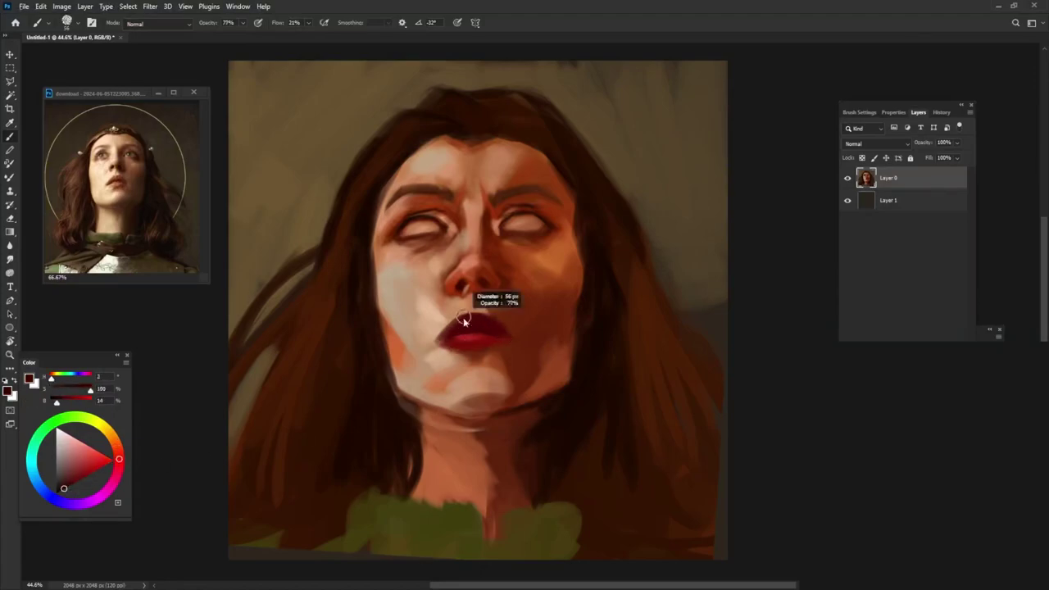
{"action": "left_click", "coordinate": [443, 335], "text": "alt"}
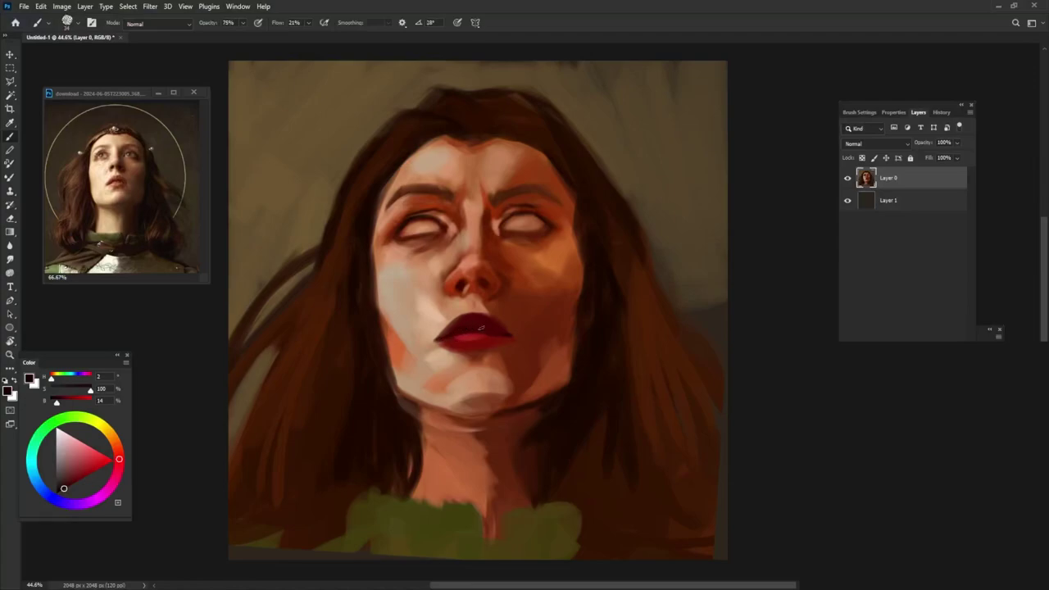
{"action": "left_click", "coordinate": [469, 330], "text": "alt"}
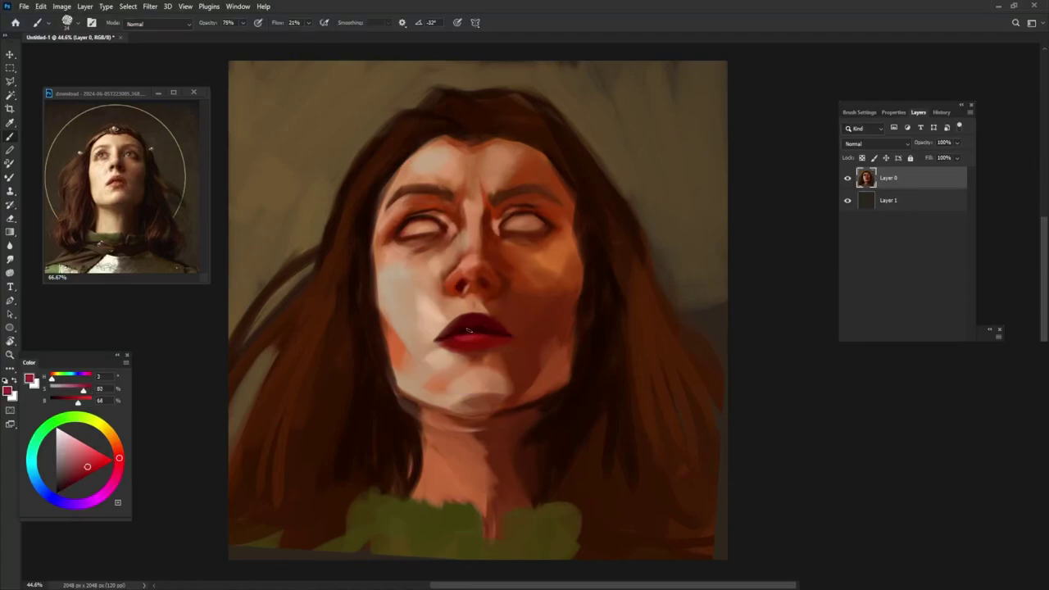
Step: Lighten the skin above the upper lip with peach and paint a near-black hair strand down the left neck
{"action": "left_click", "coordinate": [465, 308], "text": "alt"}
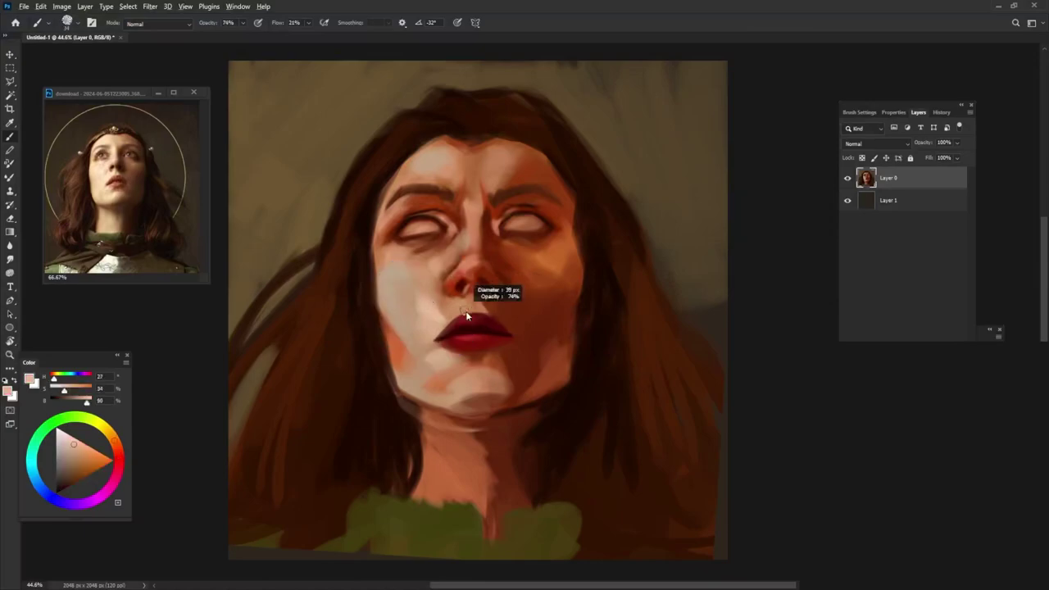
{"action": "left_click_drag", "start_coordinate": [469, 302], "coordinate": [467, 312]}
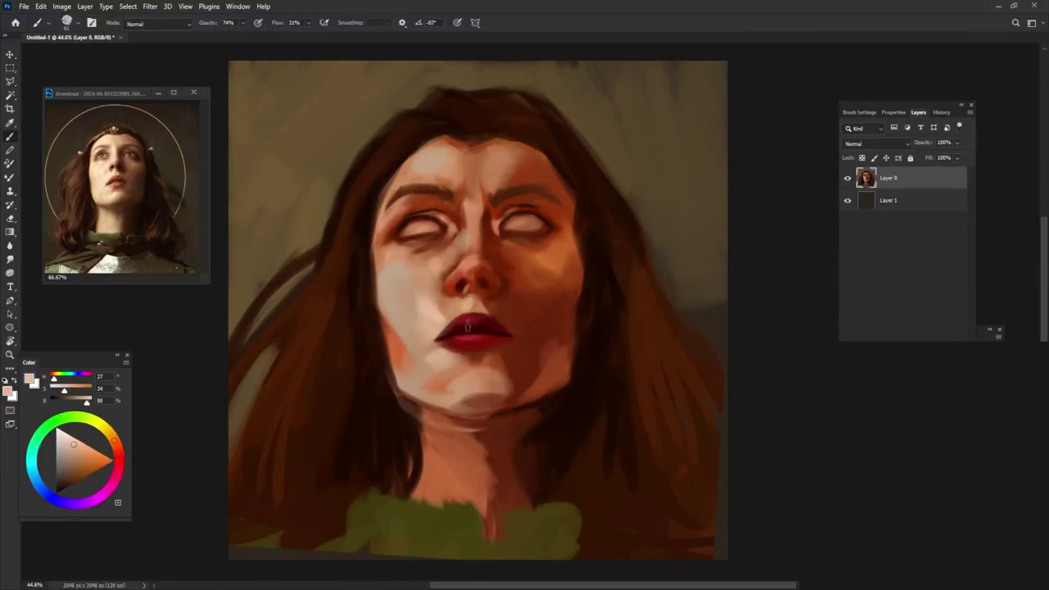
{"action": "left_click", "coordinate": [461, 307], "text": "alt"}
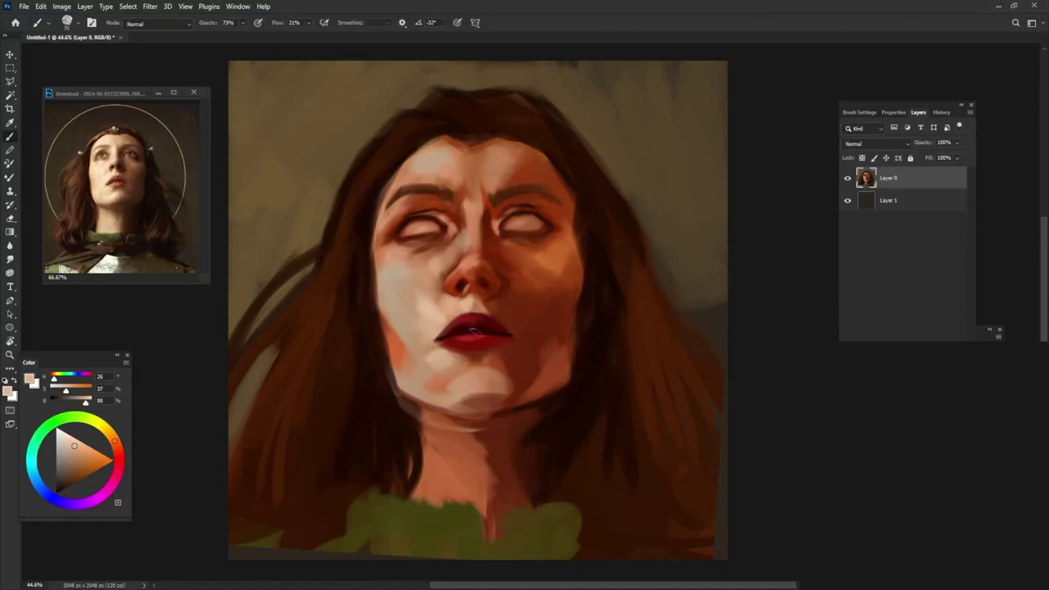
{"action": "left_click", "coordinate": [391, 409], "text": "alt"}
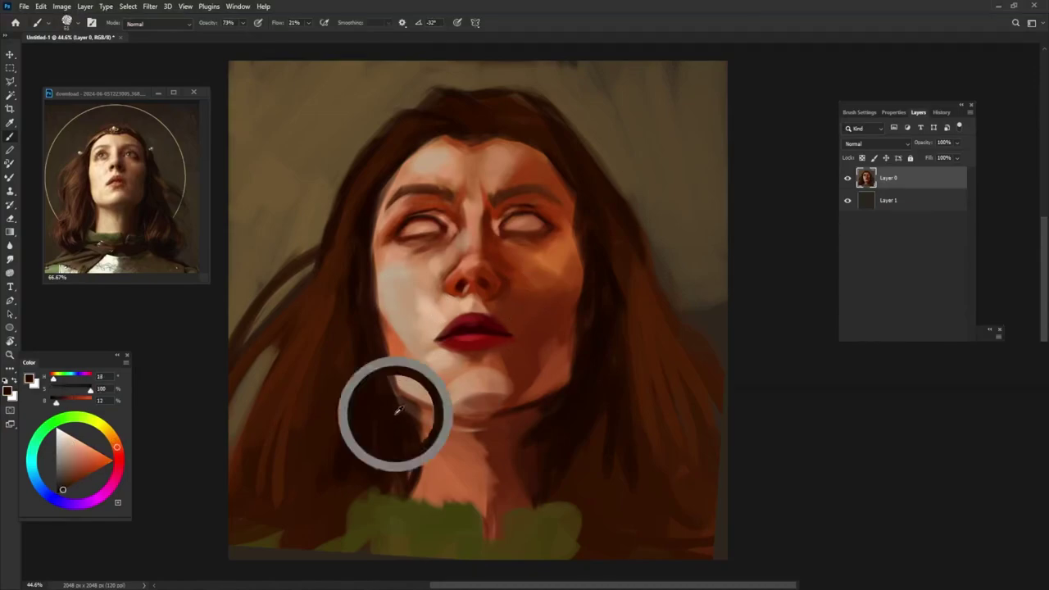
{"action": "left_click_drag", "start_coordinate": [392, 393], "coordinate": [423, 483]}
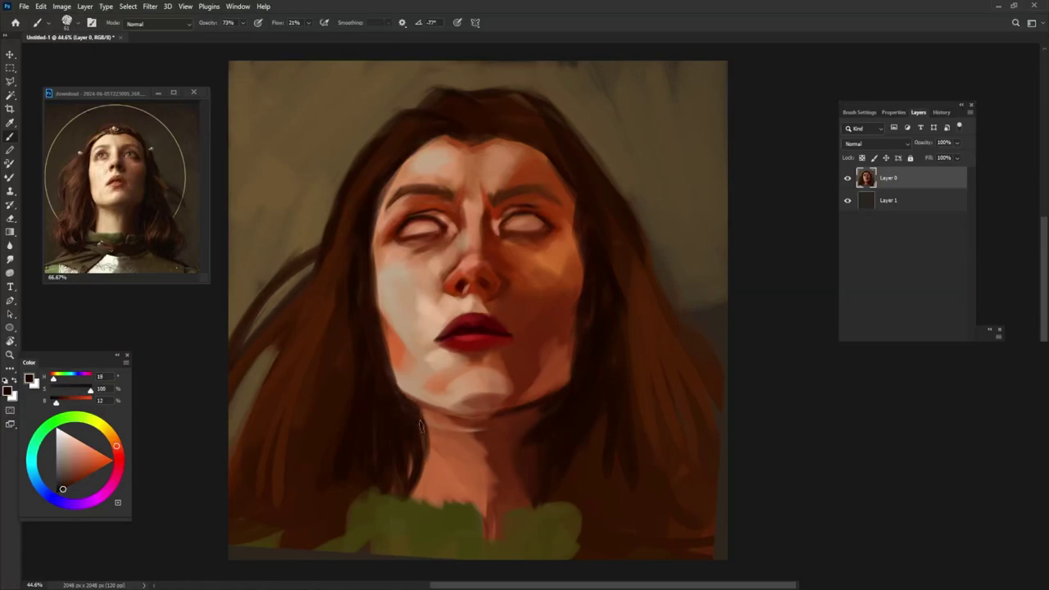
Step: Paint lighter brown strokes along the top hair and a tan headband curve across the head
{"action": "right_click", "coordinate": [571, 374]}
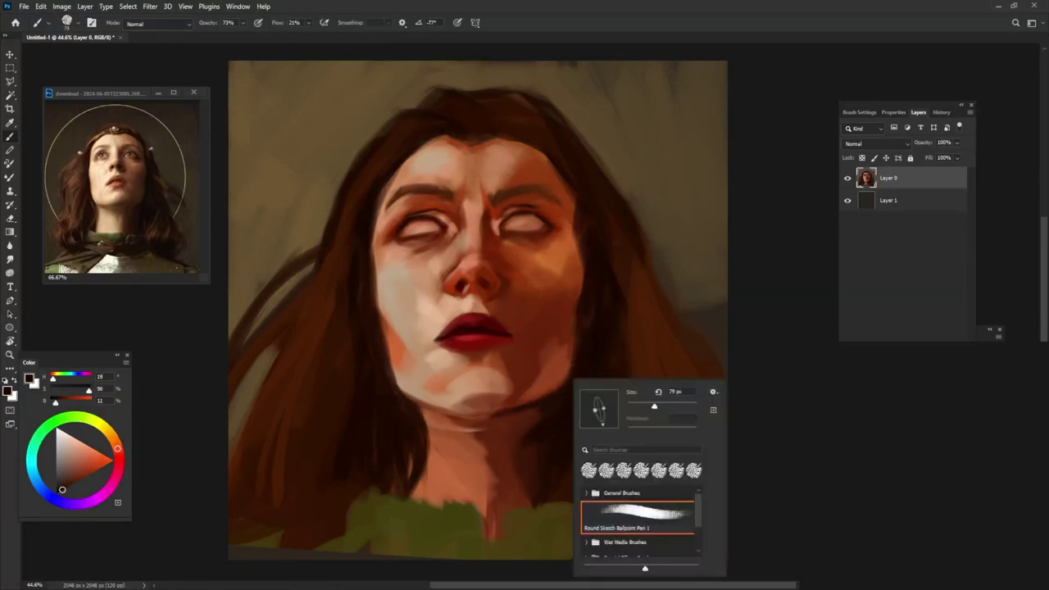
{"action": "left_click", "coordinate": [398, 402], "text": "alt"}
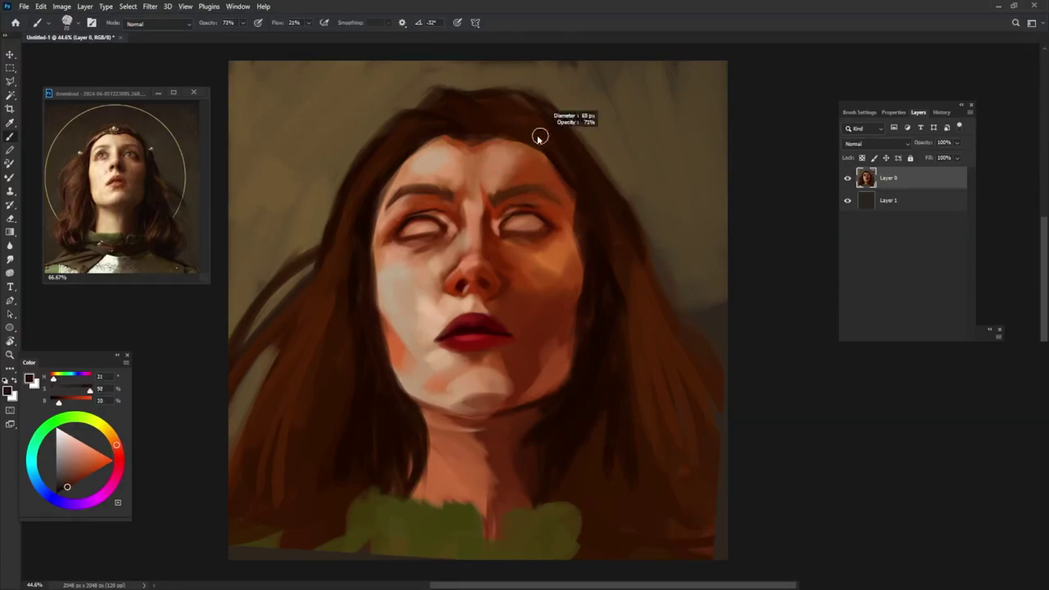
{"action": "left_click", "coordinate": [415, 316], "text": "alt"}
{"action": "left_click", "coordinate": [70, 469]}
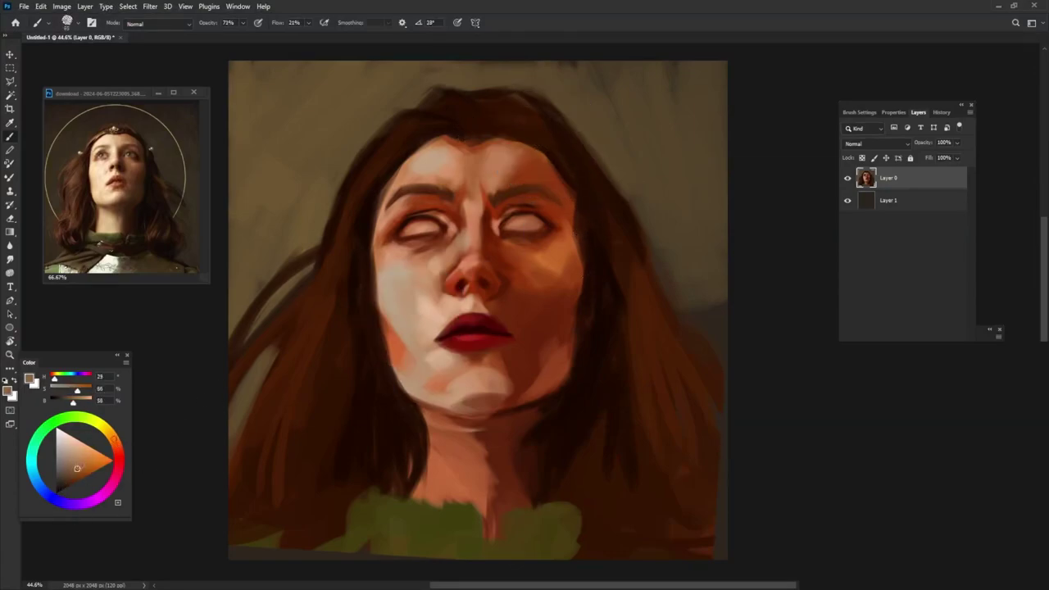
{"action": "left_click", "coordinate": [347, 291], "text": "alt"}
{"action": "left_click_drag", "start_coordinate": [373, 166], "coordinate": [433, 121]}
{"action": "left_click_drag", "start_coordinate": [362, 184], "coordinate": [382, 162]}
{"action": "mouse_move", "coordinate": [429, 125]}
{"action": "left_mouse_down"}
{"action": "mouse_move", "coordinate": [493, 107]}
{"action": "mouse_move", "coordinate": [467, 135]}
{"action": "mouse_move", "coordinate": [484, 105]}
{"action": "mouse_move", "coordinate": [544, 138]}
{"action": "left_mouse_up"}
{"action": "left_click_drag", "start_coordinate": [497, 113], "coordinate": [567, 154]}
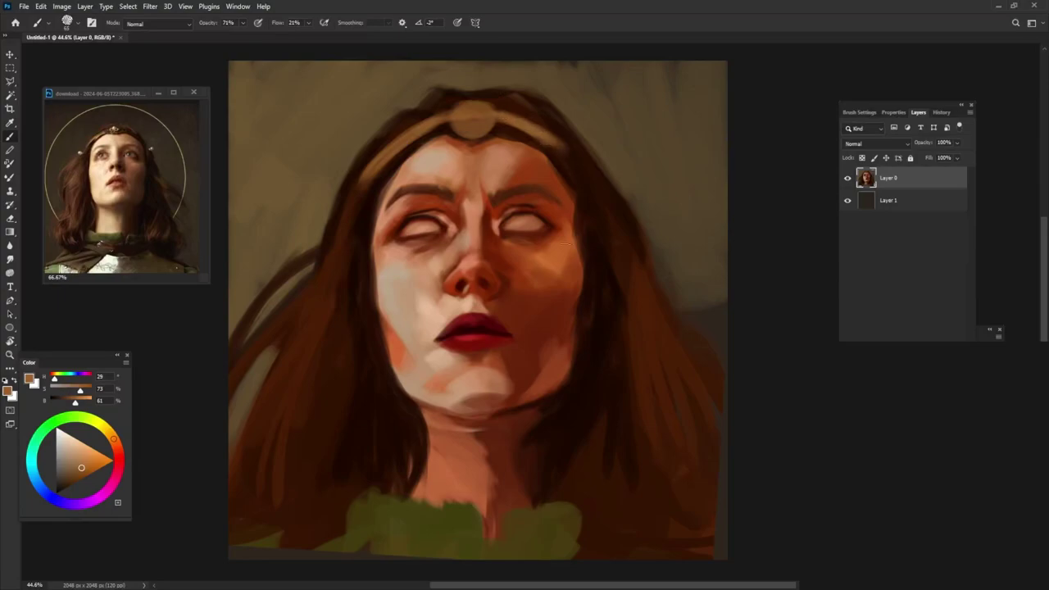
Step: Repaint the hair left of the face in reddish brown, with a small stroke above the headband
{"action": "left_click", "coordinate": [322, 279], "text": "alt"}
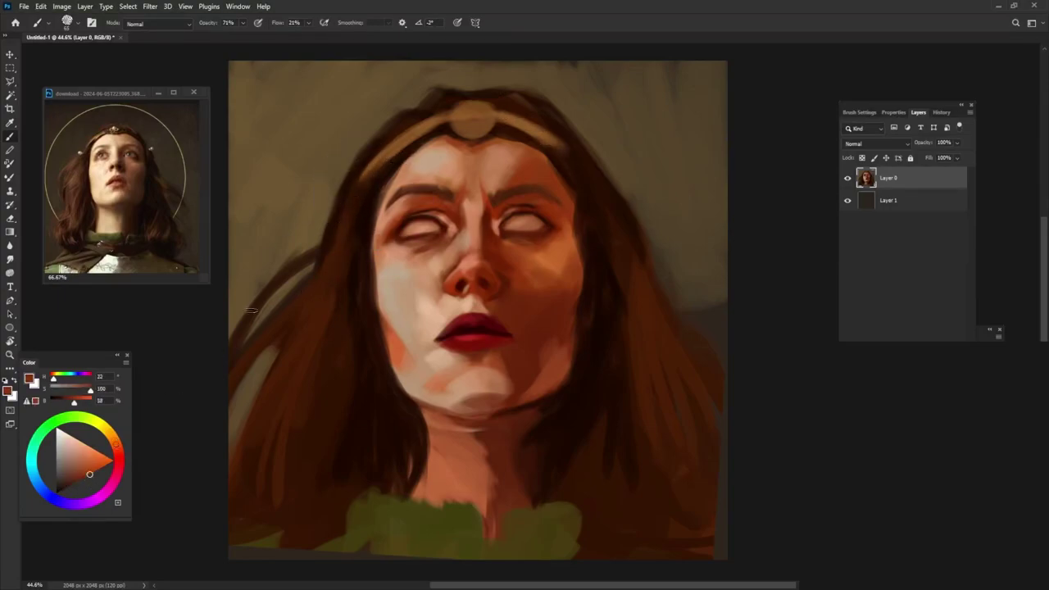
{"action": "left_click_drag", "start_coordinate": [375, 191], "coordinate": [360, 282]}
{"action": "left_click", "coordinate": [329, 328], "text": "alt"}
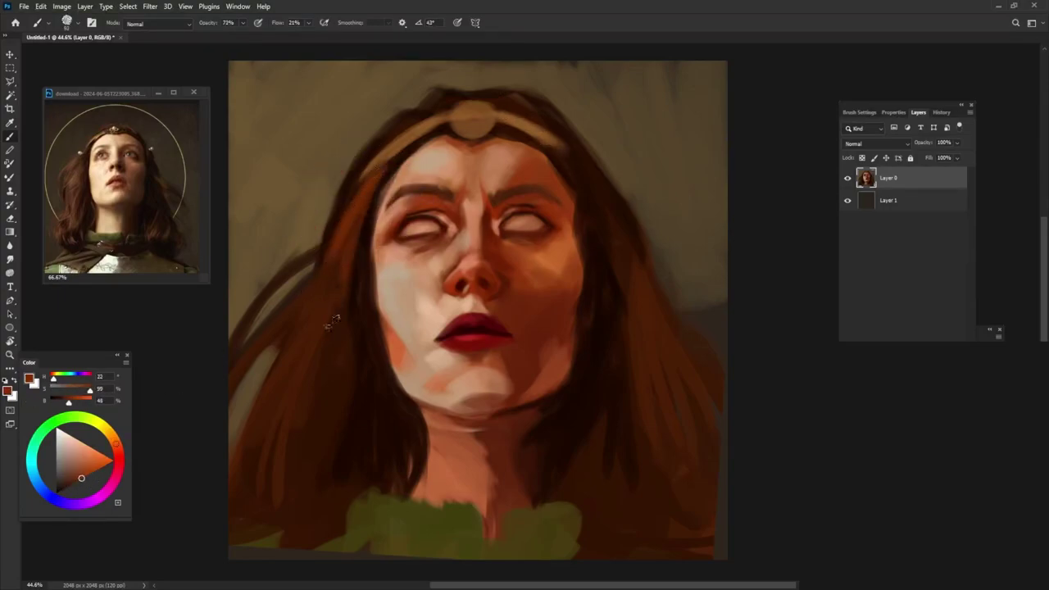
{"action": "mouse_move", "coordinate": [365, 226]}
{"action": "left_mouse_down"}
{"action": "mouse_move", "coordinate": [394, 155]}
{"action": "mouse_move", "coordinate": [369, 197]}
{"action": "left_mouse_up"}
{"action": "left_click", "coordinate": [345, 386], "text": "alt"}
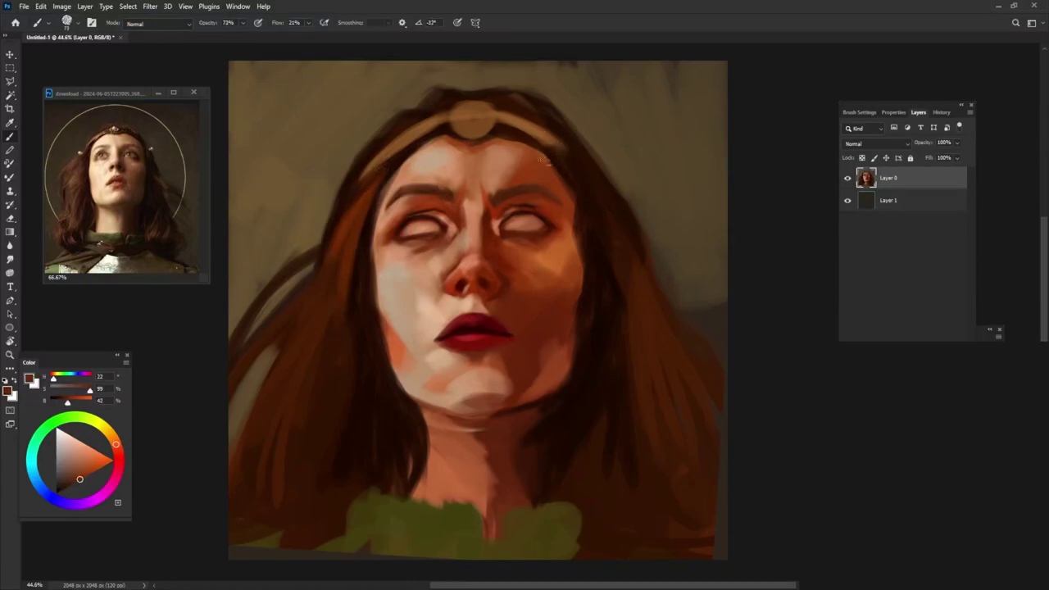
{"action": "left_click_drag", "start_coordinate": [431, 108], "coordinate": [444, 99]}
Step: Mix a duller, darker brown and paint a lighter stroke over the left hair
{"action": "left_click", "coordinate": [413, 140], "text": "alt"}
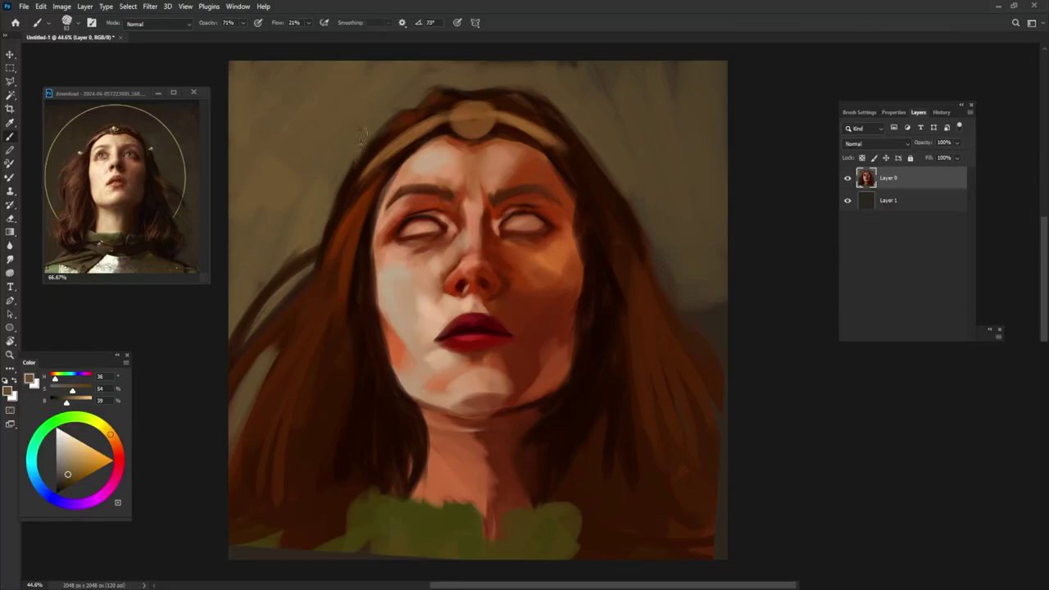
{"action": "left_click", "coordinate": [375, 170], "text": "alt"}
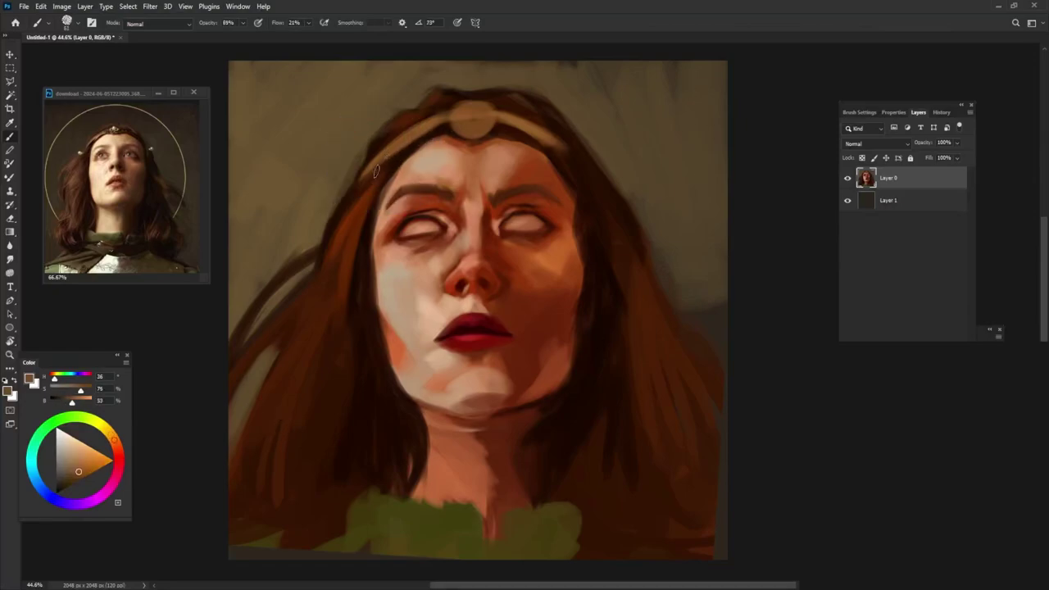
{"action": "left_click", "coordinate": [362, 142], "text": "alt"}
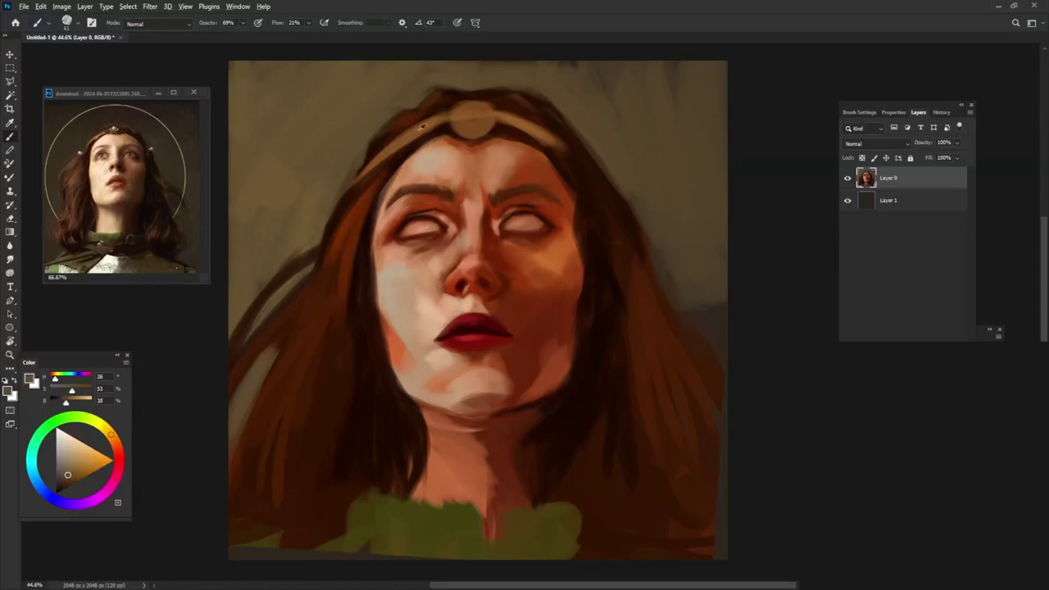
{"action": "left_click", "coordinate": [339, 241], "text": "alt"}
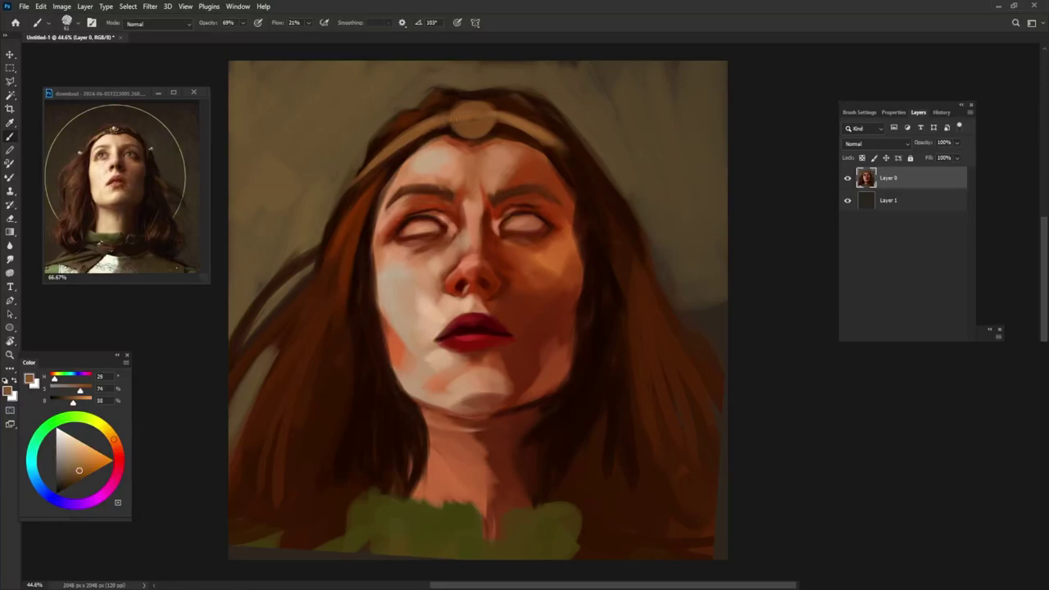
{"action": "left_click", "coordinate": [287, 257], "text": "alt"}
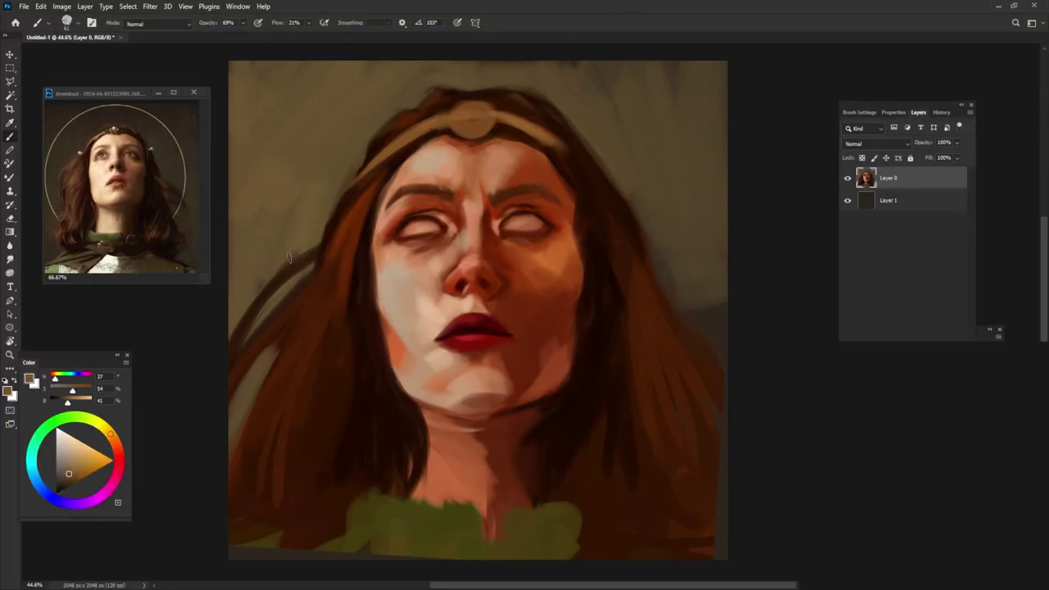
{"action": "left_click_drag", "start_coordinate": [292, 261], "coordinate": [227, 361]}
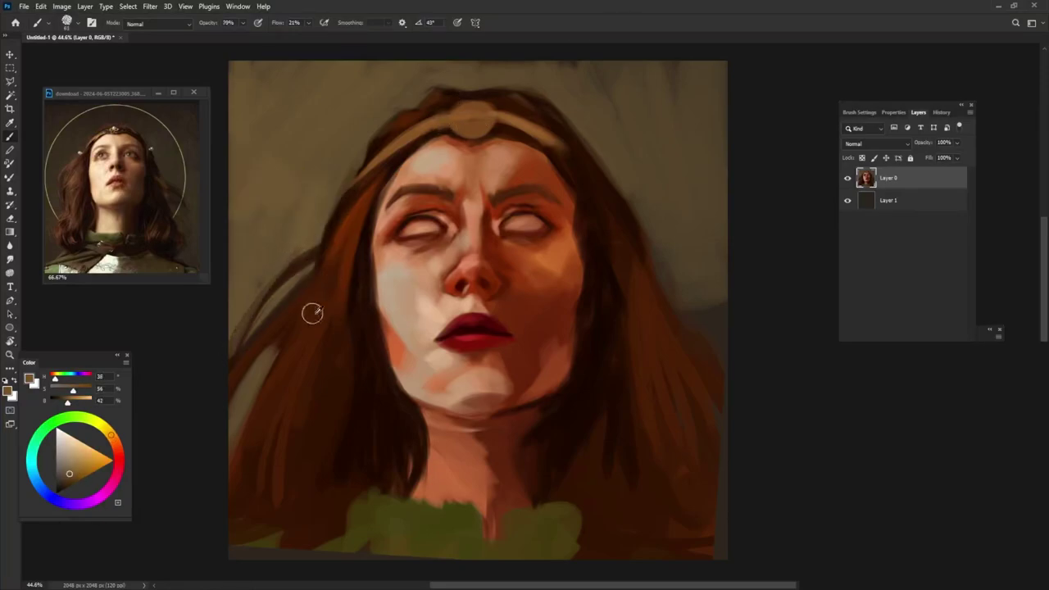
Step: Paint dull background brown over the upper-right hair edge
{"action": "left_click", "coordinate": [244, 441], "text": "alt"}
{"action": "left_click", "coordinate": [616, 197], "text": "alt"}
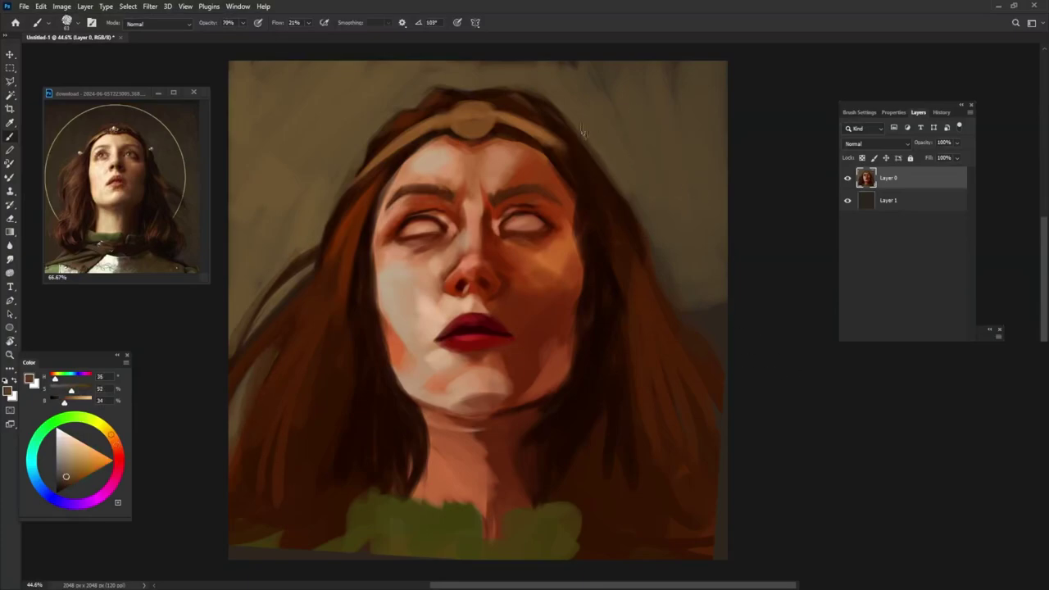
{"action": "left_click_drag", "start_coordinate": [548, 99], "coordinate": [569, 115]}
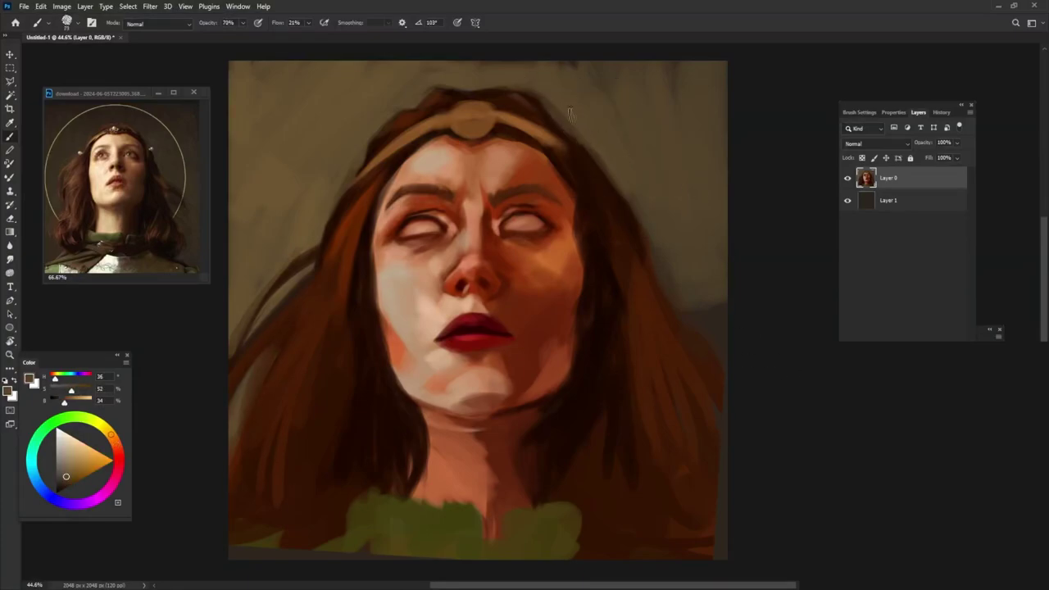
Step: Darken the hair edge beside the upper face and strands in the left hair with red-brown
{"action": "left_click", "coordinate": [481, 103], "text": "alt"}
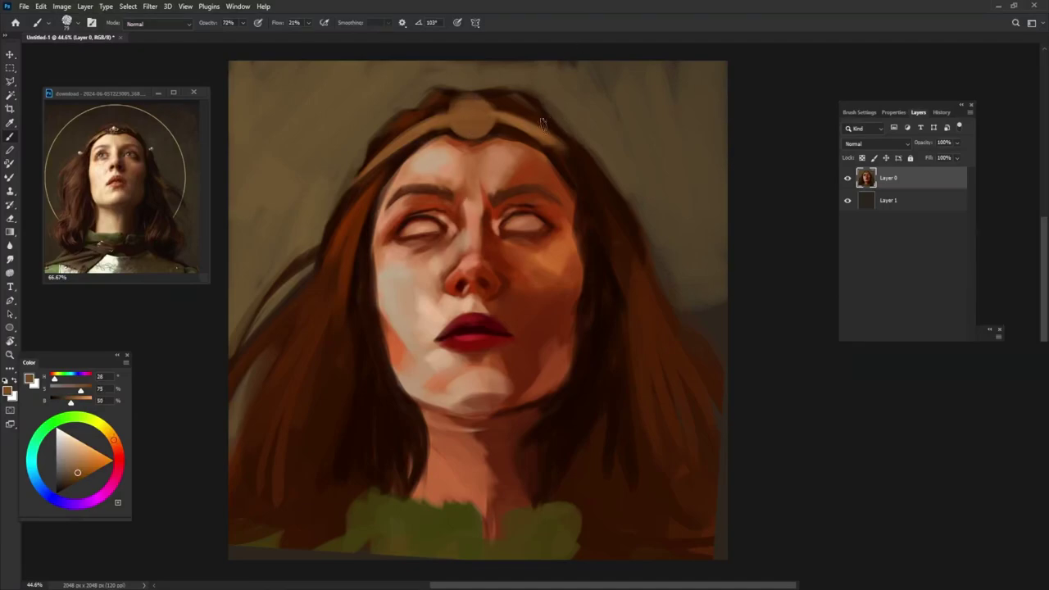
{"action": "left_click", "coordinate": [557, 146], "text": "alt"}
{"action": "left_click", "coordinate": [551, 138], "text": "alt"}
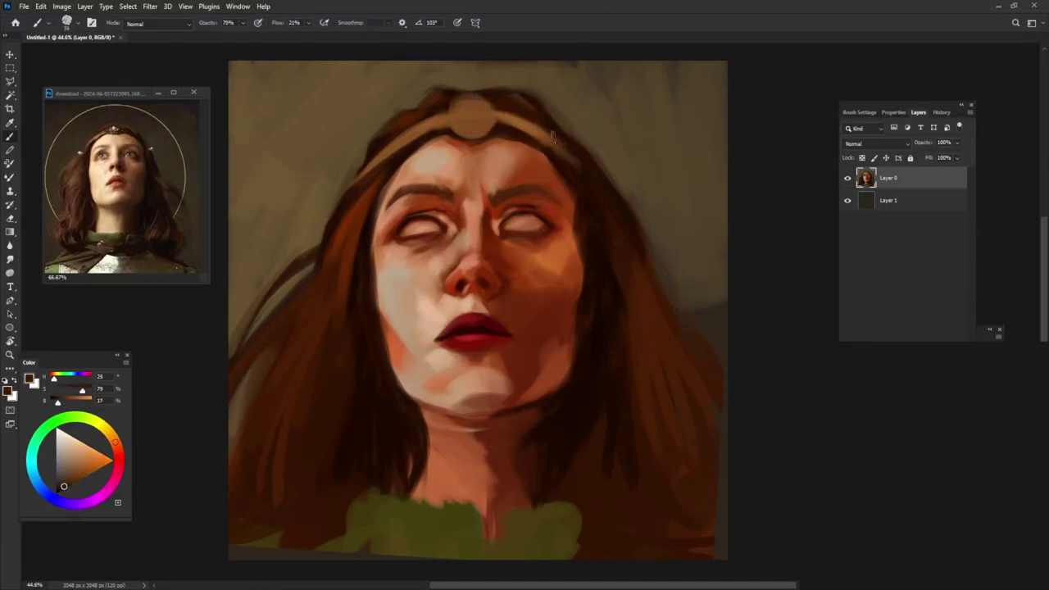
{"action": "left_click", "coordinate": [369, 185], "text": "alt"}
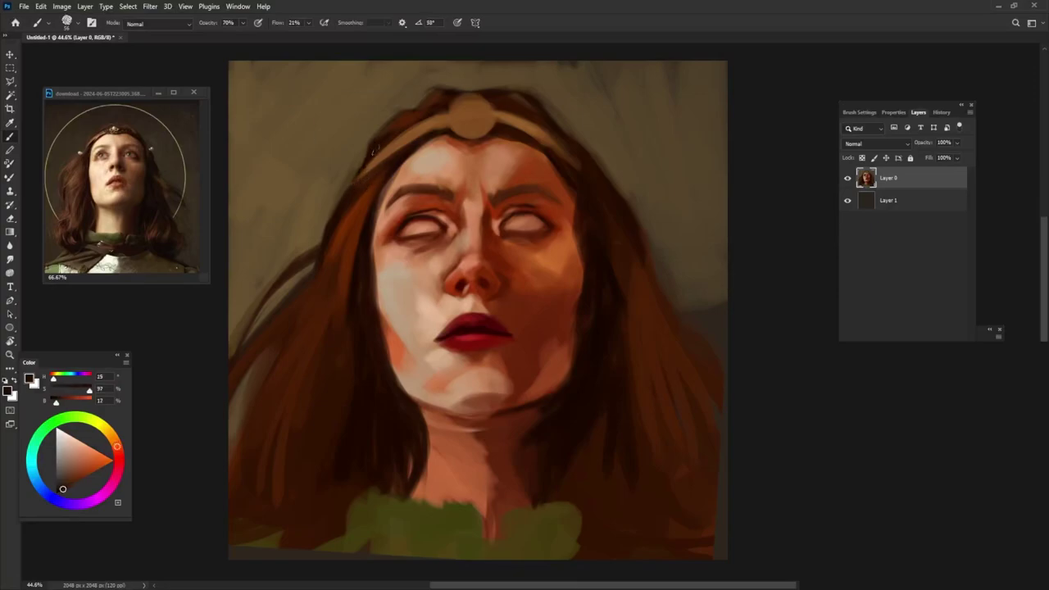
{"action": "left_click_drag", "start_coordinate": [373, 151], "coordinate": [354, 187]}
{"action": "left_click", "coordinate": [369, 408], "text": "alt"}
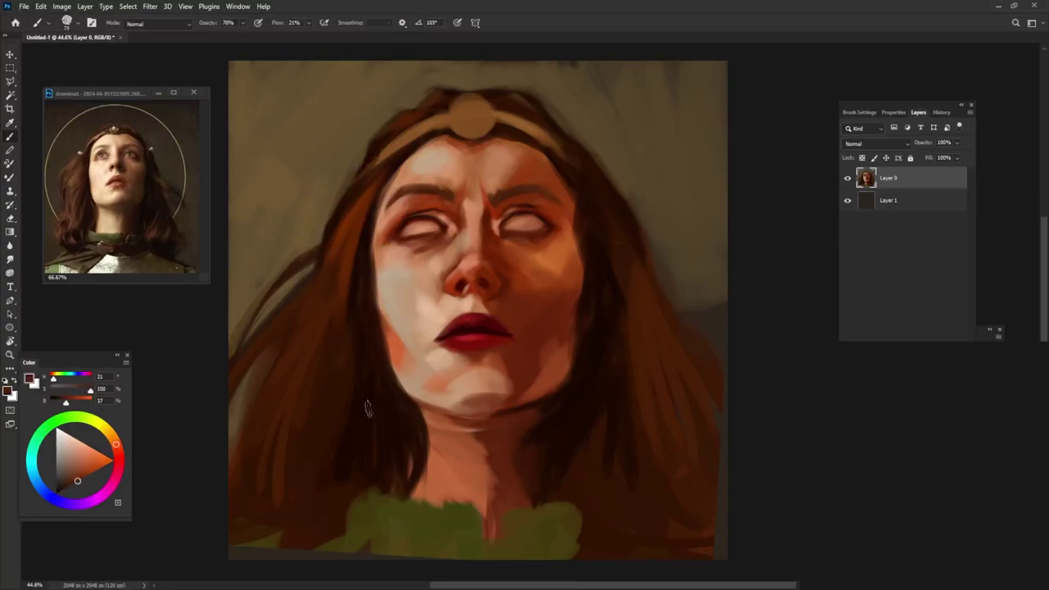
{"action": "left_click_drag", "start_coordinate": [300, 443], "coordinate": [304, 360]}
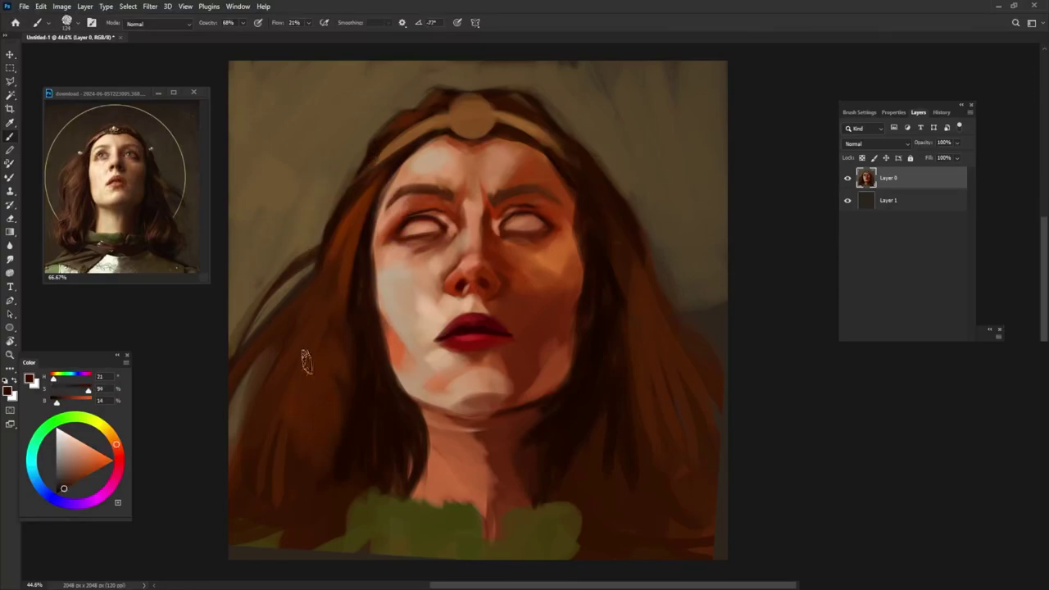
Step: Add two light peach highlights to the left hair
{"action": "left_click", "coordinate": [306, 459], "text": "alt"}
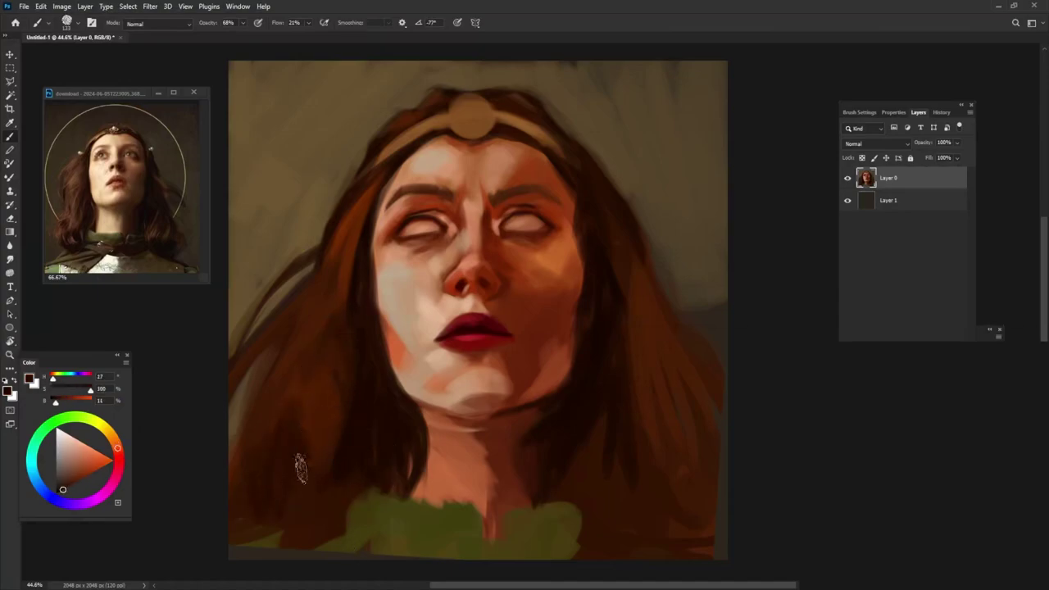
{"action": "left_click", "coordinate": [300, 361], "text": "alt"}
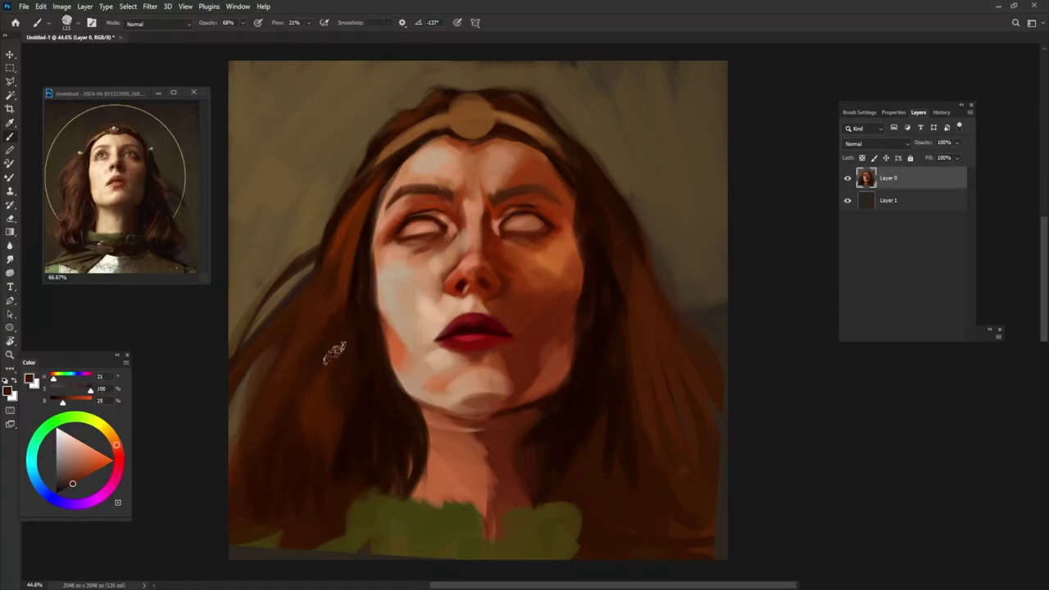
{"action": "left_click", "coordinate": [363, 399], "text": "alt"}
{"action": "left_click", "coordinate": [345, 270], "text": "alt"}
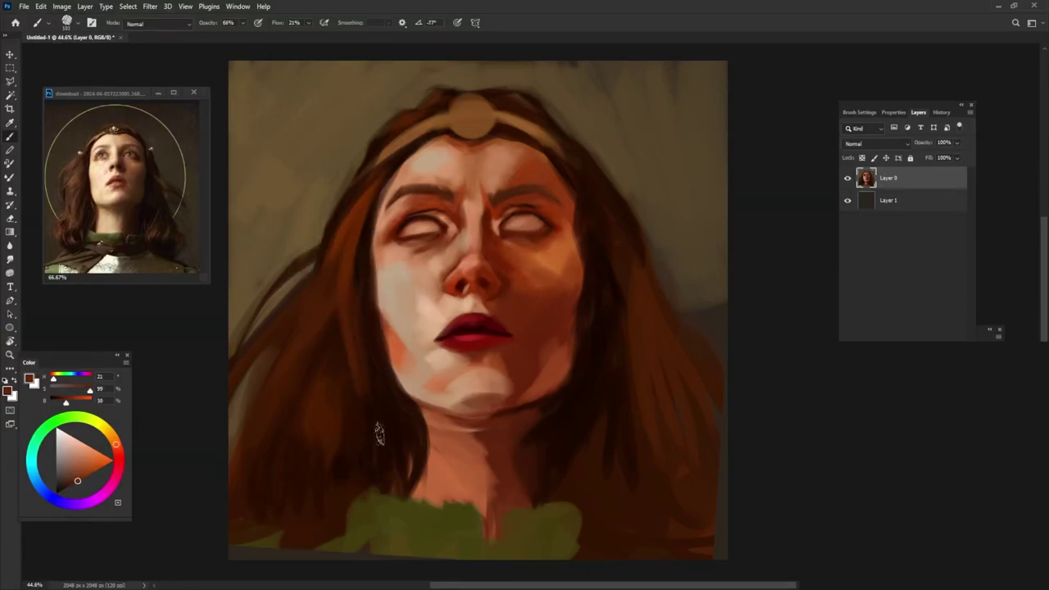
{"action": "left_click", "coordinate": [342, 368], "text": "alt"}
{"action": "left_click", "coordinate": [299, 374], "text": "alt"}
{"action": "left_click", "coordinate": [401, 260], "text": "alt"}
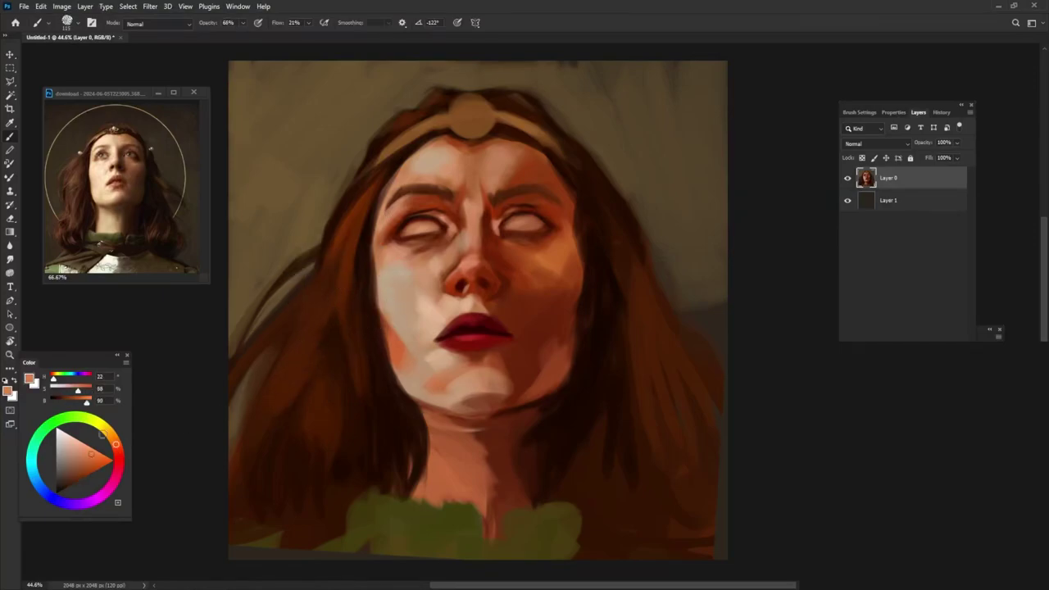
{"action": "left_click_drag", "start_coordinate": [297, 384], "coordinate": [278, 352]}
{"action": "left_click_drag", "start_coordinate": [311, 416], "coordinate": [323, 395]}
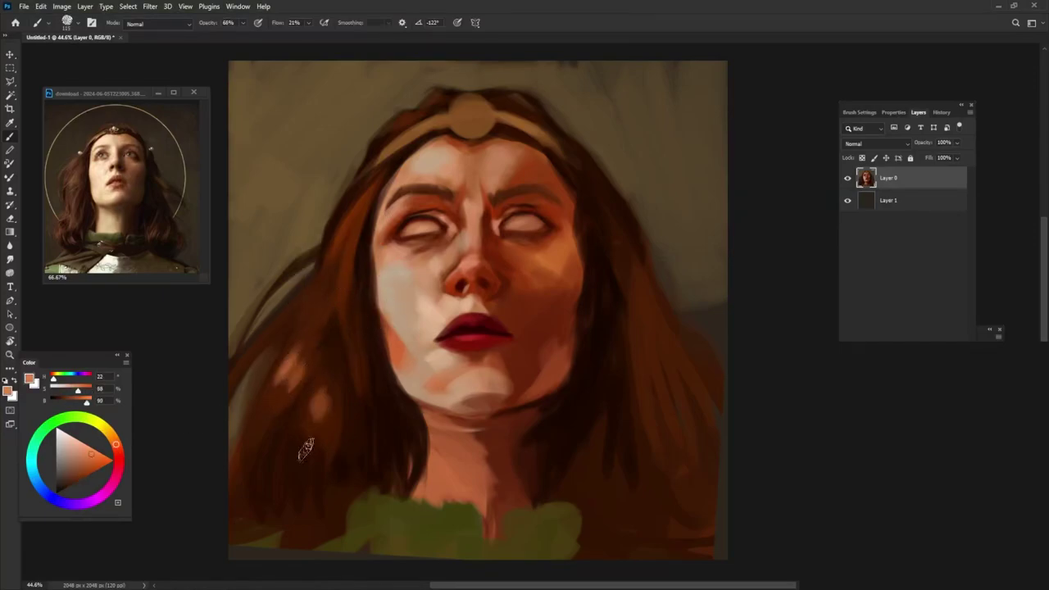
Step: Paint a dark reddish-brown stroke down the hair left of the face and dark left strands
{"action": "left_click", "coordinate": [281, 317], "text": "alt"}
{"action": "left_click", "coordinate": [295, 269], "text": "alt"}
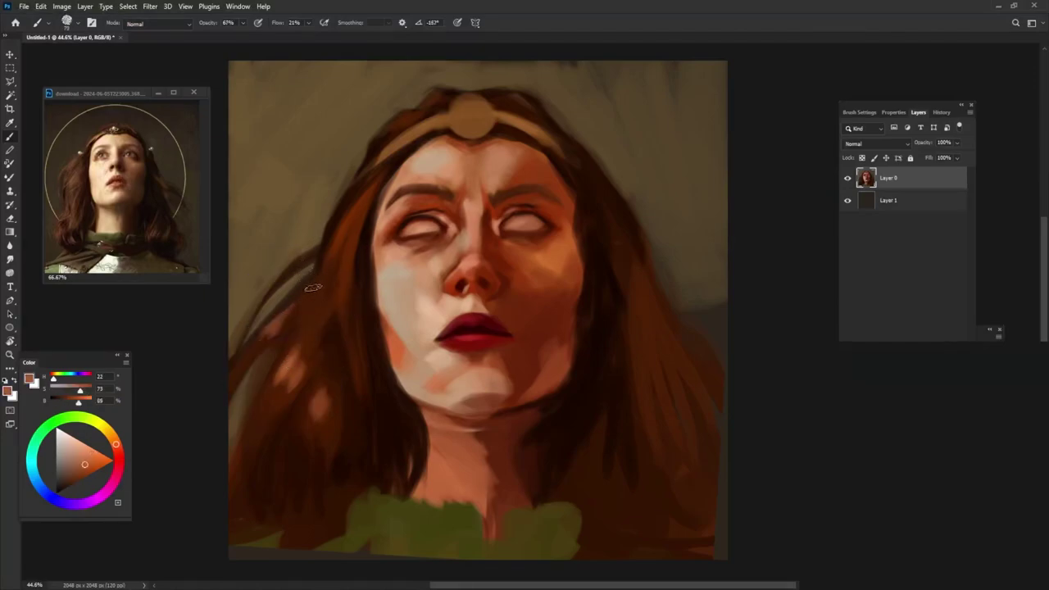
{"action": "left_click", "coordinate": [302, 288], "text": "alt"}
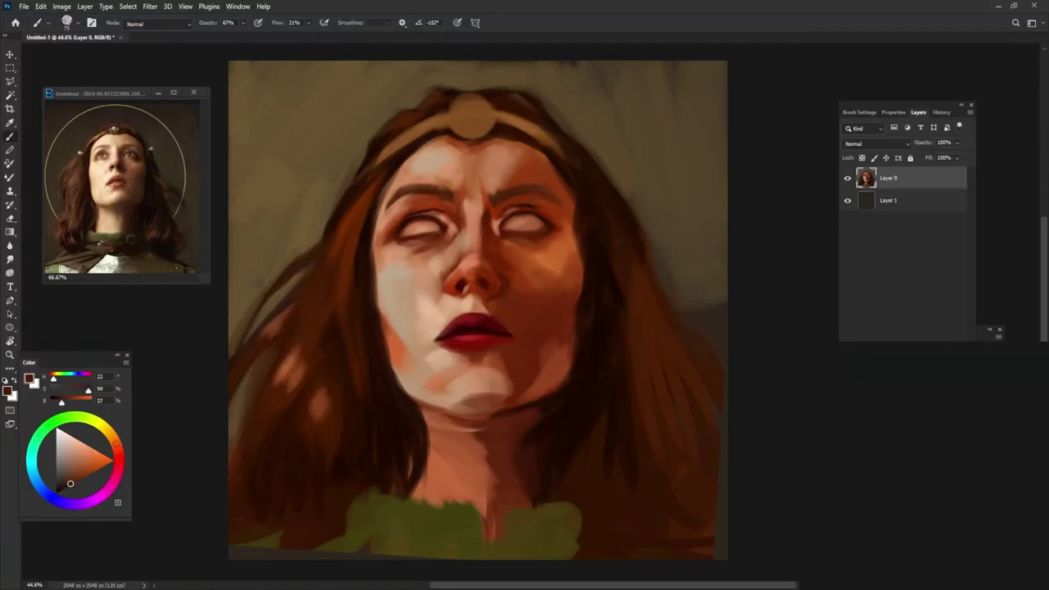
{"action": "left_click", "coordinate": [270, 330], "text": "alt"}
{"action": "left_click", "coordinate": [285, 322], "text": "alt"}
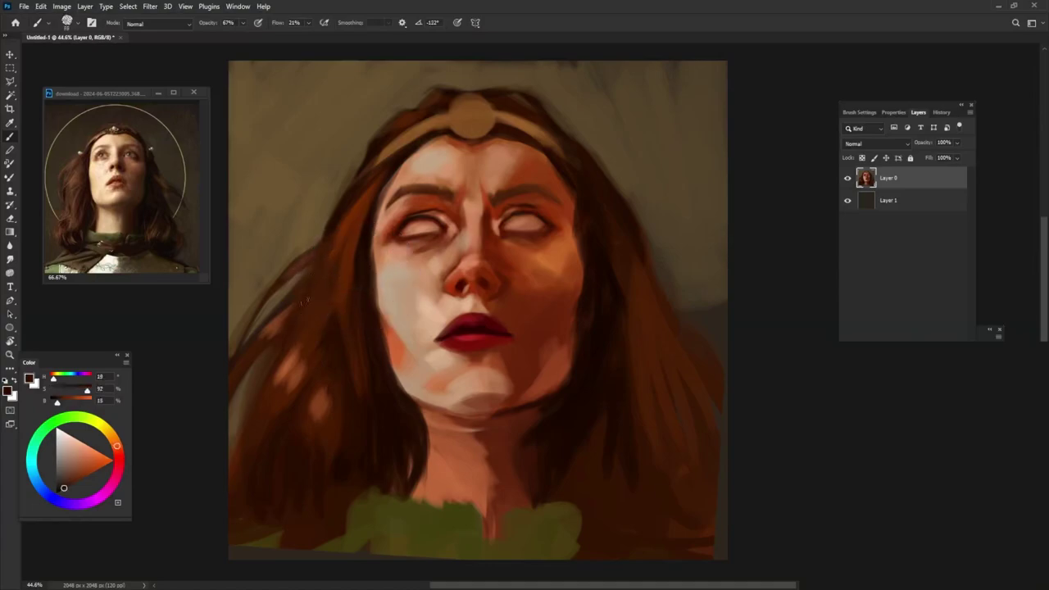
{"action": "left_click", "coordinate": [232, 326], "text": "alt"}
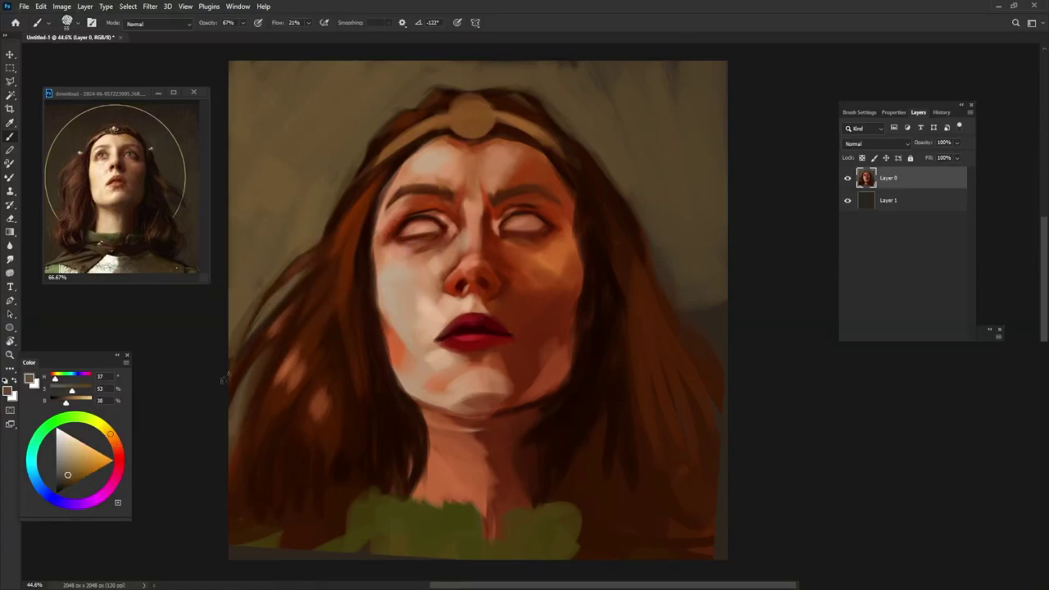
{"action": "left_click", "coordinate": [363, 245], "text": "alt"}
{"action": "left_click", "coordinate": [359, 256], "text": "alt"}
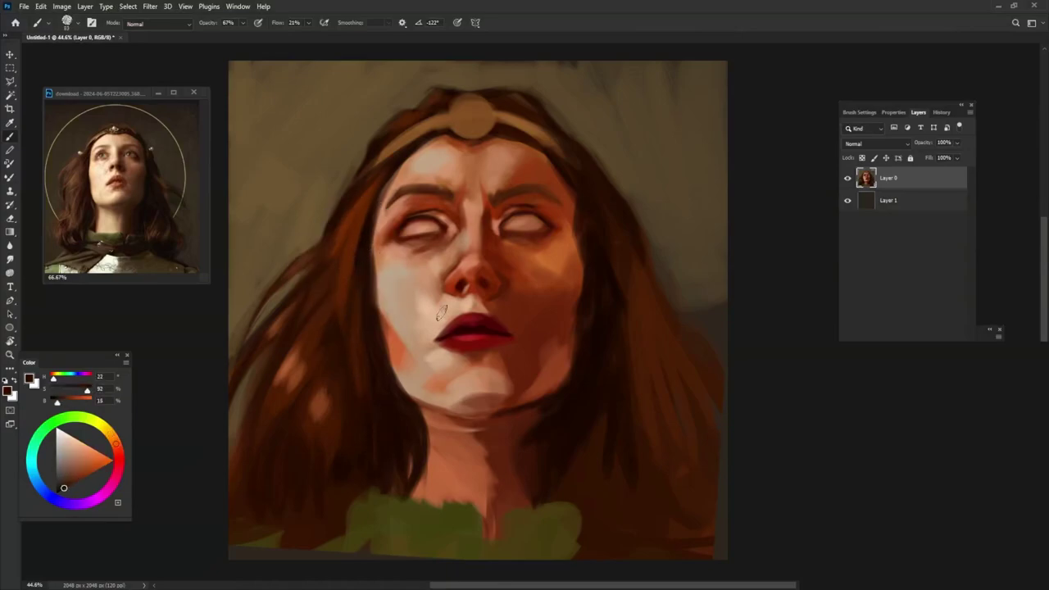
{"action": "left_click", "coordinate": [356, 276], "text": "alt"}
{"action": "mouse_move", "coordinate": [370, 191]}
{"action": "left_mouse_down"}
{"action": "mouse_move", "coordinate": [336, 332]}
{"action": "mouse_move", "coordinate": [289, 392]}
{"action": "left_mouse_up"}
{"action": "left_click_drag", "start_coordinate": [297, 348], "coordinate": [274, 385]}
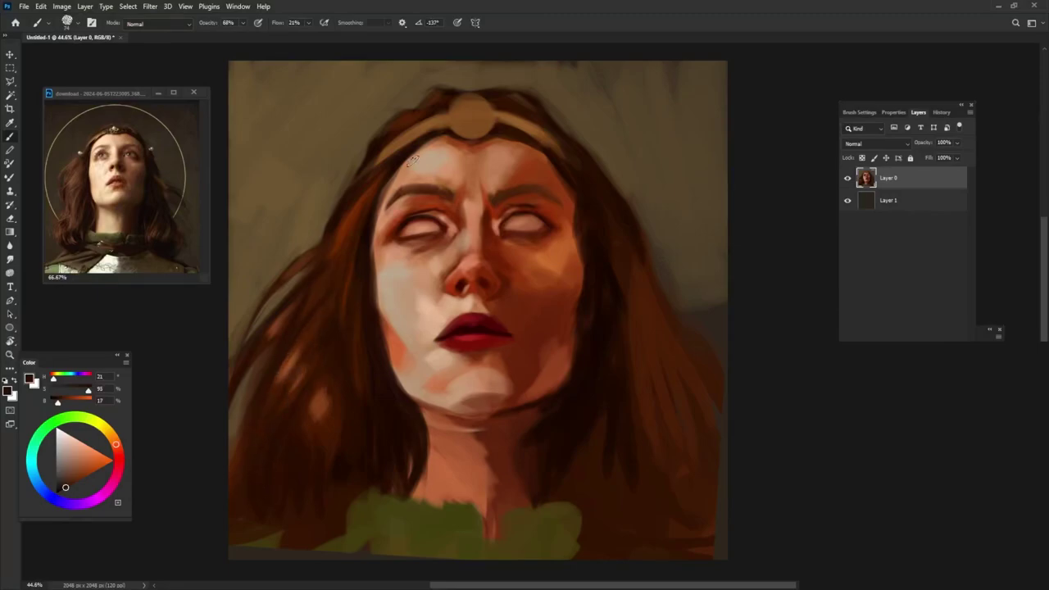
Step: Paint dark brown hair over the lower-left green and along the canvas's left edge
{"action": "left_click", "coordinate": [363, 290], "text": "alt"}
{"action": "left_click", "coordinate": [367, 324], "text": "alt"}
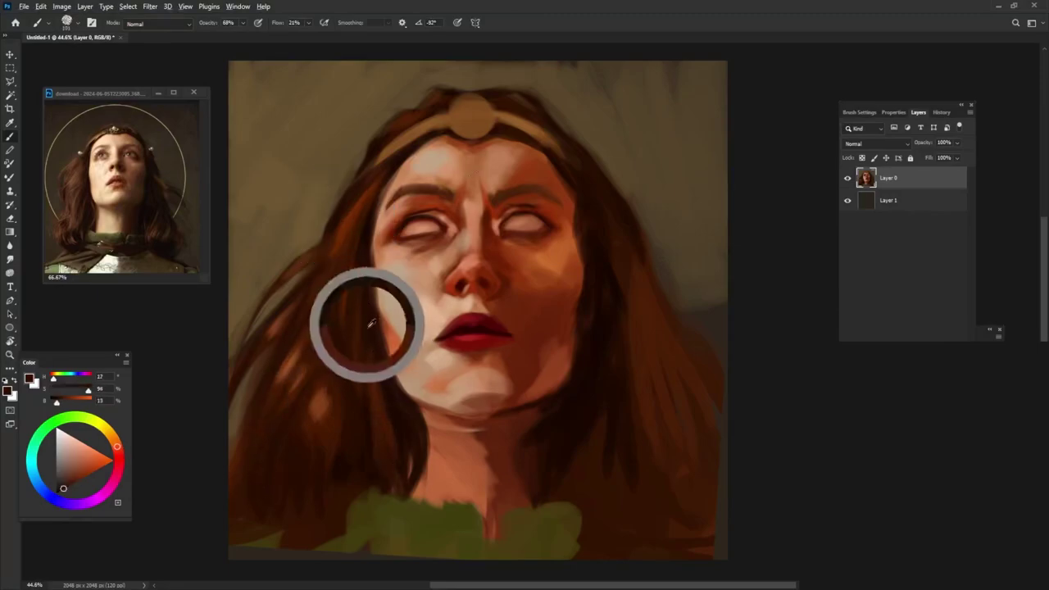
{"action": "left_click", "coordinate": [347, 424], "text": "alt"}
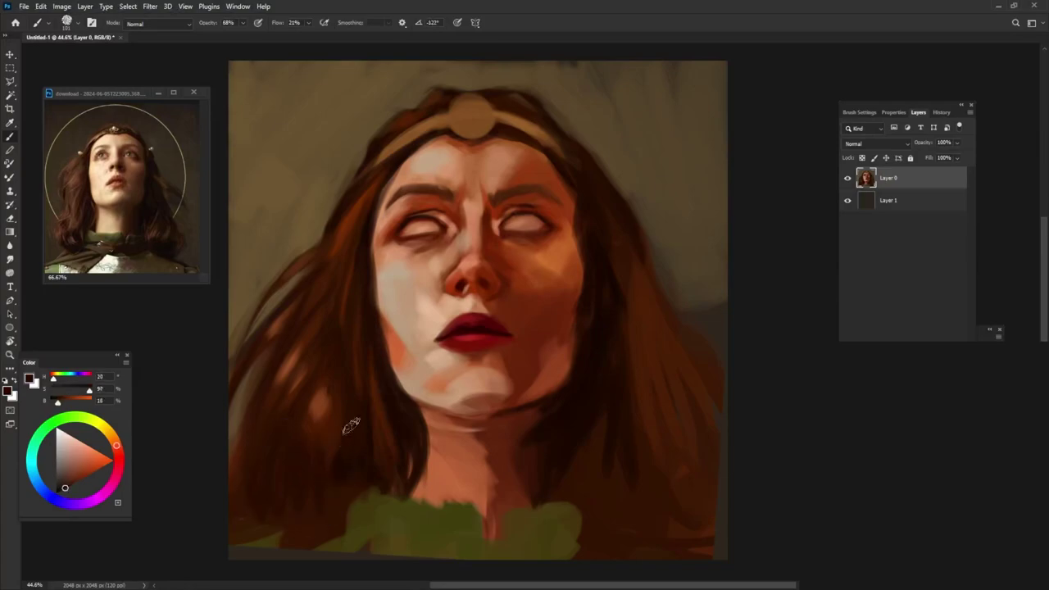
{"action": "left_click_drag", "start_coordinate": [363, 489], "coordinate": [336, 531]}
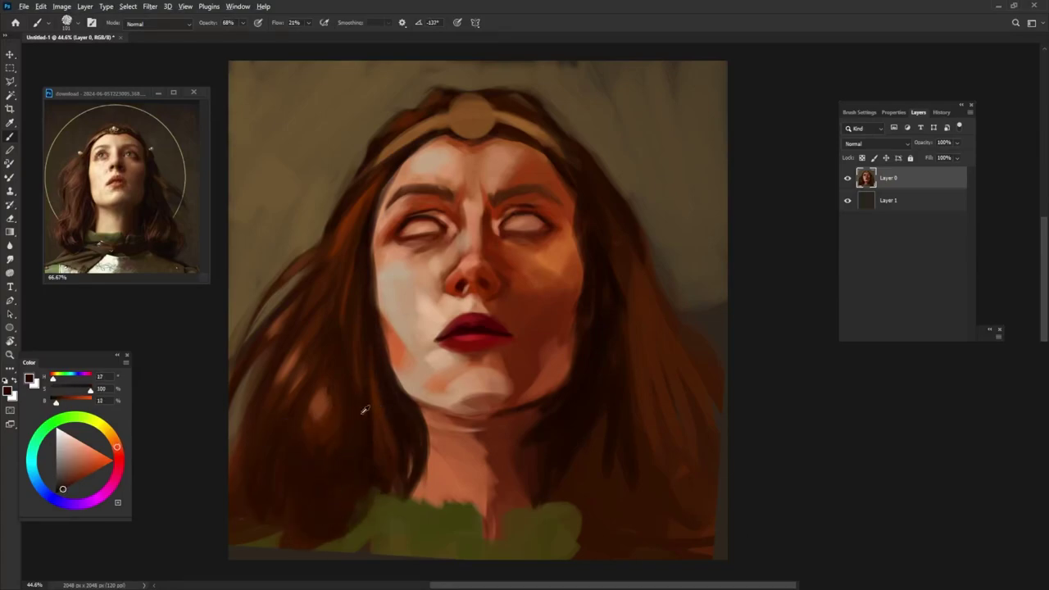
{"action": "left_click", "coordinate": [300, 489], "text": "alt"}
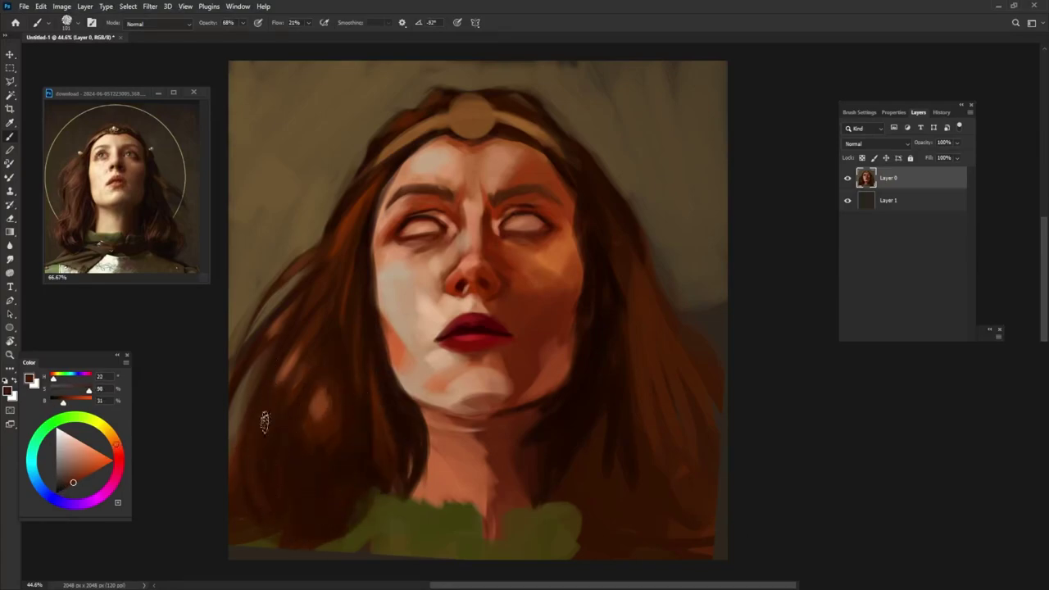
{"action": "left_click", "coordinate": [257, 456], "text": "alt"}
{"action": "left_click_drag", "start_coordinate": [236, 425], "coordinate": [246, 504]}
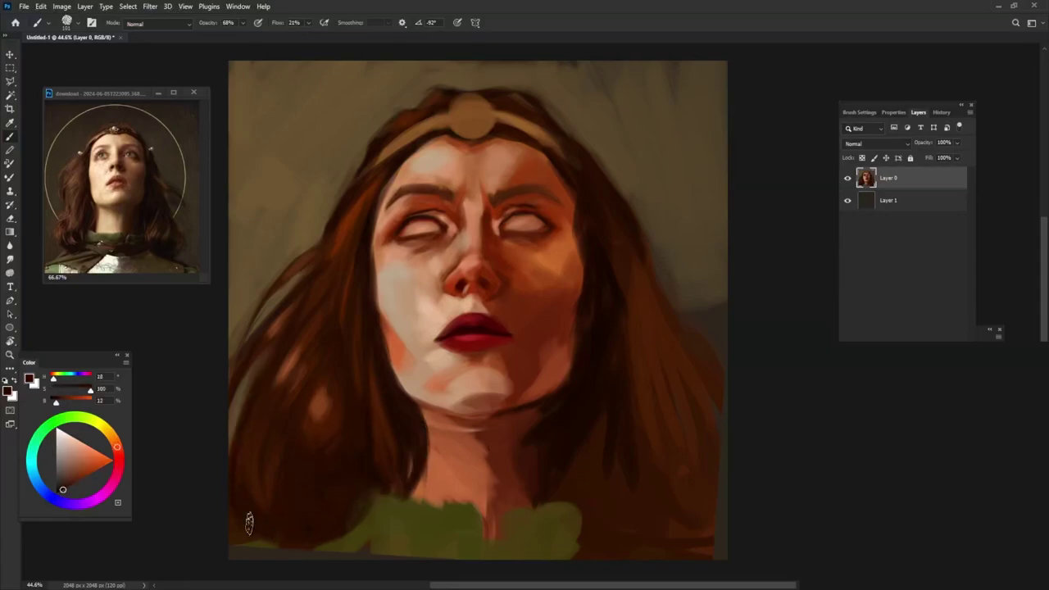
Step: Brush olive green into the lower-left green area and the bottom clothing area
{"action": "left_click", "coordinate": [374, 524], "text": "alt"}
{"action": "left_click_drag", "start_coordinate": [342, 501], "coordinate": [323, 525]}
{"action": "left_click", "coordinate": [376, 470], "text": "alt"}
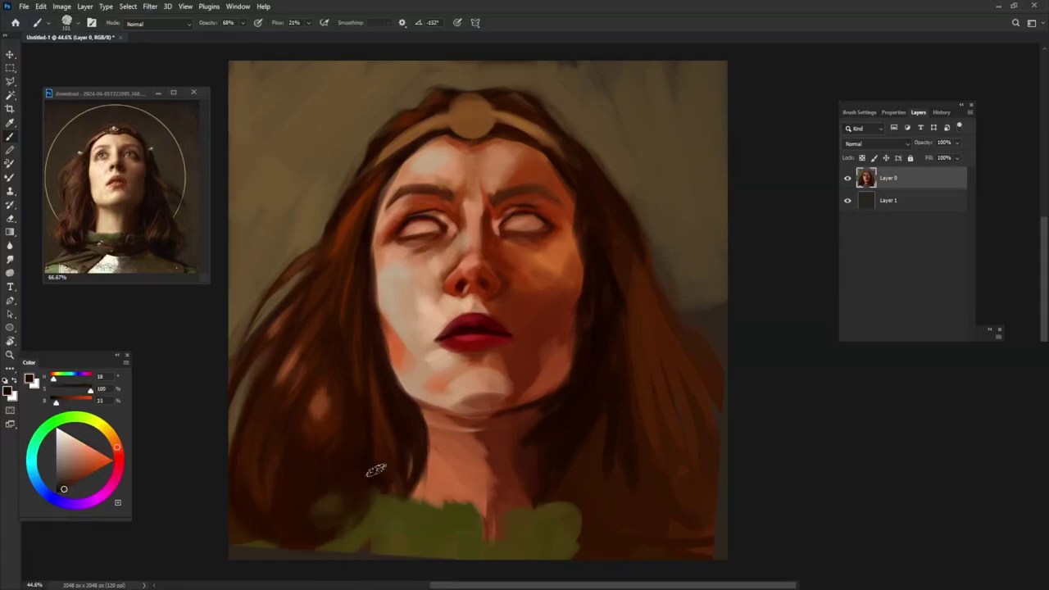
{"action": "left_click", "coordinate": [410, 496], "text": "alt"}
{"action": "mouse_move", "coordinate": [381, 488]}
{"action": "left_mouse_down"}
{"action": "mouse_move", "coordinate": [401, 502]}
{"action": "mouse_move", "coordinate": [483, 493]}
{"action": "left_mouse_up"}
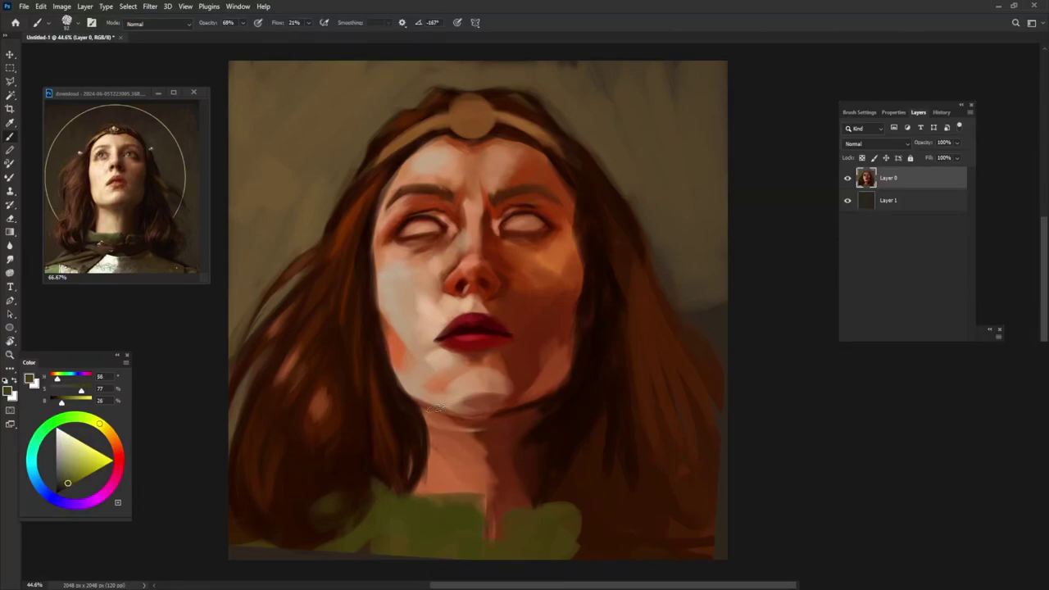
Step: At 100% brush opacity, paint brown over the green patch's right edge and the lower-right hair
{"action": "key", "text": "0"}
{"action": "key", "text": "9"}
{"action": "key", "text": "9"}
{"action": "left_click", "coordinate": [620, 370], "text": "alt"}
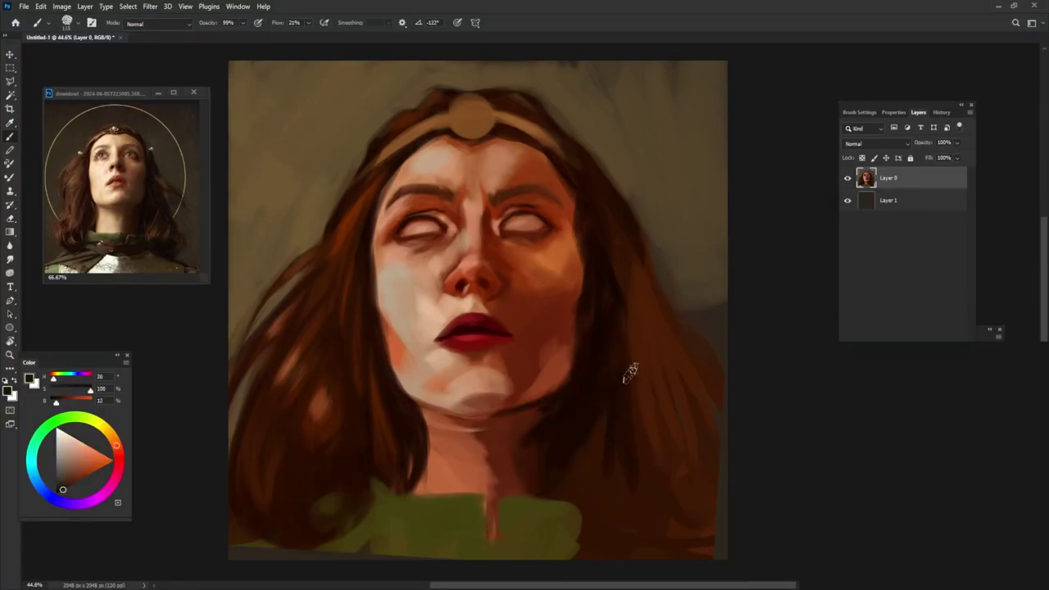
{"action": "left_click_drag", "start_coordinate": [575, 549], "coordinate": [580, 492]}
{"action": "left_click_drag", "start_coordinate": [627, 405], "coordinate": [636, 445]}
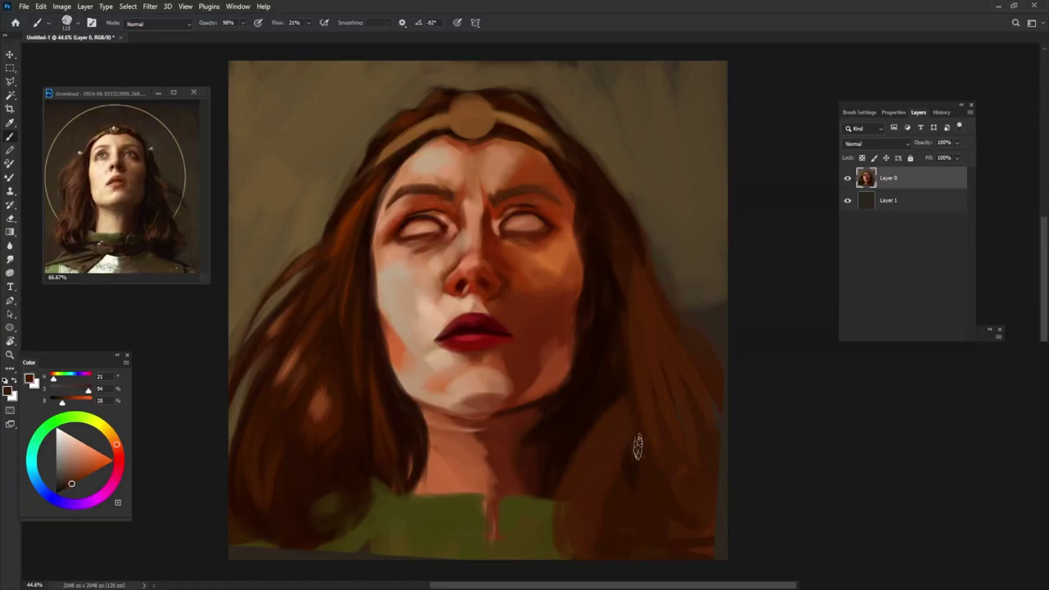
{"action": "left_click", "coordinate": [632, 394], "text": "alt"}
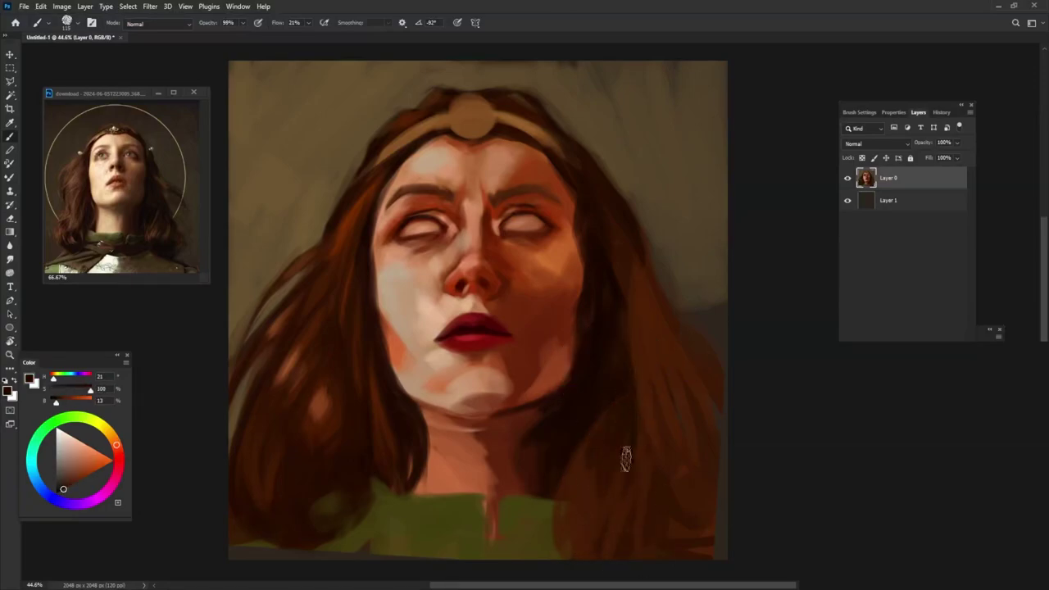
{"action": "key", "text": "0"}
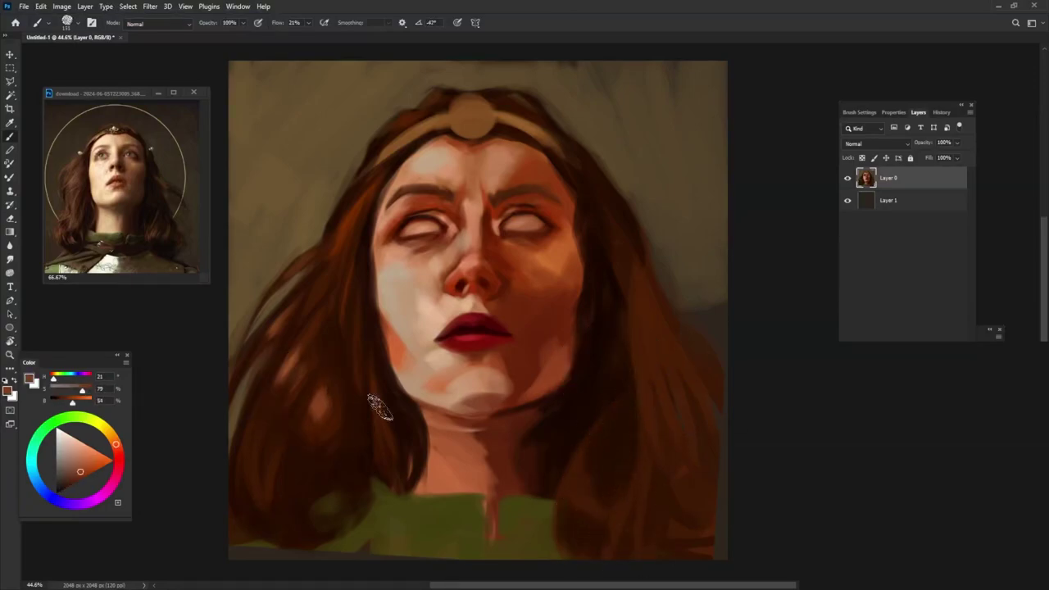
{"action": "left_click_drag", "start_coordinate": [590, 462], "coordinate": [577, 504]}
{"action": "left_click", "coordinate": [602, 447], "text": "alt"}
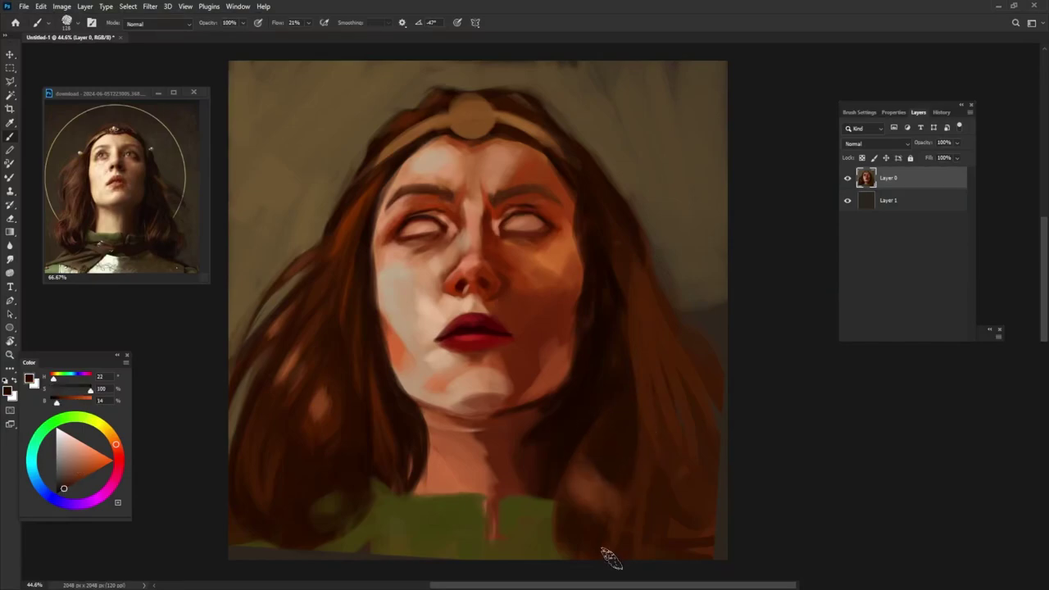
Step: Soften the dark neck shadow line and shade along the chin and jawline
{"action": "left_click", "coordinate": [484, 468], "text": "alt"}
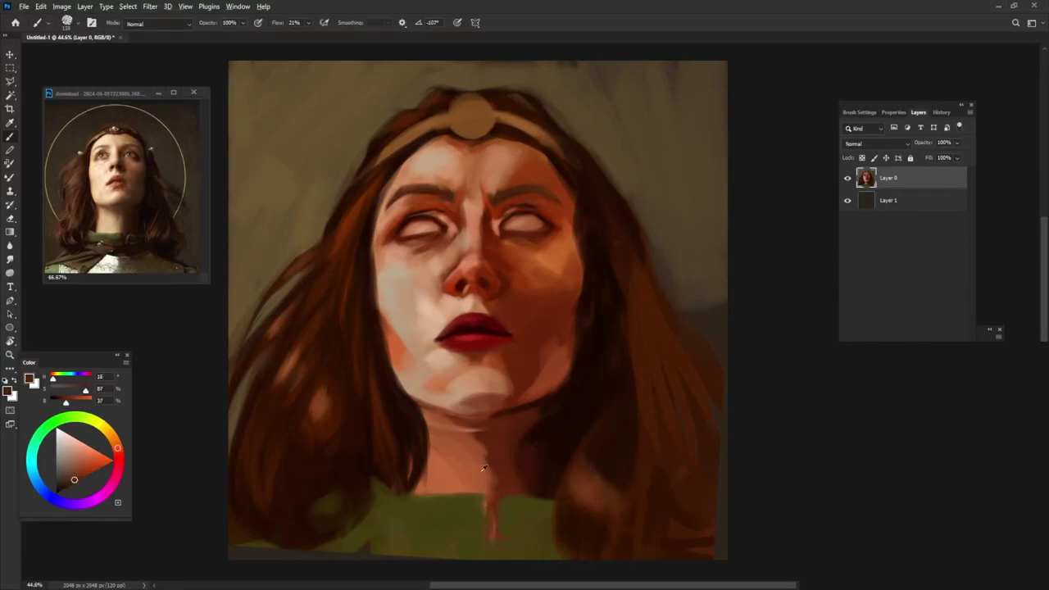
{"action": "left_click_drag", "start_coordinate": [483, 468], "coordinate": [491, 491]}
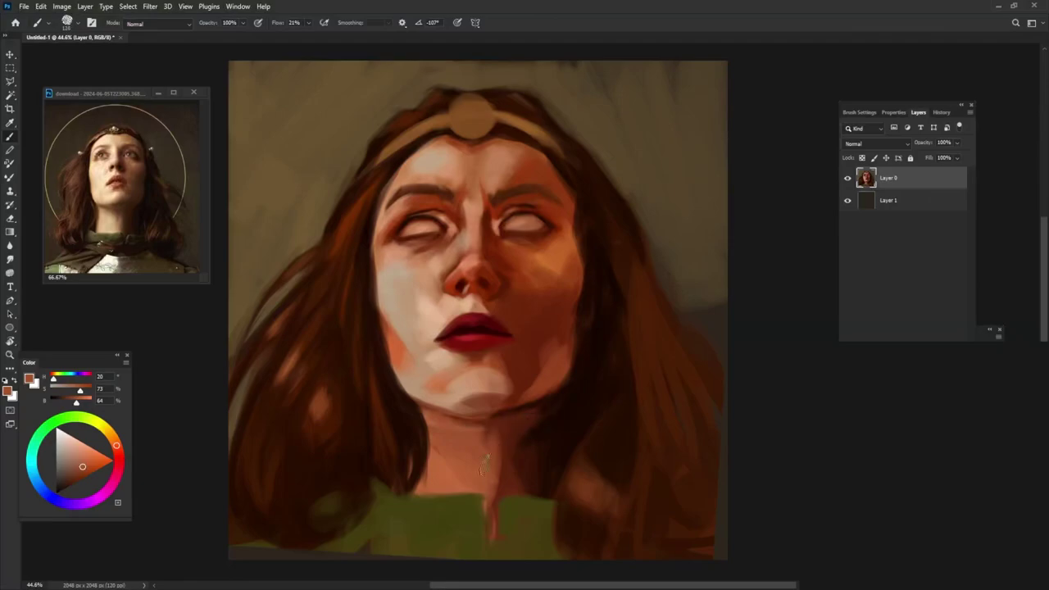
{"action": "left_click", "coordinate": [443, 395], "text": "alt"}
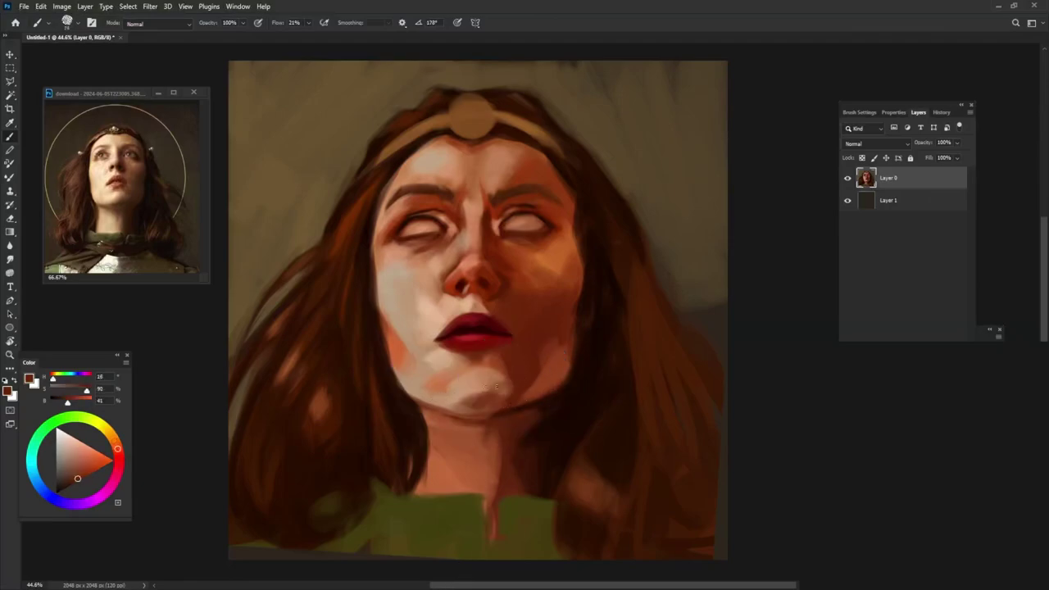
{"action": "left_click_drag", "start_coordinate": [471, 408], "coordinate": [543, 377]}
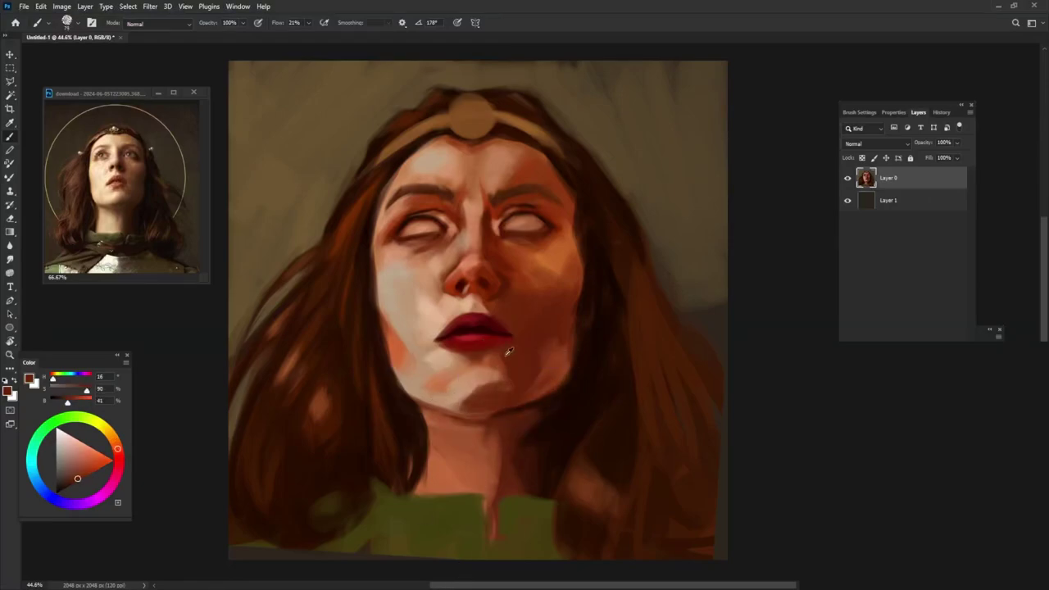
{"action": "left_click", "coordinate": [465, 354], "text": "alt"}
Step: Lighten the chin with a brighter peach skin tone
{"action": "left_click", "coordinate": [443, 371], "text": "alt"}
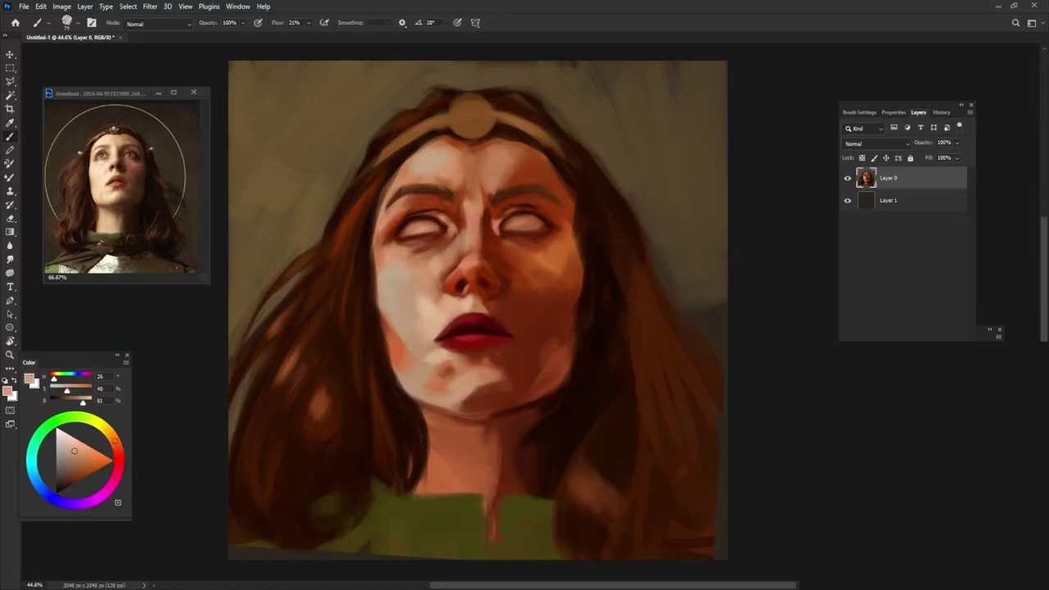
{"action": "left_click", "coordinate": [456, 370], "text": "alt"}
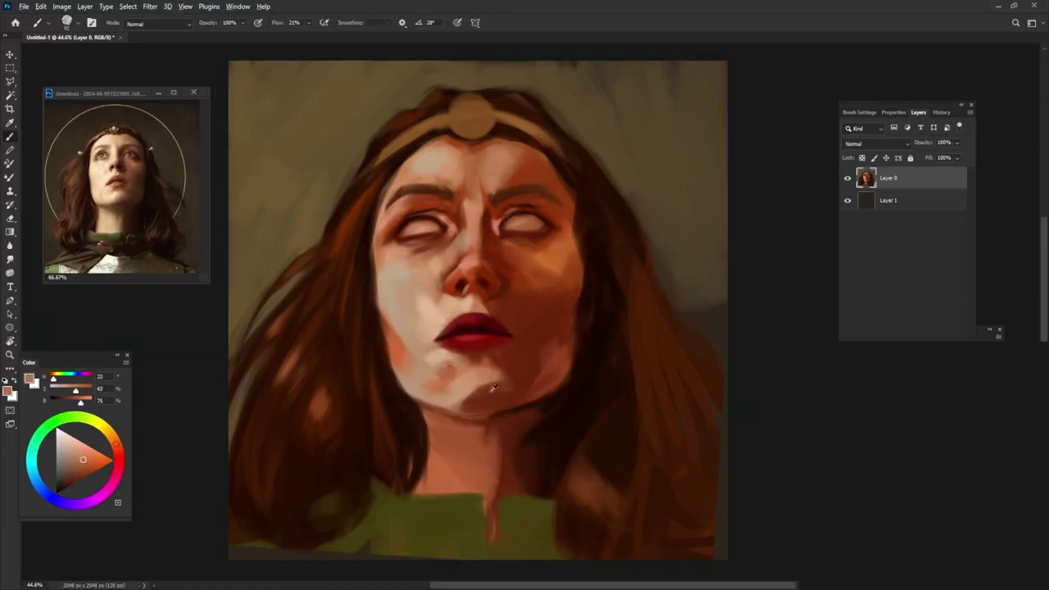
{"action": "left_click", "coordinate": [484, 388], "text": "alt"}
{"action": "left_click", "coordinate": [496, 363], "text": "alt"}
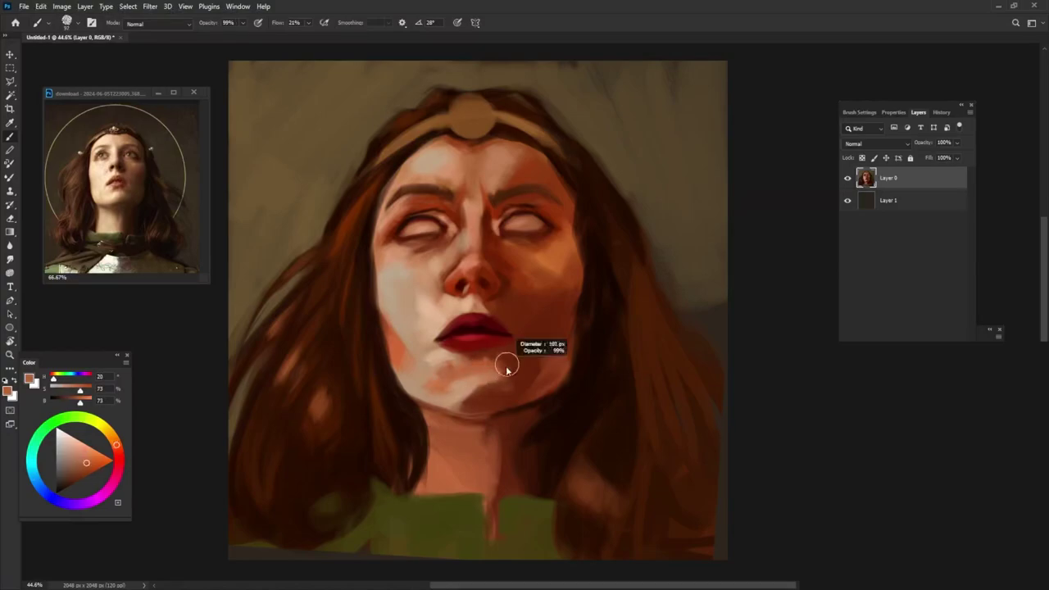
{"action": "left_click_drag", "start_coordinate": [82, 447], "coordinate": [127, 438]}
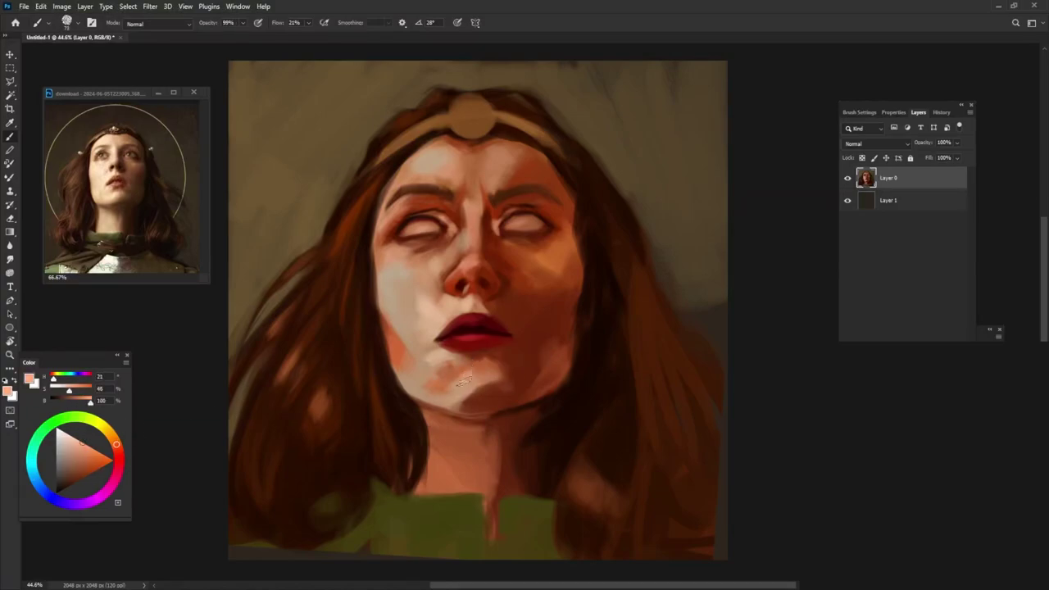
{"action": "left_click_drag", "start_coordinate": [463, 379], "coordinate": [490, 389]}
Step: Adjust the peach to a paler tone, then sample a very dark brown and the lip red
{"action": "left_click", "coordinate": [480, 363], "text": "alt"}
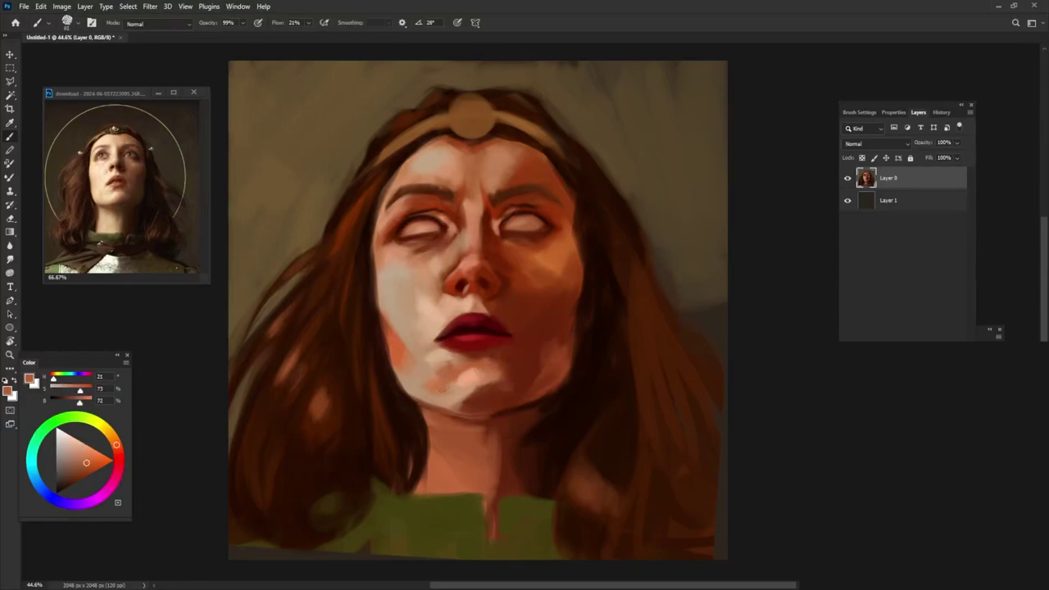
{"action": "left_click", "coordinate": [446, 357], "text": "alt"}
{"action": "left_click", "coordinate": [405, 346], "text": "alt"}
{"action": "left_click", "coordinate": [427, 333], "text": "alt"}
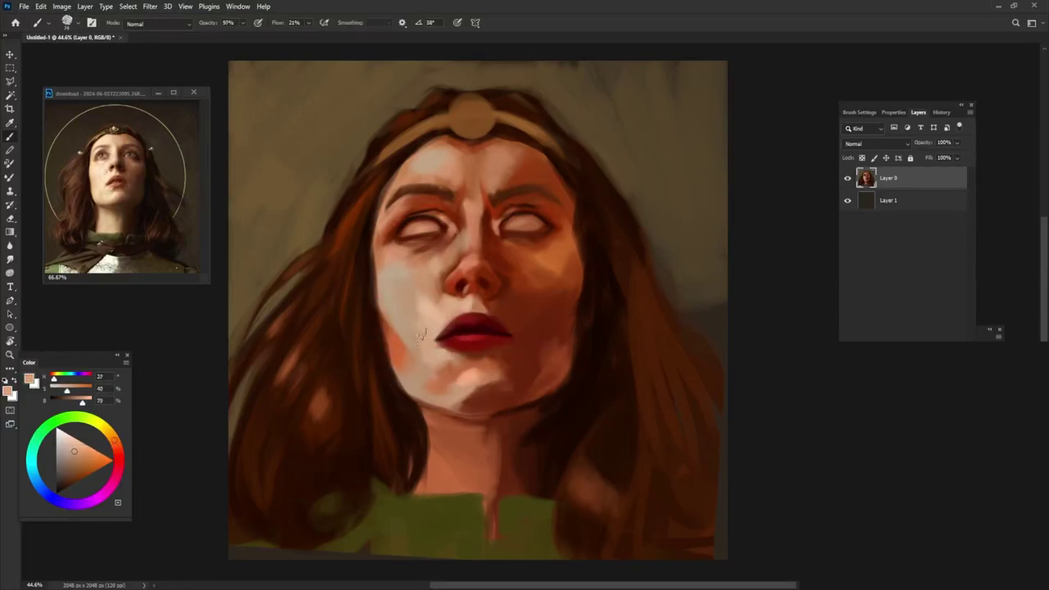
{"action": "left_click", "coordinate": [388, 280], "text": "alt"}
{"action": "left_click", "coordinate": [539, 375], "text": "alt"}
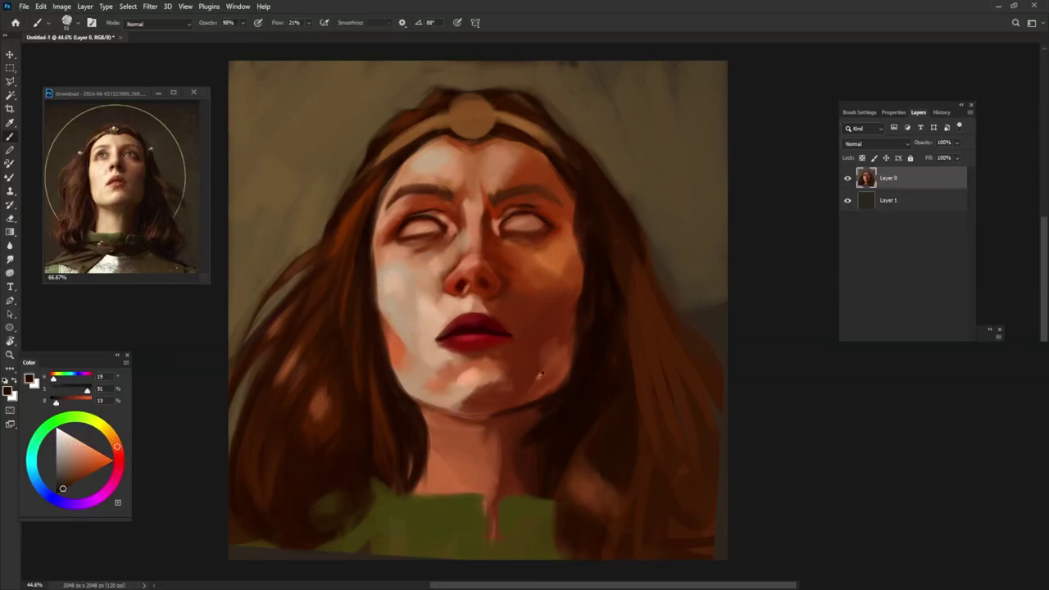
{"action": "left_click", "coordinate": [483, 320], "text": "alt"}
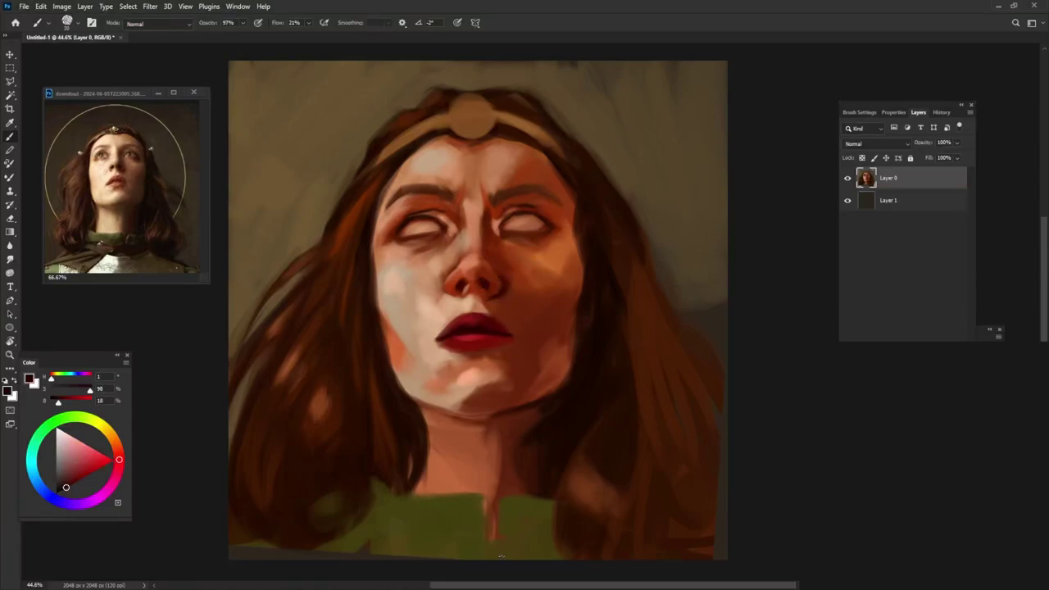
Step: Paint dark brown strokes down the right-side hair strands, sampled from the hair
{"action": "left_click", "coordinate": [580, 214], "text": "alt"}
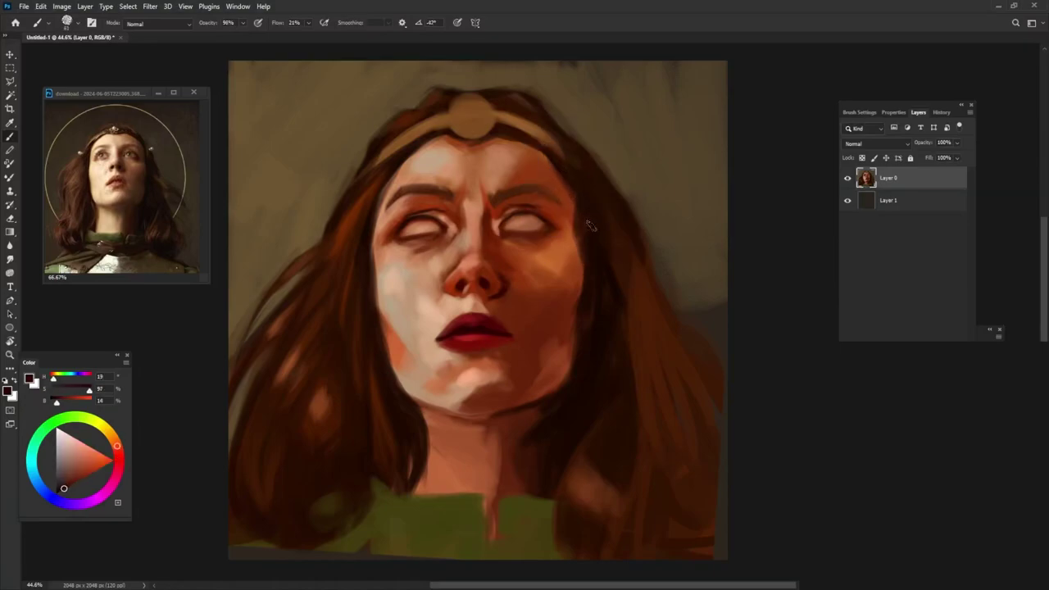
{"action": "left_click", "coordinate": [604, 328], "text": "alt"}
{"action": "left_click_drag", "start_coordinate": [635, 275], "coordinate": [660, 365]}
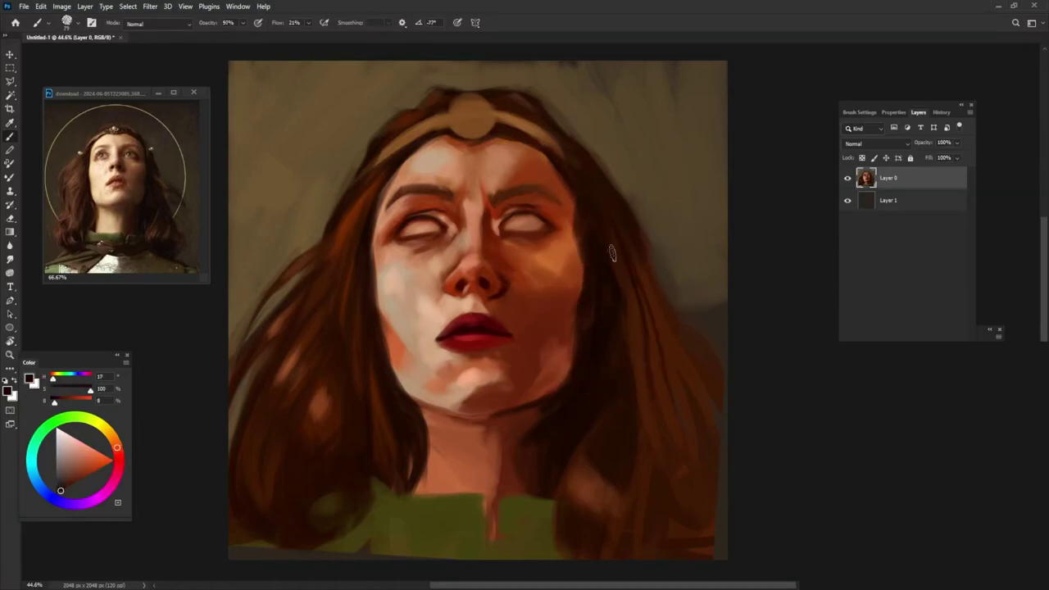
{"action": "left_click_drag", "start_coordinate": [638, 267], "coordinate": [664, 358]}
{"action": "left_click", "coordinate": [637, 363], "text": "alt"}
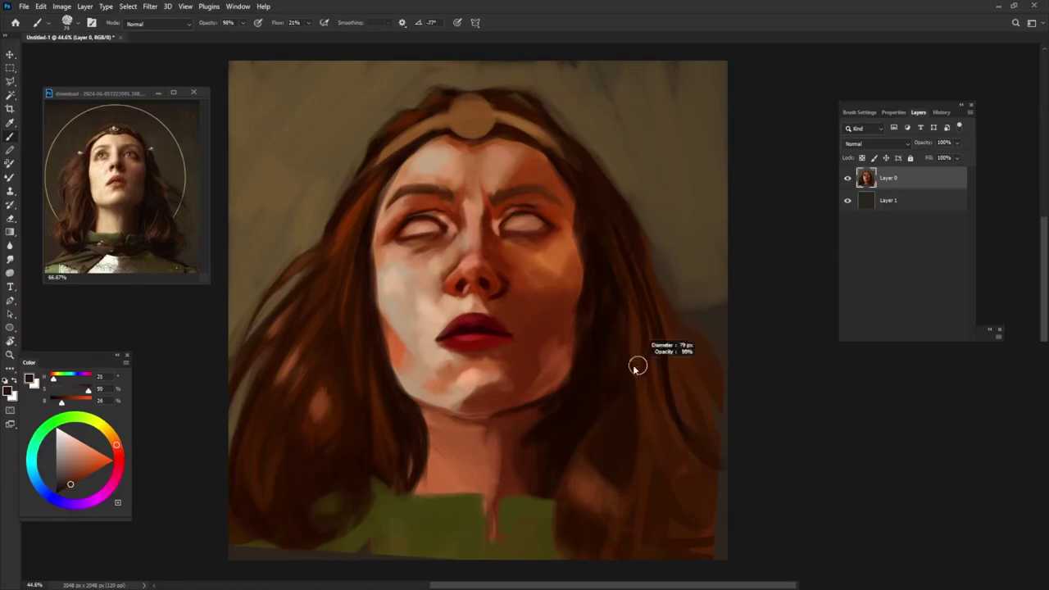
{"action": "left_click", "coordinate": [594, 330], "text": "alt"}
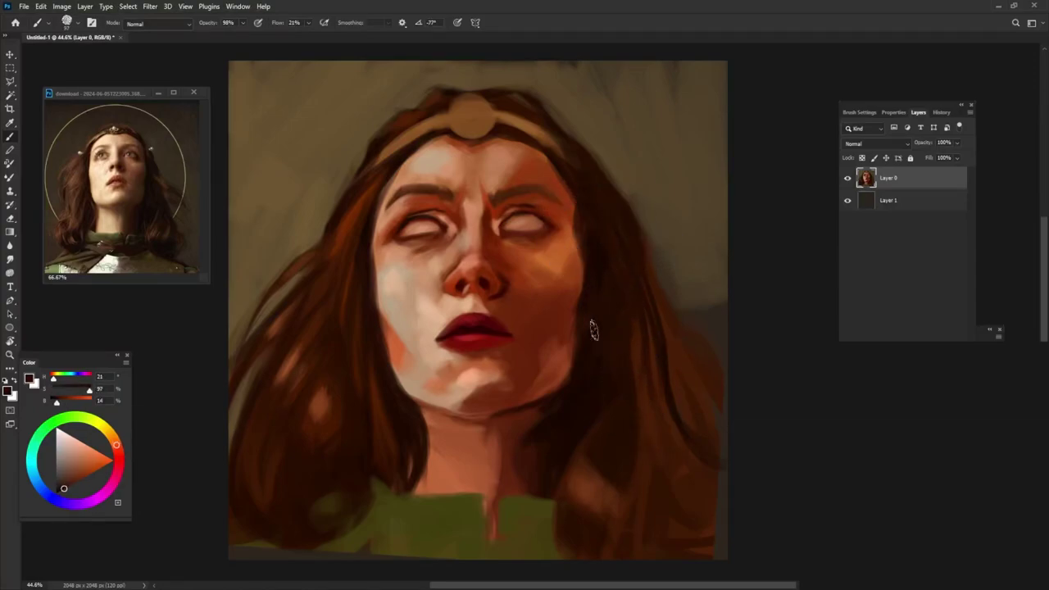
{"action": "left_click", "coordinate": [630, 293], "text": "alt"}
{"action": "left_click_drag", "start_coordinate": [632, 356], "coordinate": [669, 467]}
Step: Smooth the right hair edge with olive-brown strokes, covering the grey patch and pale streak
{"action": "left_click", "coordinate": [703, 312], "text": "alt"}
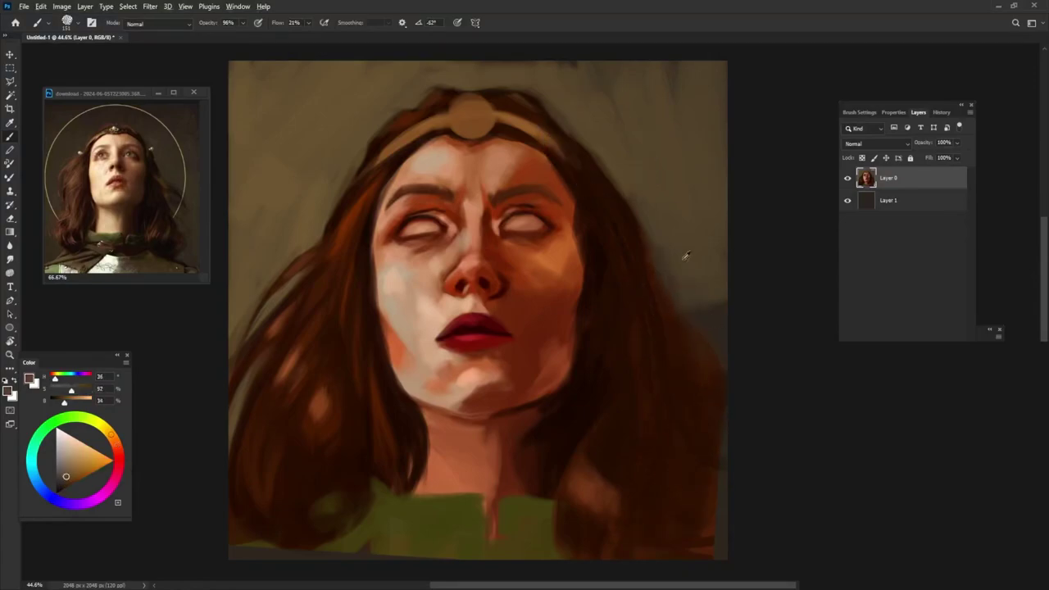
{"action": "left_click_drag", "start_coordinate": [645, 216], "coordinate": [678, 318]}
{"action": "left_click_drag", "start_coordinate": [697, 283], "coordinate": [721, 360]}
{"action": "left_click_drag", "start_coordinate": [682, 394], "coordinate": [710, 434]}
{"action": "left_click", "coordinate": [709, 434], "text": "alt"}
{"action": "left_click_drag", "start_coordinate": [683, 395], "coordinate": [711, 432]}
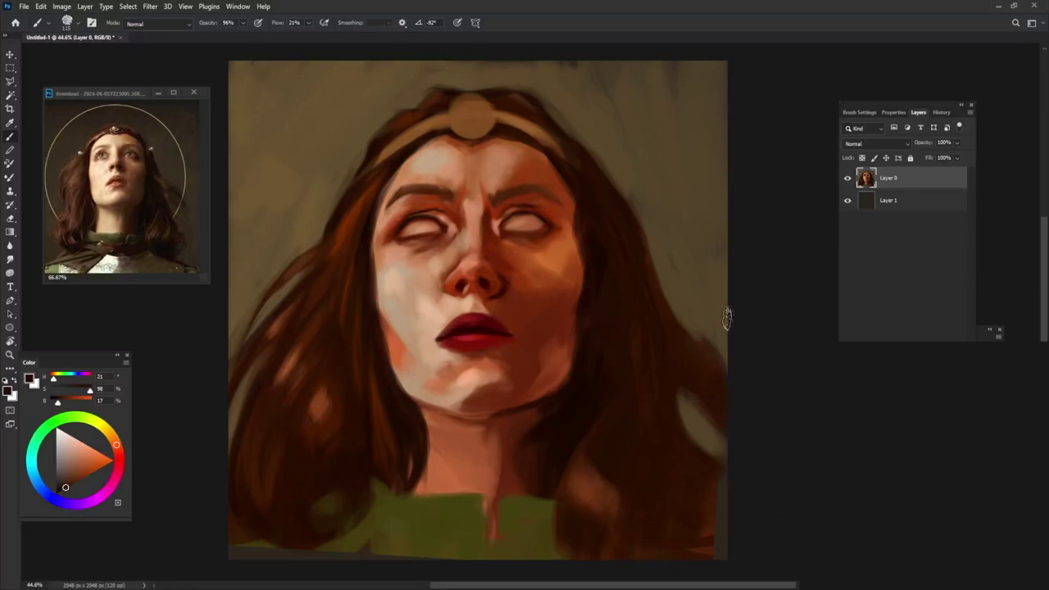
Step: Add lighter brown strands to the lower-right hair
{"action": "left_click", "coordinate": [650, 341], "text": "alt"}
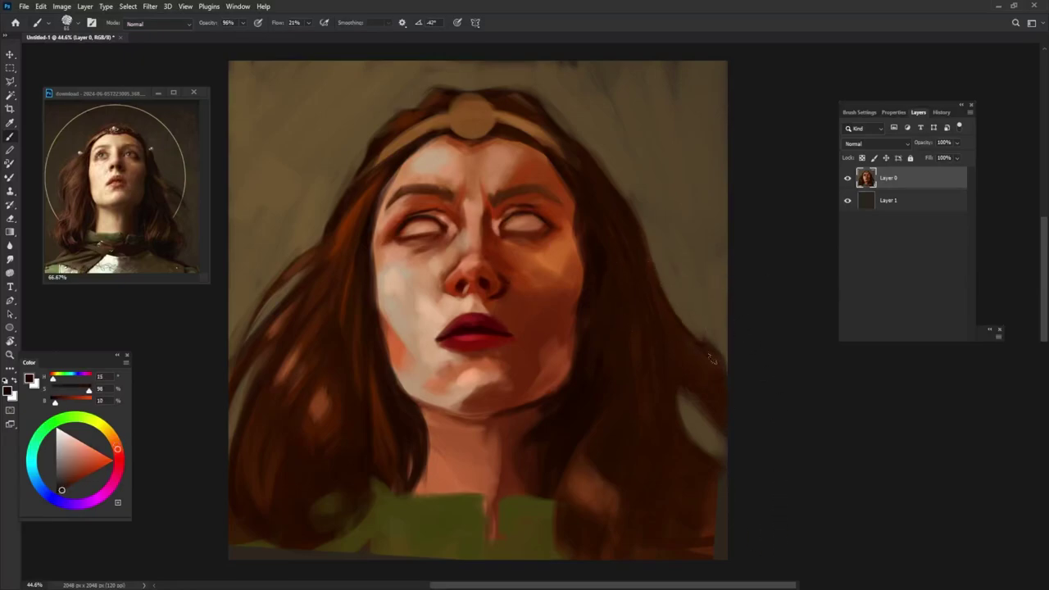
{"action": "left_click", "coordinate": [656, 320], "text": "alt"}
{"action": "left_click", "coordinate": [642, 477], "text": "alt"}
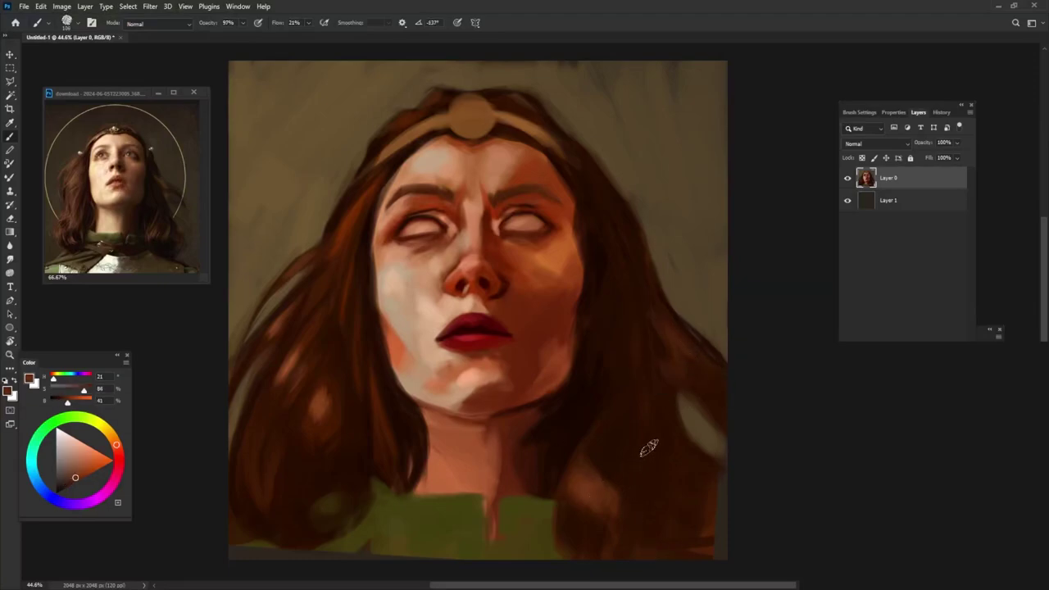
{"action": "left_click_drag", "start_coordinate": [644, 524], "coordinate": [658, 426]}
Step: Paint a dark hair-toned shadow down the right side of the neck
{"action": "left_click", "coordinate": [684, 462], "text": "alt"}
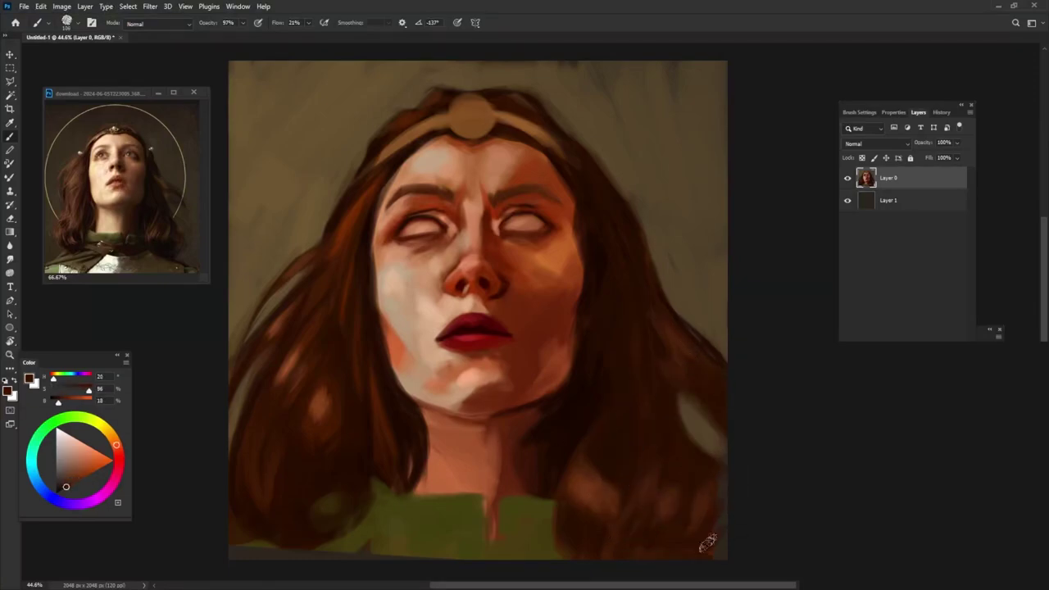
{"action": "left_click", "coordinate": [578, 470], "text": "alt"}
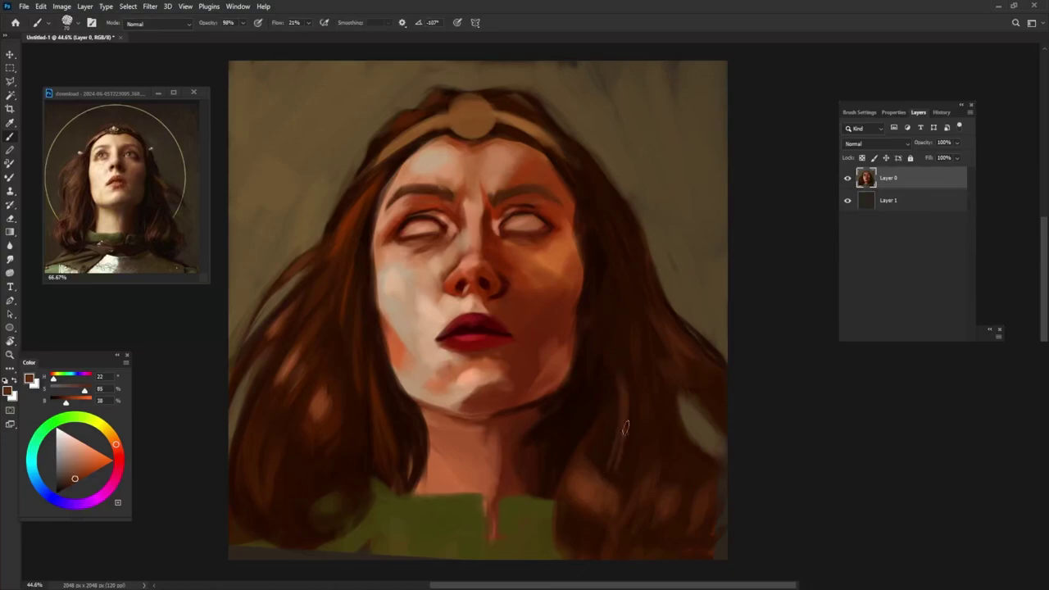
{"action": "left_click", "coordinate": [609, 445], "text": "alt"}
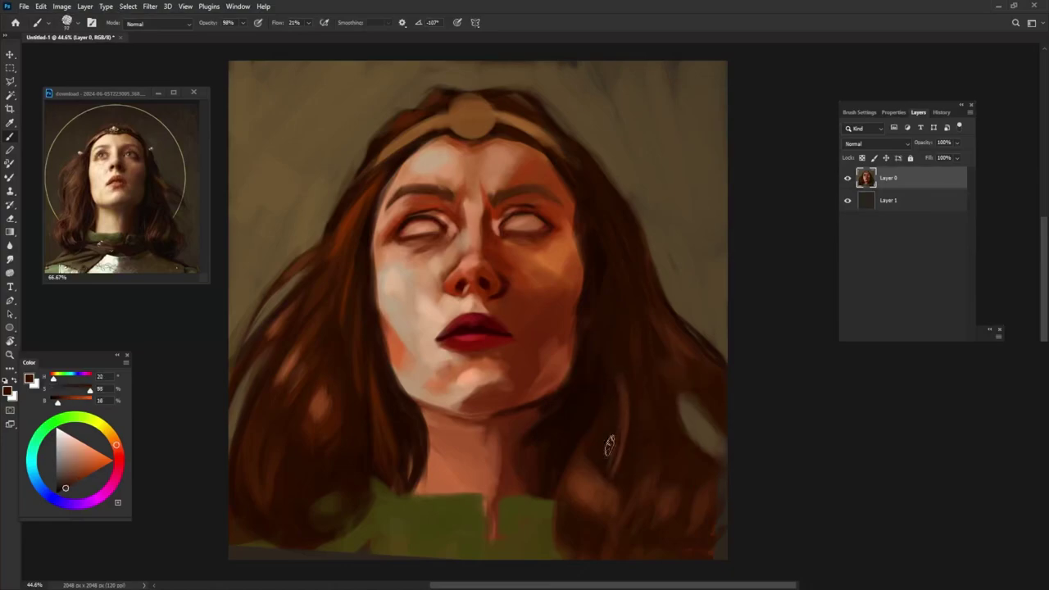
{"action": "left_click_drag", "start_coordinate": [530, 435], "coordinate": [545, 529]}
Step: Paint dark brown hair over the green clothing at lower left
{"action": "left_click", "coordinate": [552, 449], "text": "alt"}
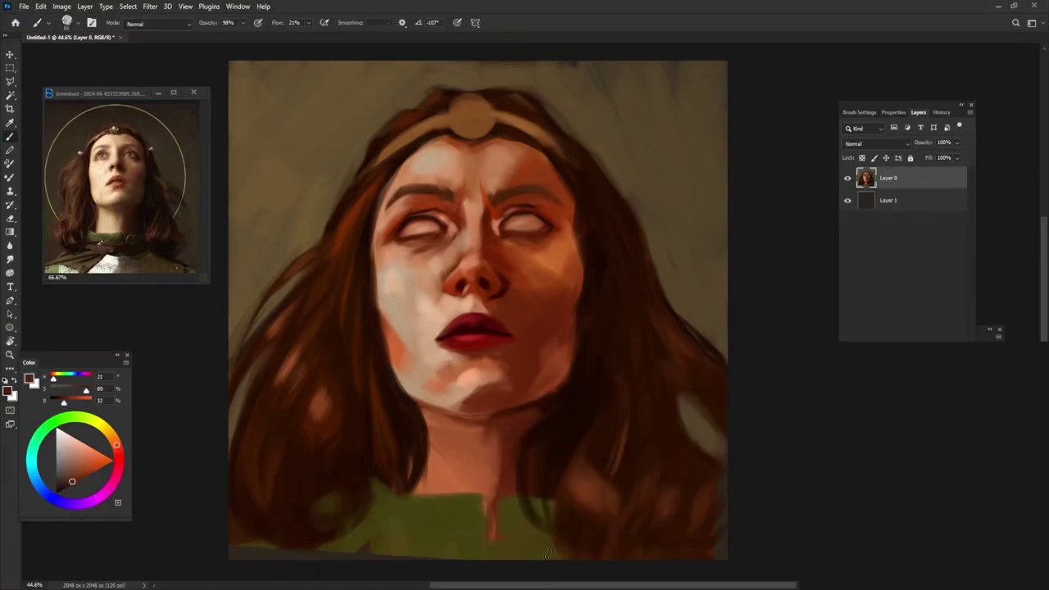
{"action": "left_click", "coordinate": [562, 489], "text": "alt"}
{"action": "left_click", "coordinate": [304, 517], "text": "alt"}
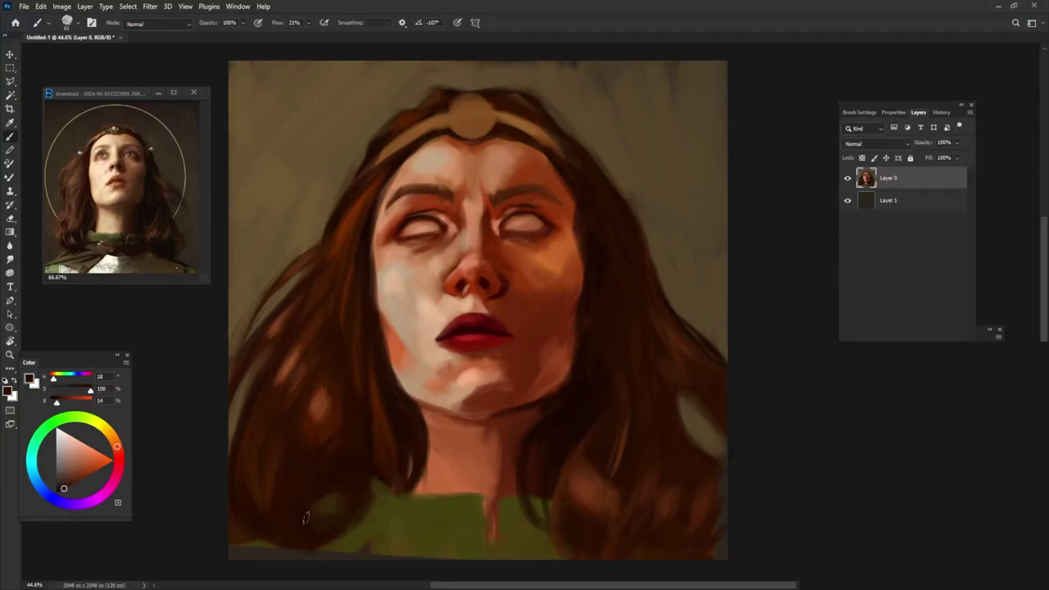
{"action": "left_click", "coordinate": [358, 437], "text": "alt"}
{"action": "left_click", "coordinate": [394, 461], "text": "alt"}
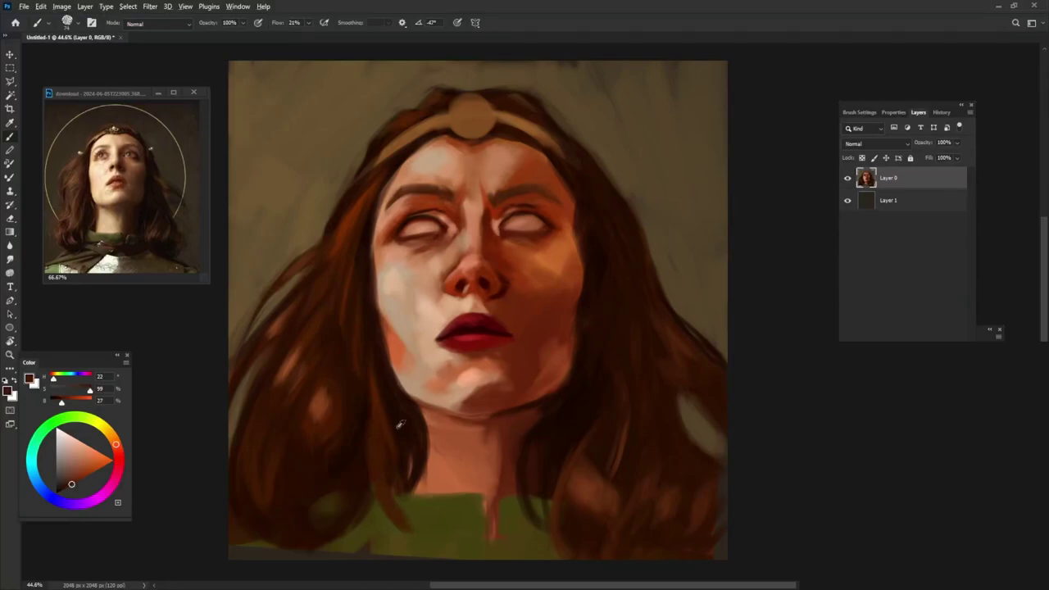
{"action": "left_click_drag", "start_coordinate": [382, 476], "coordinate": [389, 504]}
{"action": "left_click", "coordinate": [379, 352], "text": "alt"}
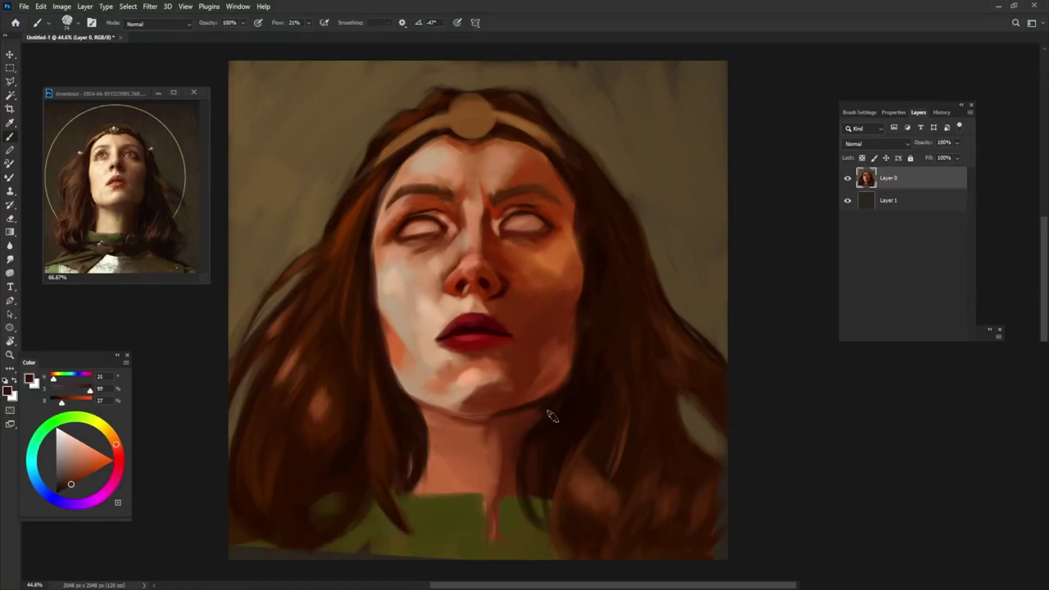
{"action": "left_click", "coordinate": [468, 343], "text": "alt"}
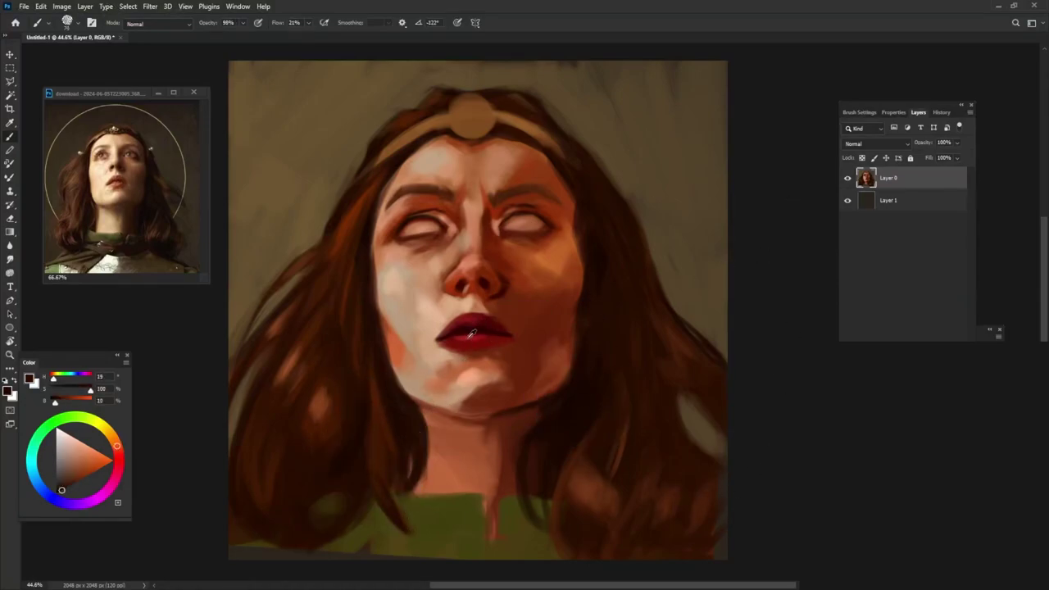
Step: Eyedrop lip reds and pale to warm skin tones around the mouth and chin
{"action": "left_click", "coordinate": [471, 336], "text": "alt"}
{"action": "left_click", "coordinate": [460, 353], "text": "alt"}
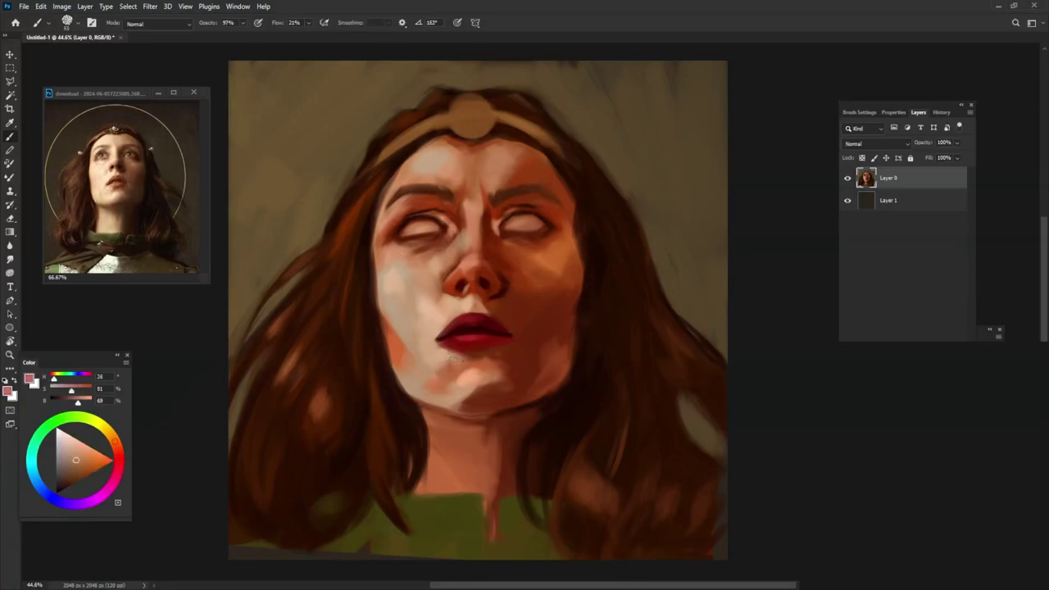
{"action": "left_click", "coordinate": [462, 353], "text": "alt"}
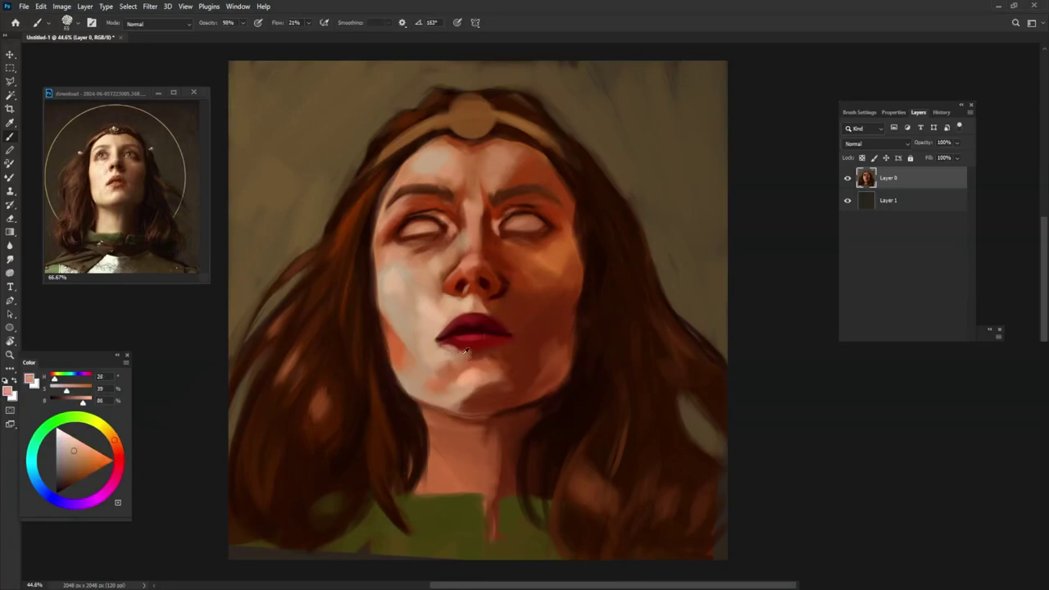
{"action": "left_click", "coordinate": [464, 340], "text": "alt"}
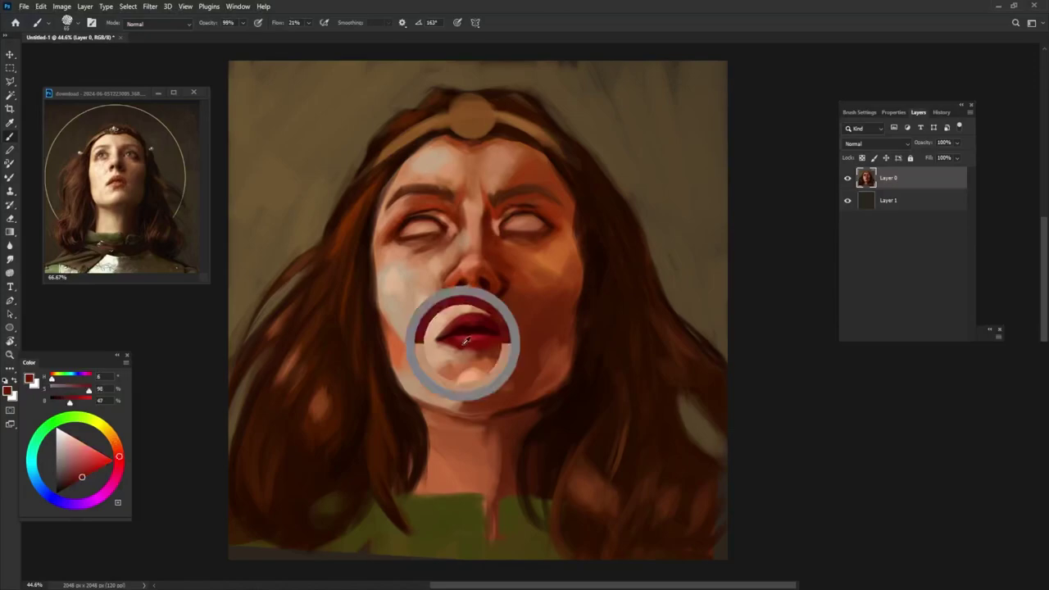
{"action": "left_click", "coordinate": [396, 342], "text": "alt"}
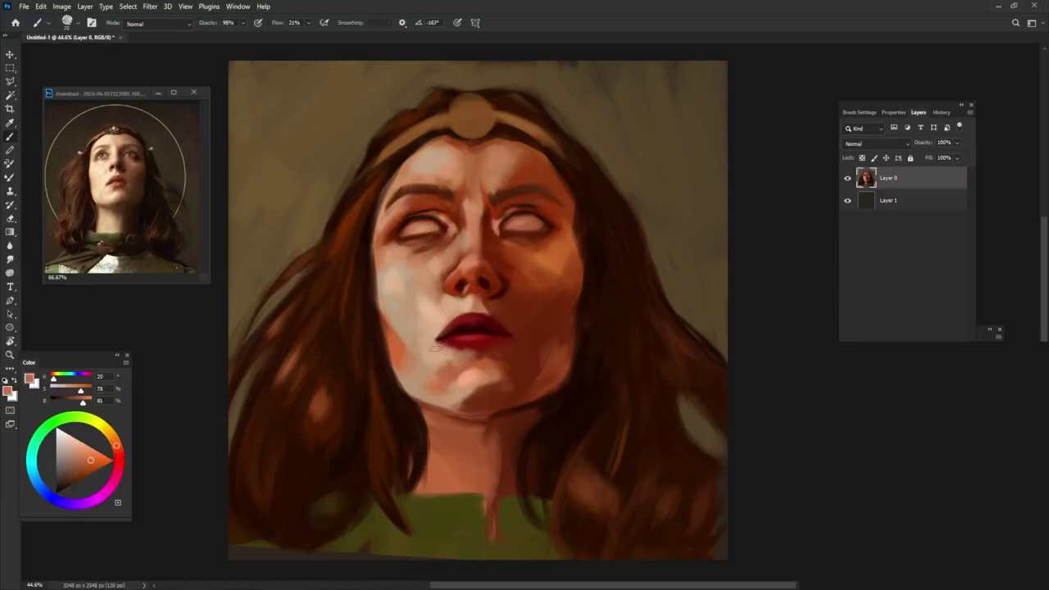
{"action": "left_click", "coordinate": [434, 358], "text": "alt"}
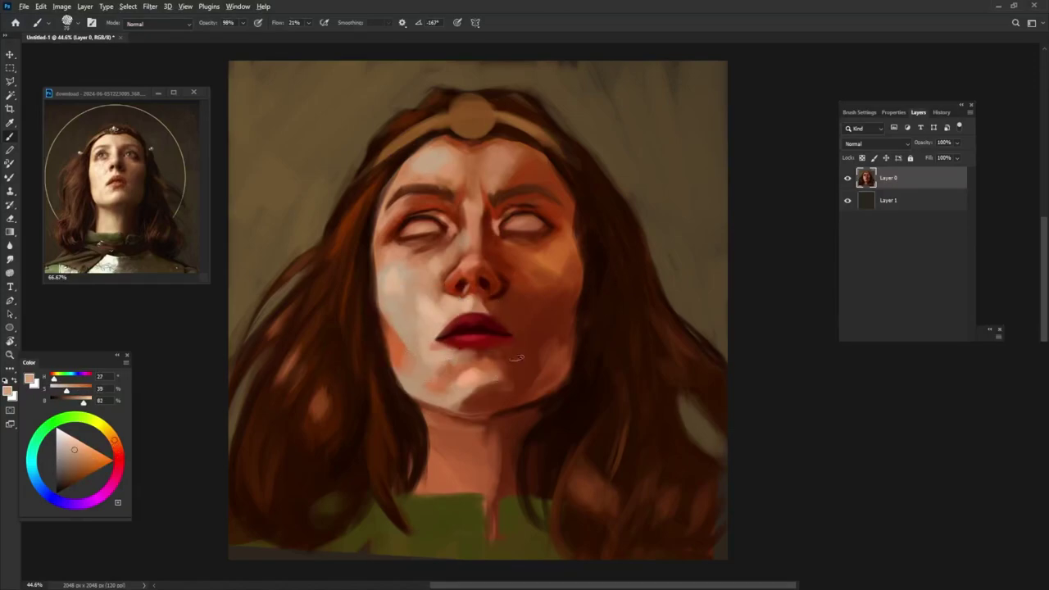
{"action": "left_click", "coordinate": [468, 371], "text": "alt"}
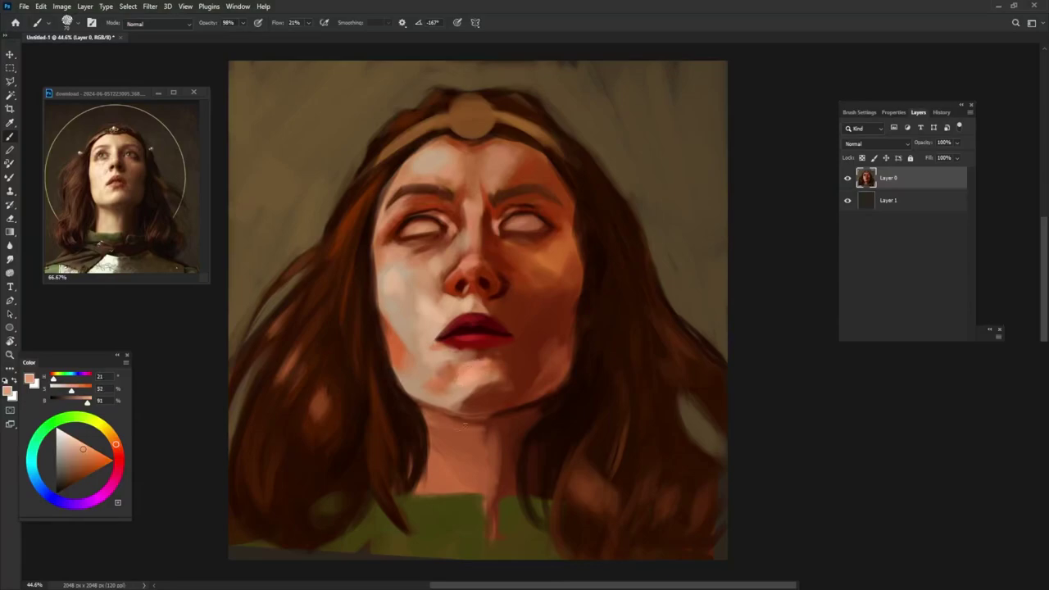
{"action": "left_click", "coordinate": [463, 376], "text": "alt"}
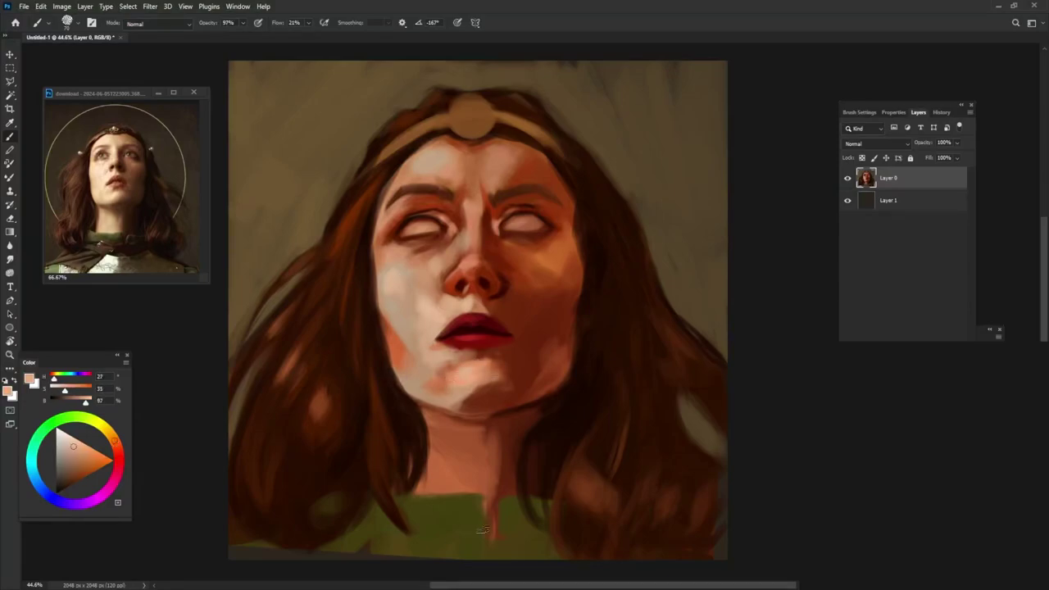
{"action": "left_click", "coordinate": [476, 369], "text": "alt"}
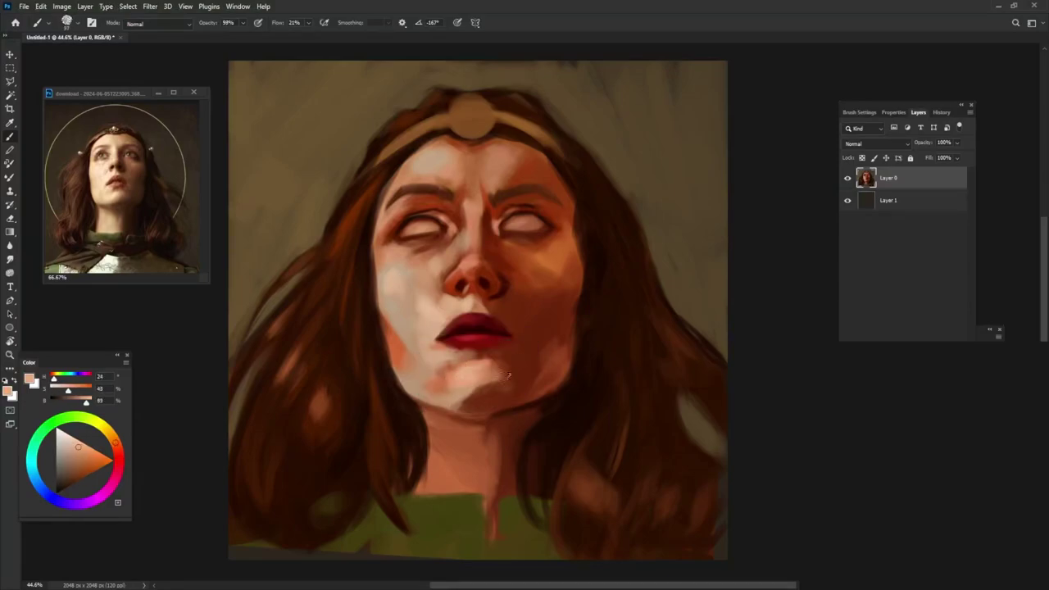
Step: Sample cheek, forehead and eye-area skin tones, then lighten the lower cheek beside the chin
{"action": "left_click", "coordinate": [522, 278], "text": "alt"}
{"action": "left_click", "coordinate": [514, 331], "text": "alt"}
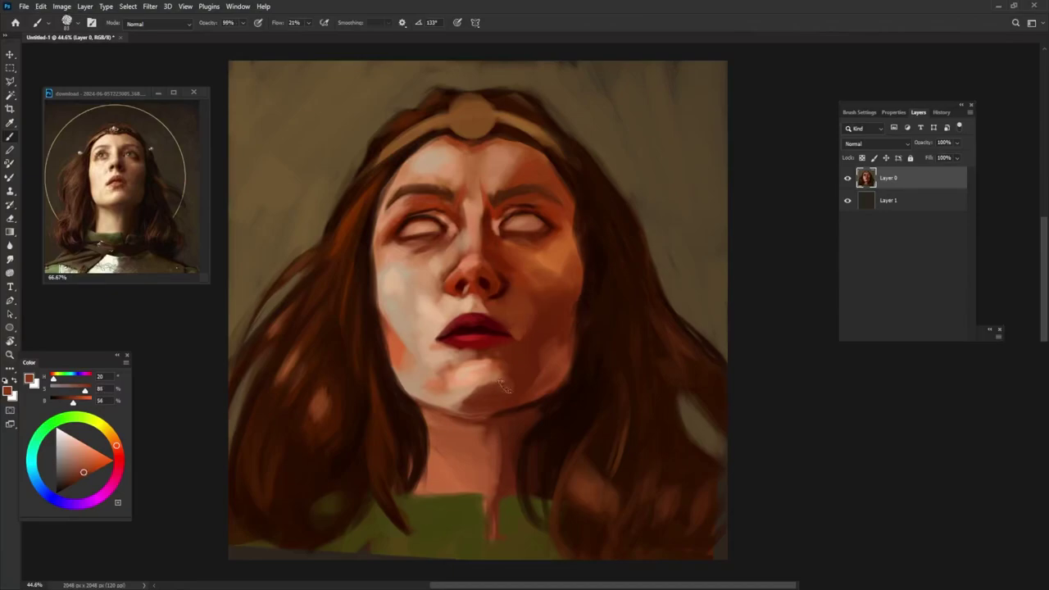
{"action": "left_click", "coordinate": [517, 342], "text": "alt"}
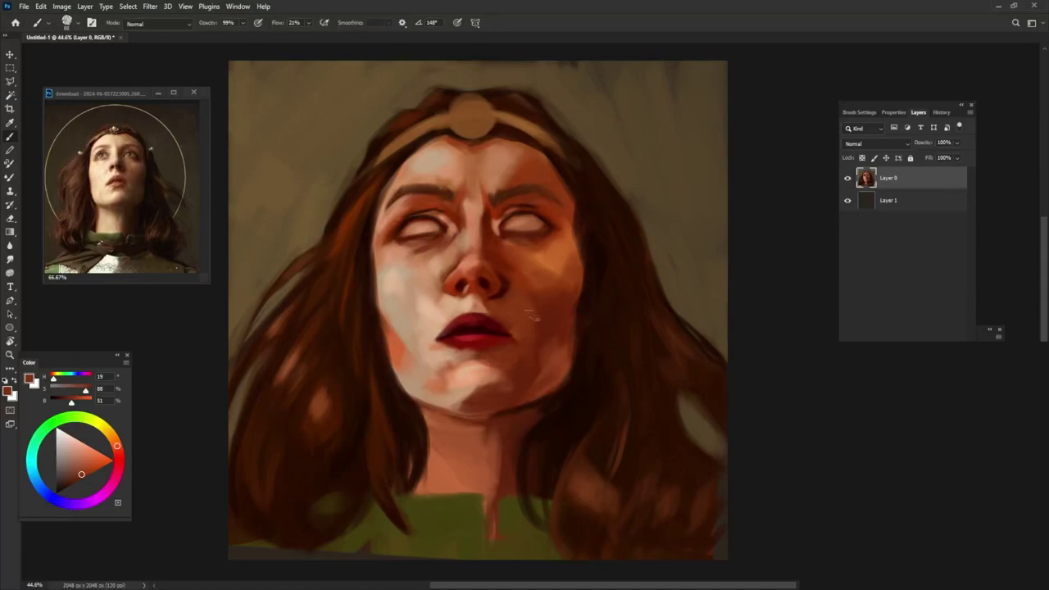
{"action": "left_click", "coordinate": [519, 293], "text": "alt"}
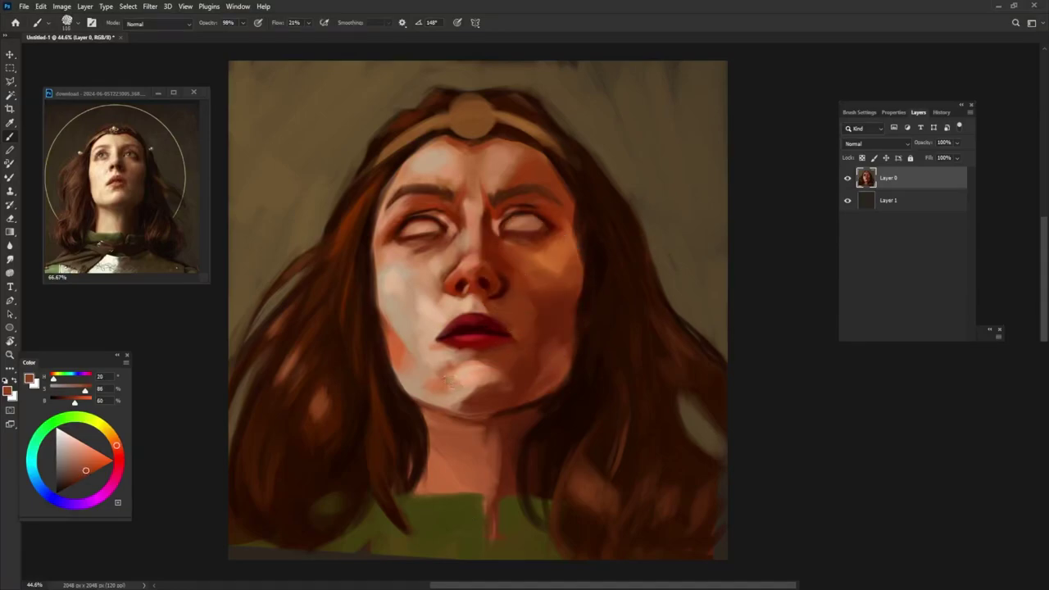
{"action": "left_click", "coordinate": [529, 245], "text": "alt"}
{"action": "left_click", "coordinate": [510, 232], "text": "alt"}
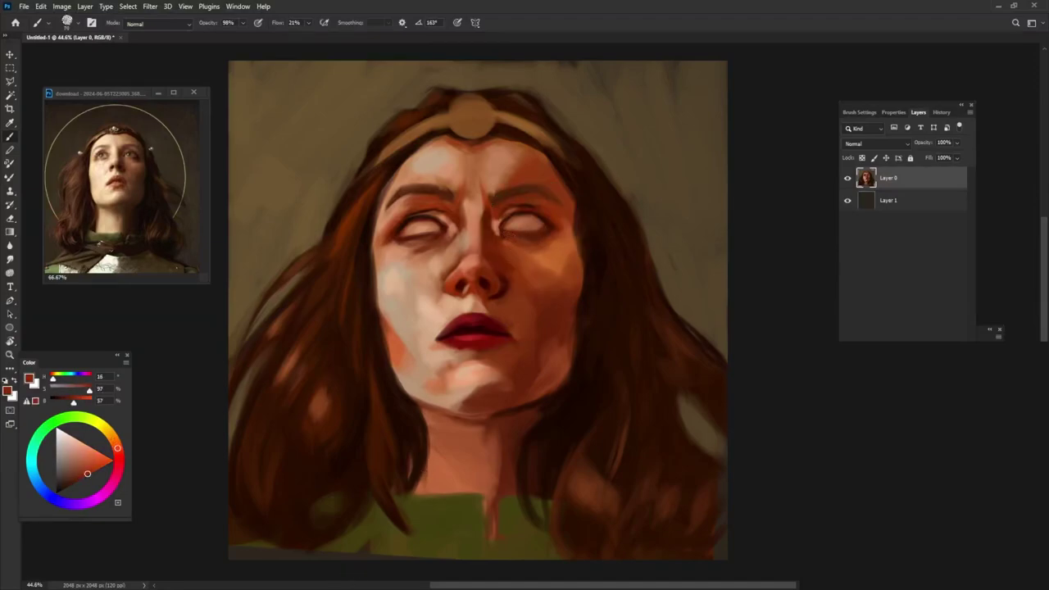
{"action": "left_click", "coordinate": [492, 214], "text": "alt"}
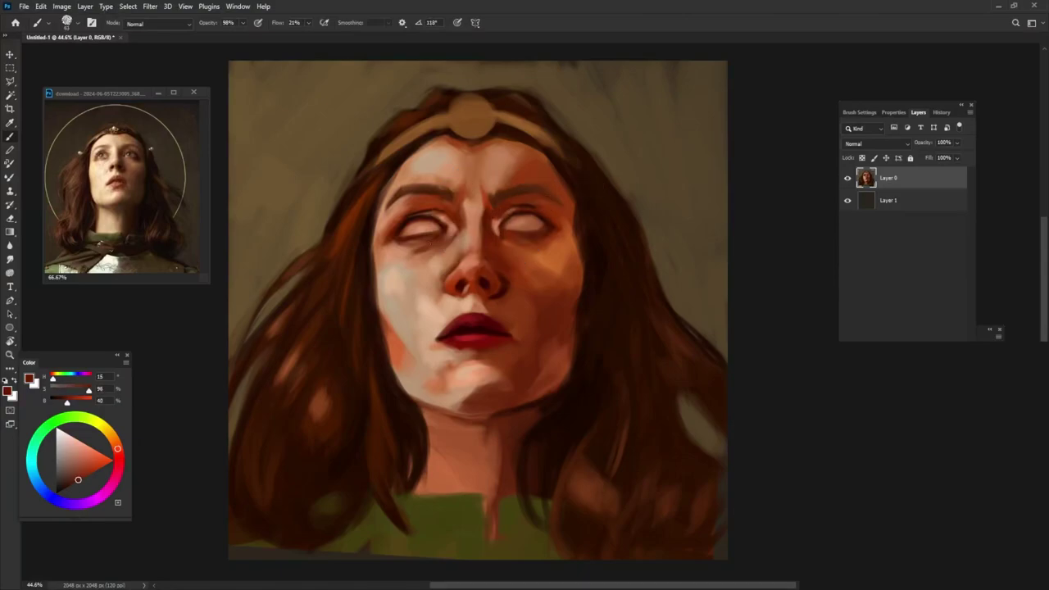
{"action": "left_click", "coordinate": [425, 154], "text": "alt"}
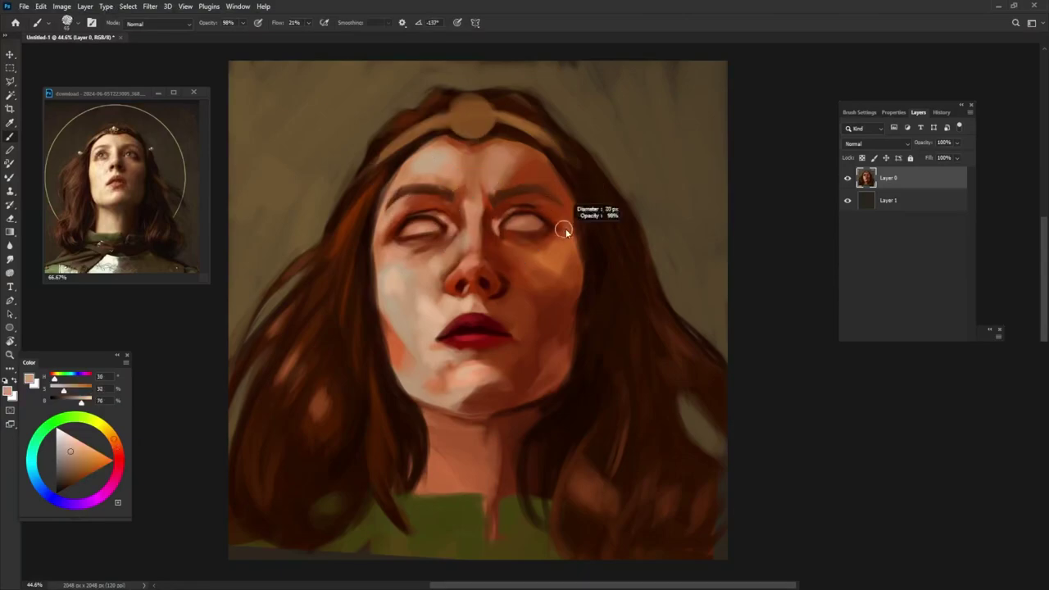
{"action": "left_click", "coordinate": [549, 252], "text": "alt"}
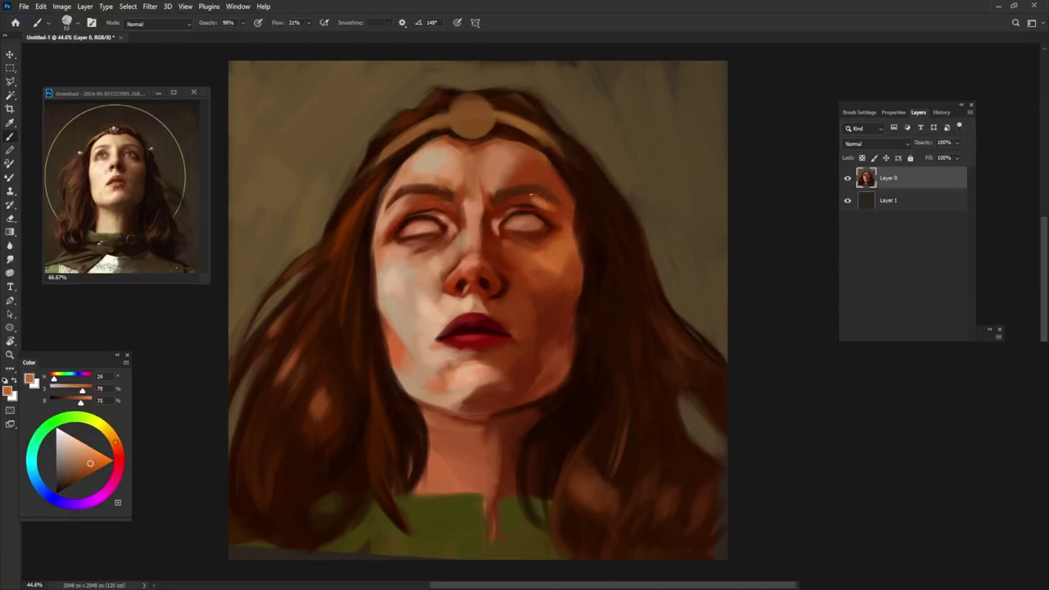
{"action": "left_click", "coordinate": [391, 216], "text": "alt"}
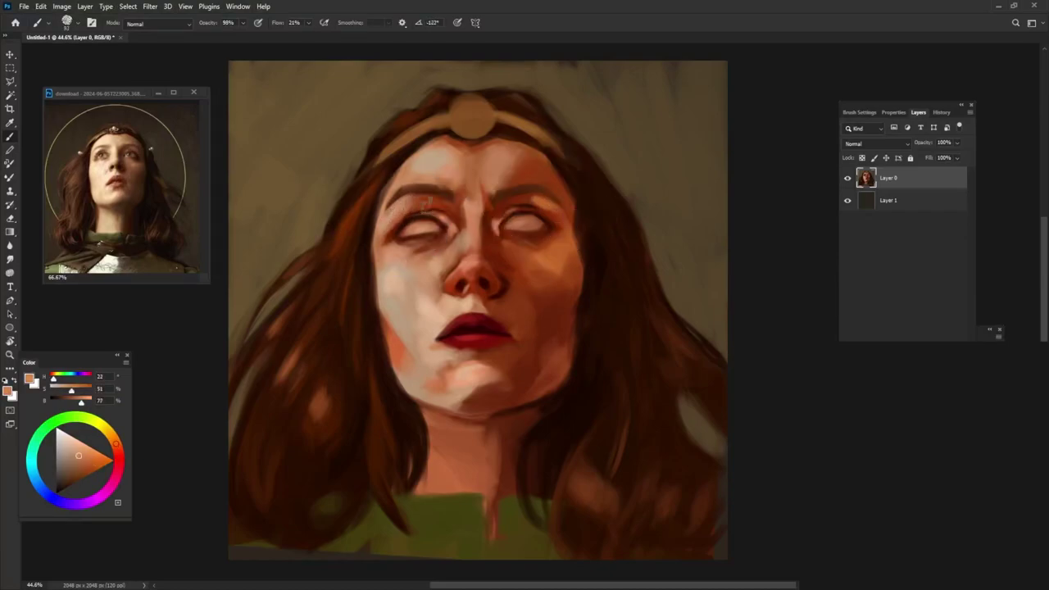
{"action": "left_click", "coordinate": [403, 330], "text": "alt"}
{"action": "left_click_drag", "start_coordinate": [390, 322], "coordinate": [395, 351]}
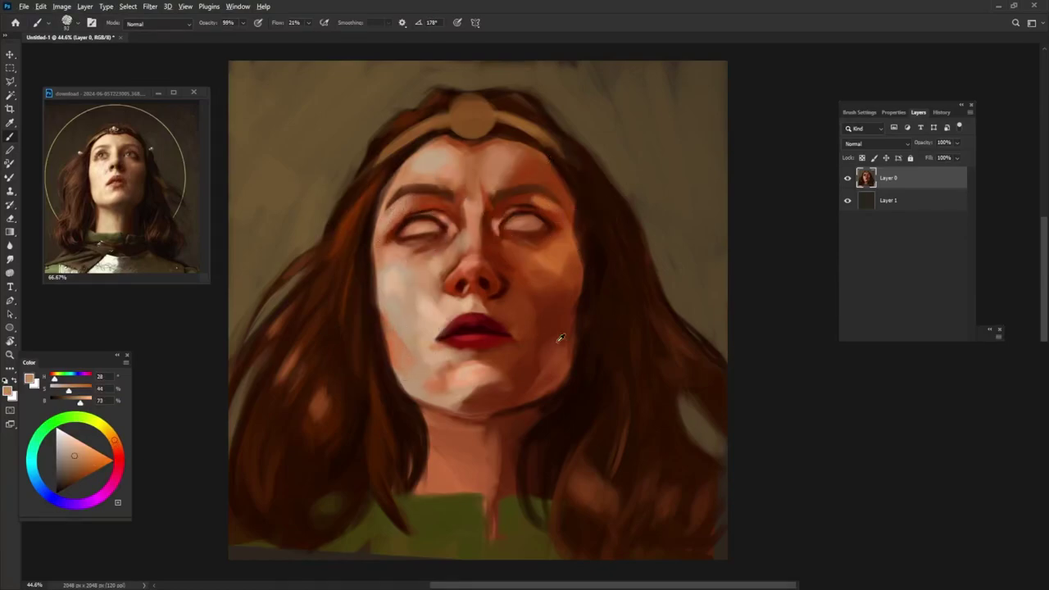
Step: Lighten the chin and darken the shadow under it in dark brown
{"action": "left_click", "coordinate": [504, 392], "text": "alt"}
{"action": "key", "text": "0"}
{"action": "left_click_drag", "start_coordinate": [464, 386], "coordinate": [503, 390]}
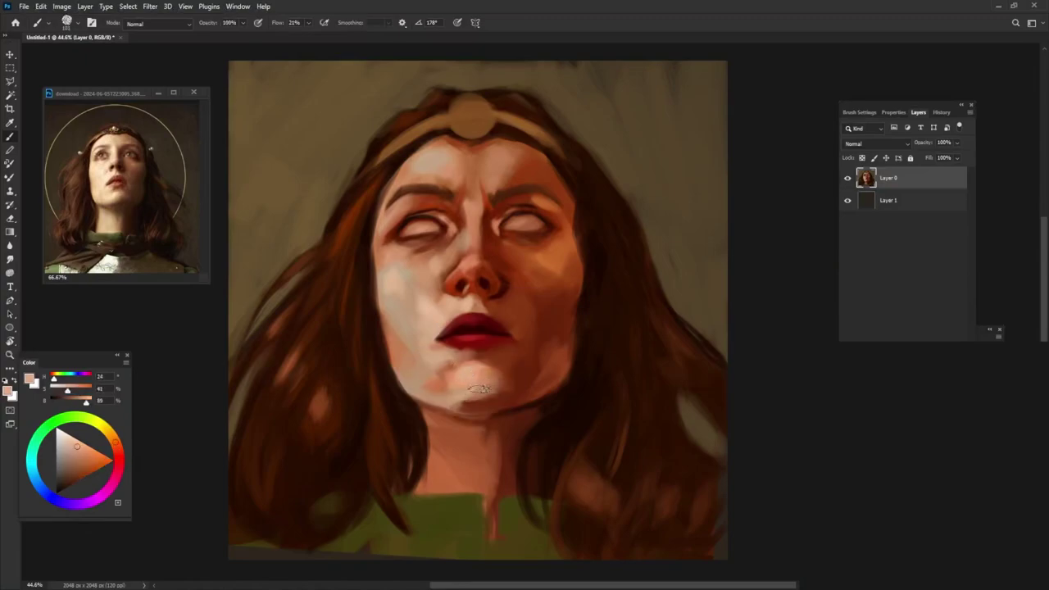
{"action": "left_click", "coordinate": [477, 405], "text": "alt"}
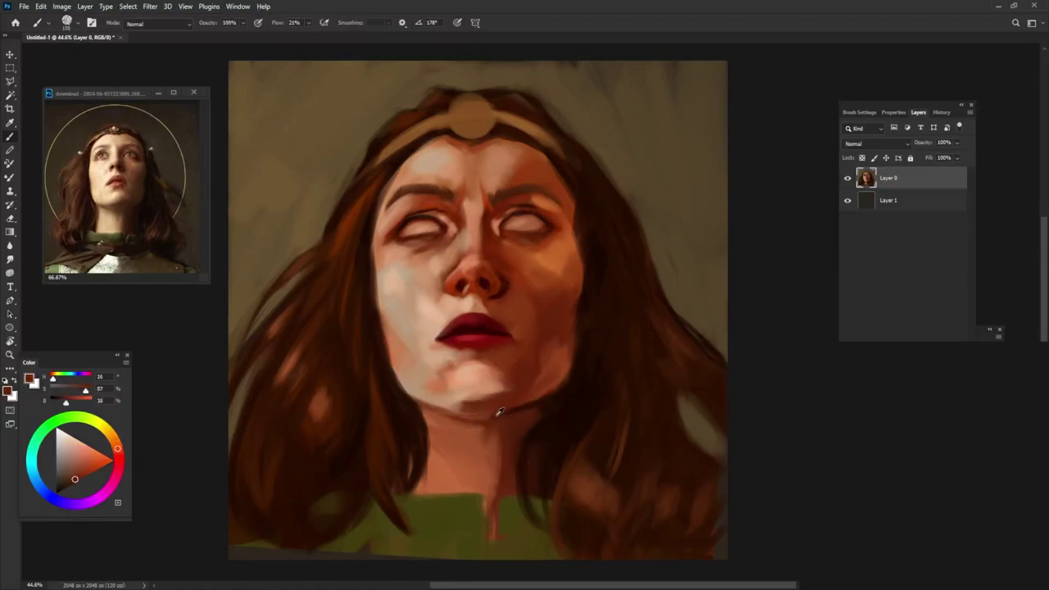
{"action": "left_click_drag", "start_coordinate": [444, 417], "coordinate": [516, 414]}
{"action": "left_click", "coordinate": [492, 422], "text": "alt"}
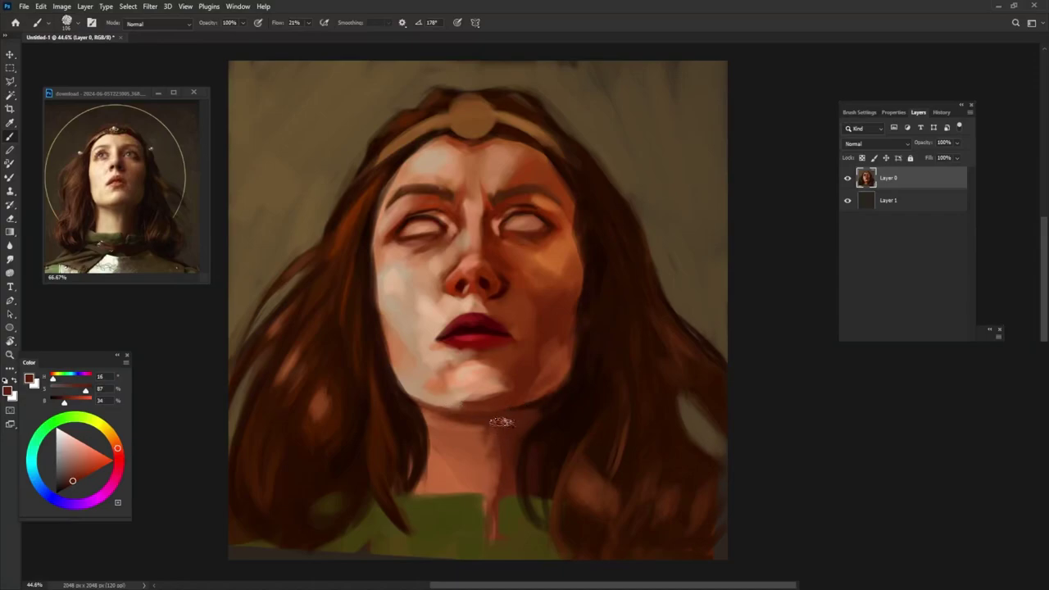
{"action": "key", "text": "9"}
Step: Lighten the neck just below the chin with a light skin tone
{"action": "left_click", "coordinate": [459, 439], "text": "alt"}
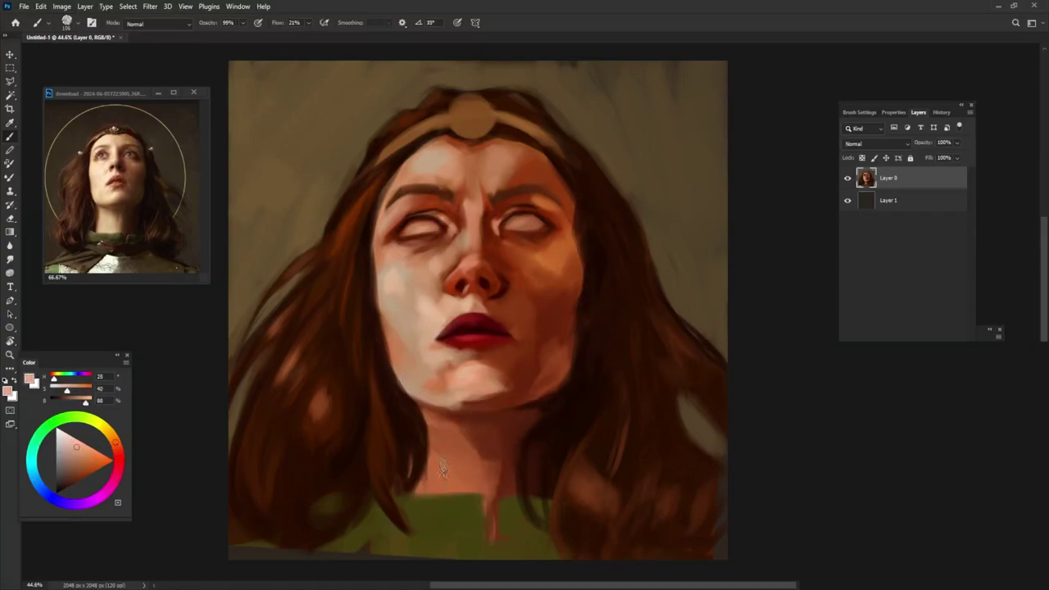
{"action": "left_click_drag", "start_coordinate": [443, 468], "coordinate": [443, 427]}
{"action": "left_click", "coordinate": [416, 424], "text": "alt"}
{"action": "key", "text": "0"}
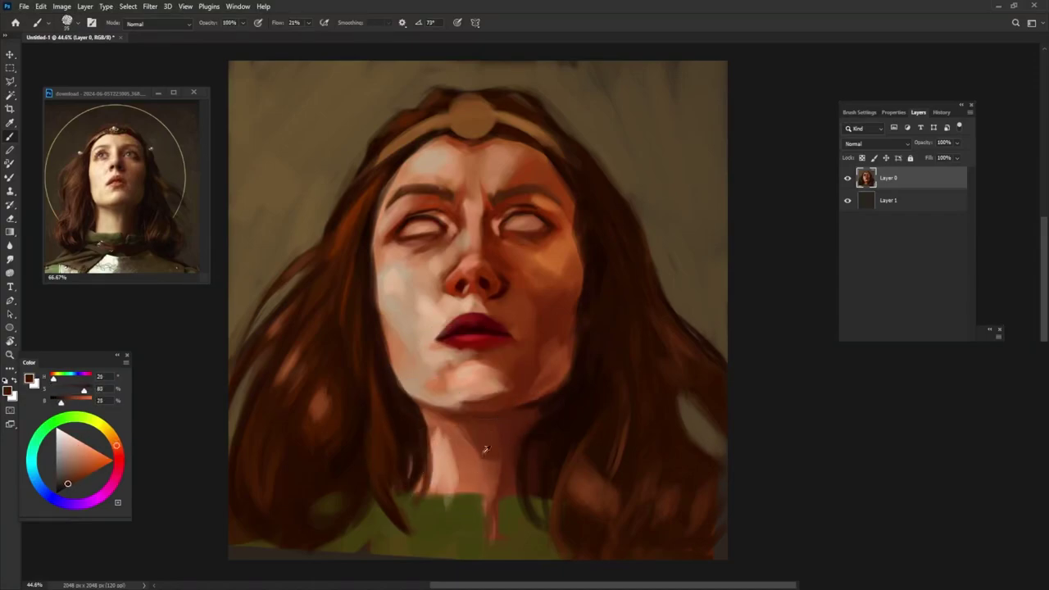
Step: Touch up the jaw edge in dark brown and soften the chin shading
{"action": "left_click", "coordinate": [480, 388], "text": "alt"}
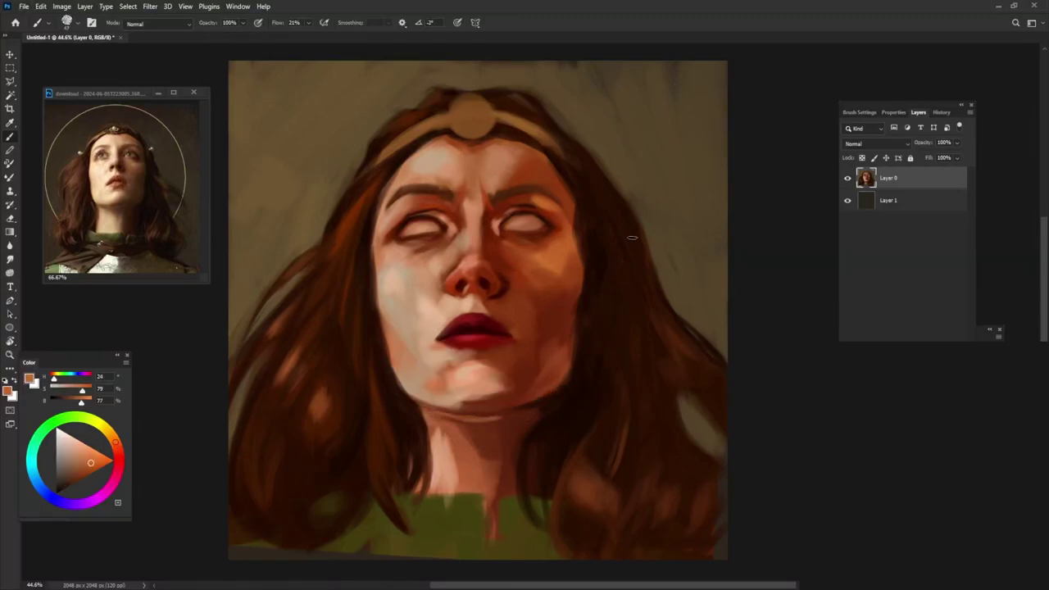
{"action": "left_click", "coordinate": [475, 424], "text": "alt"}
{"action": "left_click", "coordinate": [423, 394], "text": "alt"}
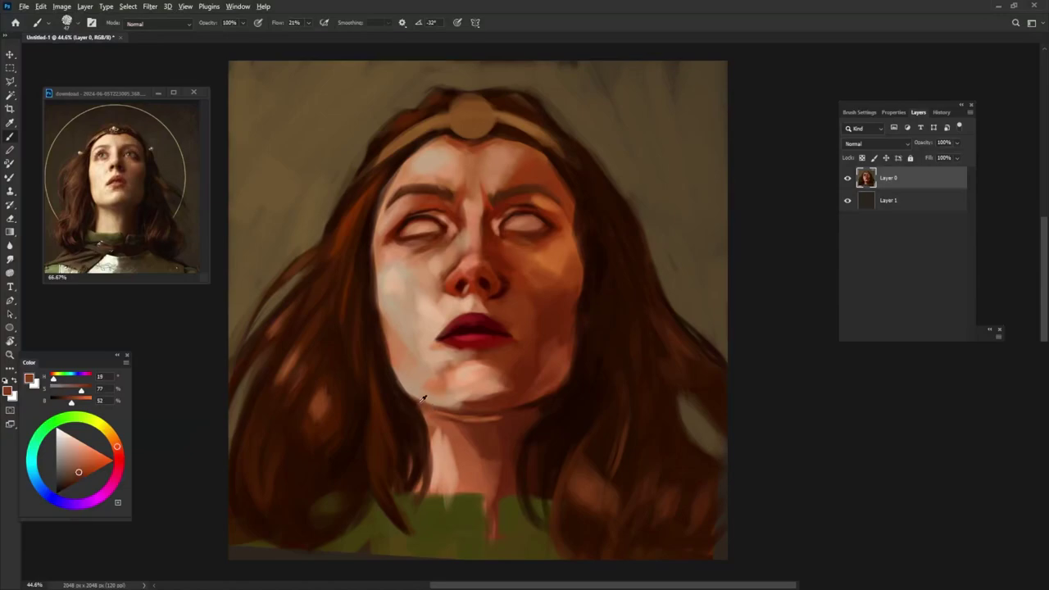
{"action": "left_click", "coordinate": [491, 410], "text": "alt"}
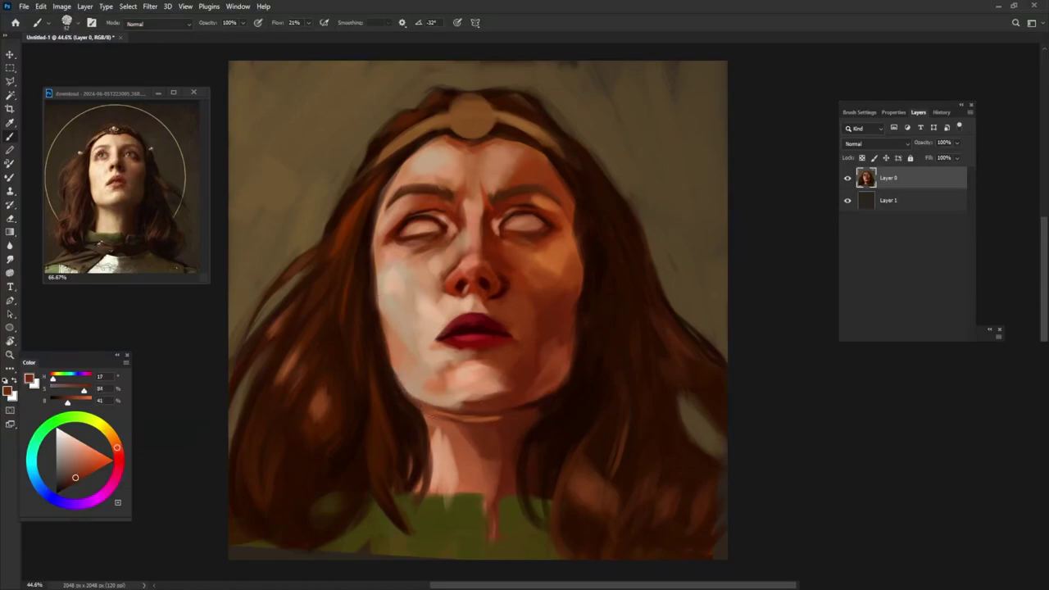
{"action": "left_click", "coordinate": [506, 427], "text": "alt"}
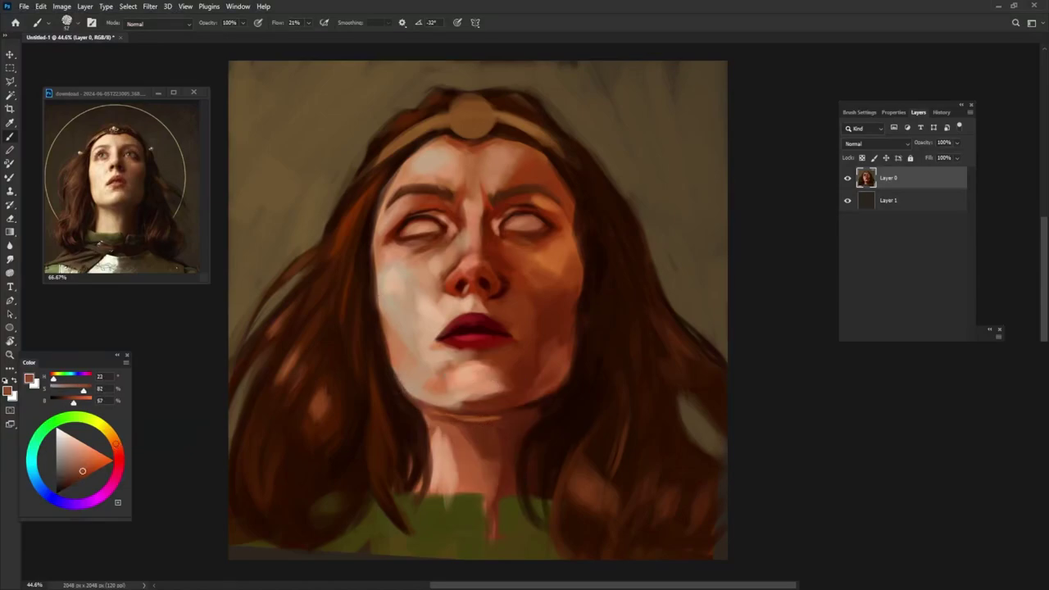
{"action": "left_click", "coordinate": [458, 401], "text": "alt"}
{"action": "left_click", "coordinate": [474, 404], "text": "alt"}
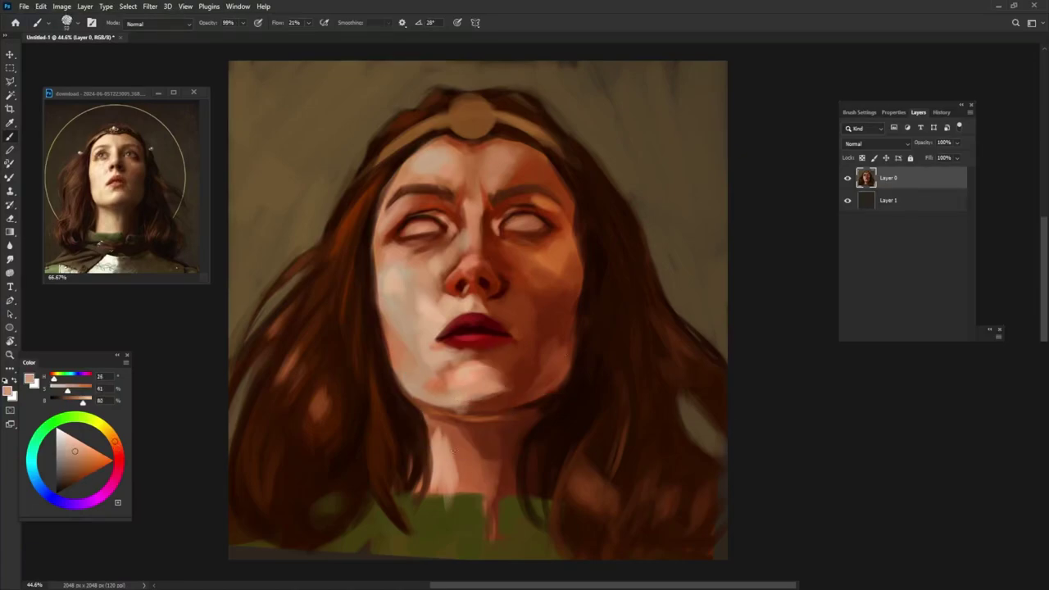
Step: Sample red-brown and brown tones from the neck and right cheek
{"action": "left_click", "coordinate": [467, 407], "text": "alt"}
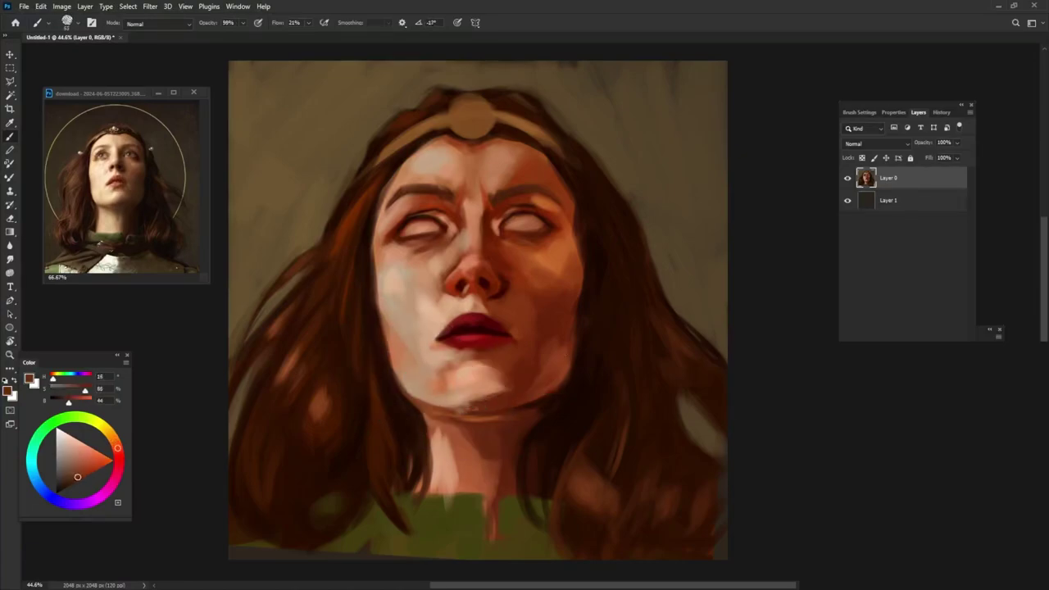
{"action": "left_click", "coordinate": [473, 414], "text": "alt"}
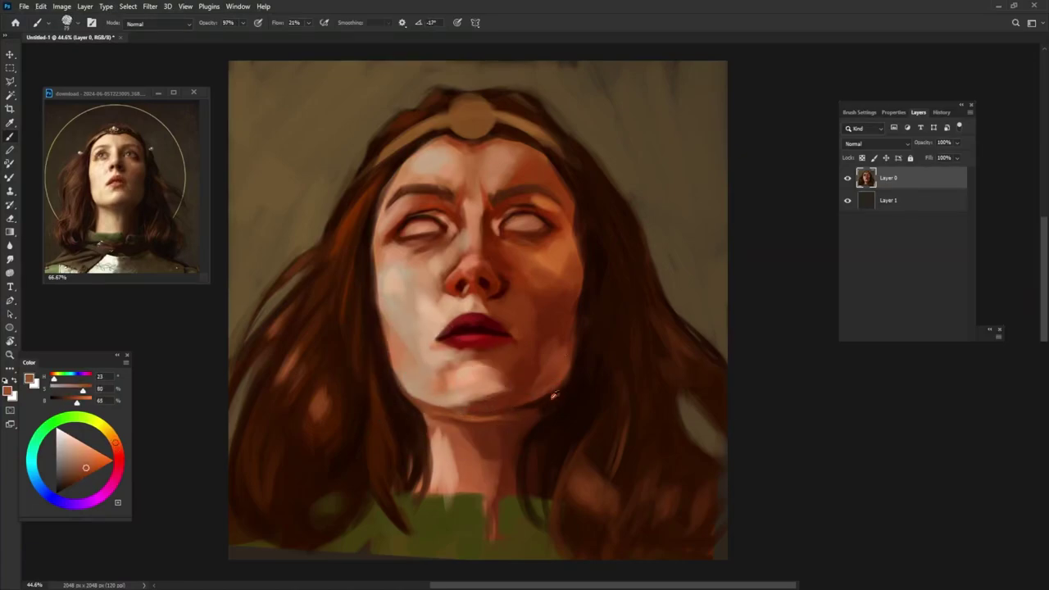
{"action": "left_click", "coordinate": [485, 415], "text": "alt"}
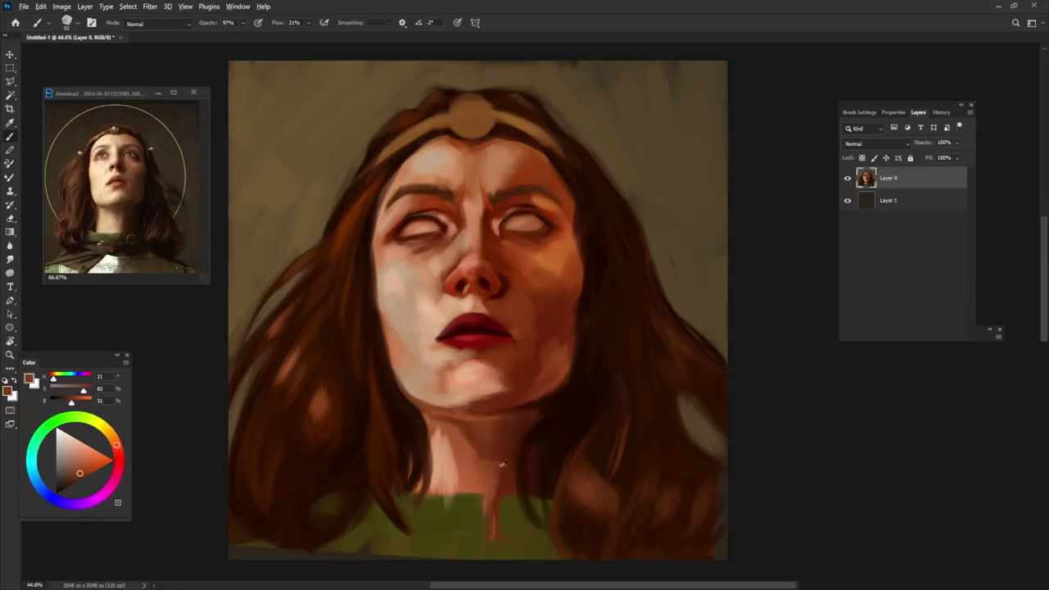
{"action": "left_click", "coordinate": [529, 320], "text": "alt"}
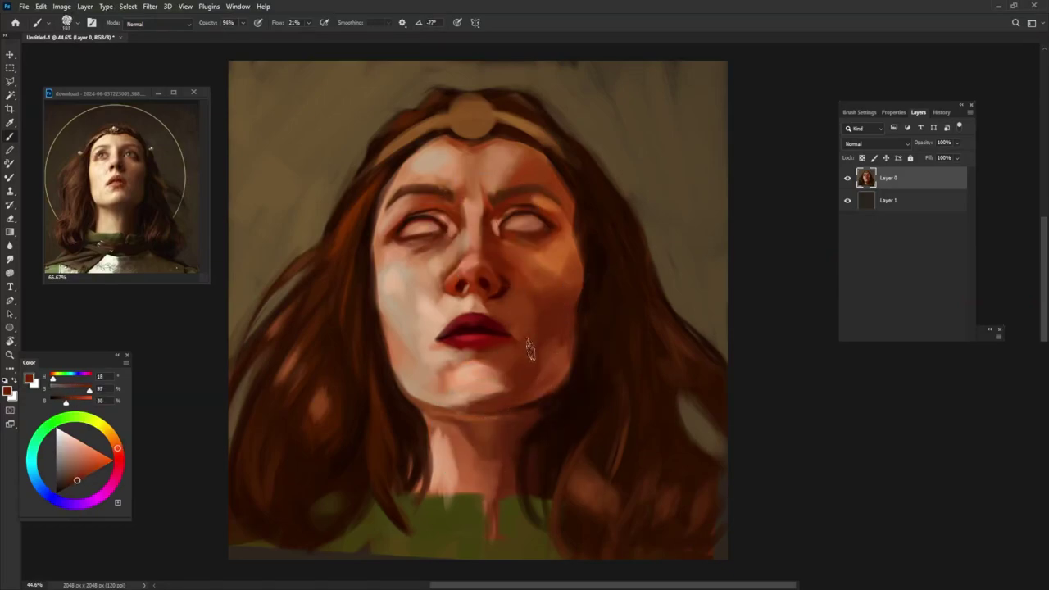
{"action": "left_click", "coordinate": [550, 312], "text": "alt"}
Step: Eyedrop orange and peach skin tones, then progressively deeper crimson reds from the lips
{"action": "left_click", "coordinate": [382, 246], "text": "alt"}
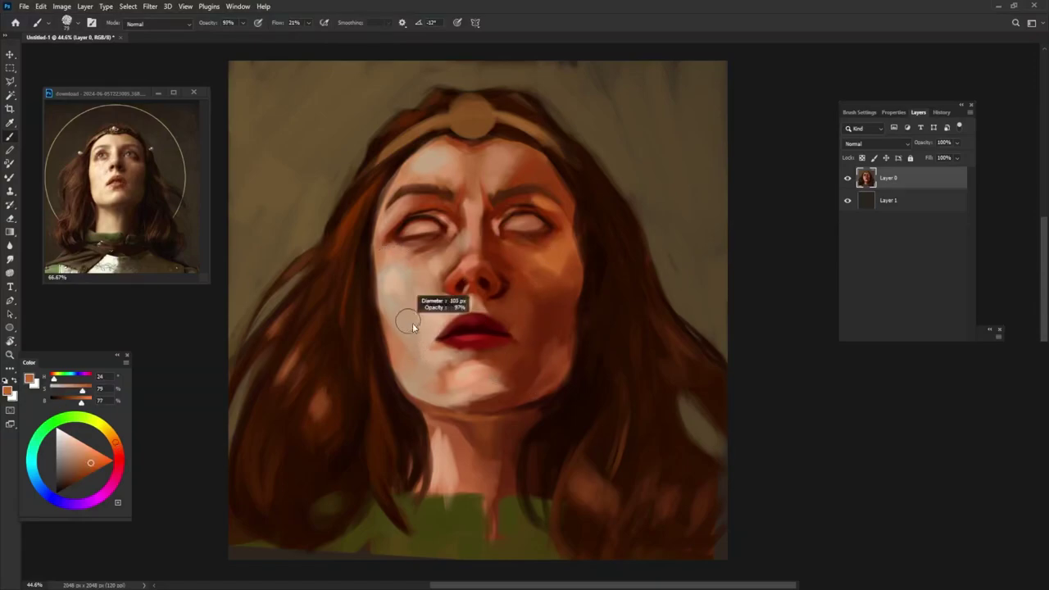
{"action": "left_click", "coordinate": [561, 295], "text": "alt"}
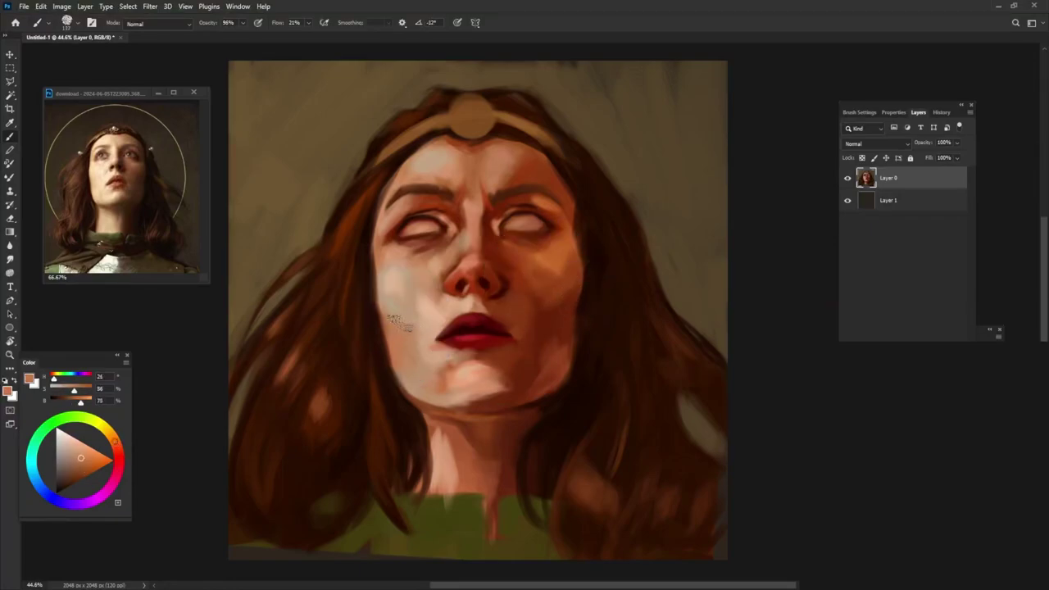
{"action": "left_click", "coordinate": [405, 276], "text": "alt"}
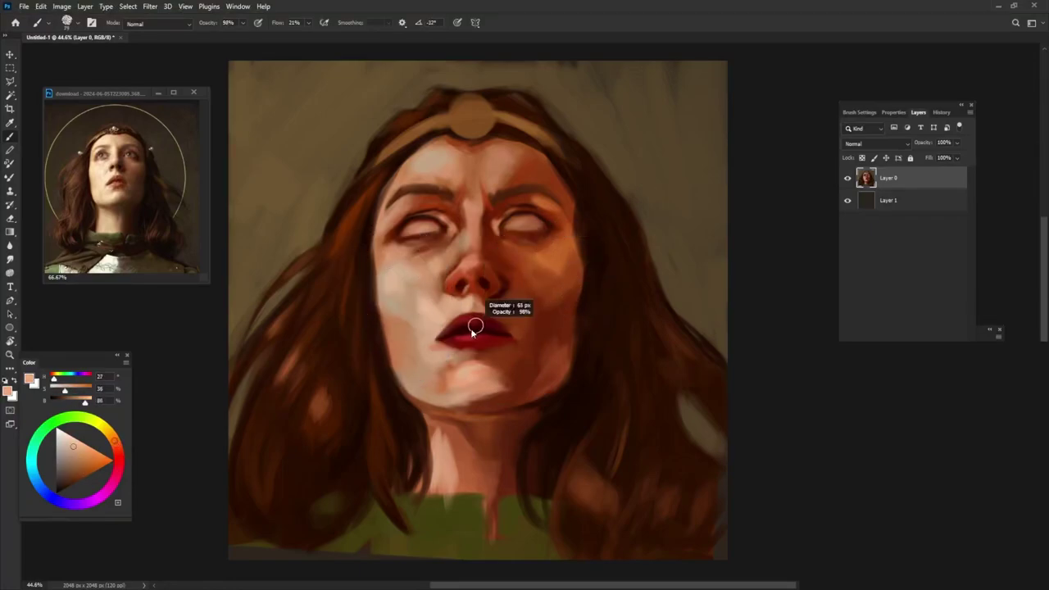
{"action": "left_click", "coordinate": [460, 334], "text": "alt"}
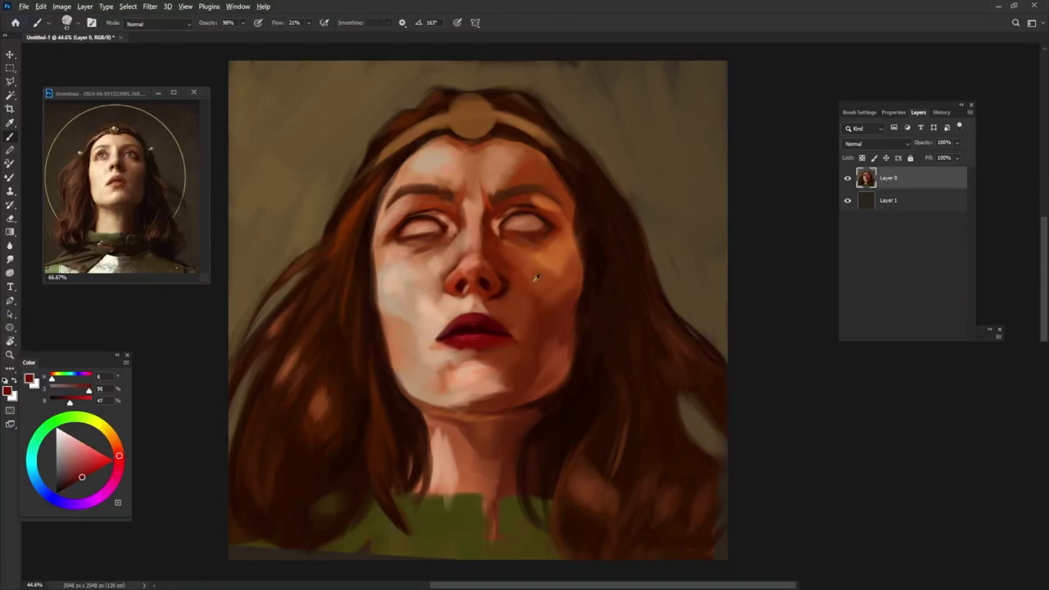
{"action": "left_click", "coordinate": [472, 281], "text": "alt"}
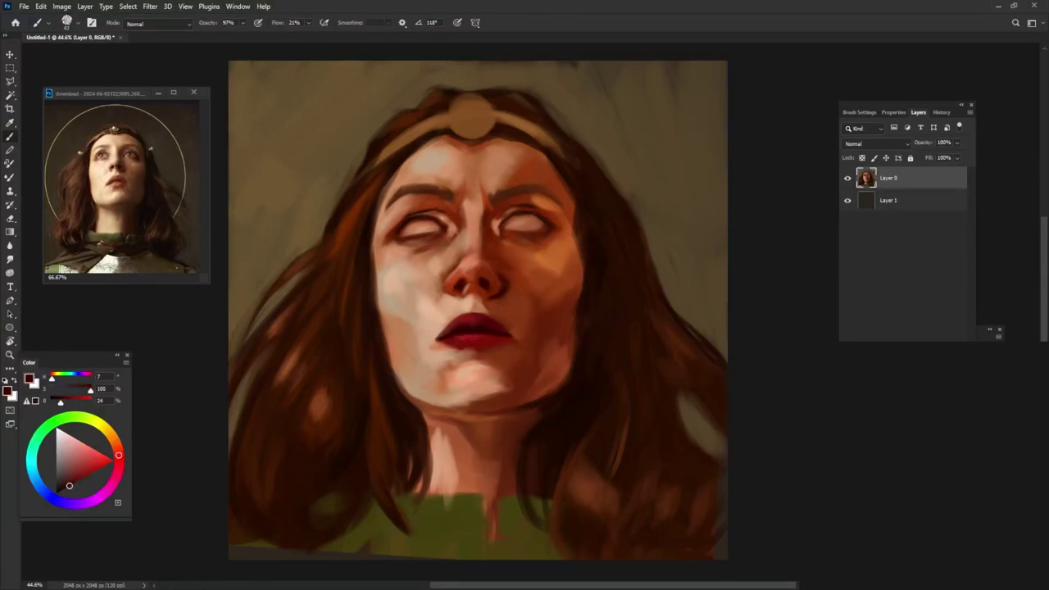
{"action": "left_click", "coordinate": [463, 365], "text": "alt"}
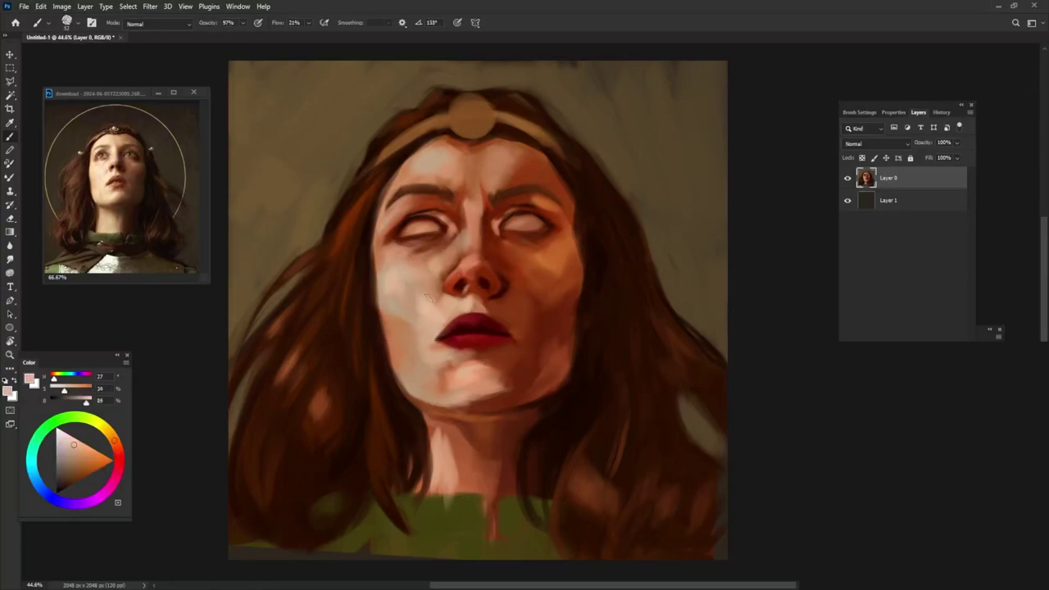
{"action": "left_click", "coordinate": [475, 326], "text": "alt"}
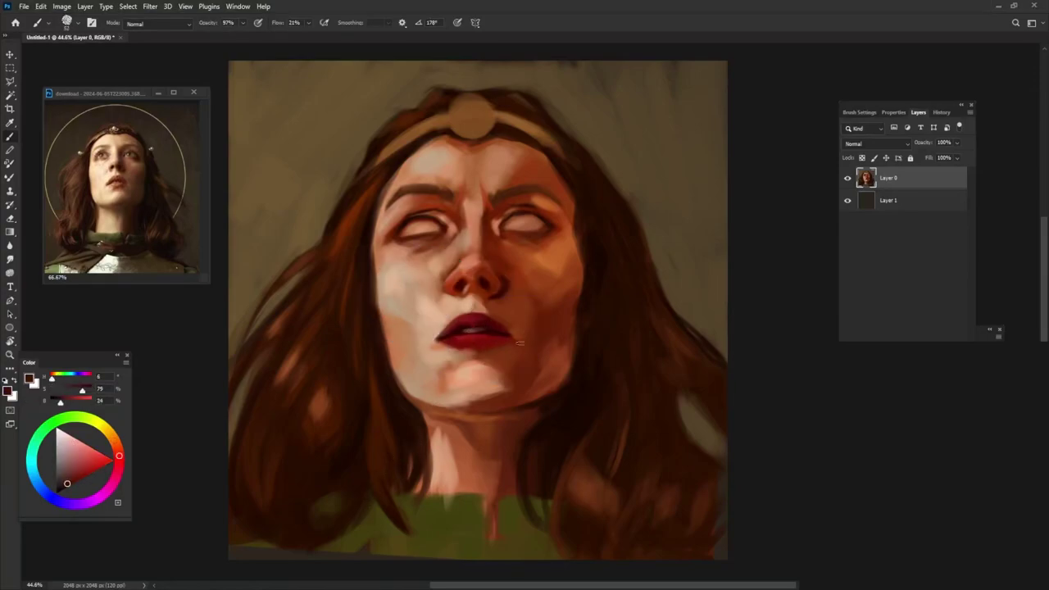
{"action": "left_click", "coordinate": [471, 328], "text": "alt"}
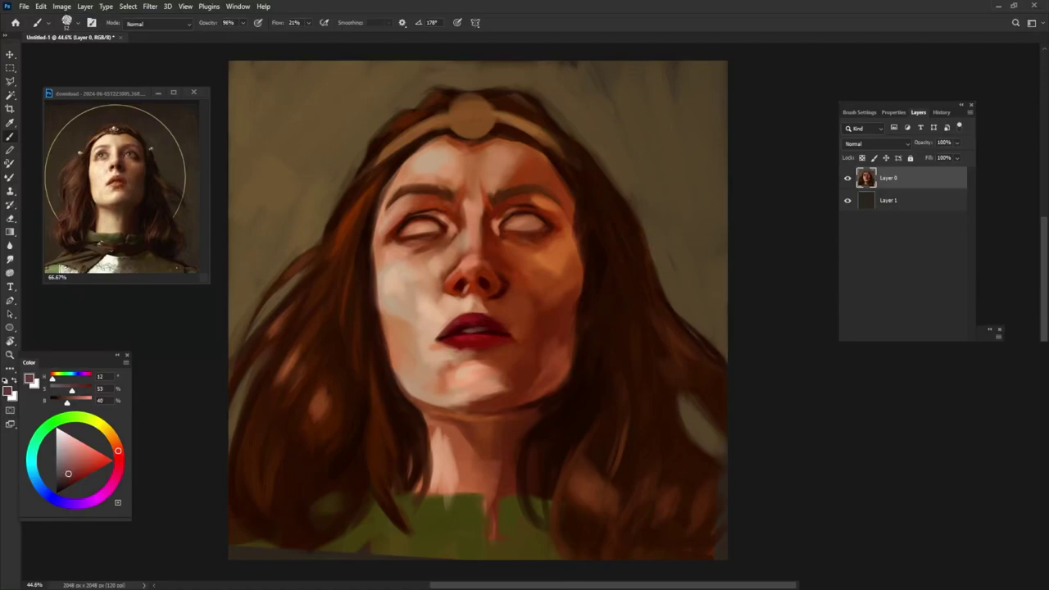
{"action": "left_click", "coordinate": [479, 331], "text": "alt"}
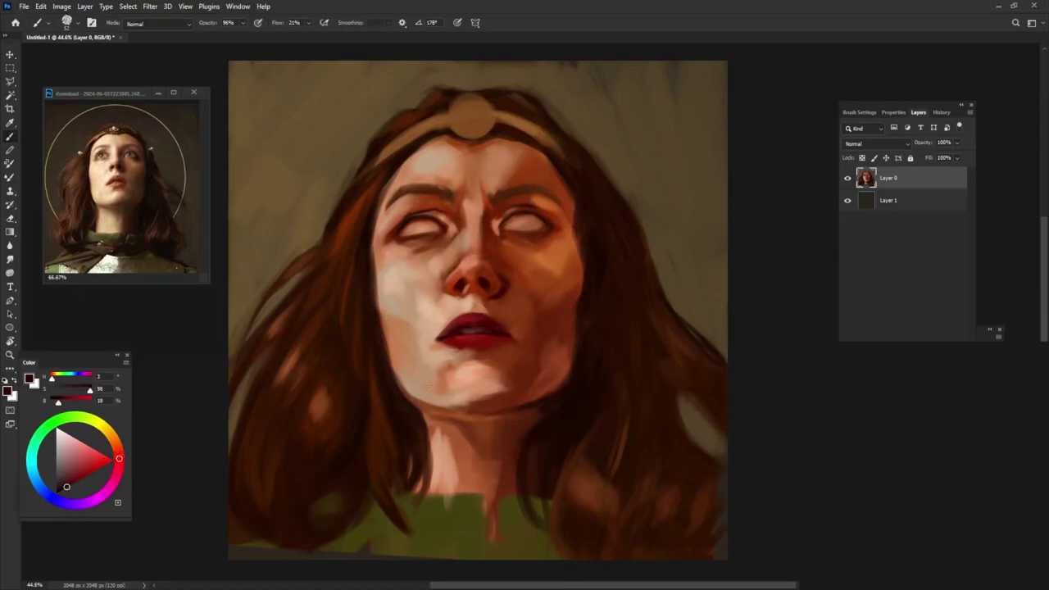
{"action": "left_click", "coordinate": [450, 512], "text": "alt"}
Step: Cover the green at the neck base with skin and paint dark hair along both neck sides
{"action": "mouse_move", "coordinate": [438, 467]}
{"action": "left_mouse_down"}
{"action": "mouse_move", "coordinate": [434, 514]}
{"action": "mouse_move", "coordinate": [470, 504]}
{"action": "mouse_move", "coordinate": [476, 488]}
{"action": "mouse_move", "coordinate": [422, 525]}
{"action": "mouse_move", "coordinate": [403, 512]}
{"action": "left_mouse_up"}
{"action": "left_click", "coordinate": [471, 503], "text": "alt"}
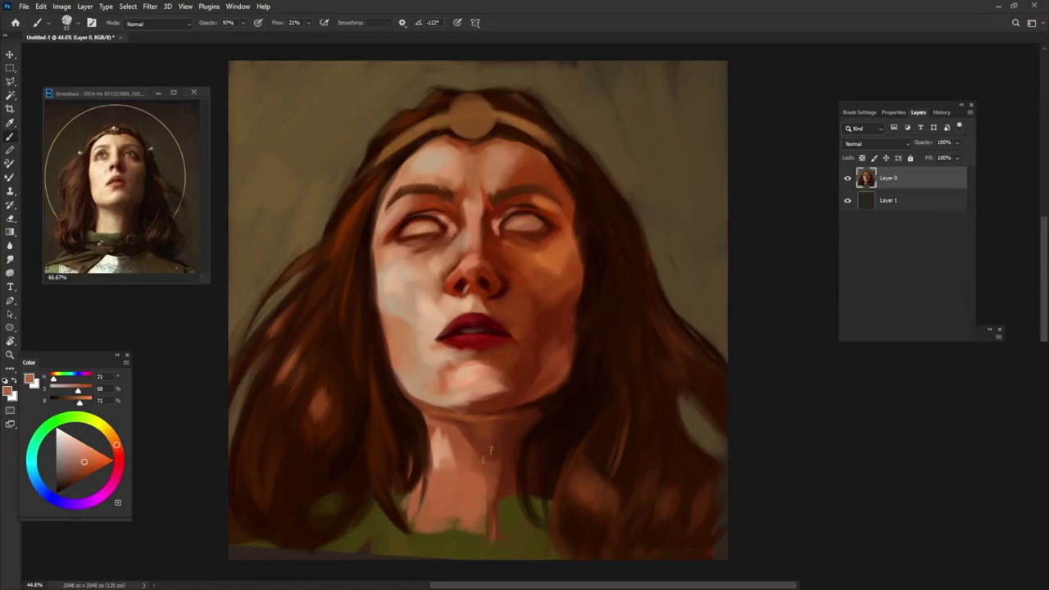
{"action": "left_click", "coordinate": [429, 461], "text": "alt"}
{"action": "left_click_drag", "start_coordinate": [426, 464], "coordinate": [410, 525]}
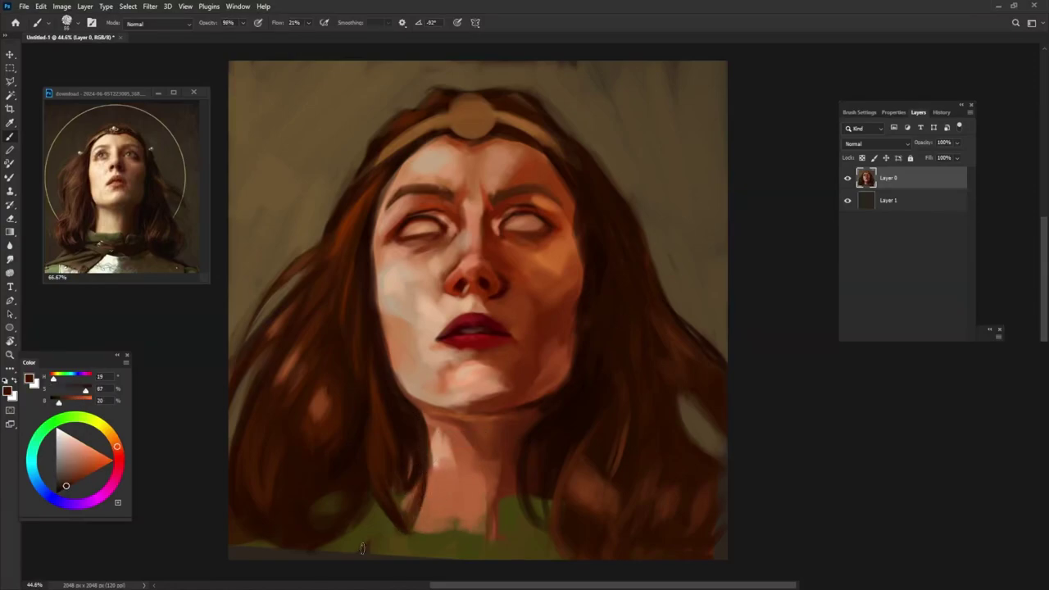
{"action": "left_click_drag", "start_coordinate": [414, 469], "coordinate": [408, 512]}
{"action": "mouse_move", "coordinate": [577, 475]}
{"action": "left_mouse_down"}
{"action": "mouse_move", "coordinate": [583, 503]}
{"action": "mouse_move", "coordinate": [598, 508]}
{"action": "left_mouse_up"}
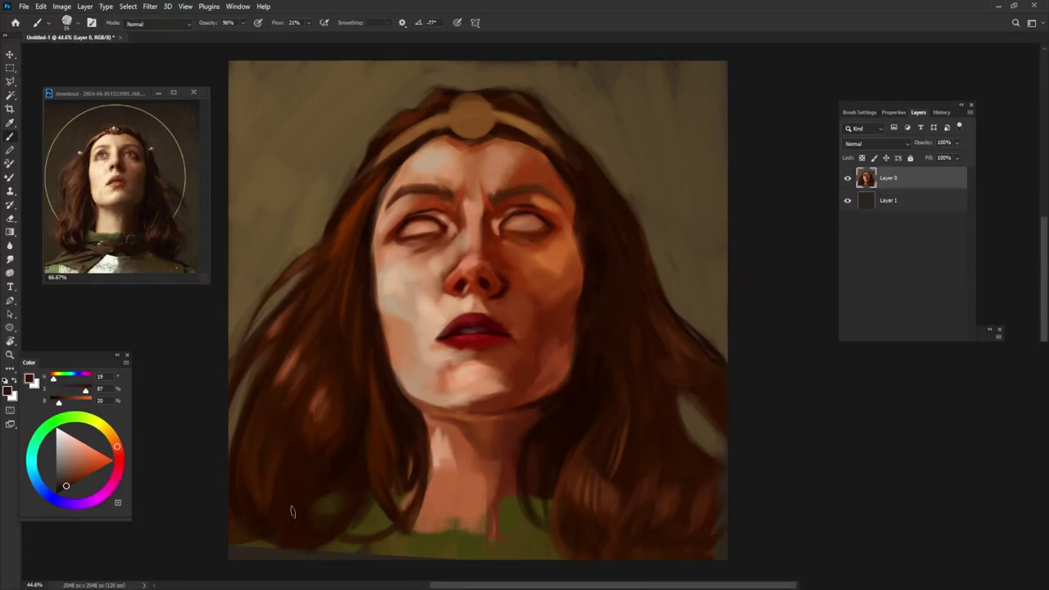
Step: Extend the olive-green collar across the base of the neck
{"action": "left_click", "coordinate": [479, 528], "text": "alt"}
{"action": "left_click", "coordinate": [485, 542], "text": "alt"}
{"action": "left_click_drag", "start_coordinate": [480, 521], "coordinate": [413, 528]}
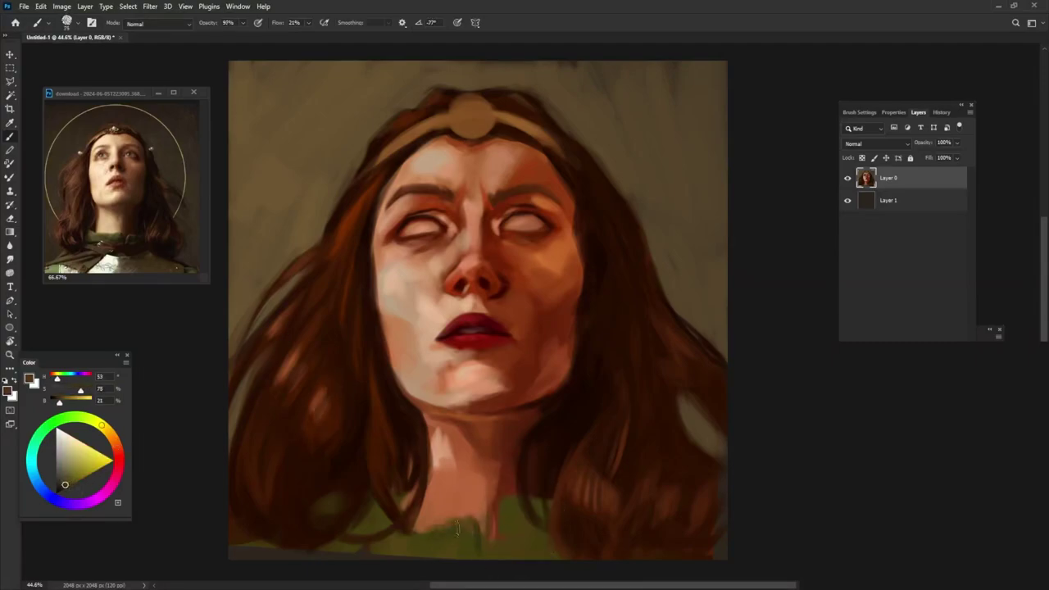
{"action": "mouse_move", "coordinate": [494, 516]}
{"action": "left_mouse_down"}
{"action": "mouse_move", "coordinate": [494, 544]}
{"action": "mouse_move", "coordinate": [385, 549]}
{"action": "left_mouse_up"}
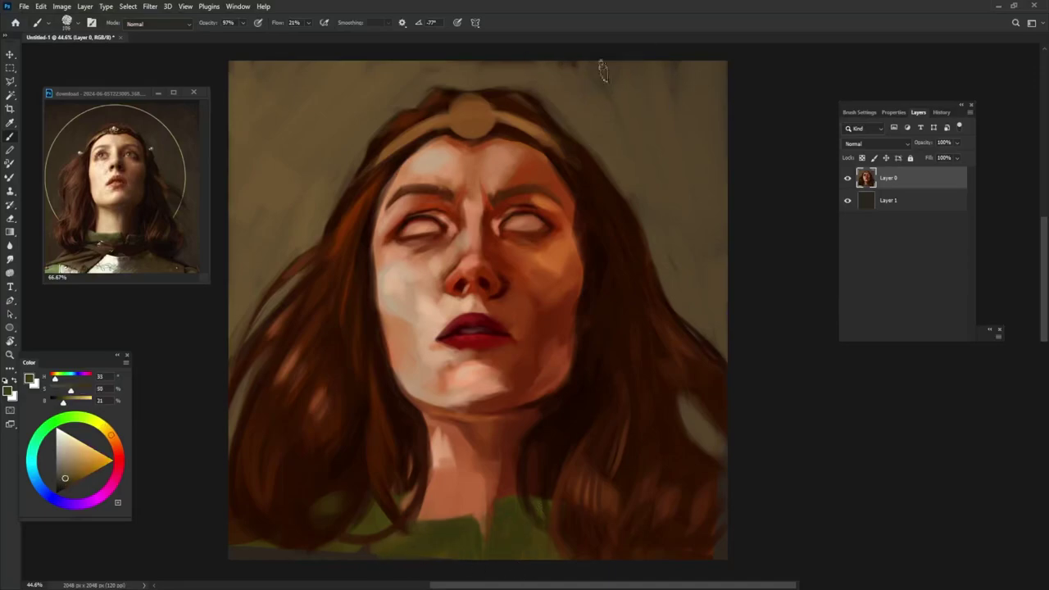
Step: Darken the pale streaks at the right hair edge and the lower-left hair
{"action": "left_click", "coordinate": [679, 366], "text": "alt"}
{"action": "left_click_drag", "start_coordinate": [679, 366], "coordinate": [713, 450]}
{"action": "left_click_drag", "start_coordinate": [681, 397], "coordinate": [721, 454]}
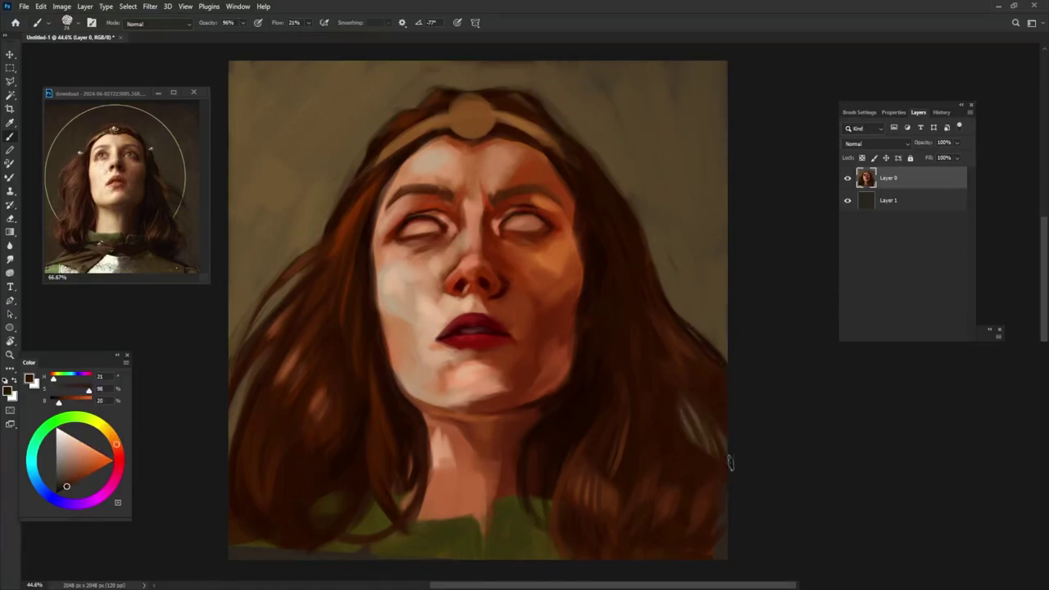
{"action": "left_click", "coordinate": [725, 477], "text": "alt"}
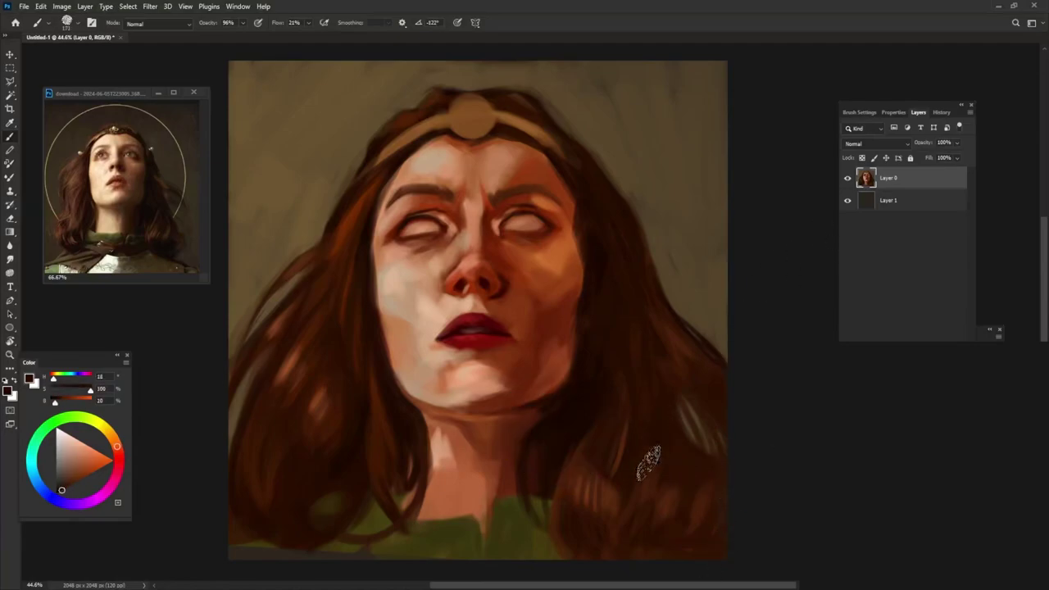
{"action": "left_click_drag", "start_coordinate": [704, 378], "coordinate": [710, 446]}
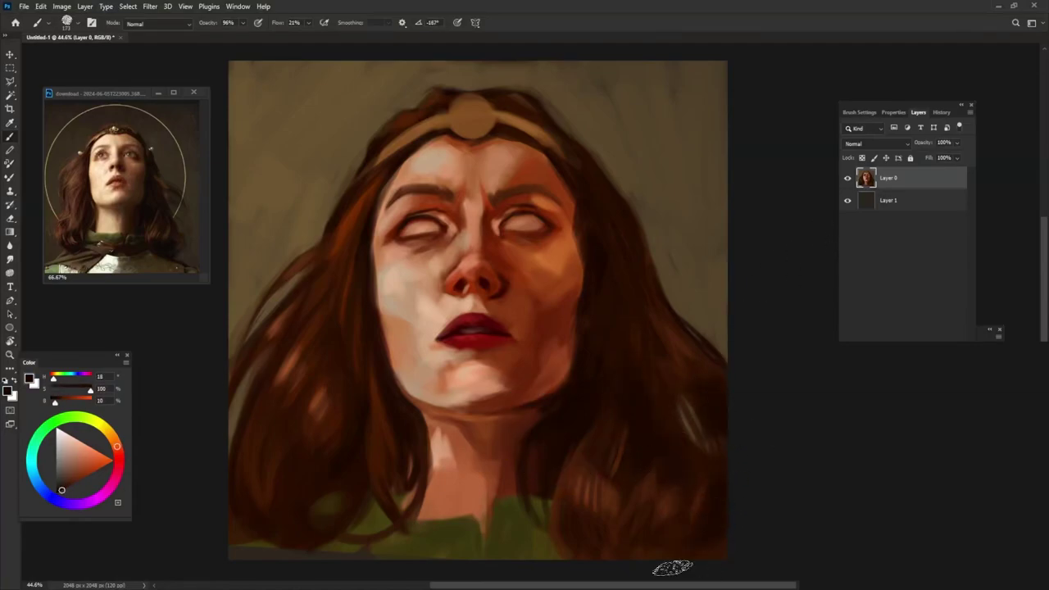
{"action": "left_click", "coordinate": [281, 515], "text": "alt"}
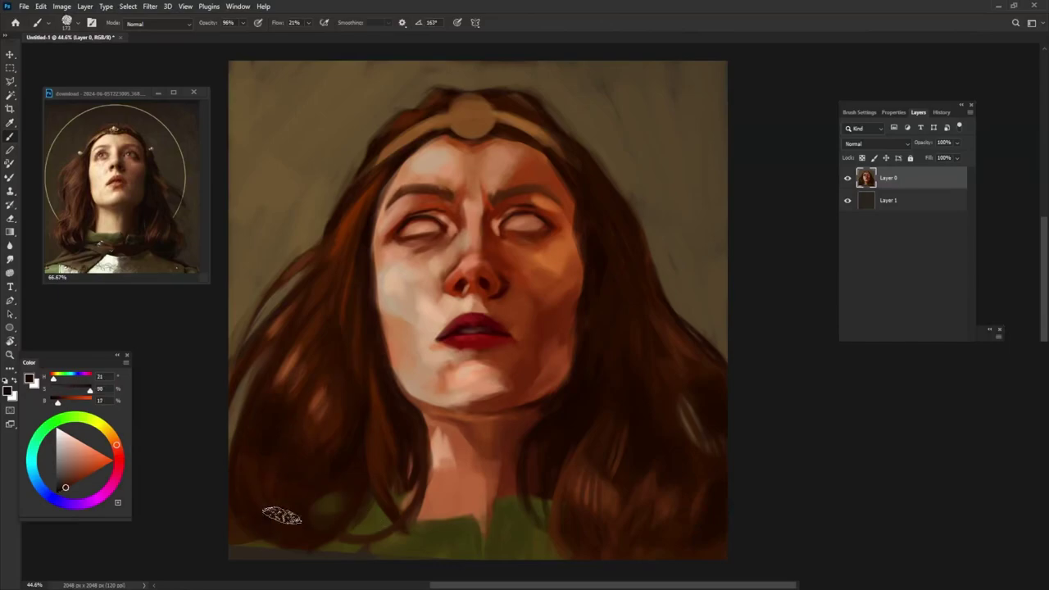
{"action": "left_click_drag", "start_coordinate": [263, 503], "coordinate": [358, 554]}
Step: With a smaller brush, brighten the neck with light peach skin strokes
{"action": "left_click_drag", "start_coordinate": [573, 205], "coordinate": [564, 205]}
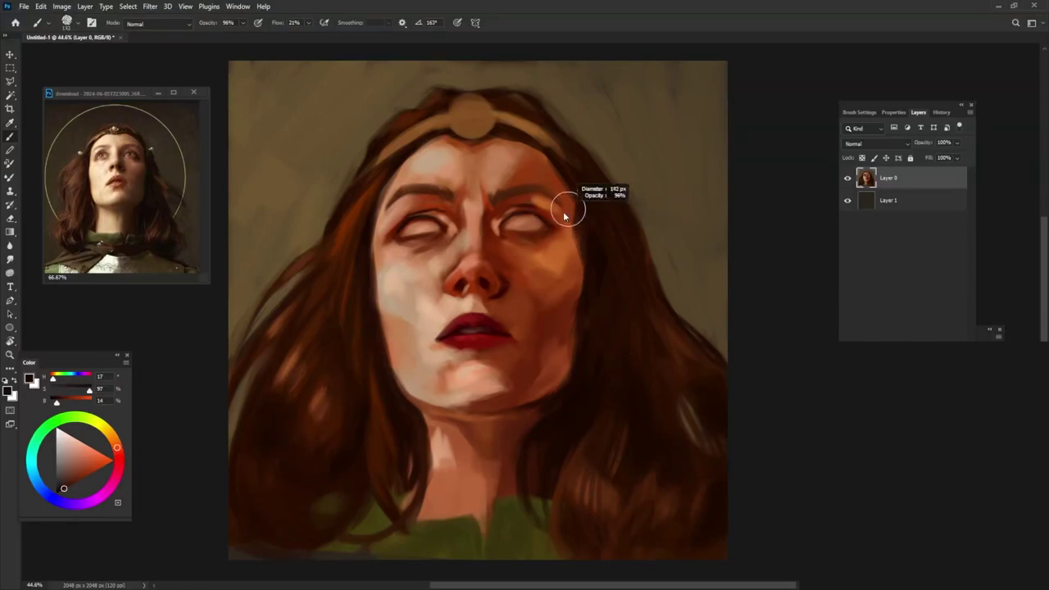
{"action": "left_click", "coordinate": [455, 449], "text": "alt"}
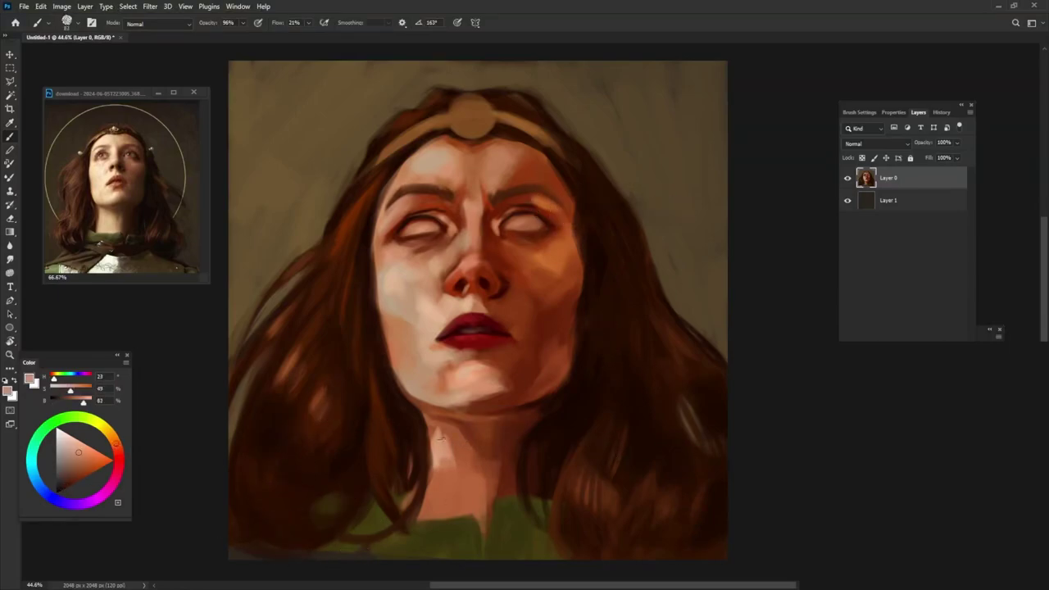
{"action": "left_click_drag", "start_coordinate": [446, 449], "coordinate": [452, 504]}
{"action": "left_click_drag", "start_coordinate": [422, 443], "coordinate": [464, 470]}
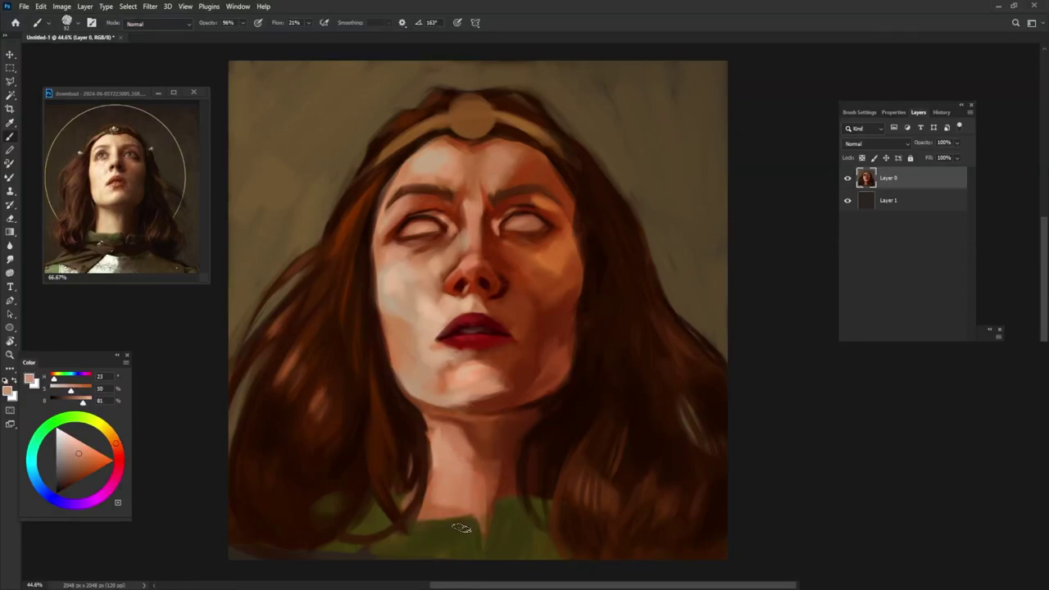
Step: Lighten the left cheek edge with a light peach skin tone
{"action": "left_click", "coordinate": [564, 220], "text": "alt"}
{"action": "left_click", "coordinate": [566, 207], "text": "alt"}
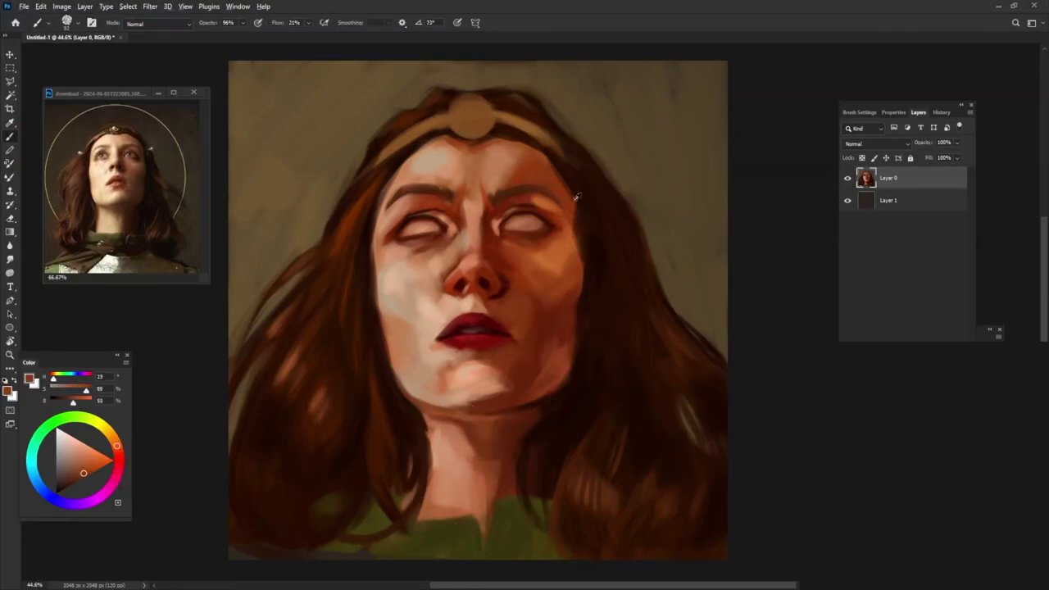
{"action": "left_click", "coordinate": [572, 302], "text": "alt"}
{"action": "right_click", "coordinate": [356, 334]}
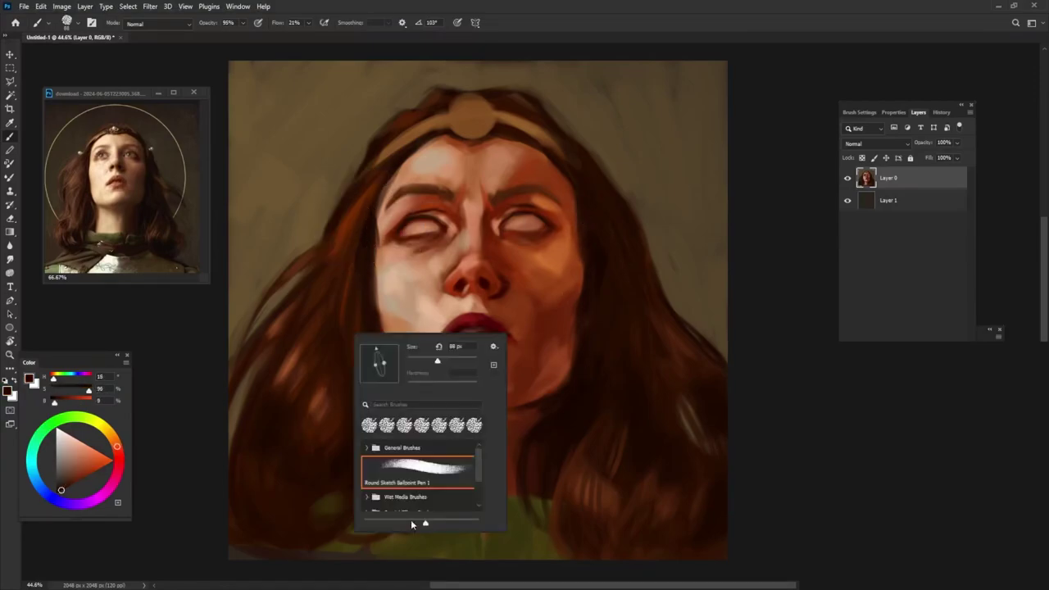
{"action": "double_click", "coordinate": [411, 520]}
{"action": "left_click", "coordinate": [383, 229], "text": "alt"}
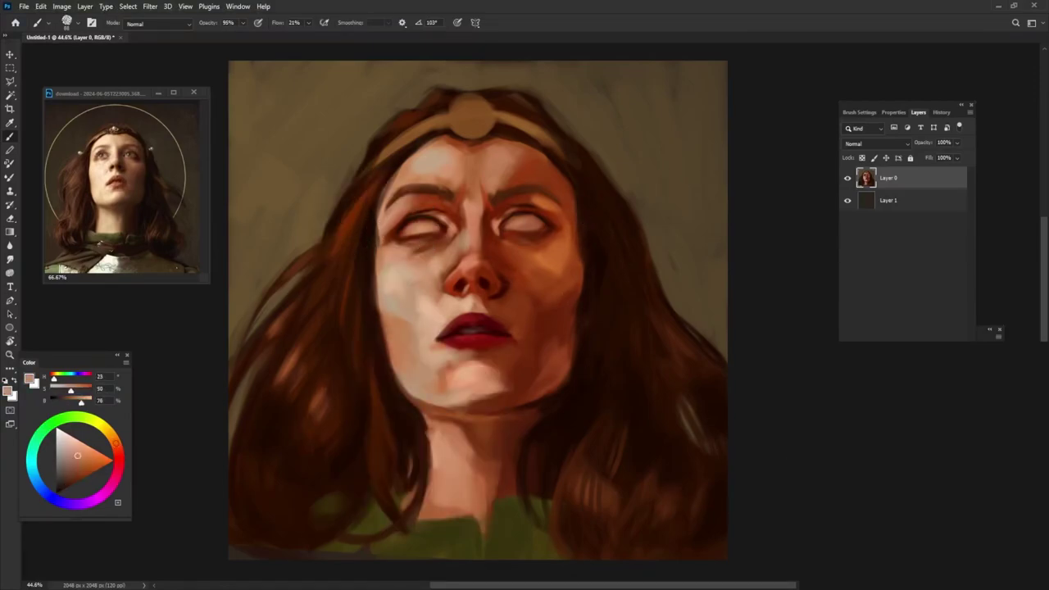
{"action": "left_click_drag", "start_coordinate": [382, 264], "coordinate": [374, 323]}
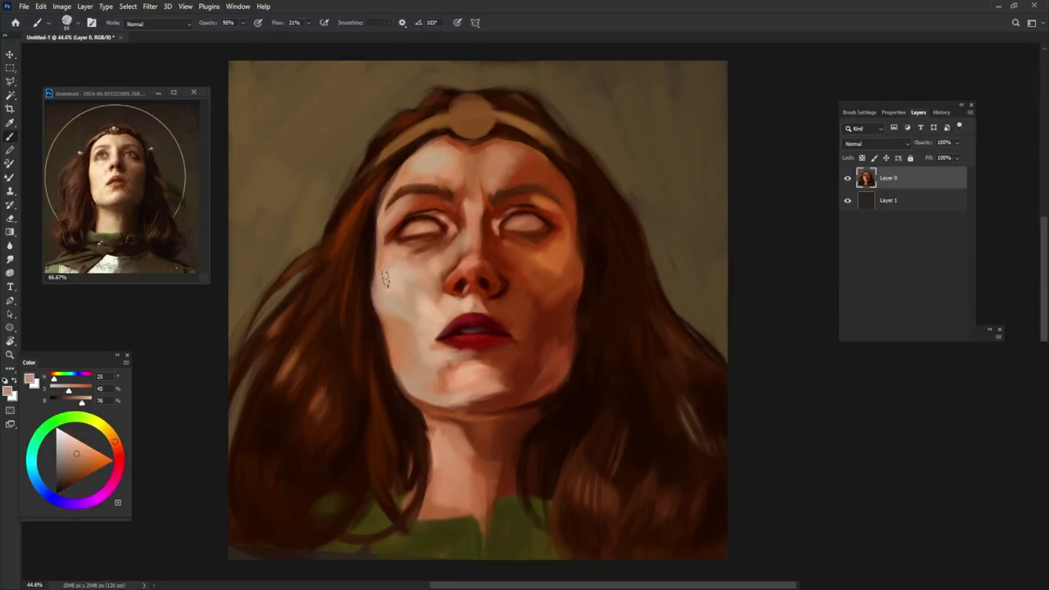
Step: Sample cheek, lip and jaw-shadow tones, tweak saturation, and pick a paler peach for highlights
{"action": "left_click", "coordinate": [364, 267], "text": "alt"}
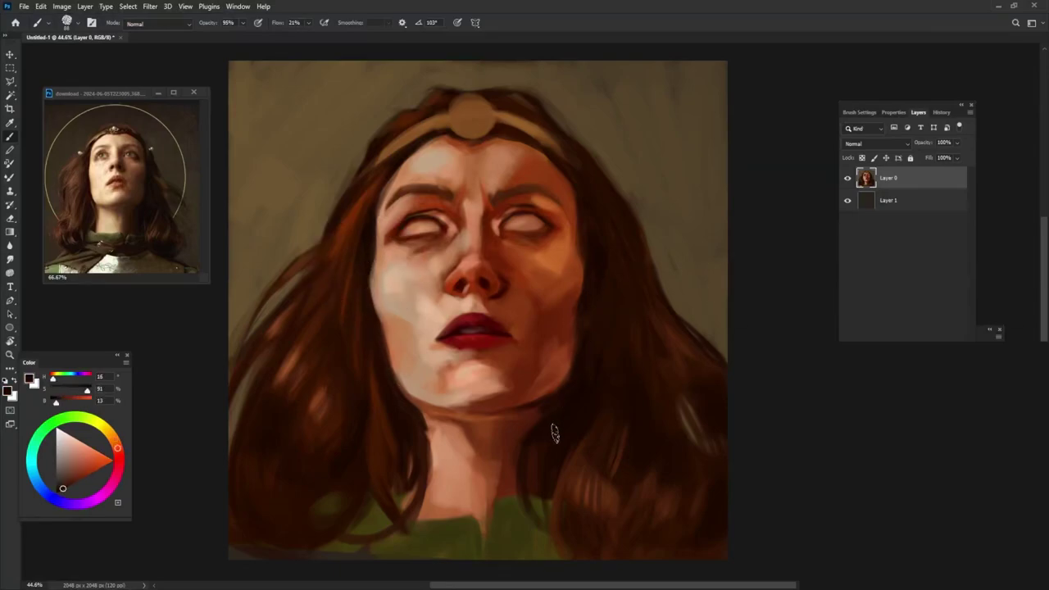
{"action": "left_click", "coordinate": [560, 335], "text": "alt"}
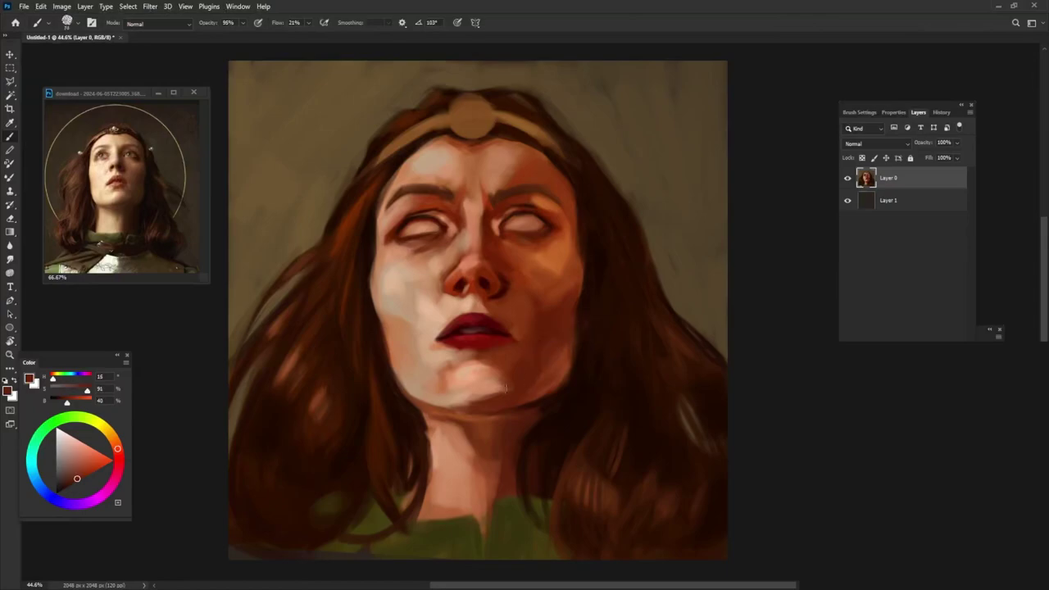
{"action": "left_click", "coordinate": [438, 340], "text": "alt"}
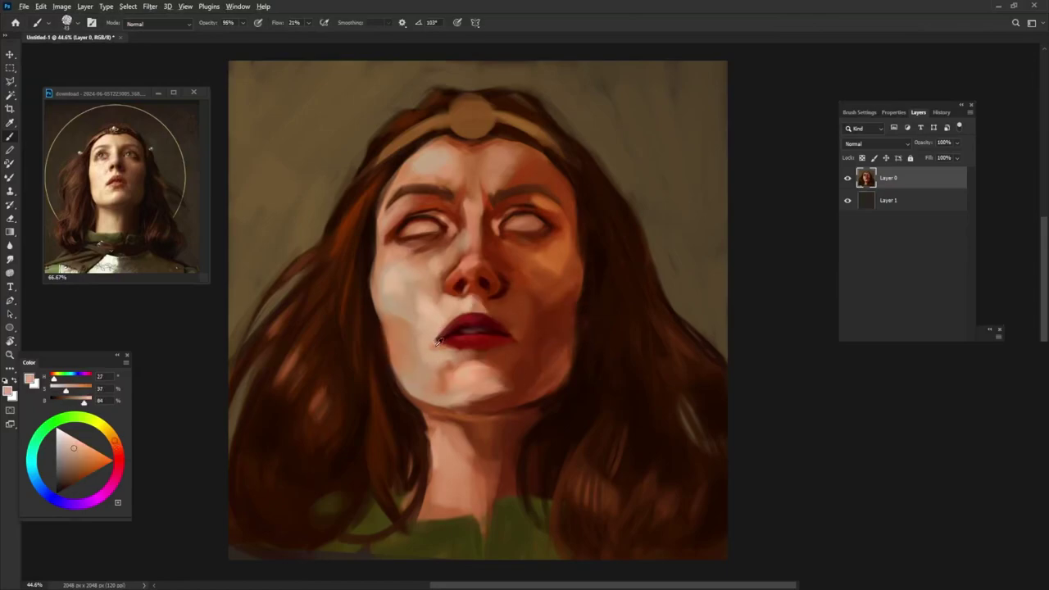
{"action": "left_click", "coordinate": [437, 340], "text": "alt"}
{"action": "left_click", "coordinate": [521, 326], "text": "alt"}
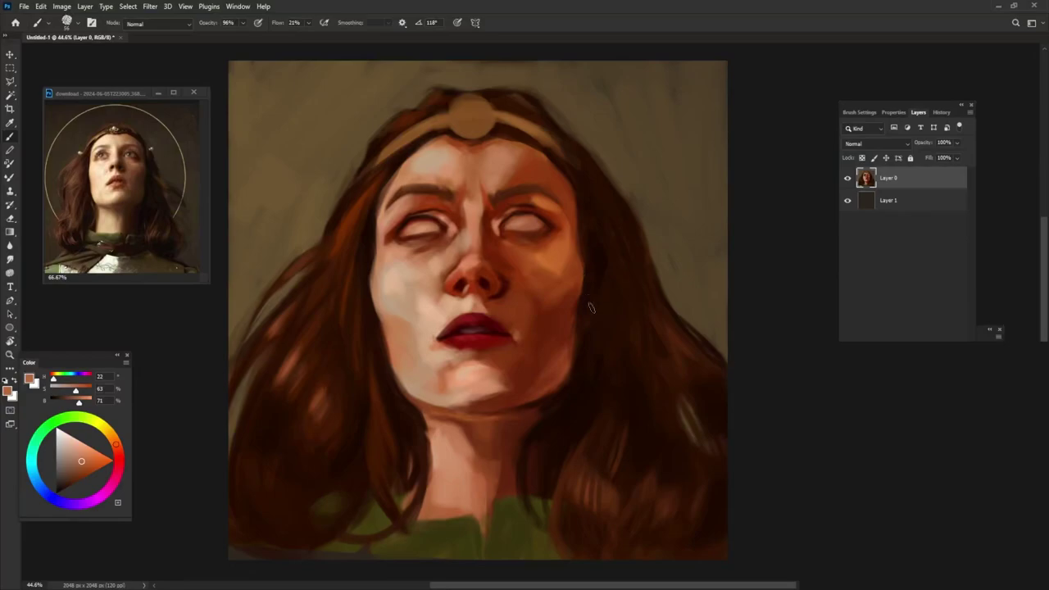
{"action": "left_click", "coordinate": [563, 327], "text": "alt"}
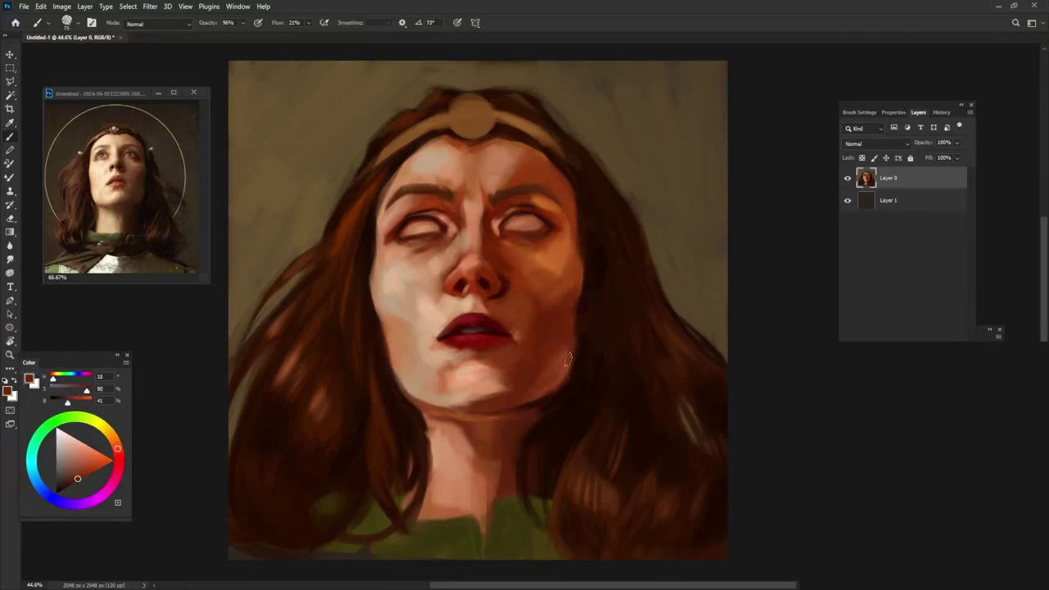
{"action": "left_click", "coordinate": [557, 361], "text": "alt"}
{"action": "left_click", "coordinate": [563, 326], "text": "alt"}
{"action": "left_click", "coordinate": [506, 439], "text": "alt"}
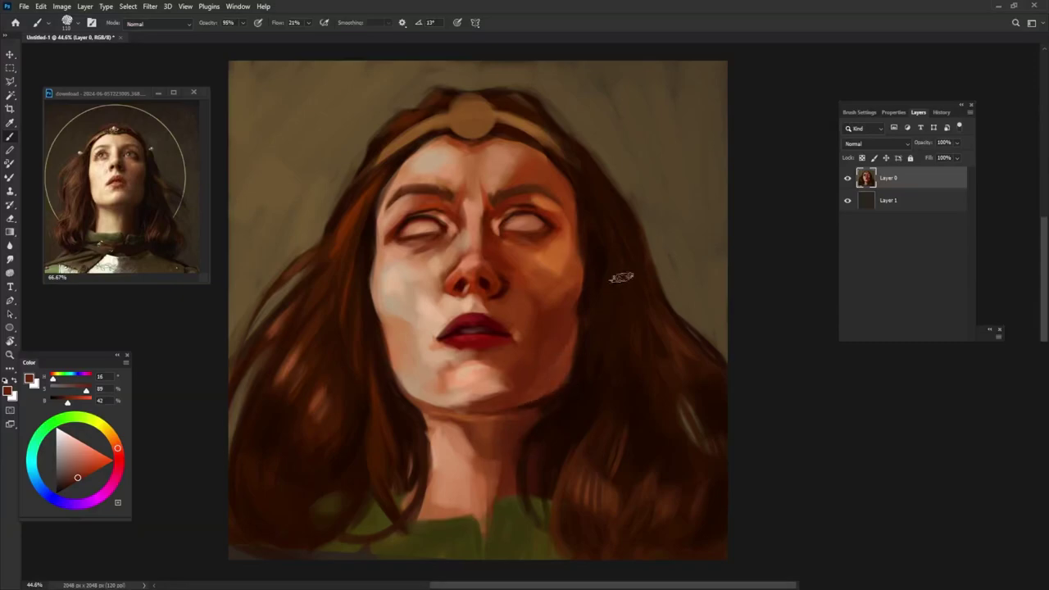
{"action": "left_click", "coordinate": [545, 379], "text": "alt"}
{"action": "left_click", "coordinate": [390, 321], "text": "alt"}
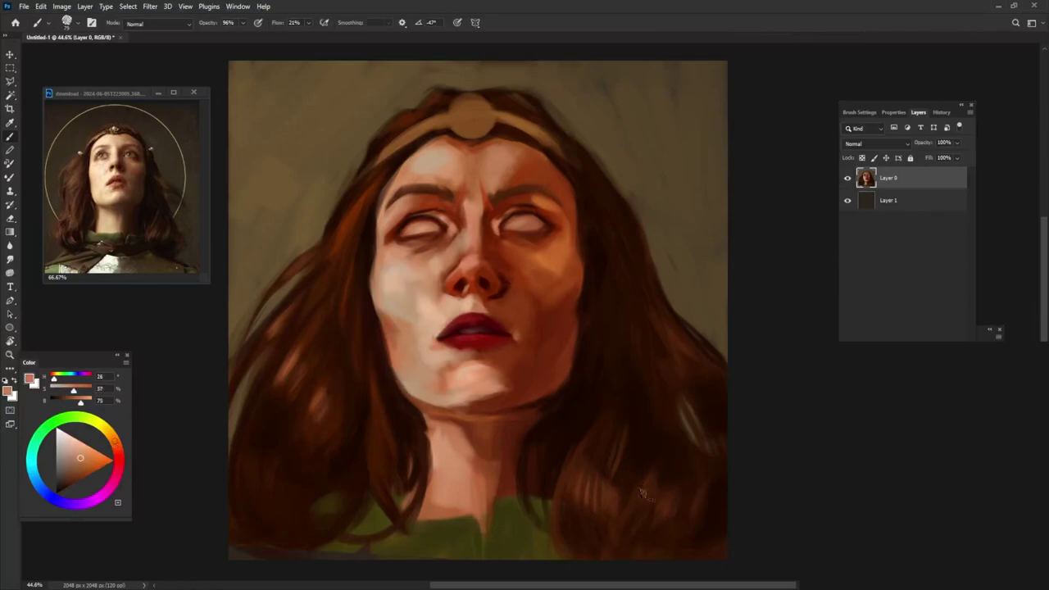
{"action": "left_click", "coordinate": [73, 442]}
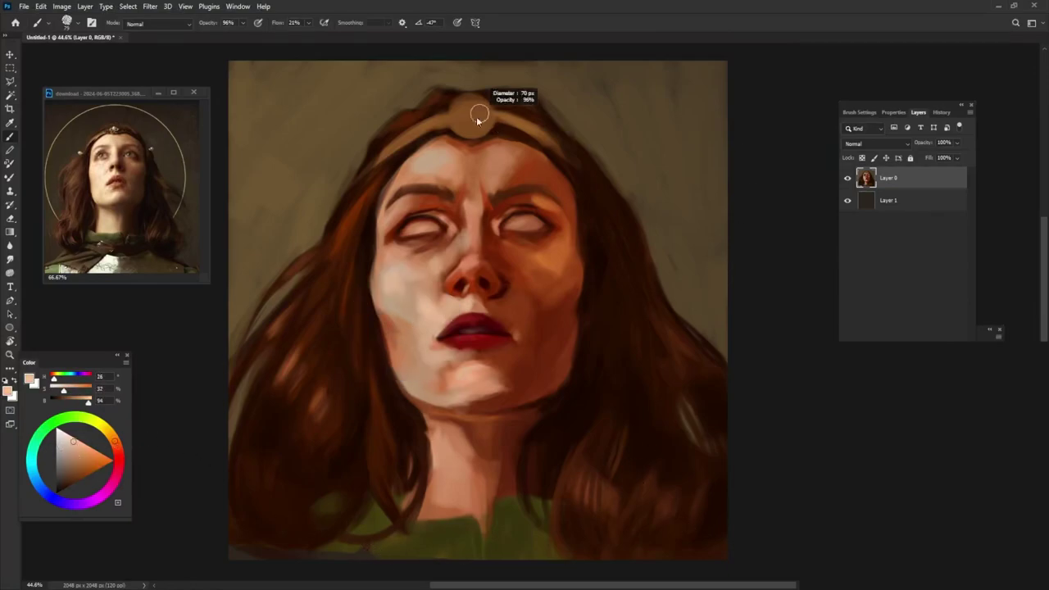
Step: Highlight the pearl jewel in pale peach and brighten the left headband with light tan
{"action": "left_click_drag", "start_coordinate": [479, 119], "coordinate": [468, 116]}
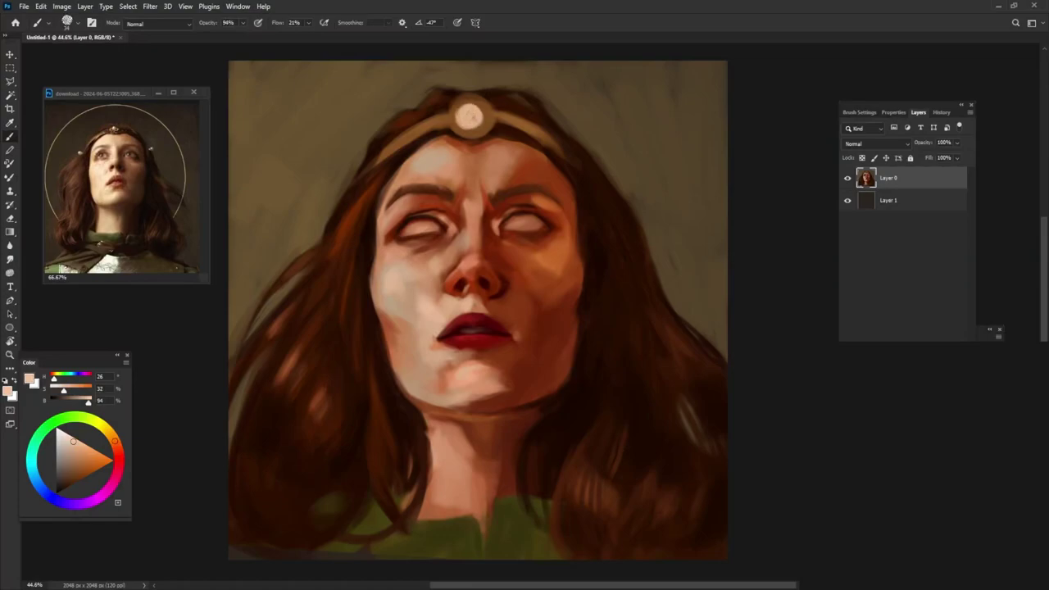
{"action": "left_click", "coordinate": [75, 473]}
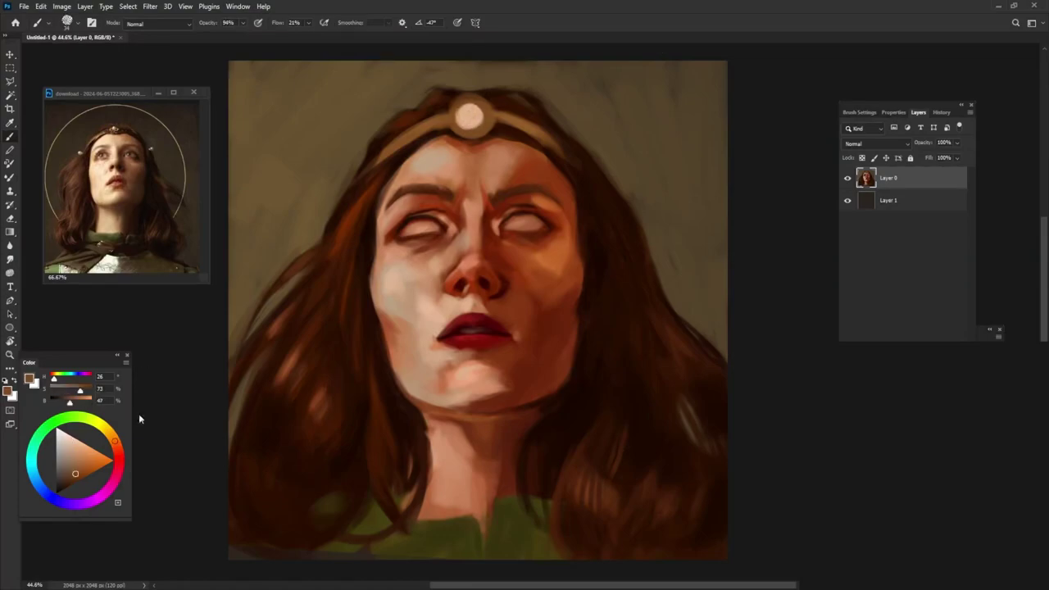
{"action": "left_click", "coordinate": [68, 485]}
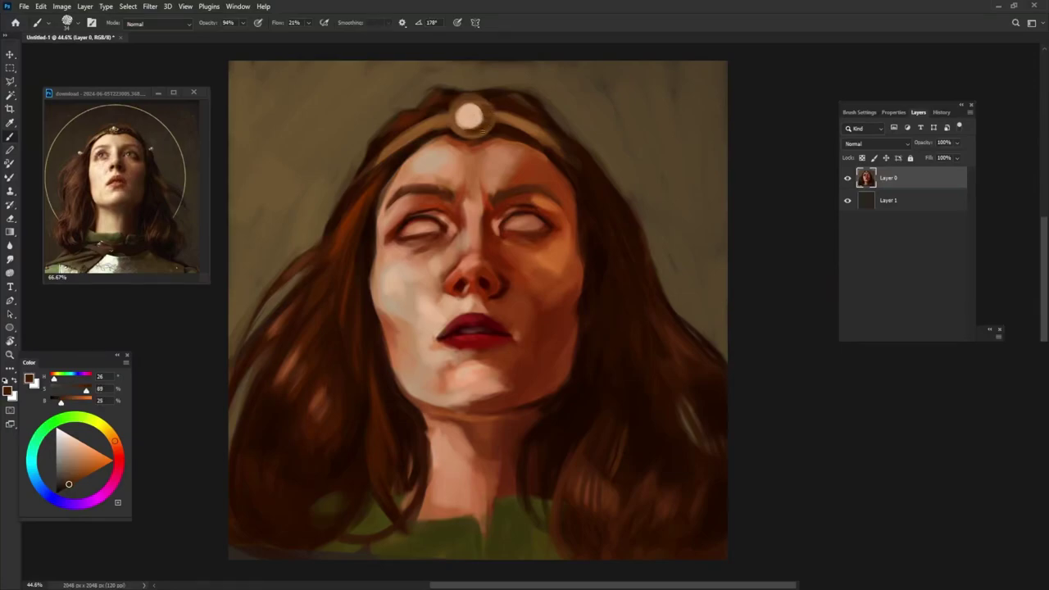
{"action": "left_click", "coordinate": [87, 451]}
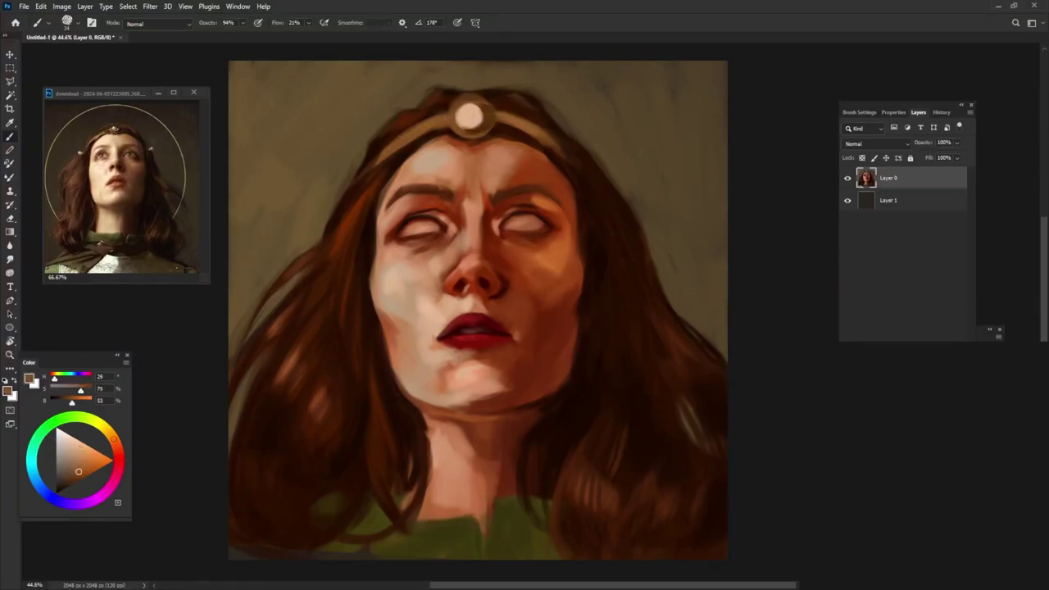
{"action": "mouse_move", "coordinate": [416, 140]}
{"action": "left_mouse_down"}
{"action": "mouse_move", "coordinate": [406, 131]}
{"action": "mouse_move", "coordinate": [430, 123]}
{"action": "left_mouse_up"}
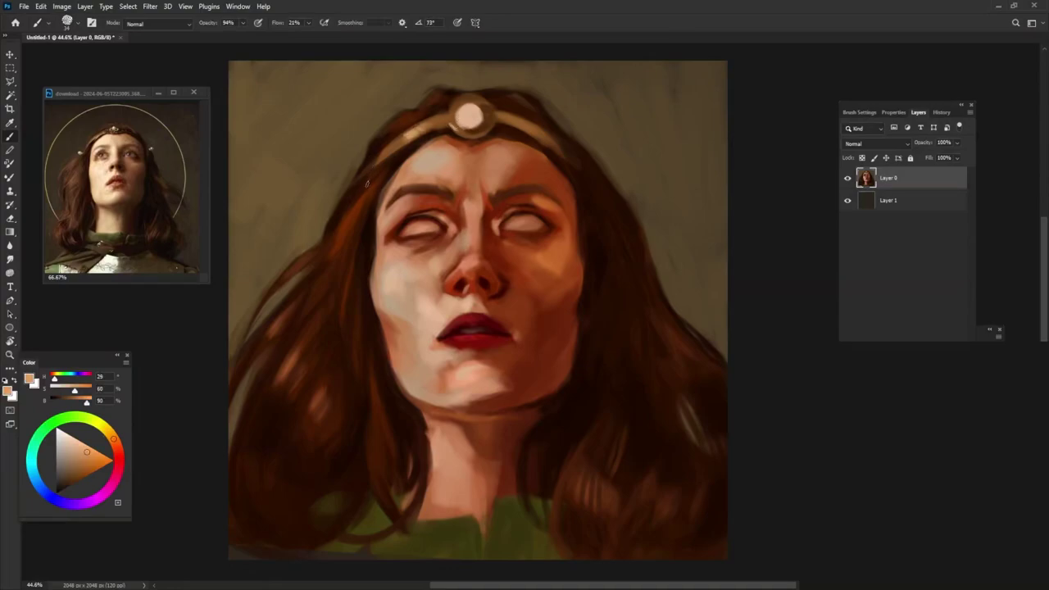
Step: Repaint the pearl jewel in a darker grey-tan, then pick a slightly paler tan
{"action": "left_click", "coordinate": [426, 139], "text": "alt"}
{"action": "left_click", "coordinate": [464, 123], "text": "alt"}
{"action": "left_click_drag", "start_coordinate": [463, 119], "coordinate": [470, 115]}
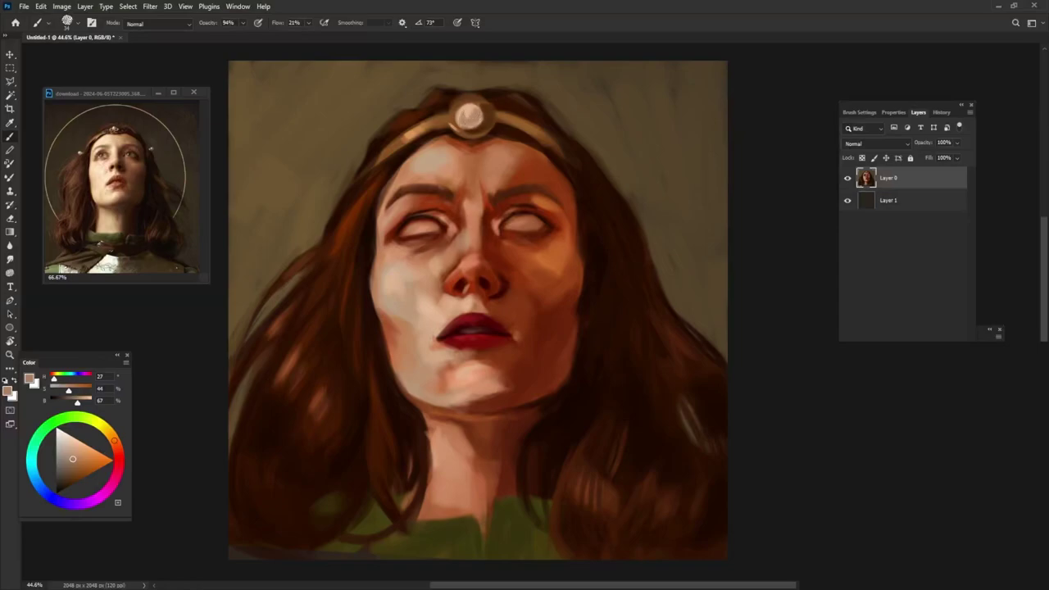
{"action": "left_click_drag", "start_coordinate": [72, 459], "coordinate": [58, 429]}
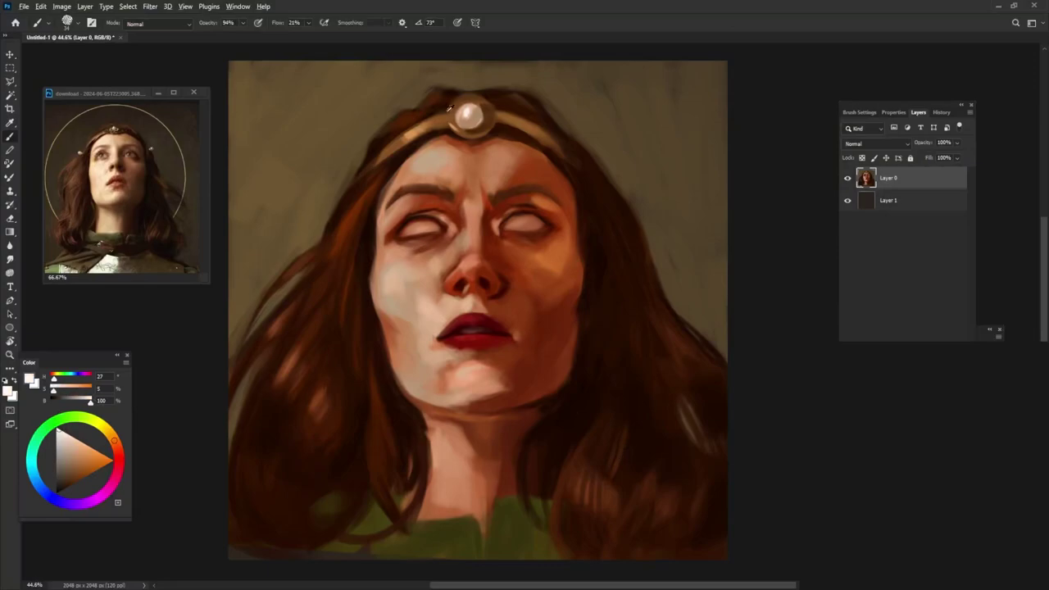
Step: Darken the hair above the pearl and the right edge of the diadem band
{"action": "left_click", "coordinate": [635, 444], "text": "alt"}
{"action": "left_click_drag", "start_coordinate": [452, 105], "coordinate": [485, 101]}
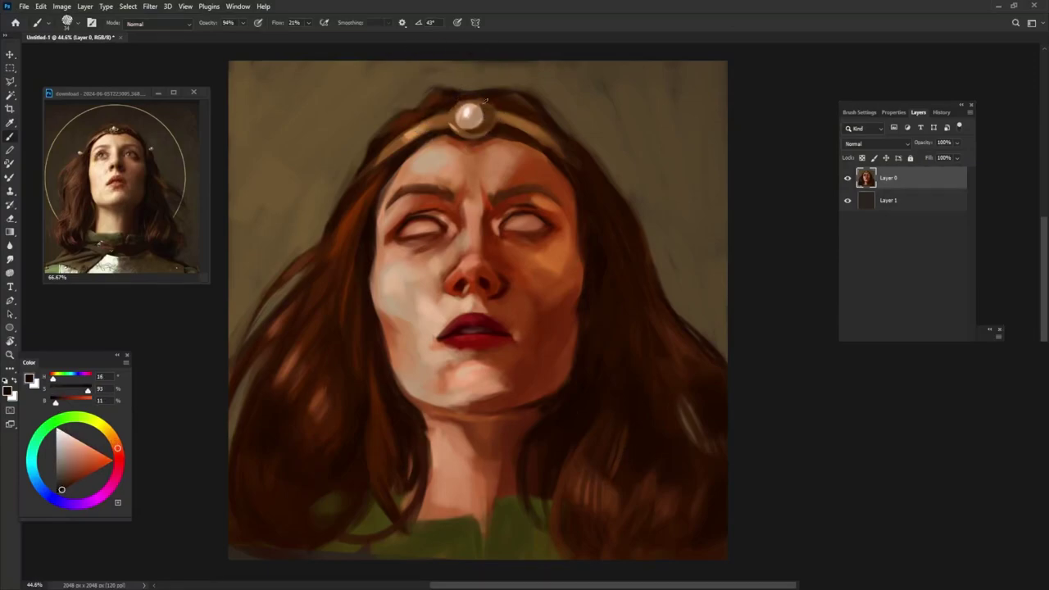
{"action": "left_click", "coordinate": [561, 106], "text": "alt"}
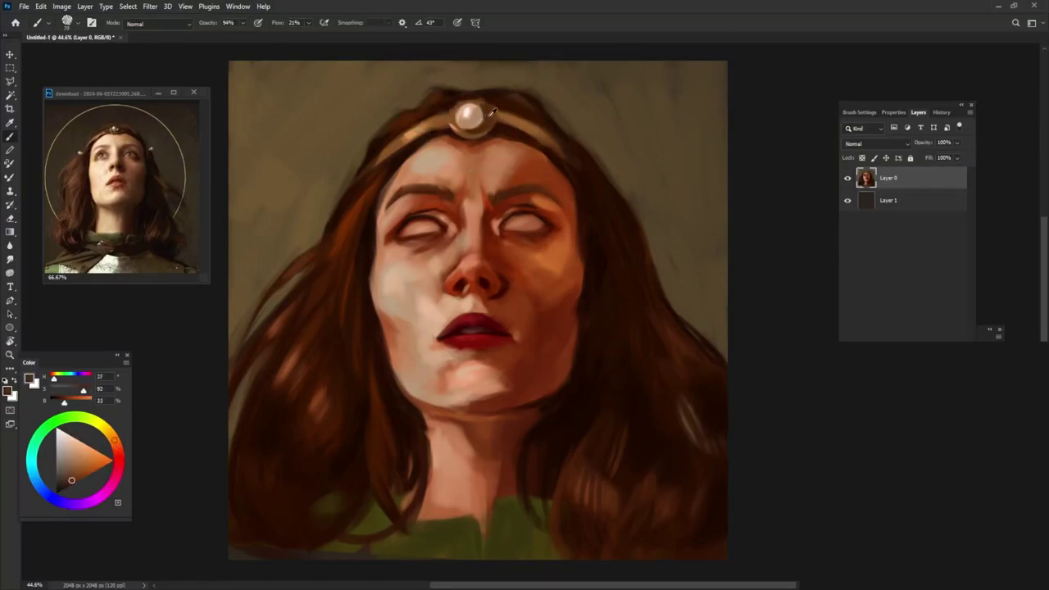
{"action": "left_click_drag", "start_coordinate": [495, 113], "coordinate": [554, 151]}
{"action": "left_click", "coordinate": [570, 142], "text": "alt"}
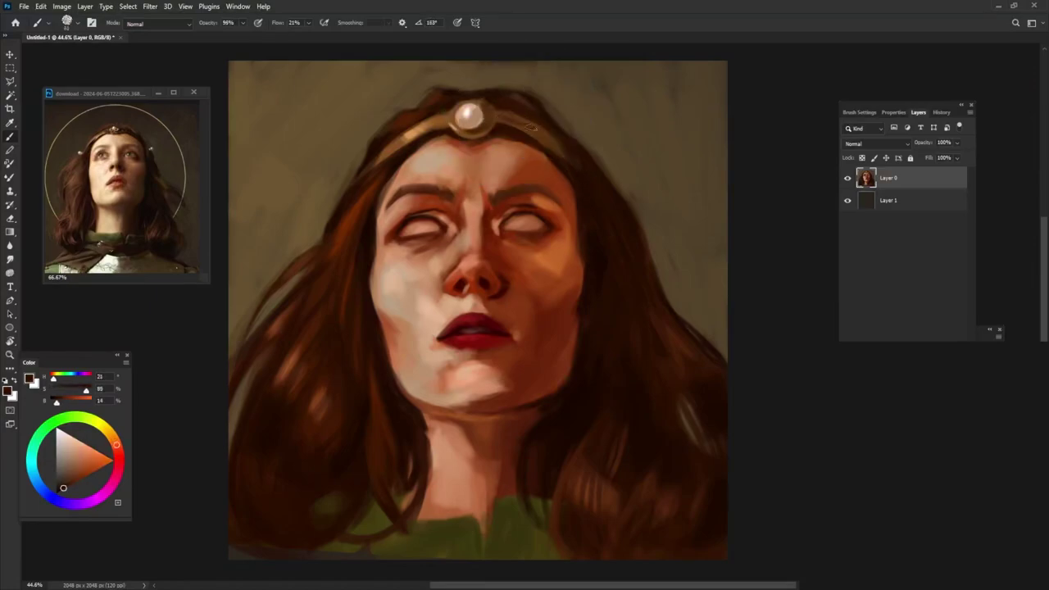
{"action": "left_click", "coordinate": [532, 127], "text": "alt"}
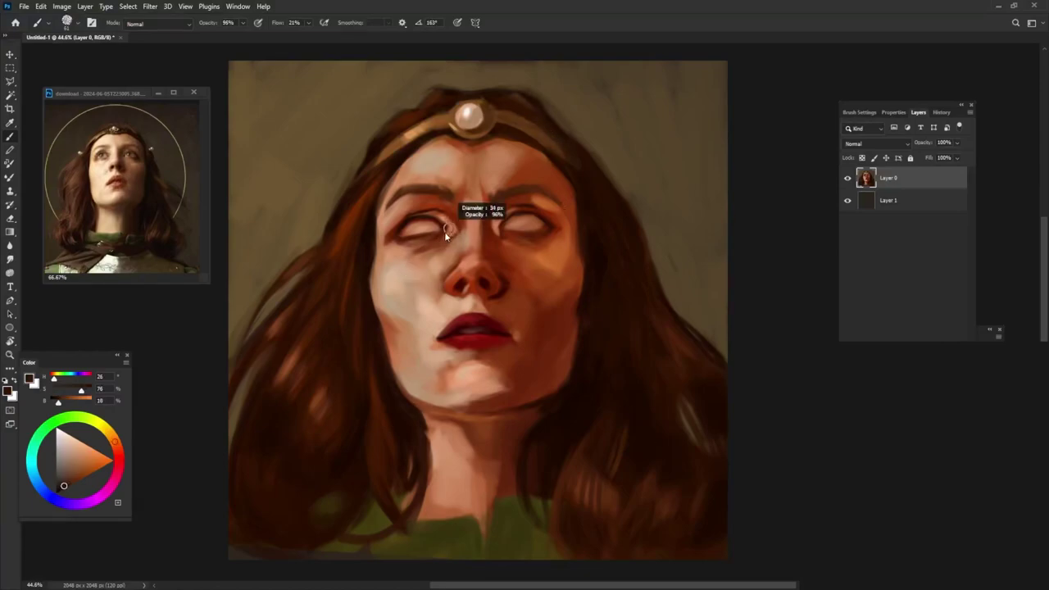
Step: Paint dark brown irises into both eyes with an enlarged brush, deepening the right iris
{"action": "left_click", "coordinate": [445, 203], "text": "alt"}
{"action": "left_click_drag", "start_coordinate": [444, 204], "coordinate": [448, 203]}
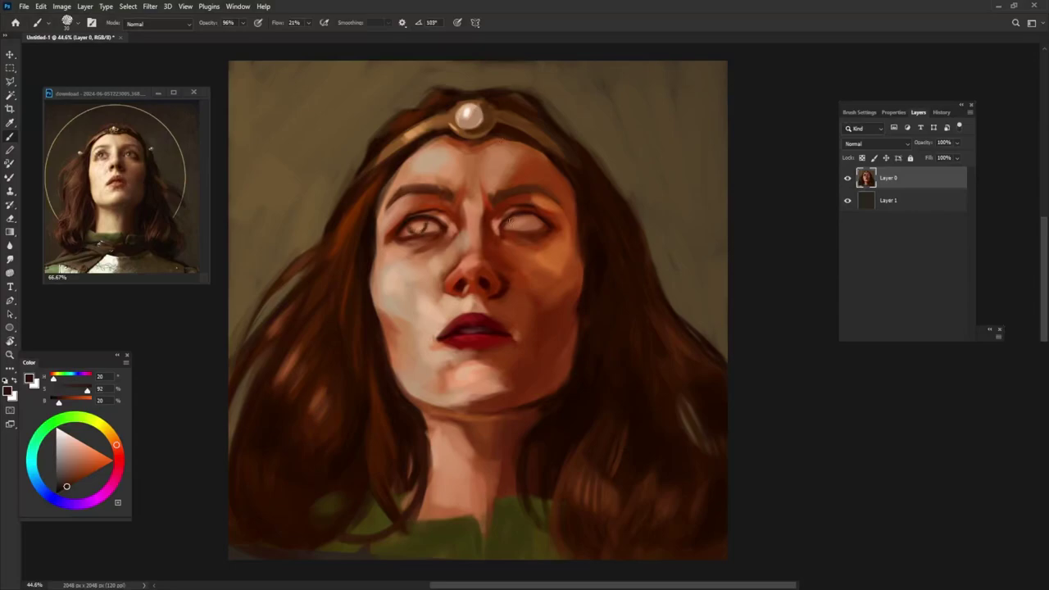
{"action": "left_click_drag", "start_coordinate": [527, 219], "coordinate": [516, 226]}
{"action": "left_click_drag", "start_coordinate": [421, 228], "coordinate": [417, 221]}
{"action": "left_click_drag", "start_coordinate": [518, 218], "coordinate": [520, 222]}
Step: Choose near-black red-brown, hair brown and light peach tones while re-angling the brush tip
{"action": "left_click", "coordinate": [599, 236], "text": "alt"}
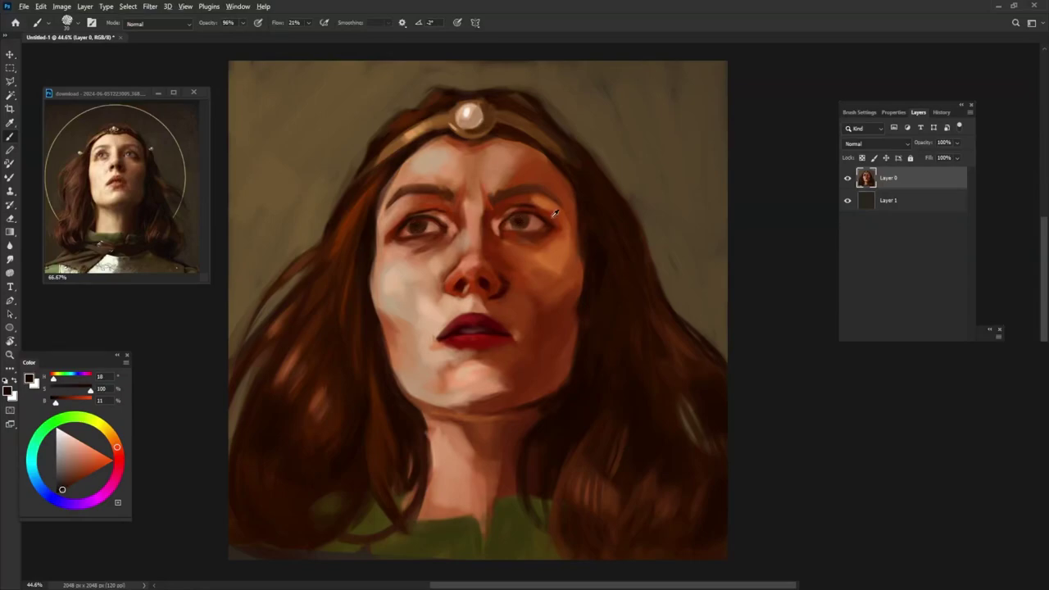
{"action": "left_click", "coordinate": [350, 331], "text": "alt"}
{"action": "left_click", "coordinate": [427, 137], "text": "alt"}
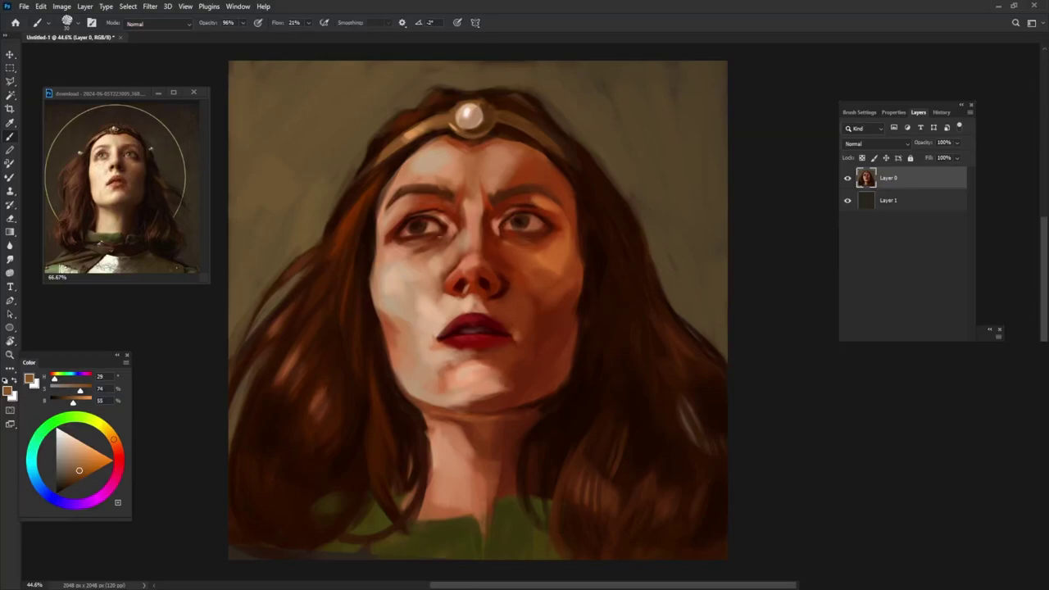
{"action": "key", "text": "shift+Left"}
{"action": "key", "text": "shift+Left"}
{"action": "left_click", "coordinate": [67, 433]}
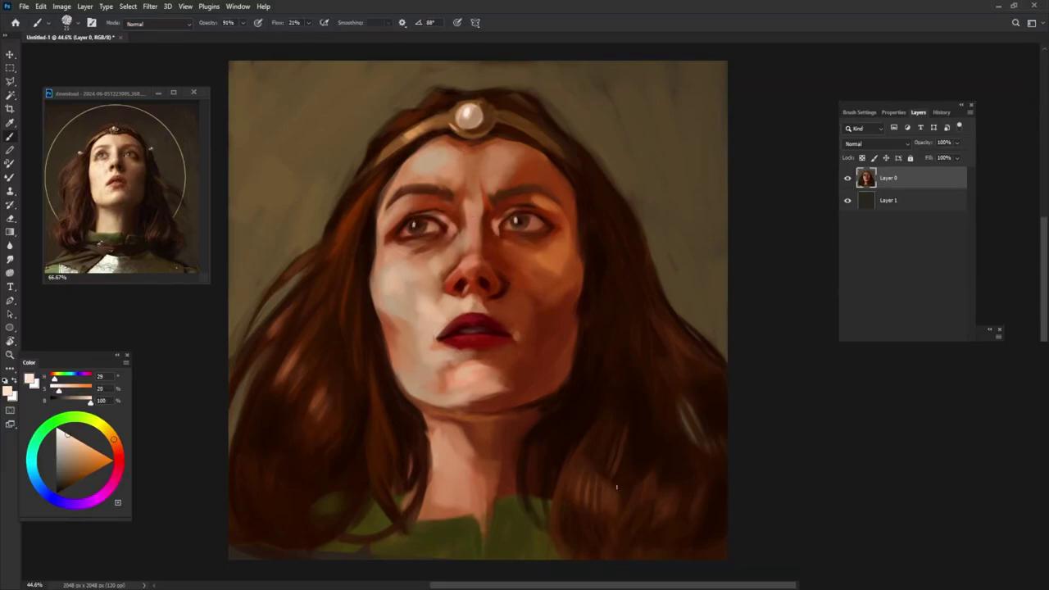
{"action": "key", "text": "shift+Right"}
{"action": "key", "text": "shift+Right"}
{"action": "key", "text": "shift+Right"}
{"action": "left_click", "coordinate": [403, 235], "text": "alt"}
{"action": "key", "text": "shift+Right"}
{"action": "left_click", "coordinate": [413, 212], "text": "alt"}
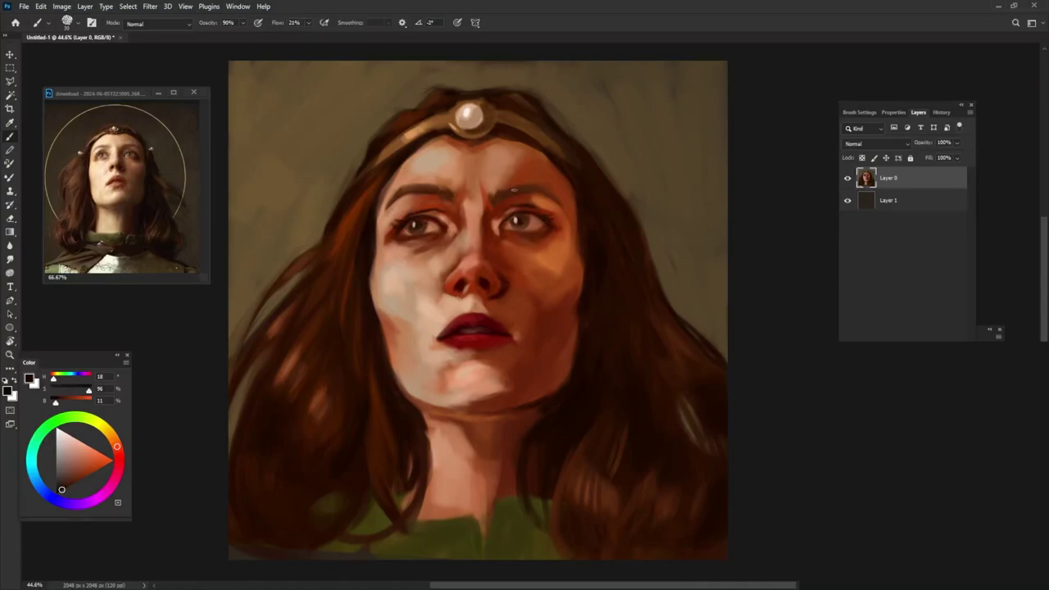
Step: Darken the brows with angled strokes of sampled mid and darker browns
{"action": "key", "text": "shift+Right"}
{"action": "key", "text": "shift+Right"}
{"action": "key", "text": "shift+Right"}
{"action": "left_click", "coordinate": [486, 187], "text": "alt"}
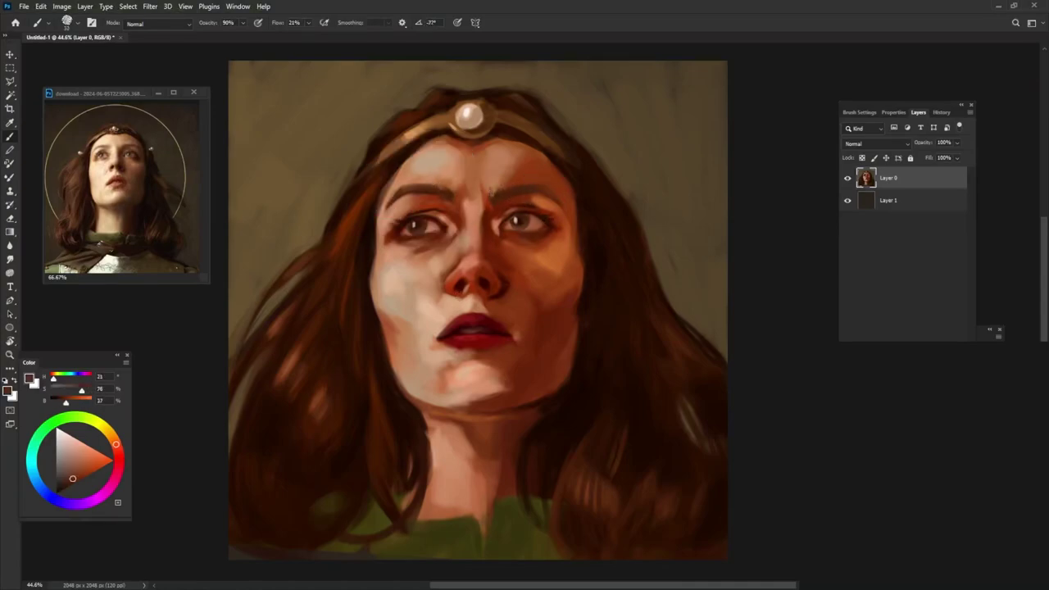
{"action": "left_click_drag", "start_coordinate": [491, 190], "coordinate": [535, 185]}
{"action": "left_click", "coordinate": [497, 194], "text": "alt"}
{"action": "left_click", "coordinate": [538, 187], "text": "alt"}
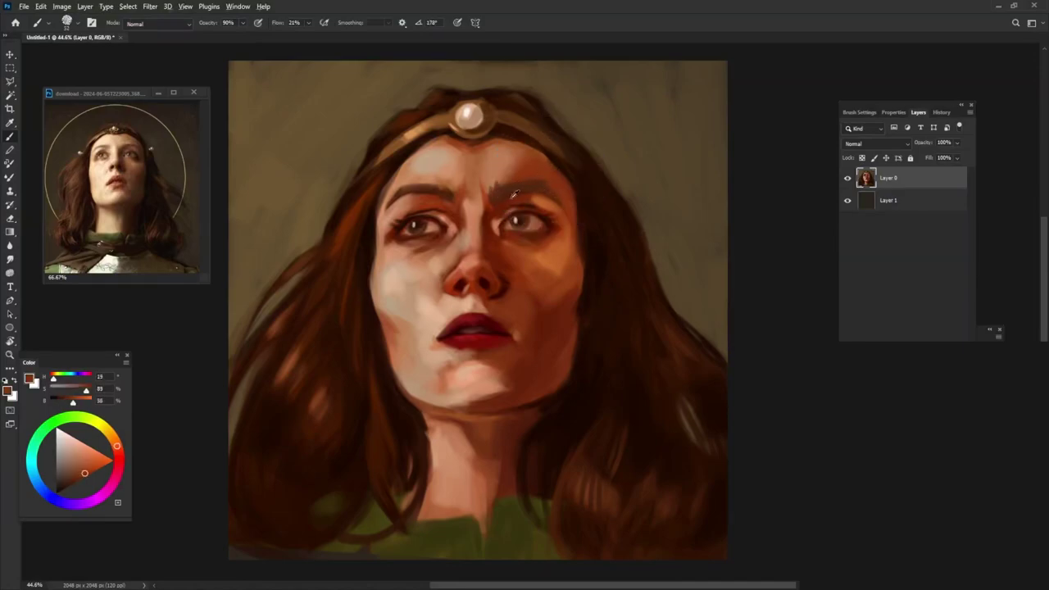
{"action": "left_click", "coordinate": [547, 174], "text": "alt"}
{"action": "left_click", "coordinate": [450, 163], "text": "alt"}
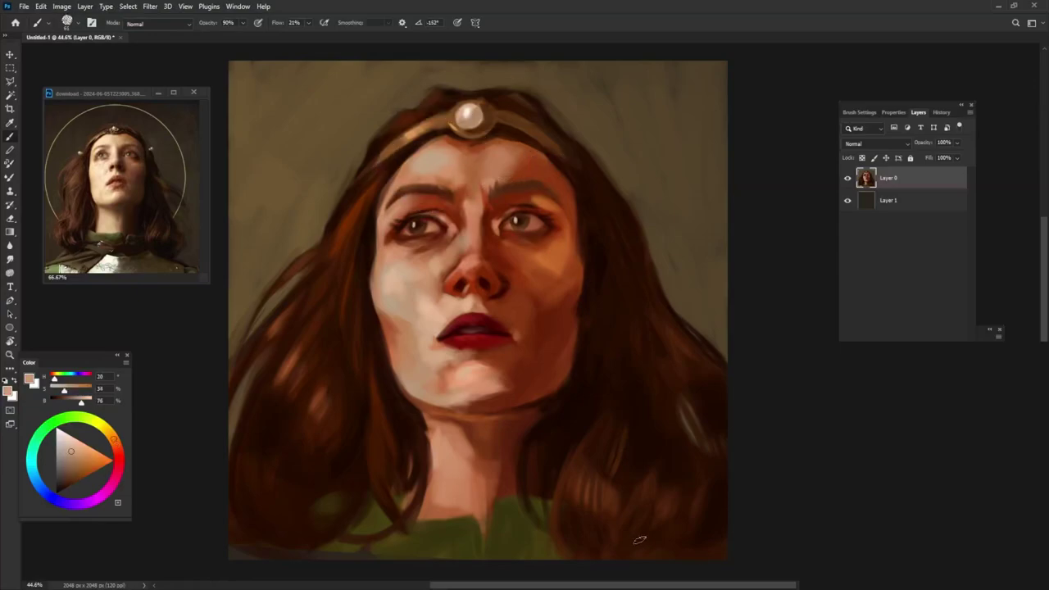
Step: Shade the green collar with dark olive and darken the neckline shadow with dark brown
{"action": "left_click", "coordinate": [455, 528], "text": "alt"}
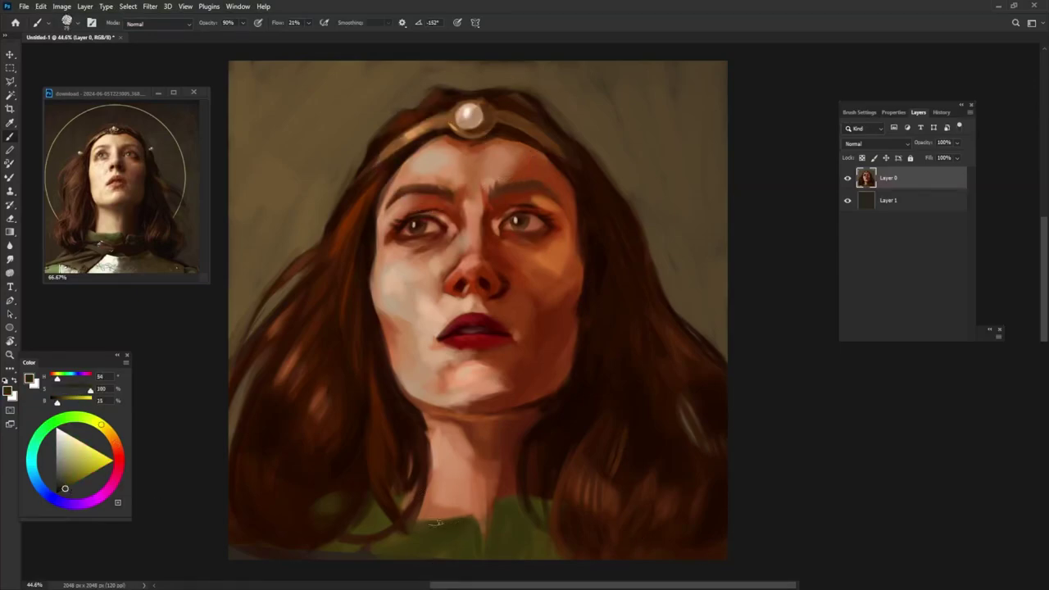
{"action": "mouse_move", "coordinate": [438, 522]}
{"action": "left_mouse_down"}
{"action": "mouse_move", "coordinate": [479, 518]}
{"action": "mouse_move", "coordinate": [487, 558]}
{"action": "left_mouse_up"}
{"action": "mouse_move", "coordinate": [492, 520]}
{"action": "left_mouse_down"}
{"action": "mouse_move", "coordinate": [498, 531]}
{"action": "mouse_move", "coordinate": [524, 508]}
{"action": "left_mouse_up"}
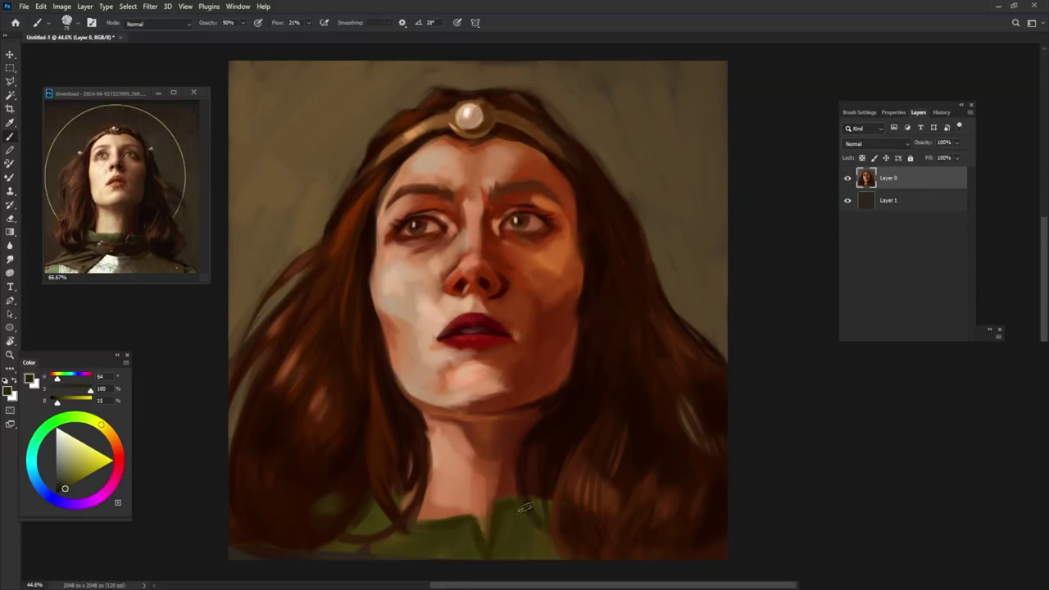
{"action": "left_click", "coordinate": [510, 473], "text": "alt"}
{"action": "mouse_move", "coordinate": [419, 521]}
{"action": "left_mouse_down"}
{"action": "mouse_move", "coordinate": [478, 507]}
{"action": "mouse_move", "coordinate": [485, 542]}
{"action": "left_mouse_up"}
{"action": "left_click", "coordinate": [508, 506], "text": "alt"}
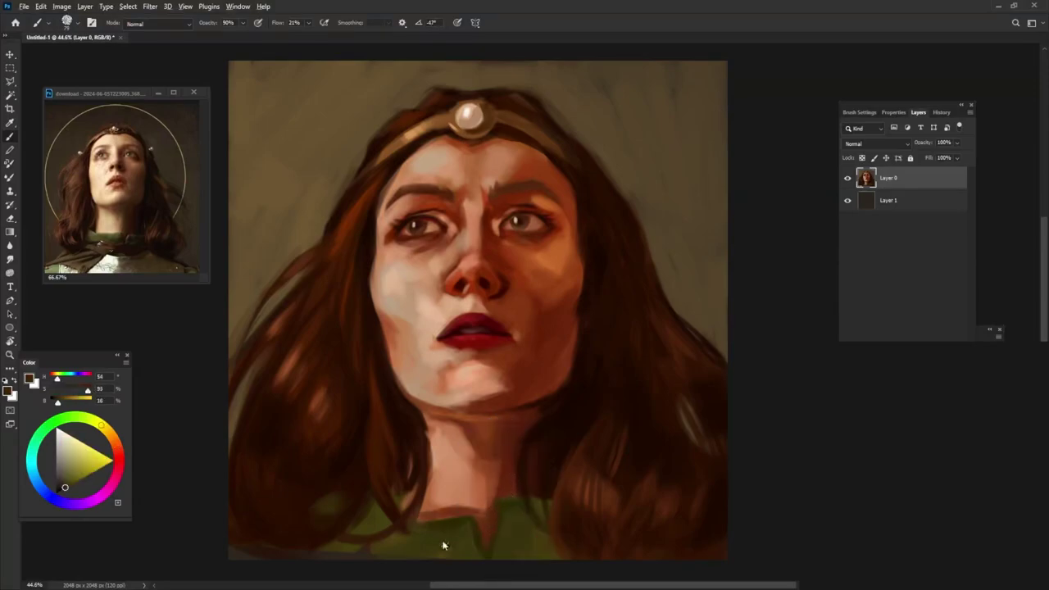
Step: Paint a reddish-brown hair strand over the collar and add pinkish red to the upper lip
{"action": "left_click", "coordinate": [416, 506], "text": "alt"}
{"action": "left_click_drag", "start_coordinate": [414, 510], "coordinate": [385, 553]}
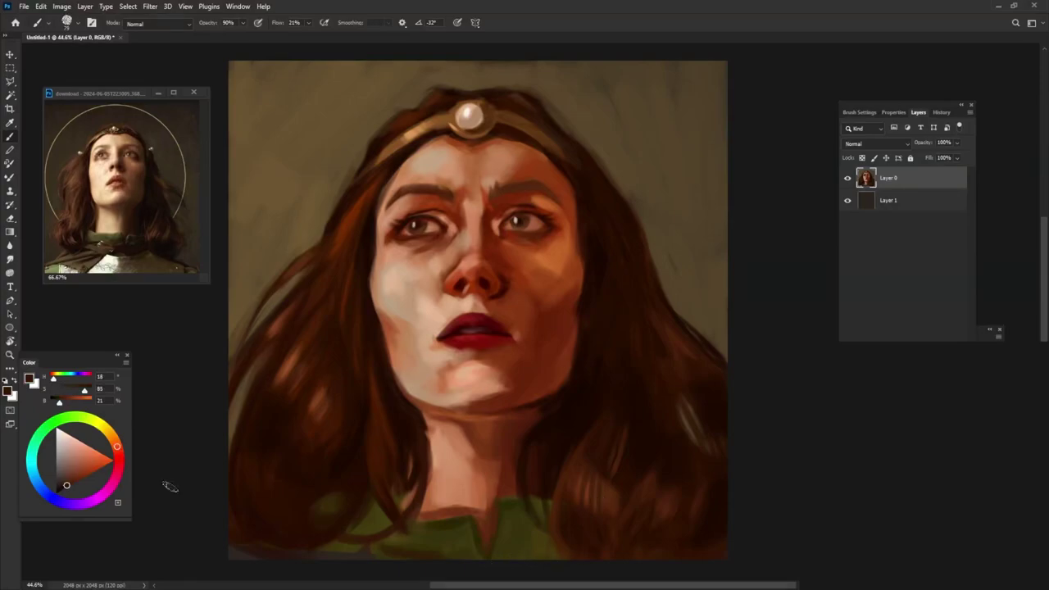
{"action": "left_click", "coordinate": [463, 331], "text": "alt"}
{"action": "left_click_drag", "start_coordinate": [463, 305], "coordinate": [465, 323]}
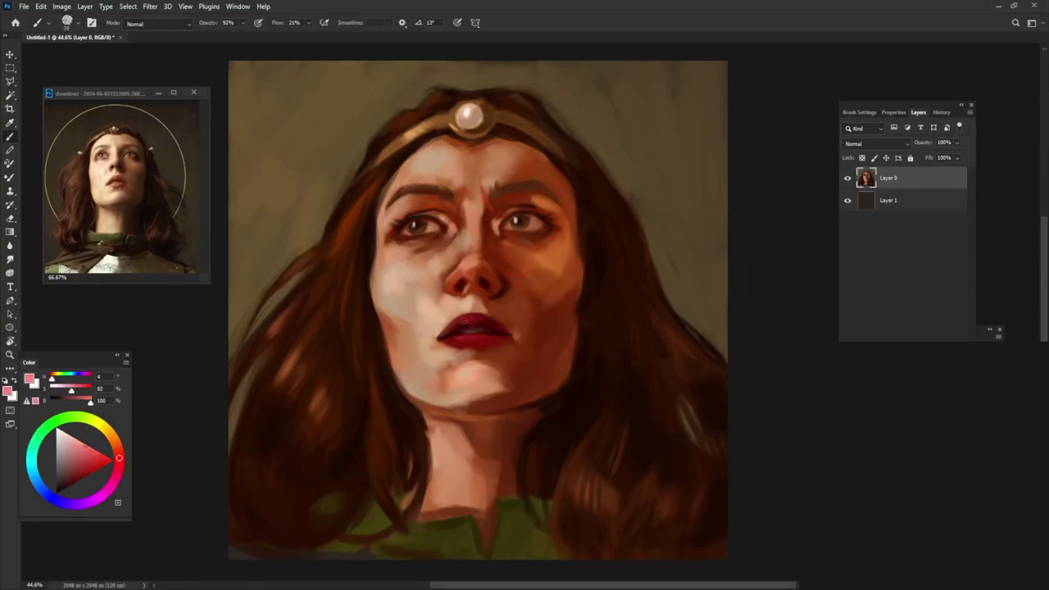